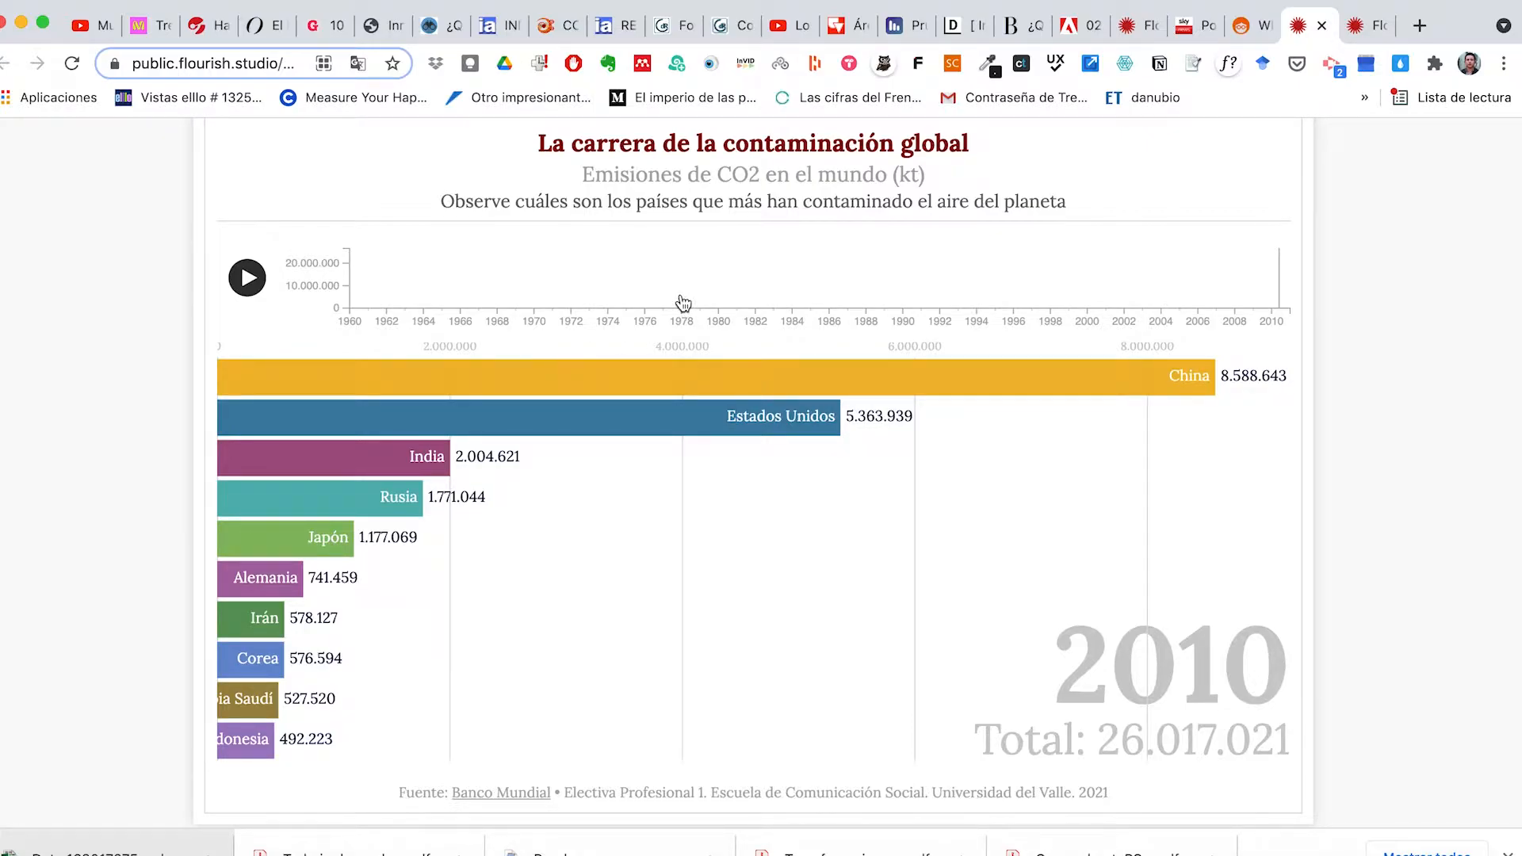
# Step: Move the chart's timeline through 1980, 1972, 1986, 1998, 2004 and 1970 to compare the countries' CO2 emissions
pyautogui.click(720, 307)
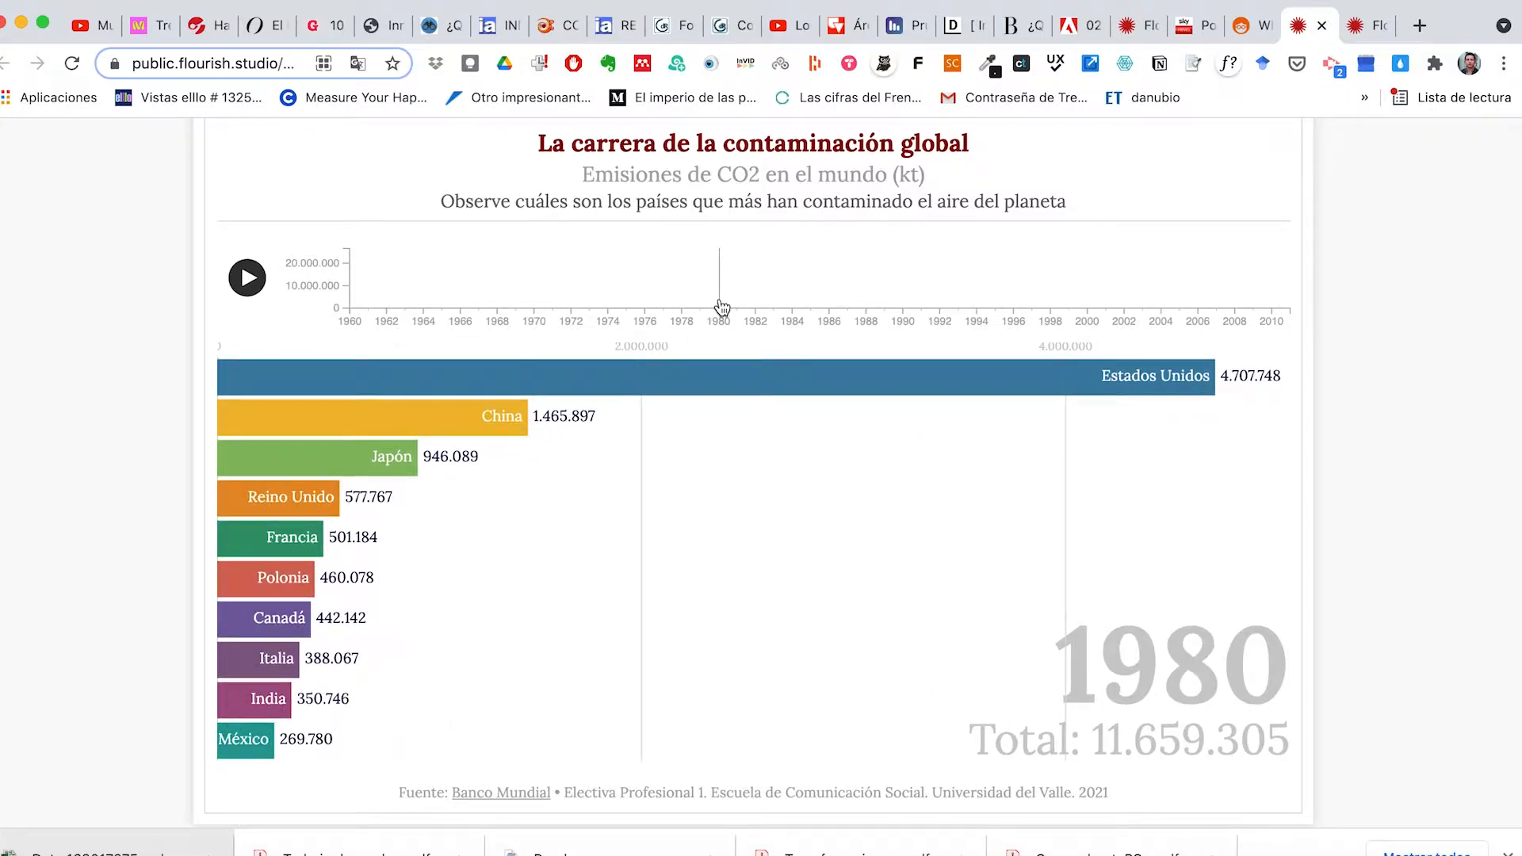
pyautogui.click(574, 307)
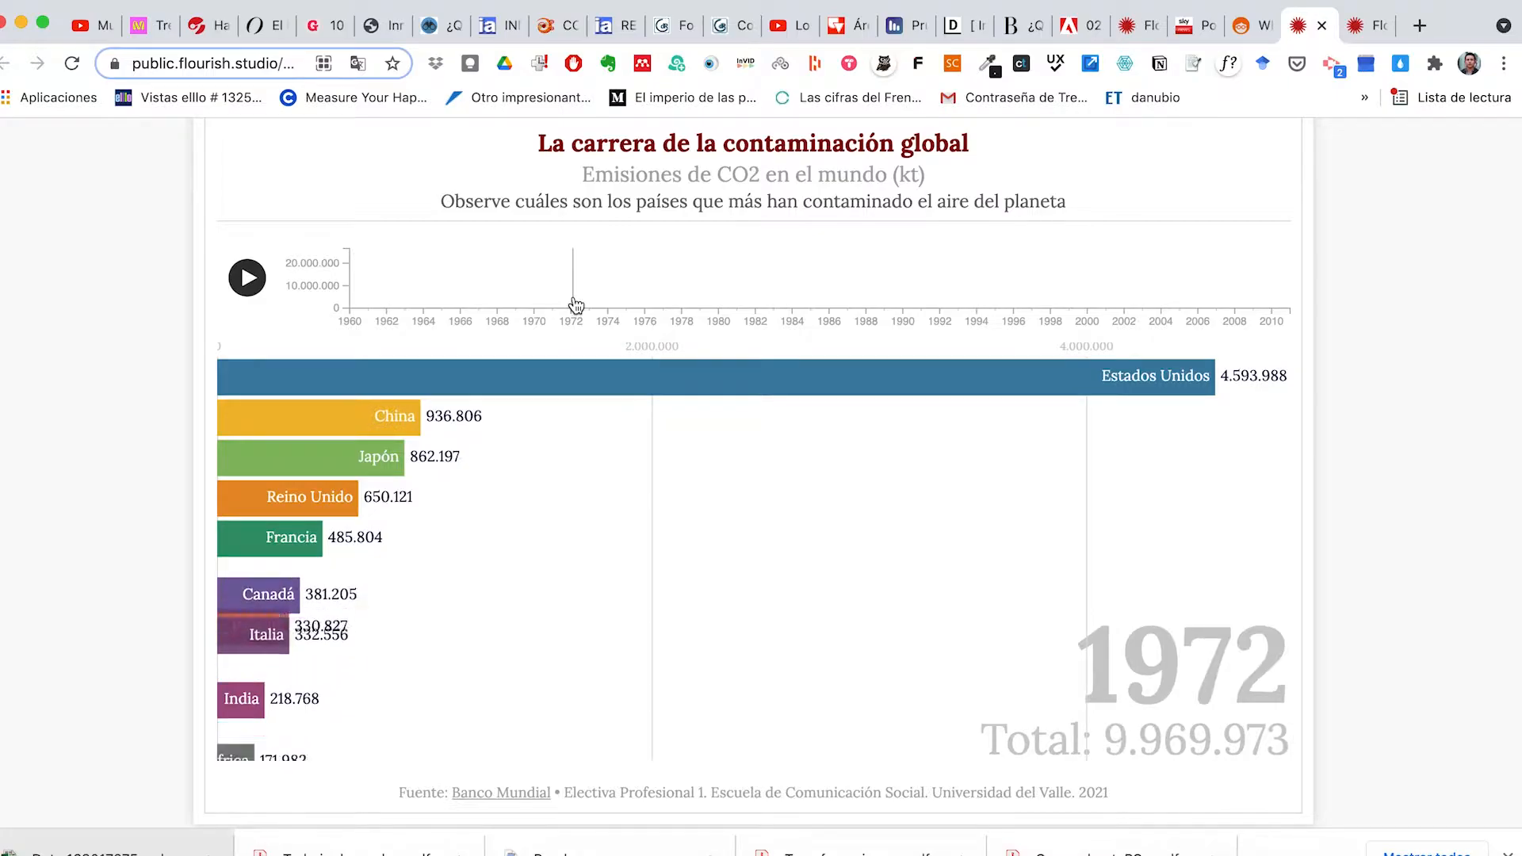
pyautogui.click(835, 307)
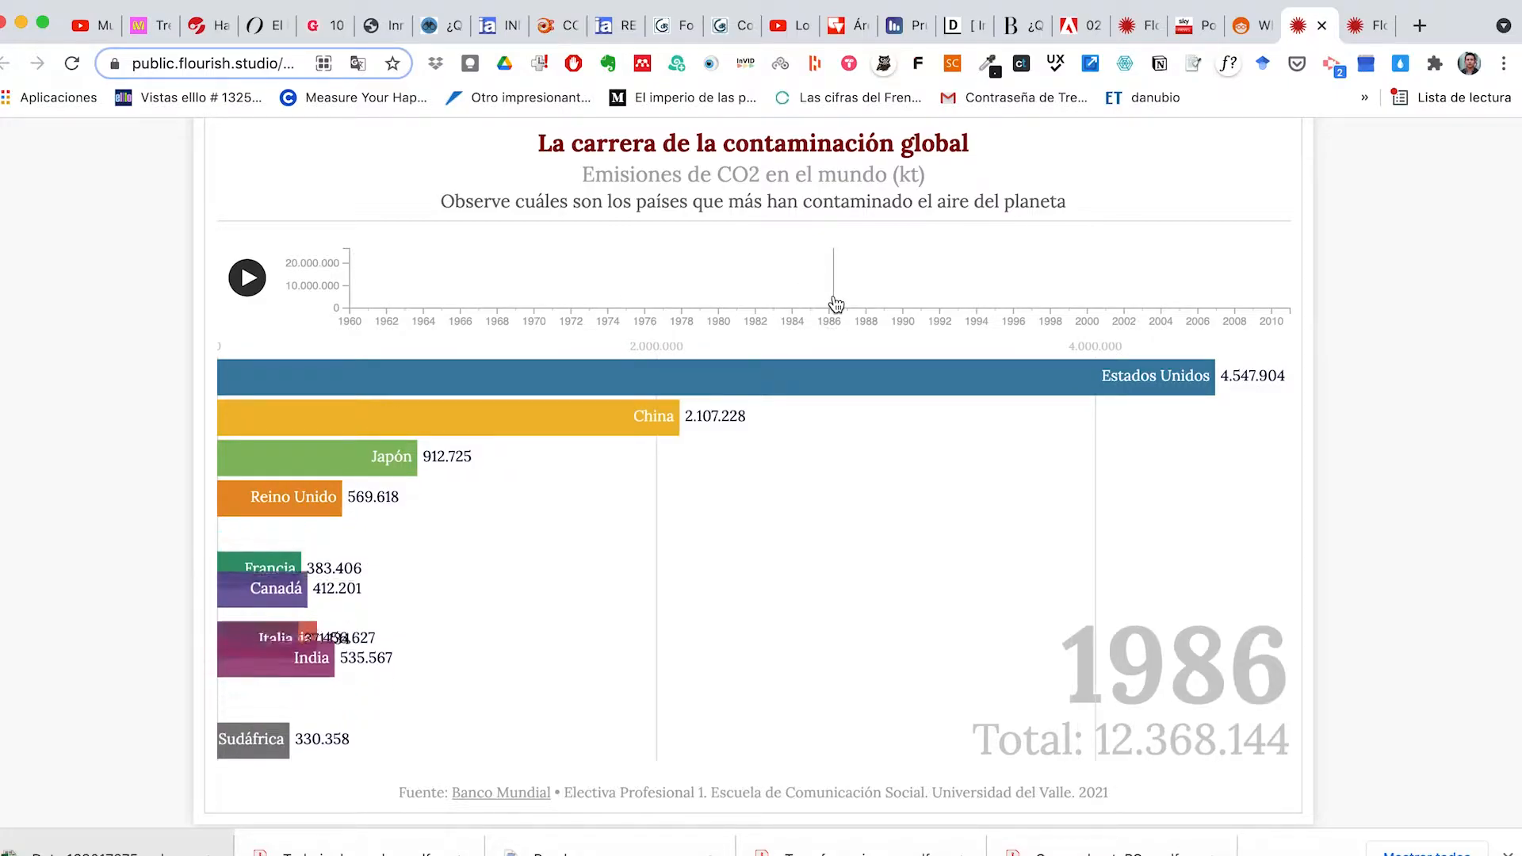
pyautogui.click(980, 308)
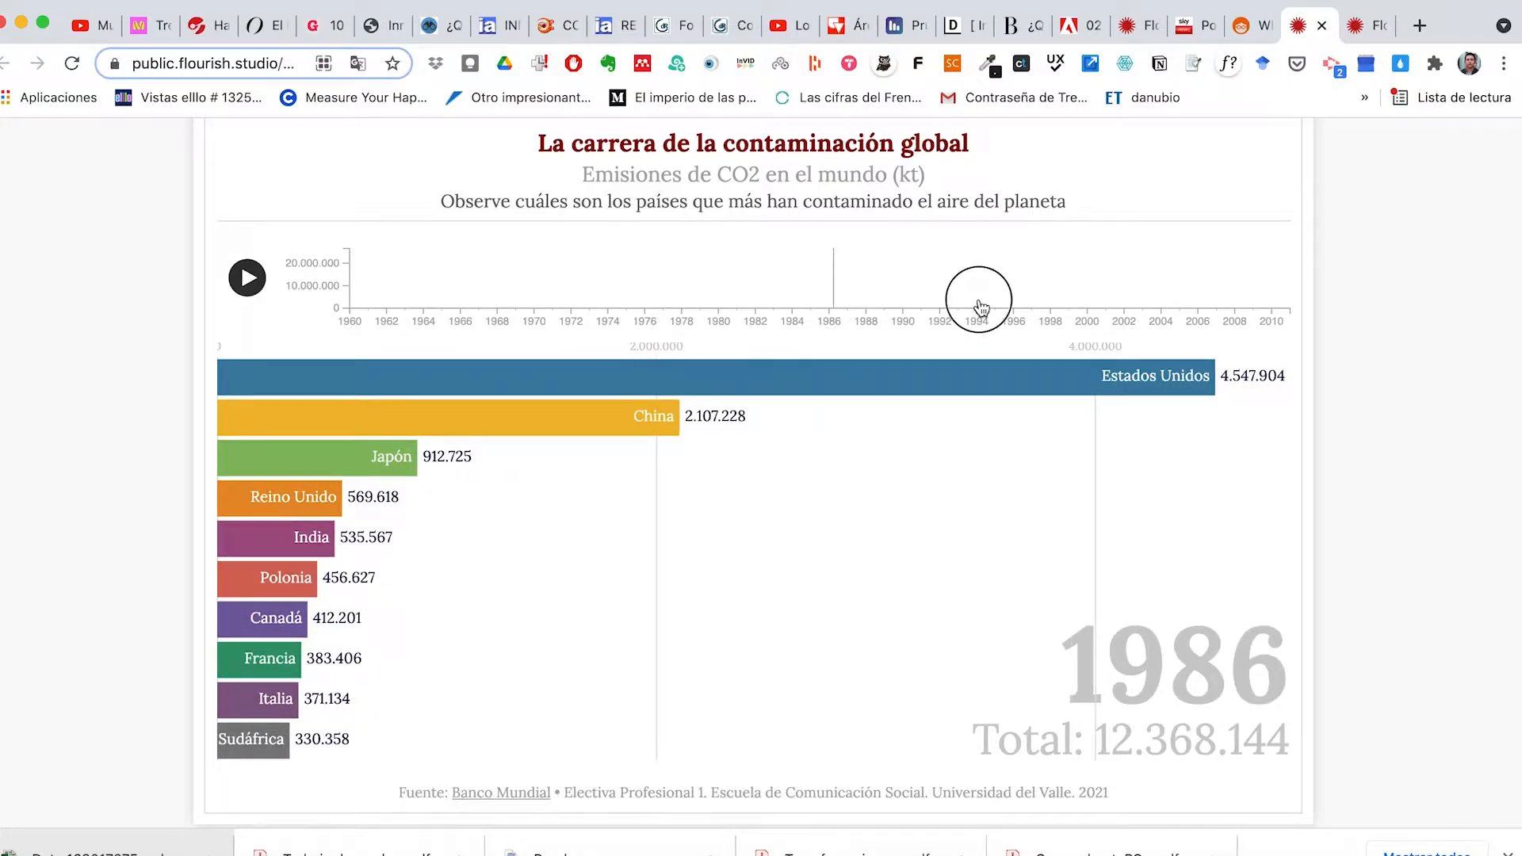
pyautogui.click(1053, 308)
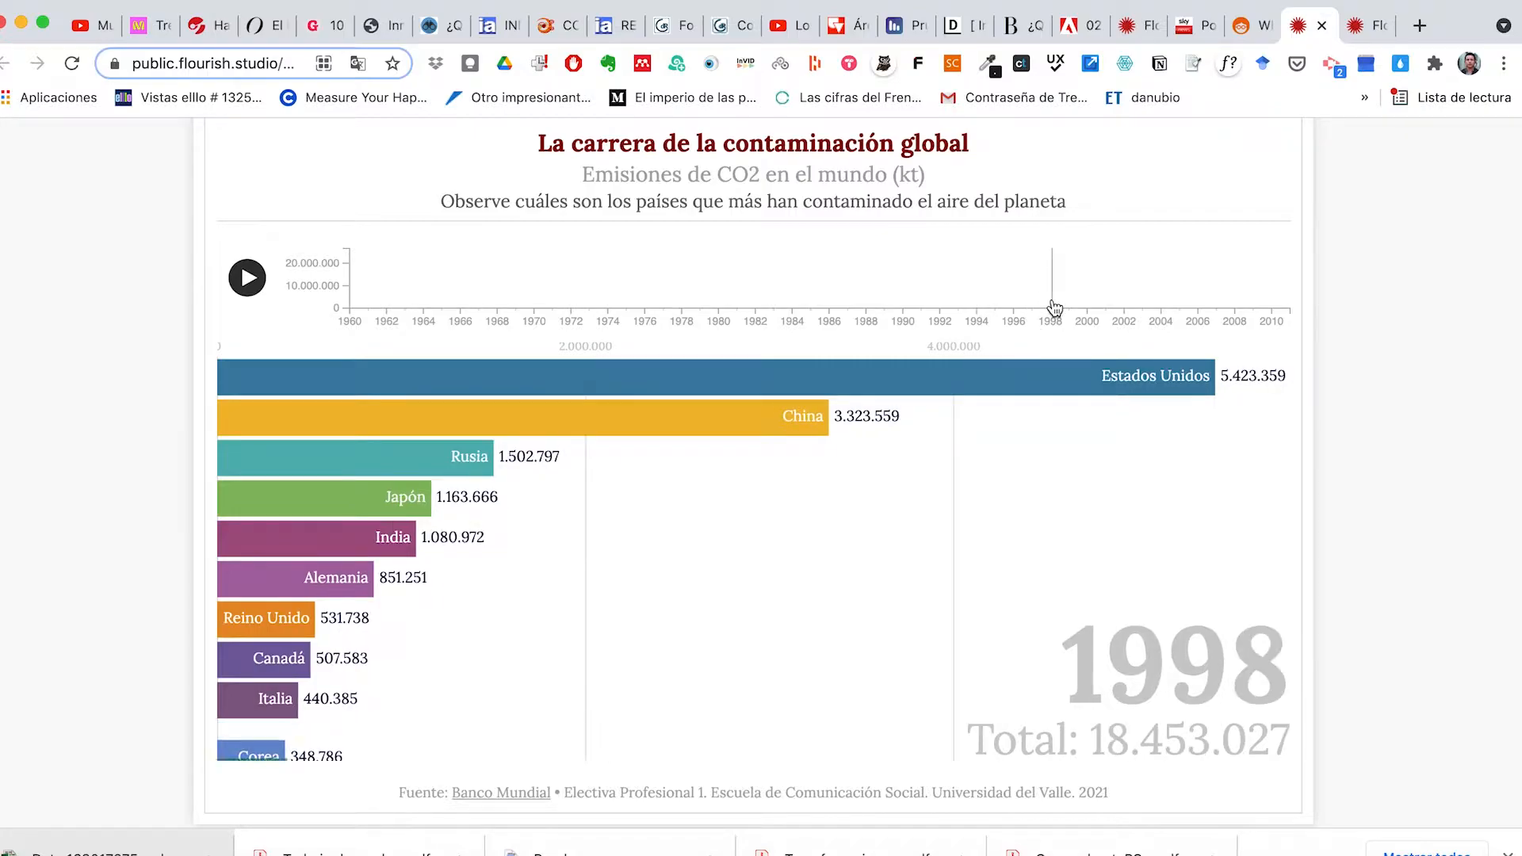
pyautogui.click(1162, 307)
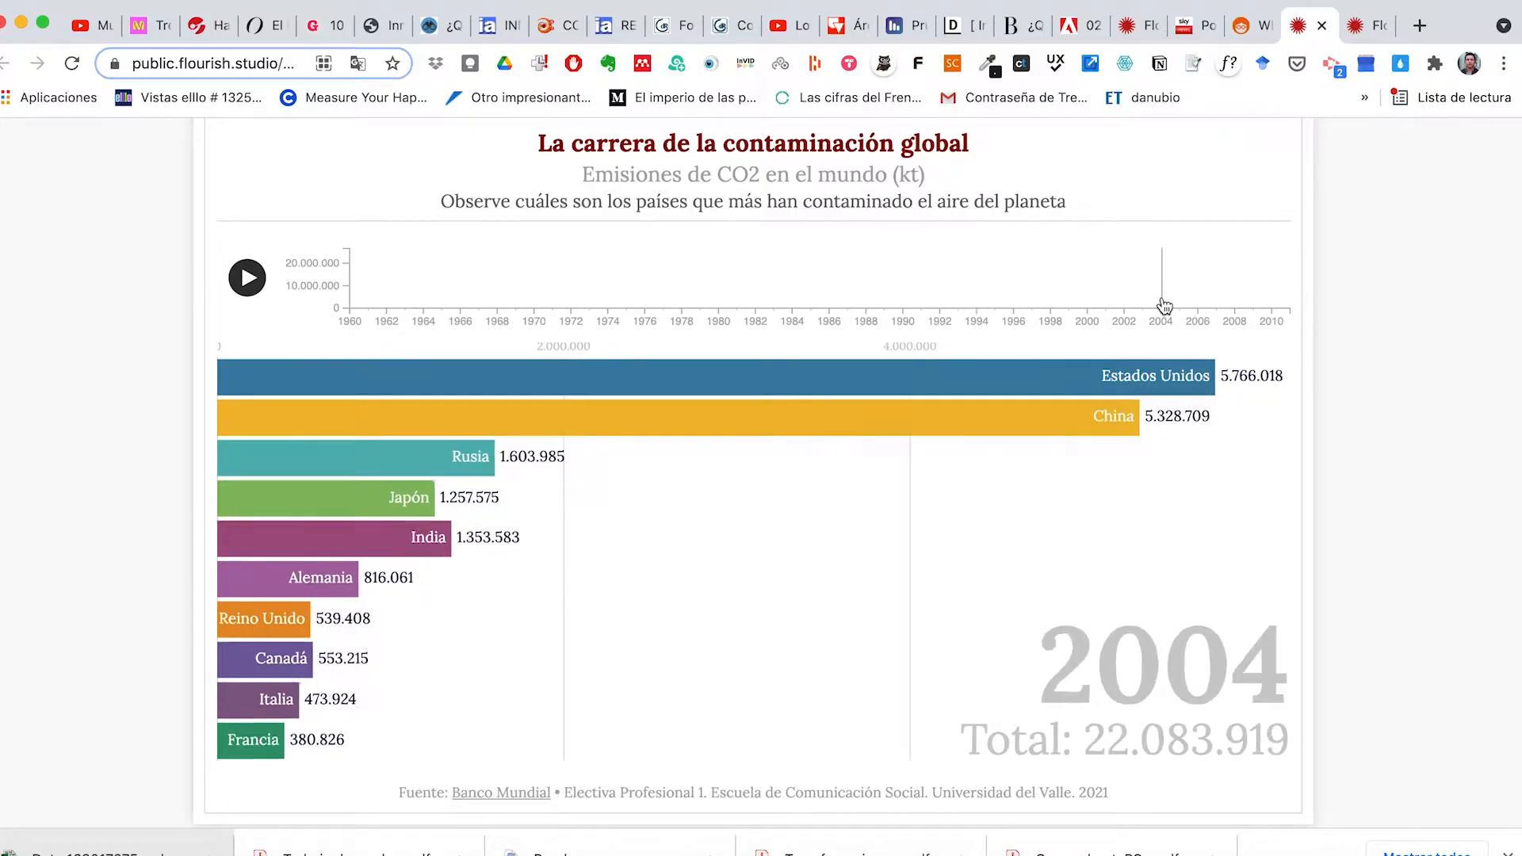
pyautogui.click(538, 304)
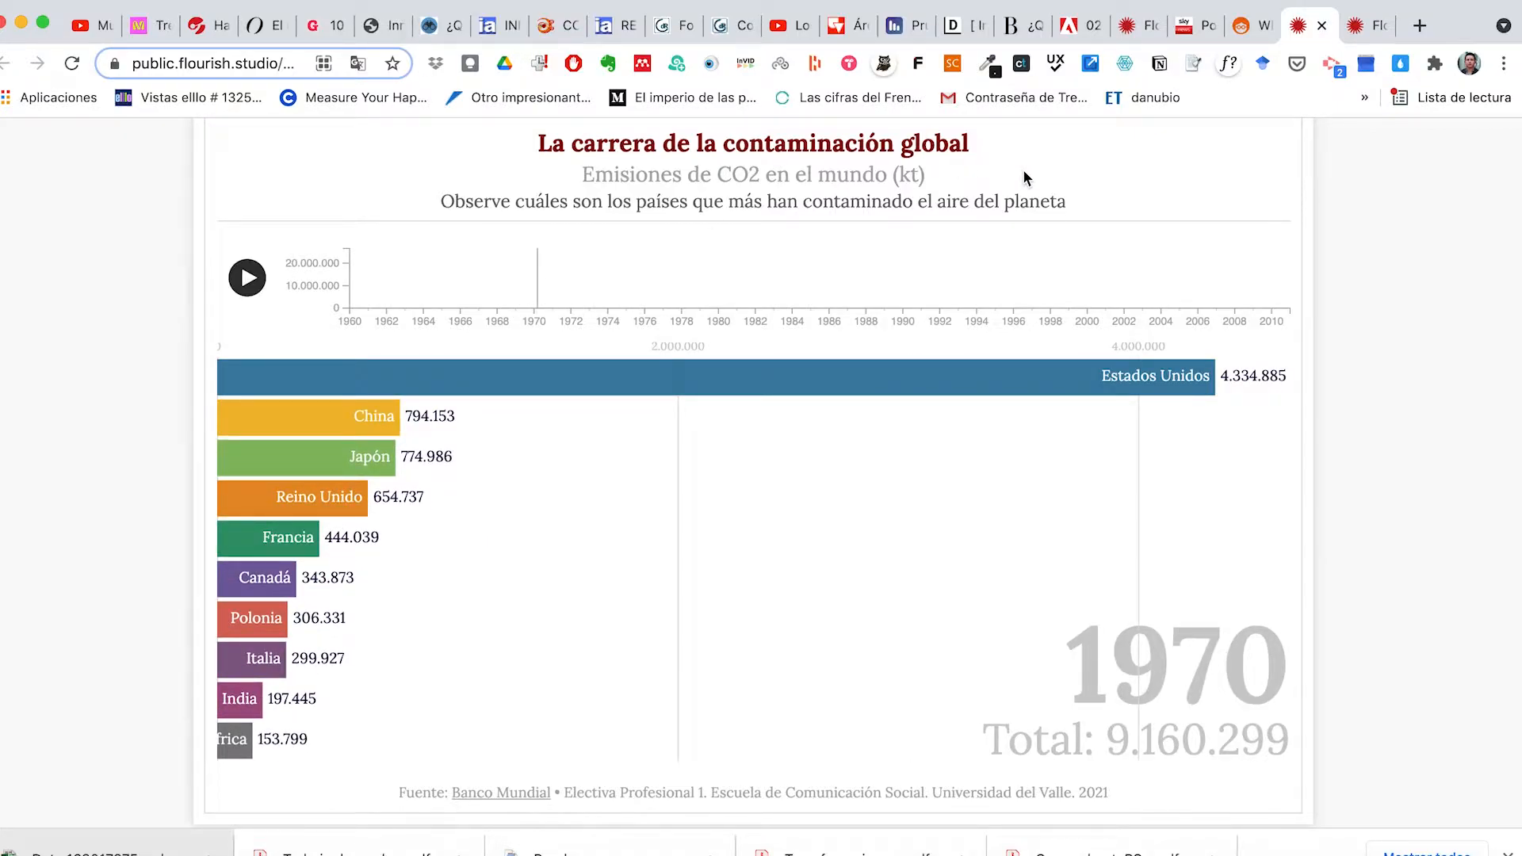
# Step: Highlight the chart's title and subtitles and the Banco Mundial source note beneath the bars, clearing each selection
pyautogui.moveTo(1008, 189); pyautogui.dragTo(522, 146)
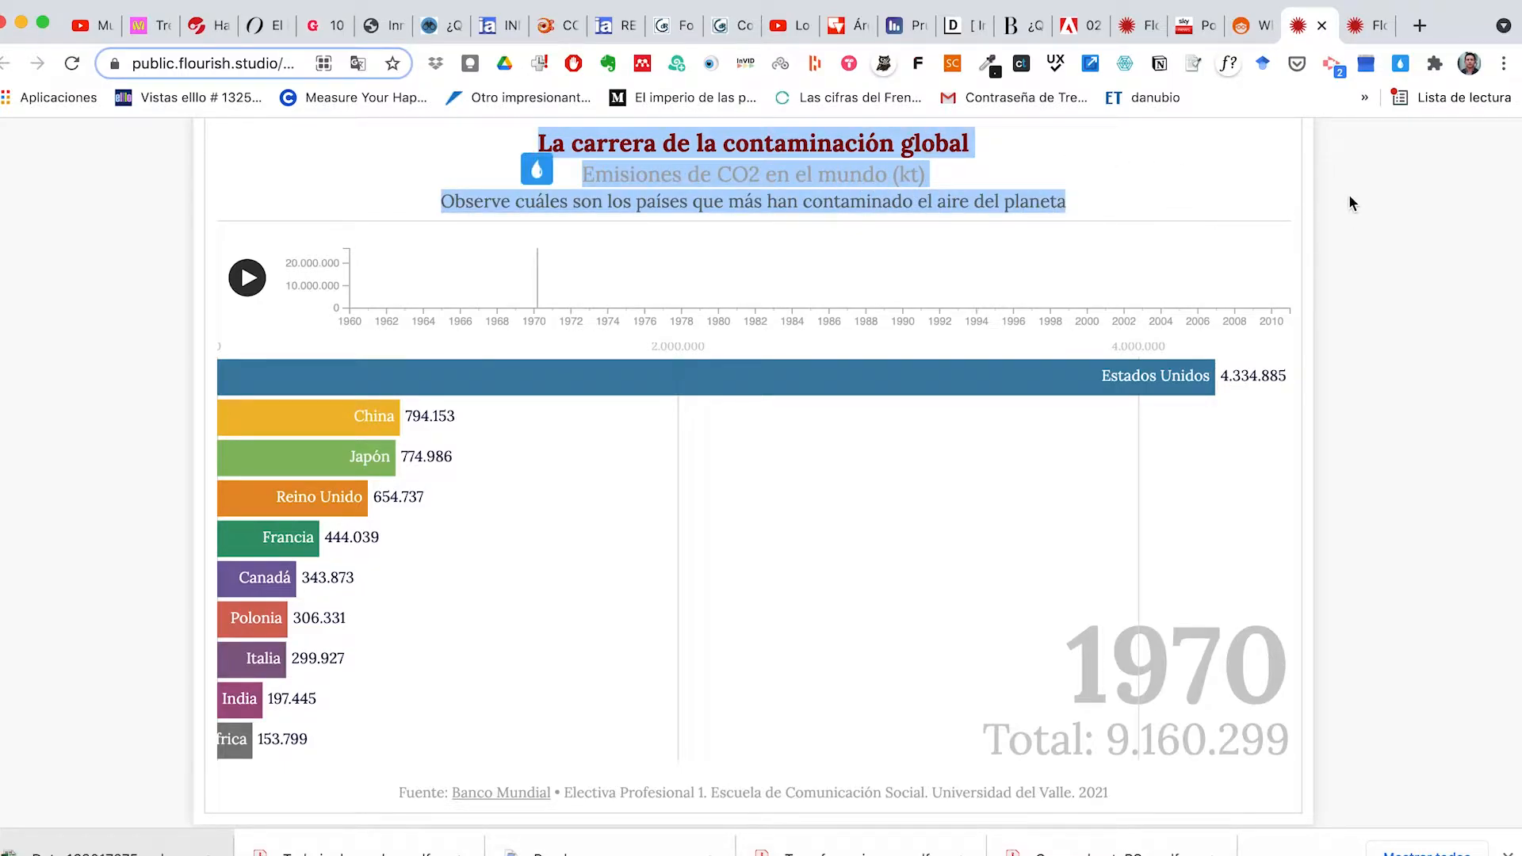
pyautogui.click(782, 179)
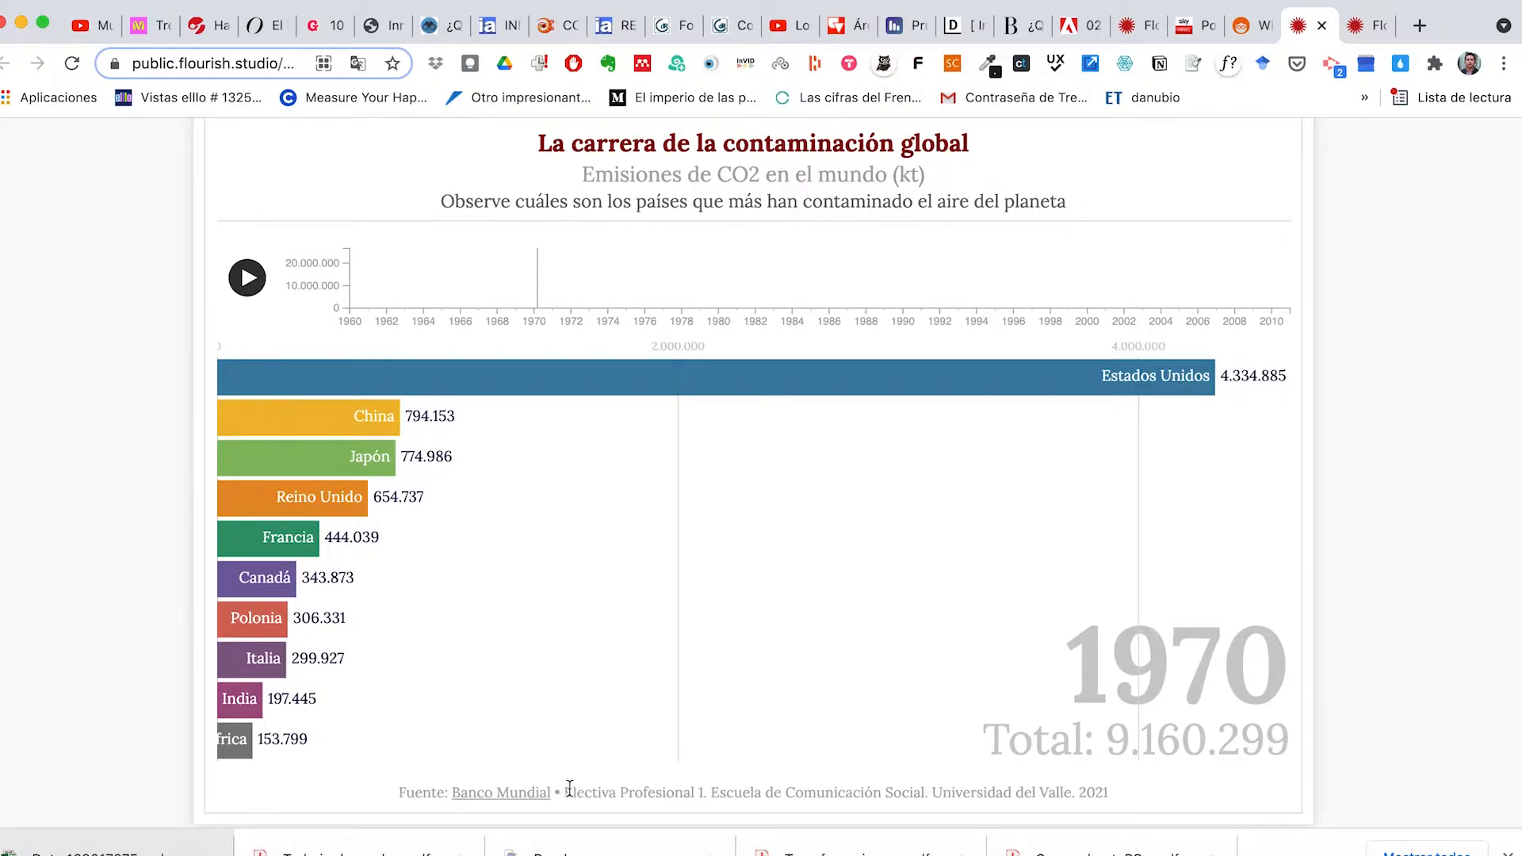
pyautogui.moveTo(564, 791); pyautogui.dragTo(657, 785)
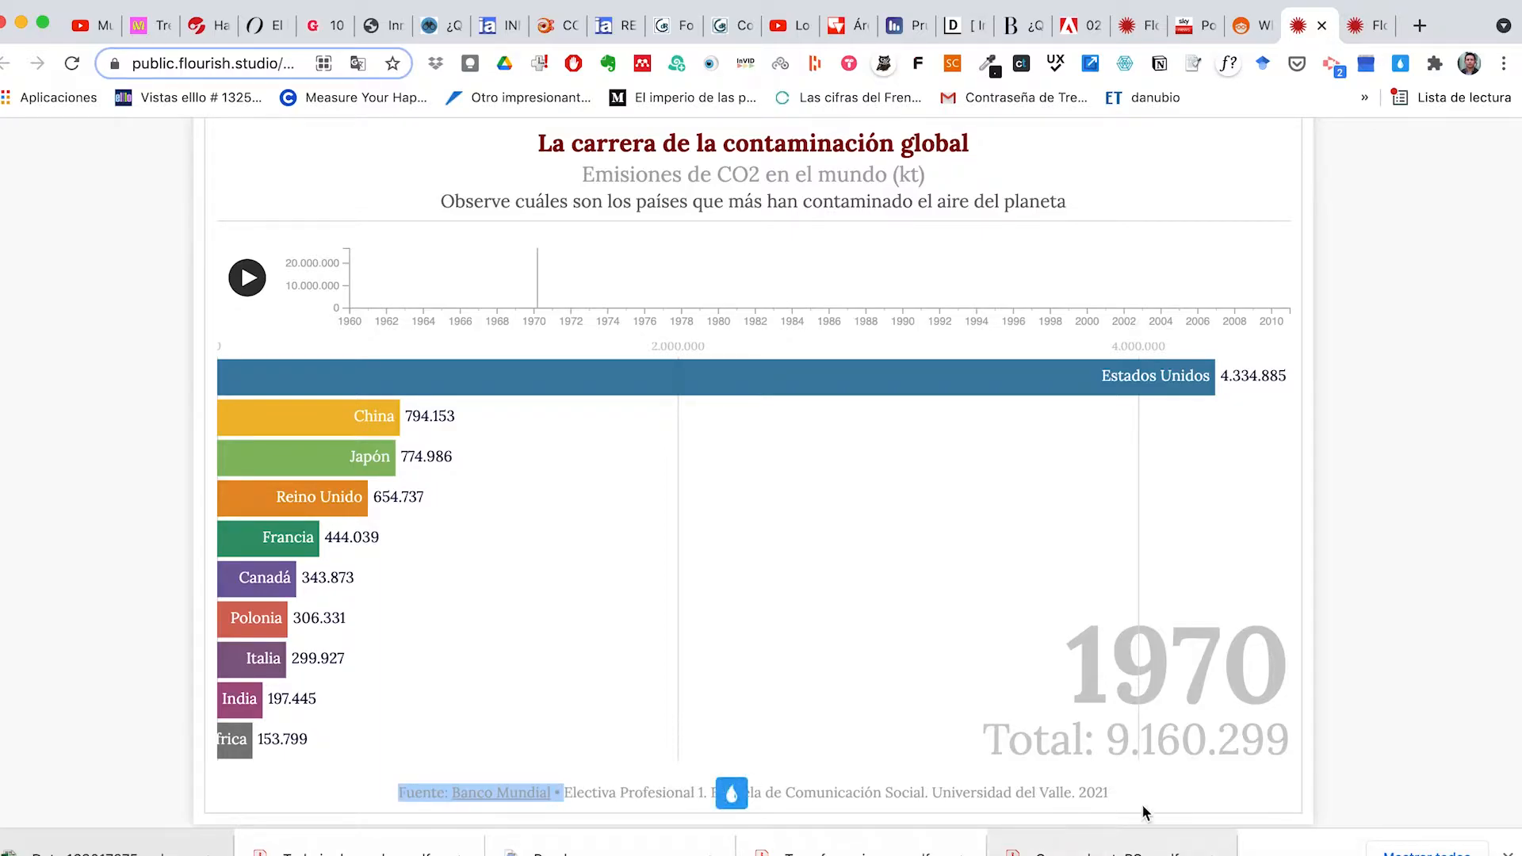
pyautogui.click(1175, 786)
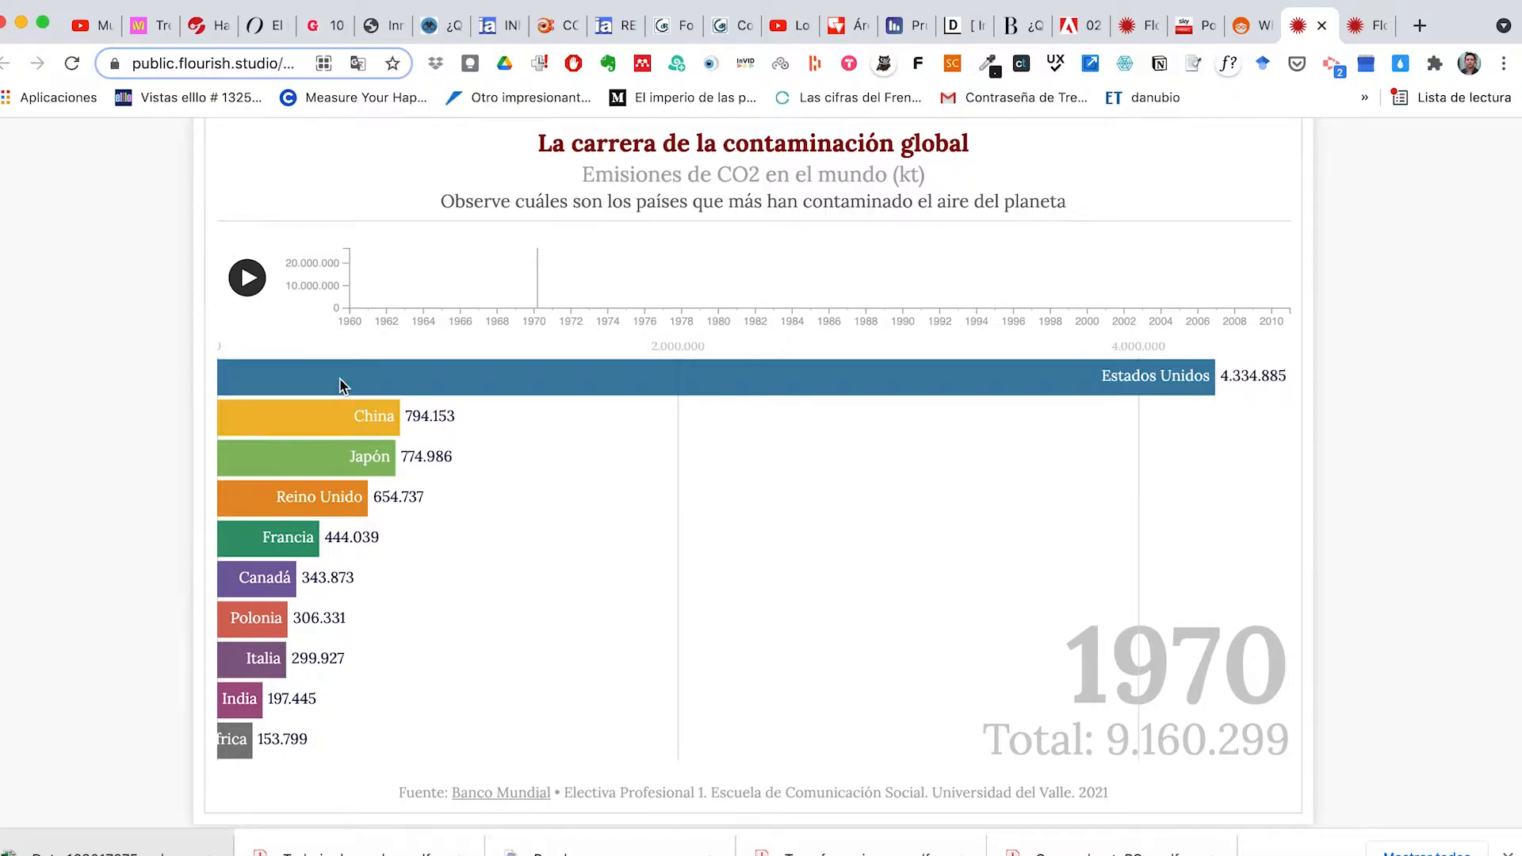
# Step: Play and pause the bar chart race, and view the country rankings for 1994, 2001 and 1991
pyautogui.click(247, 278)
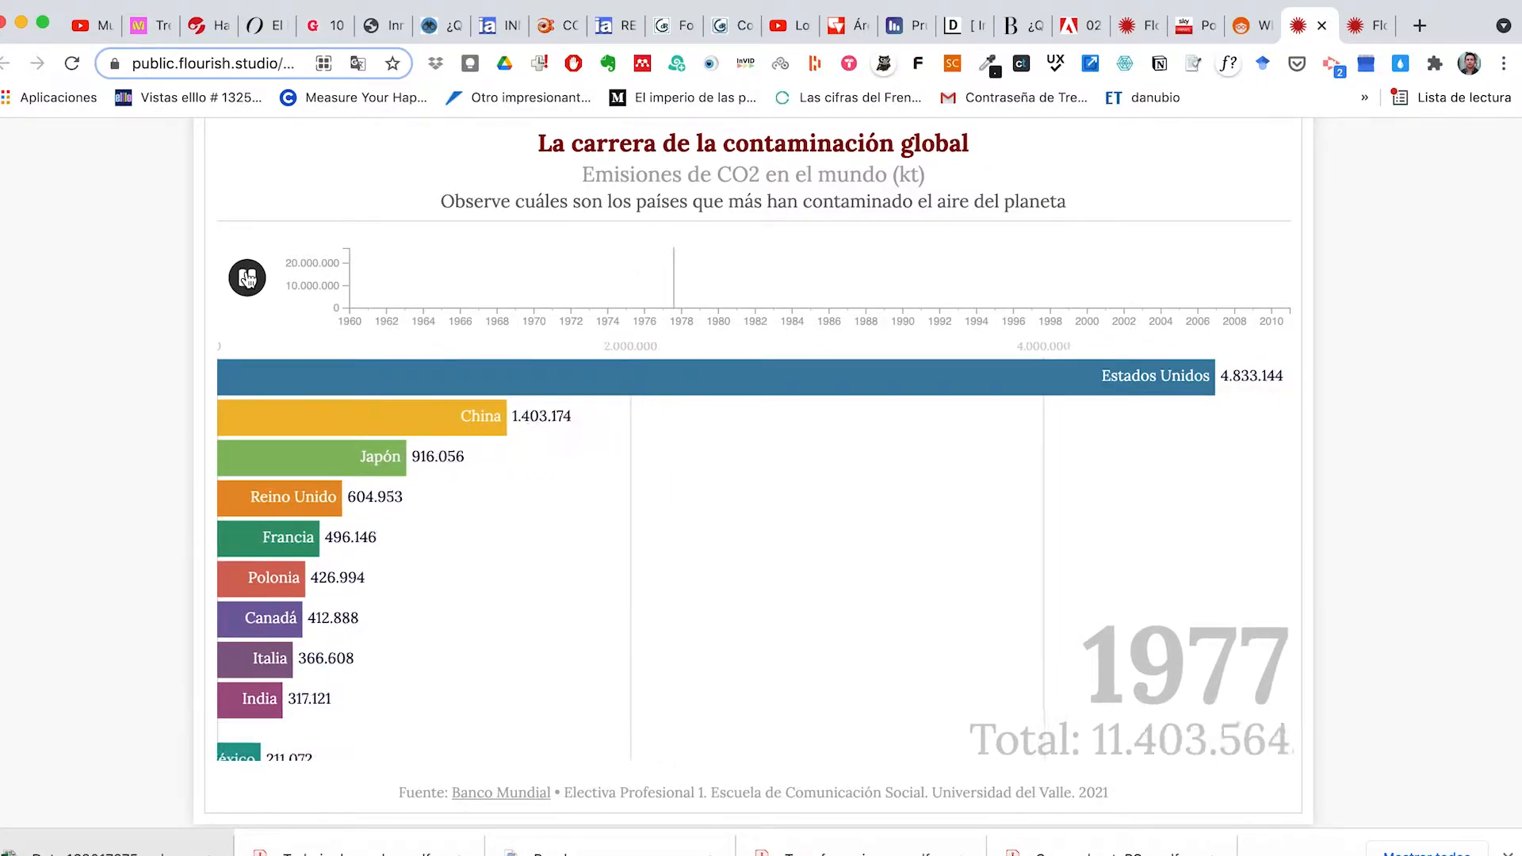
pyautogui.click(248, 277)
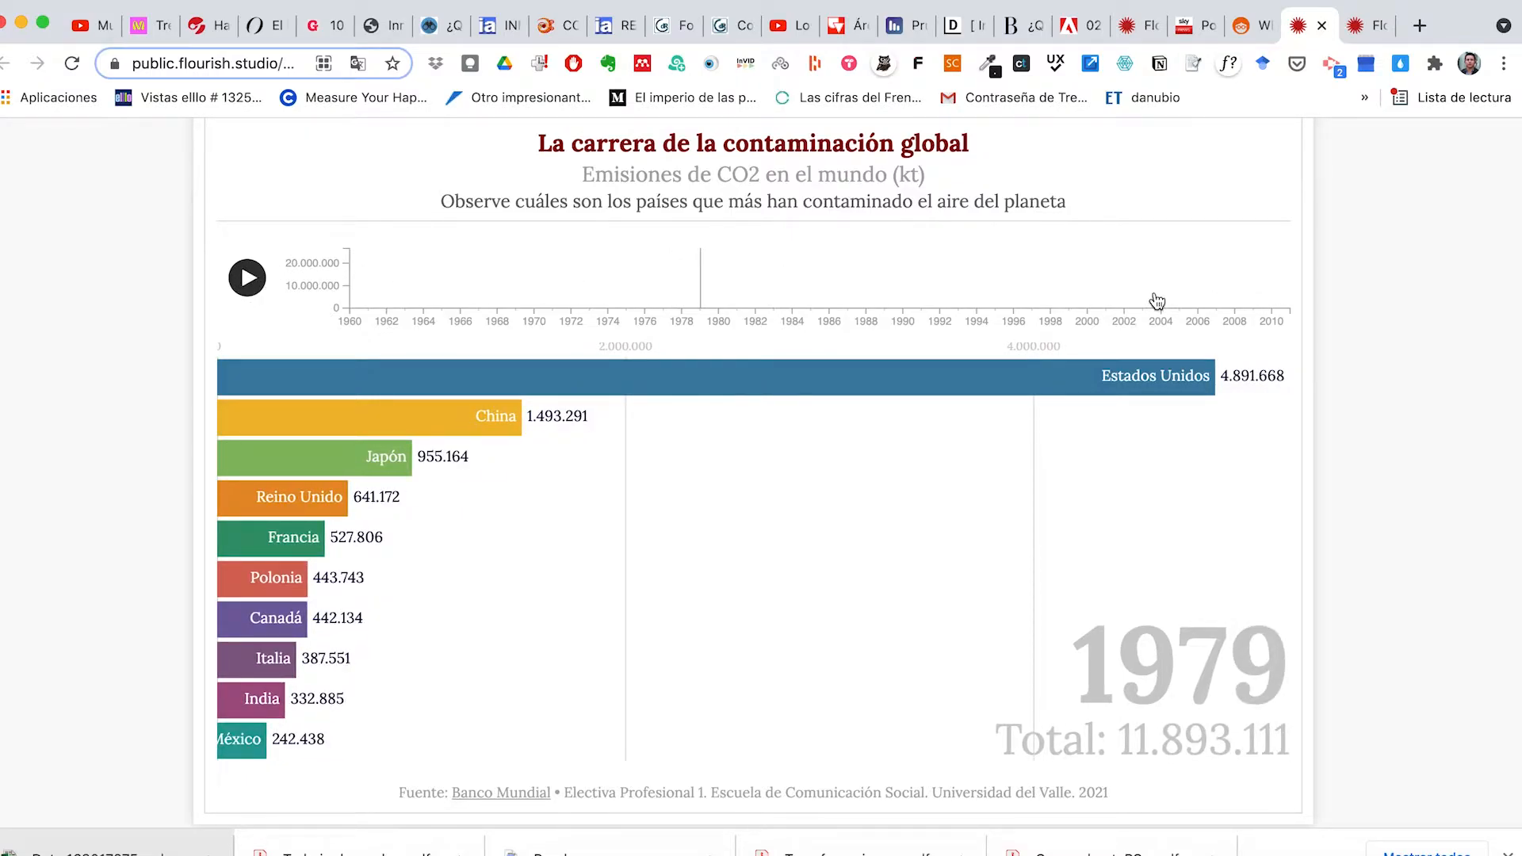
pyautogui.click(982, 298)
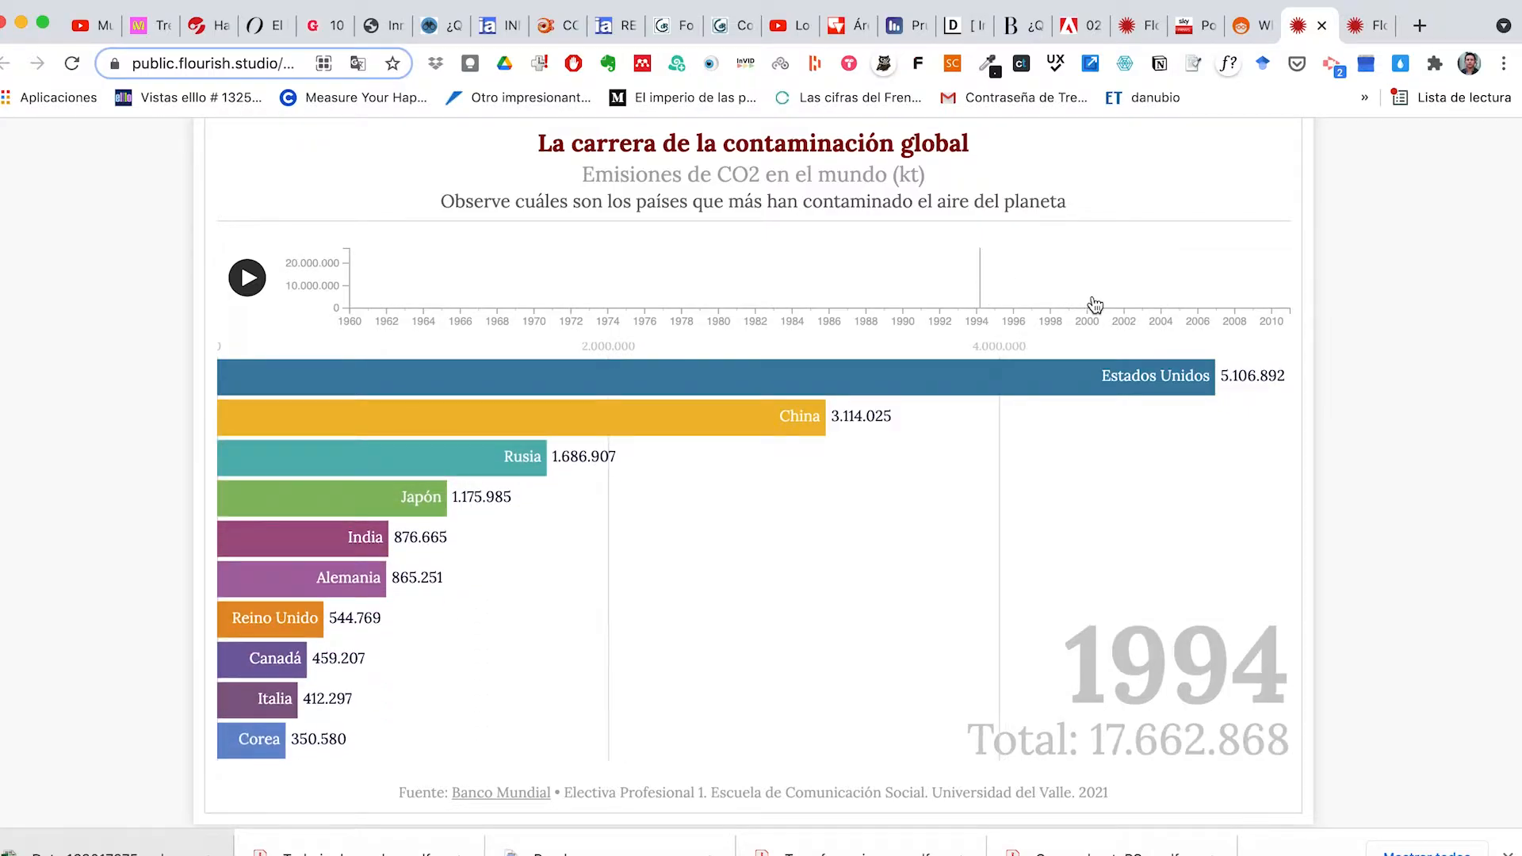
pyautogui.click(1116, 295)
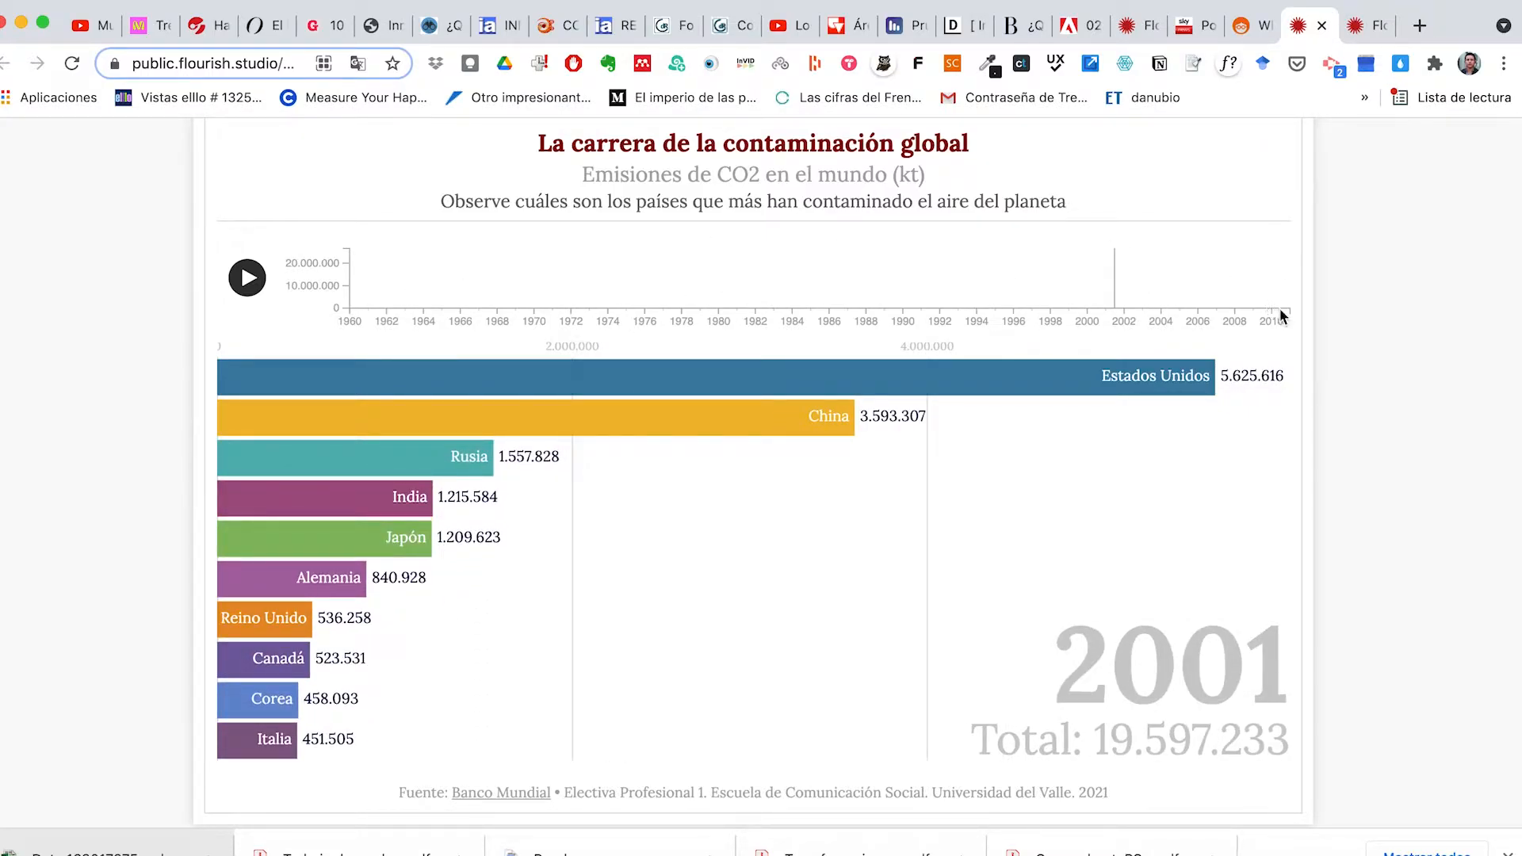
pyautogui.click(941, 294)
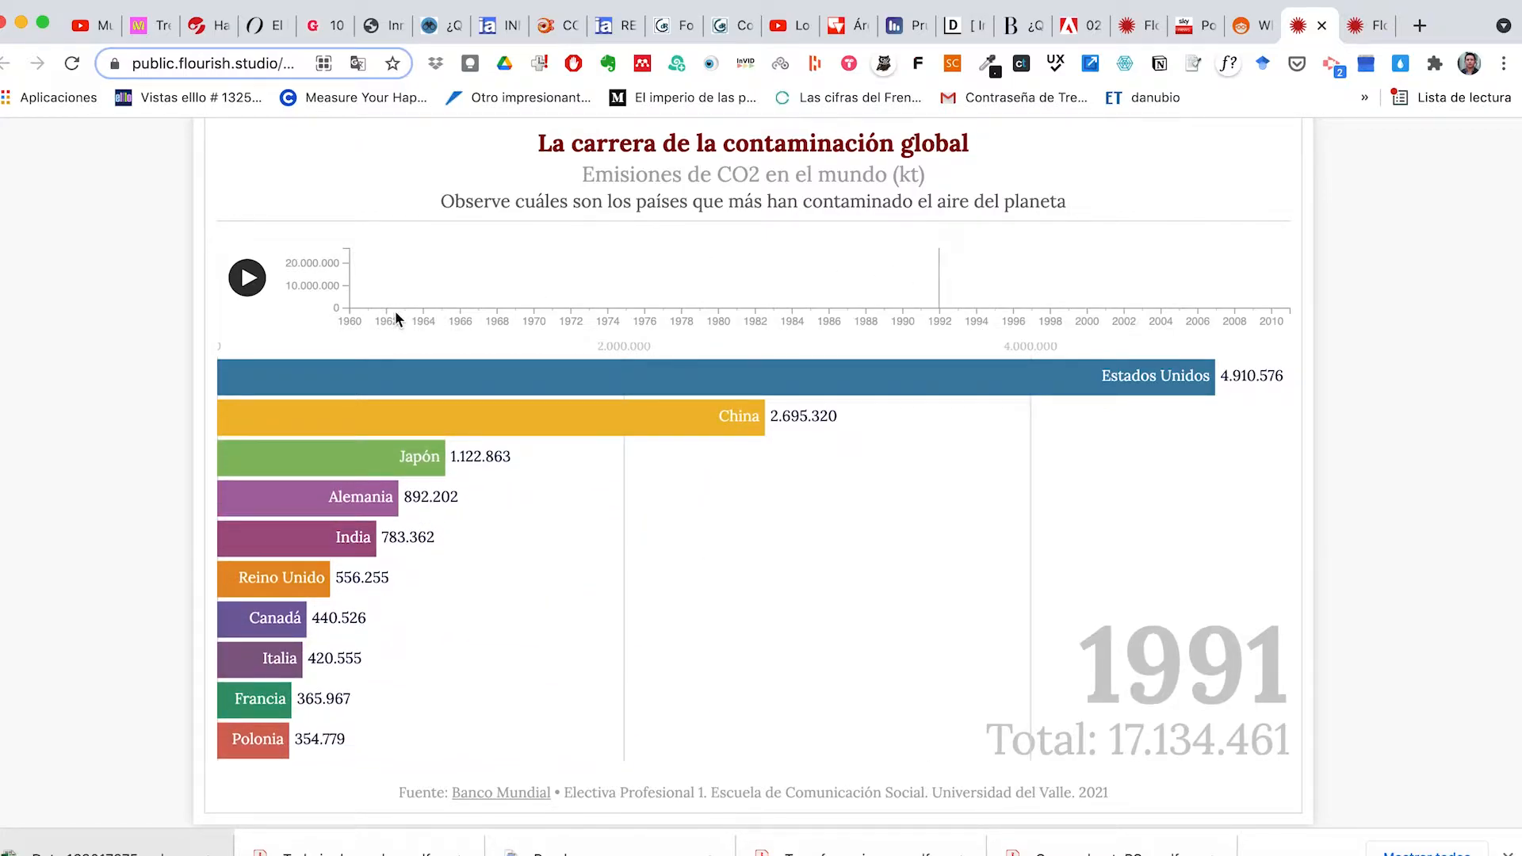
# Step: Compare the emissions rankings decade by decade along the timeline, from 1960 to 1990
pyautogui.click(350, 271)
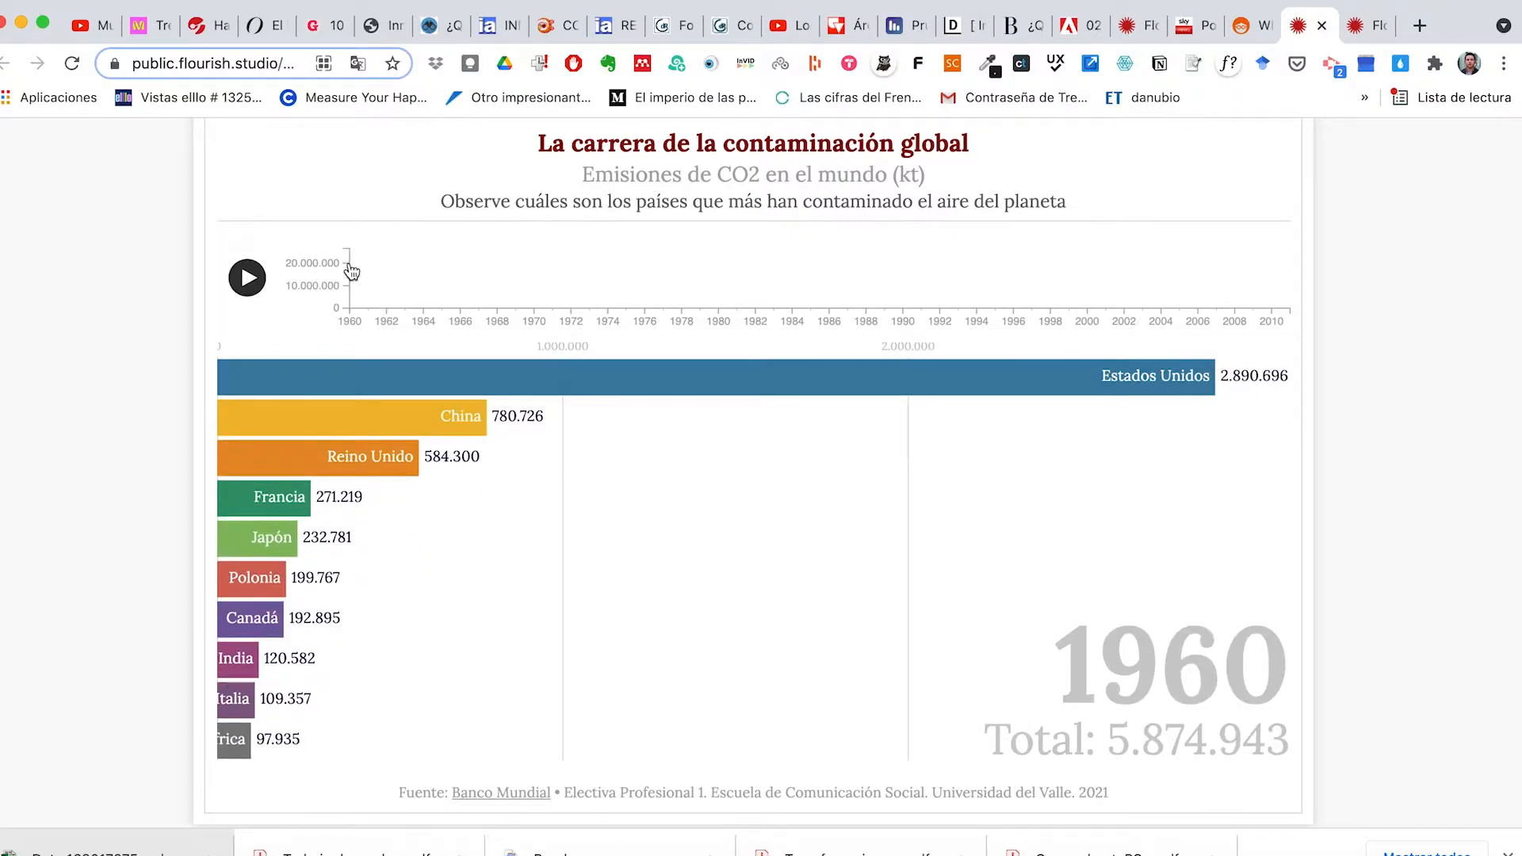
pyautogui.click(534, 296)
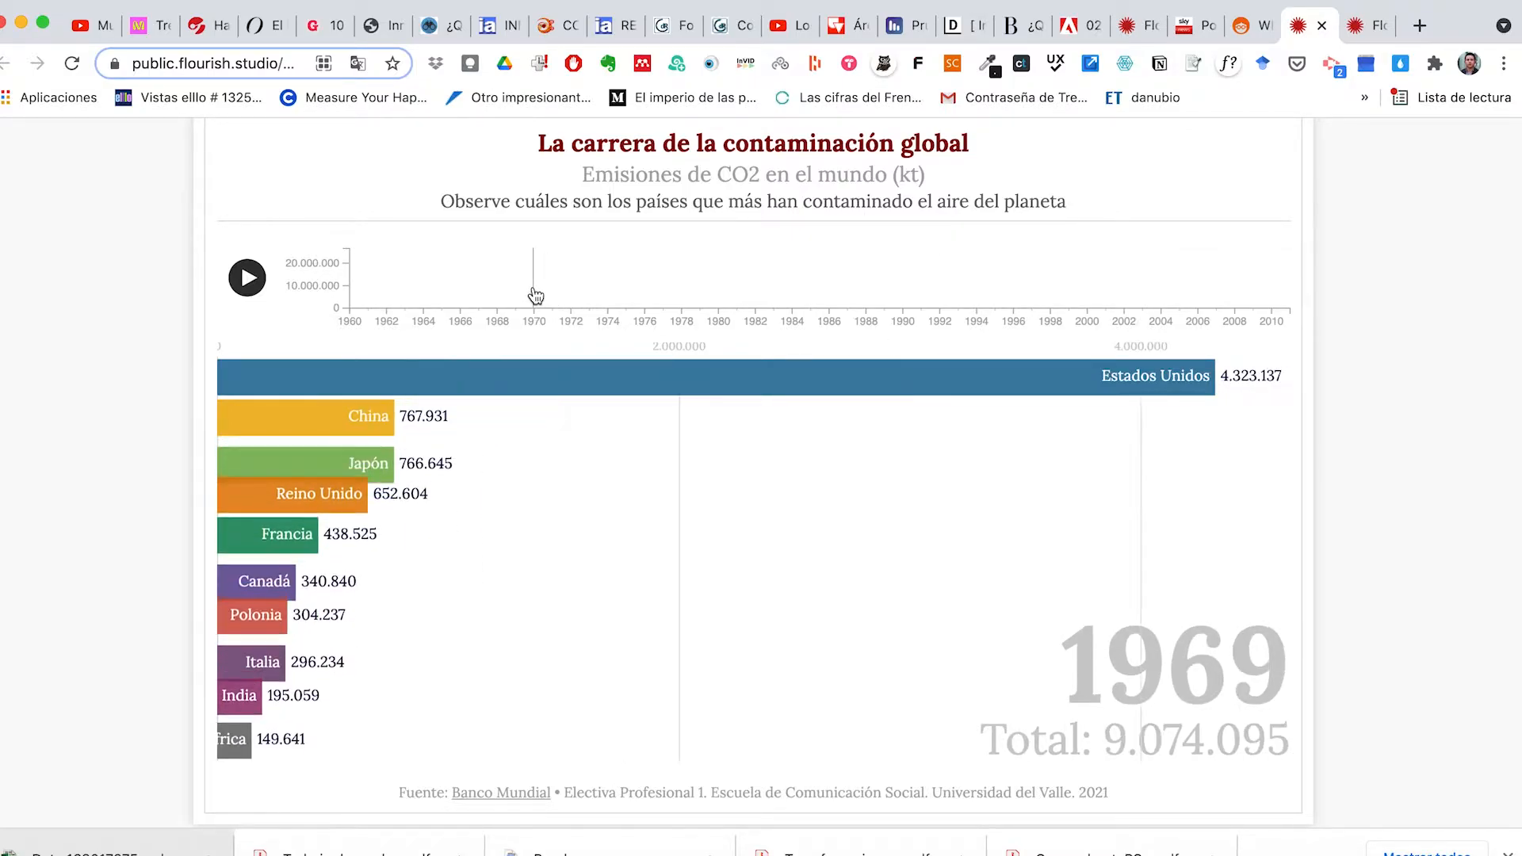
pyautogui.click(722, 286)
pyautogui.click(901, 285)
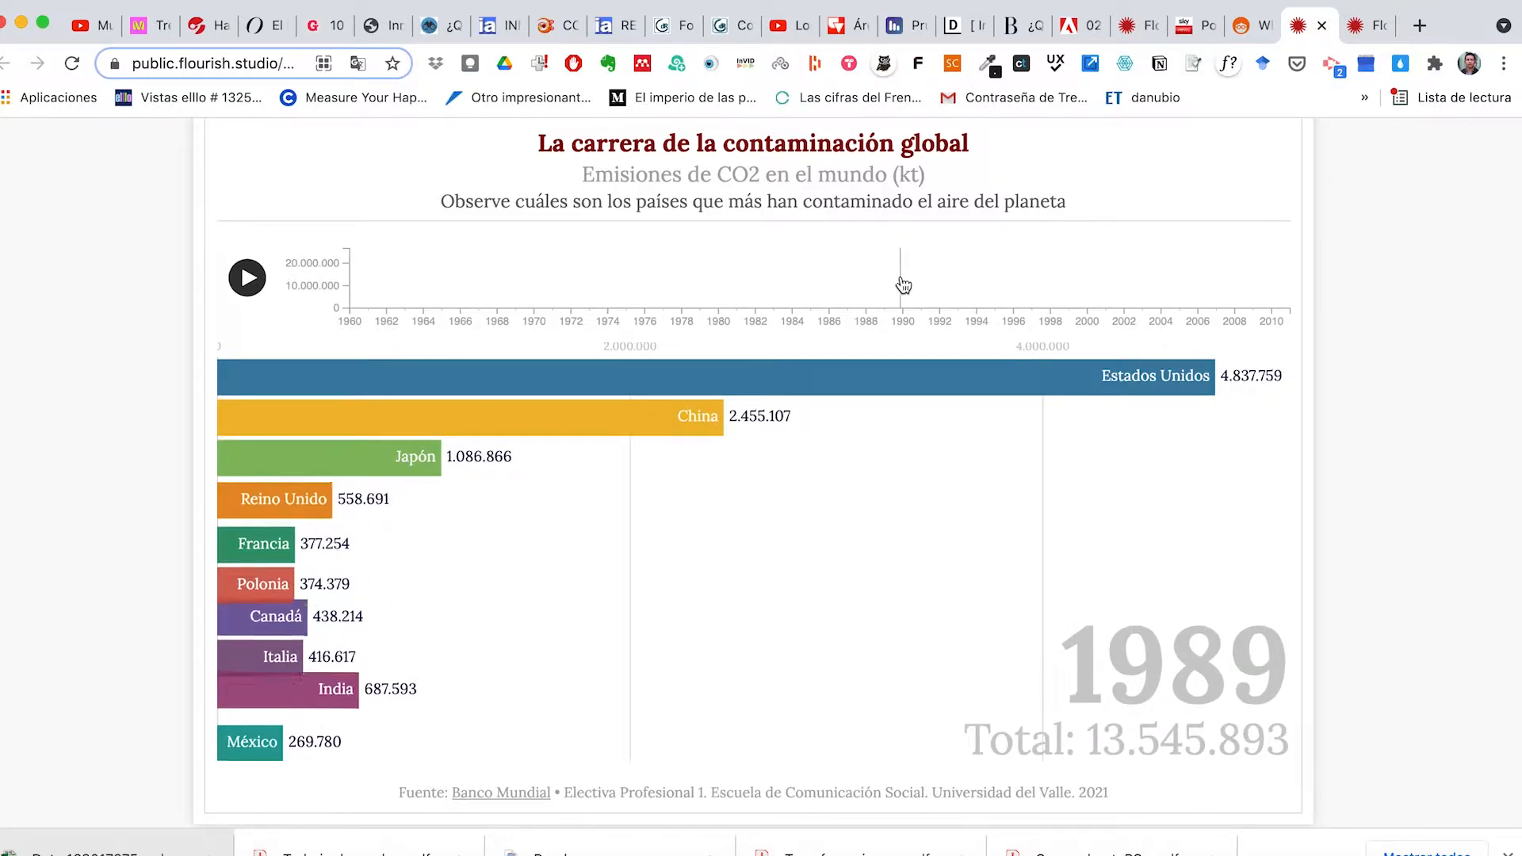
pyautogui.click(904, 285)
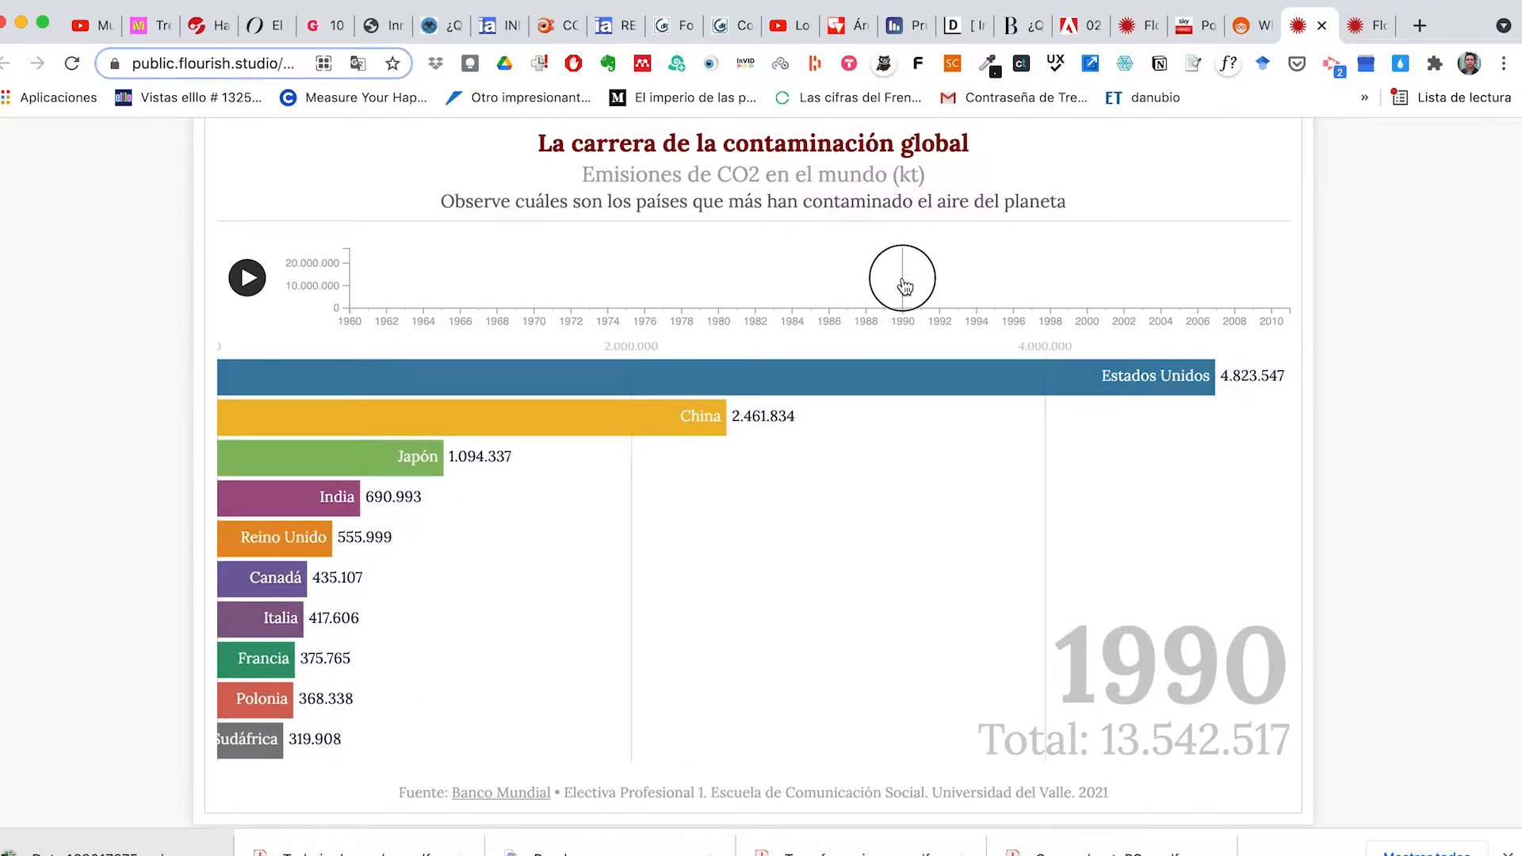
pyautogui.click(904, 285)
# Step: Switch from the published chart to the flourish.studio home page and highlight its web address
pyautogui.click(1360, 29)
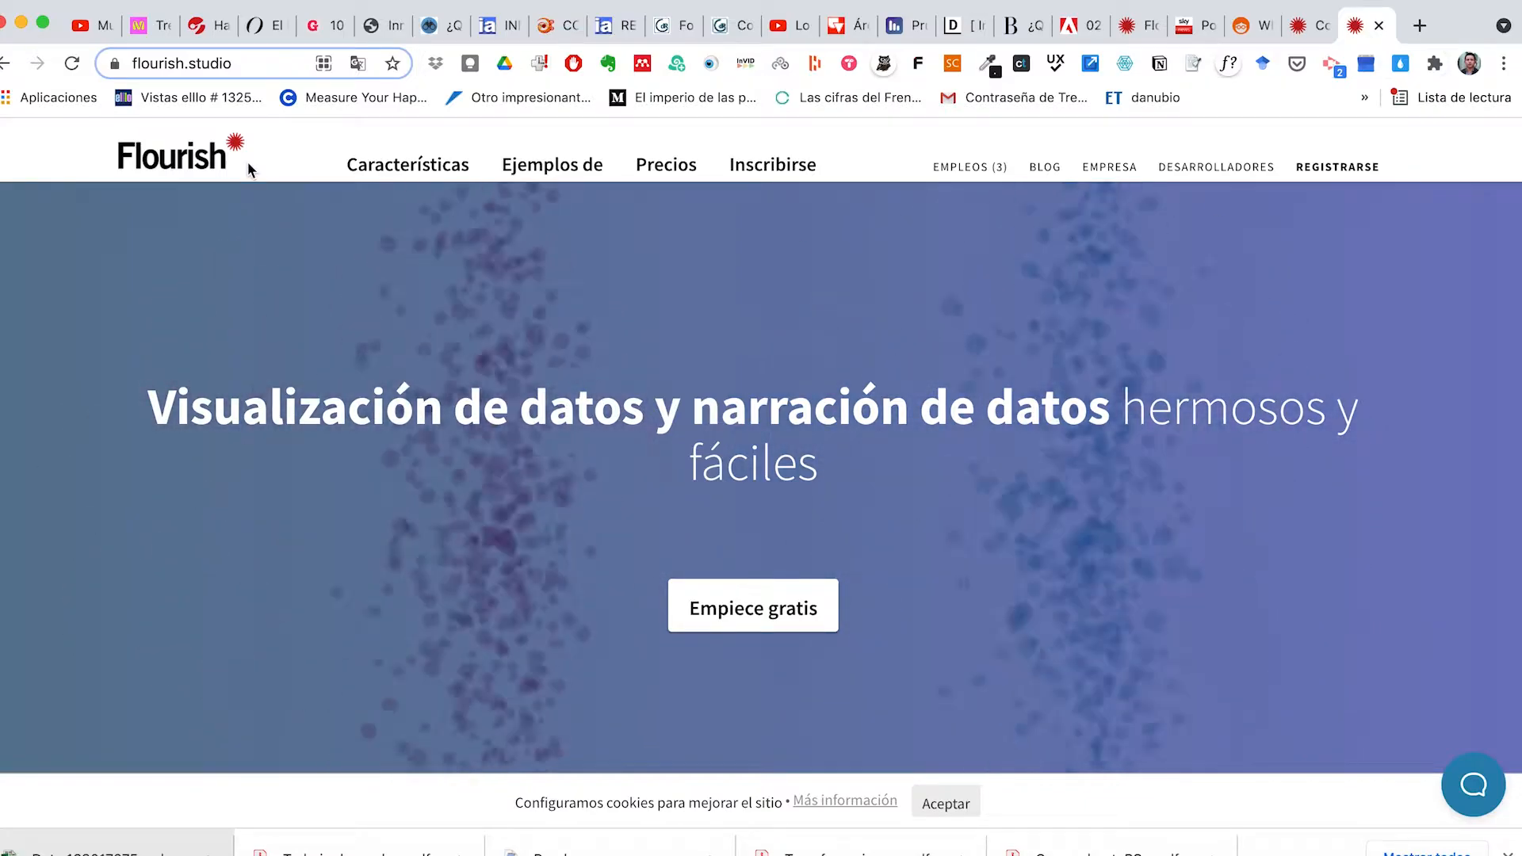
pyautogui.click(148, 61)
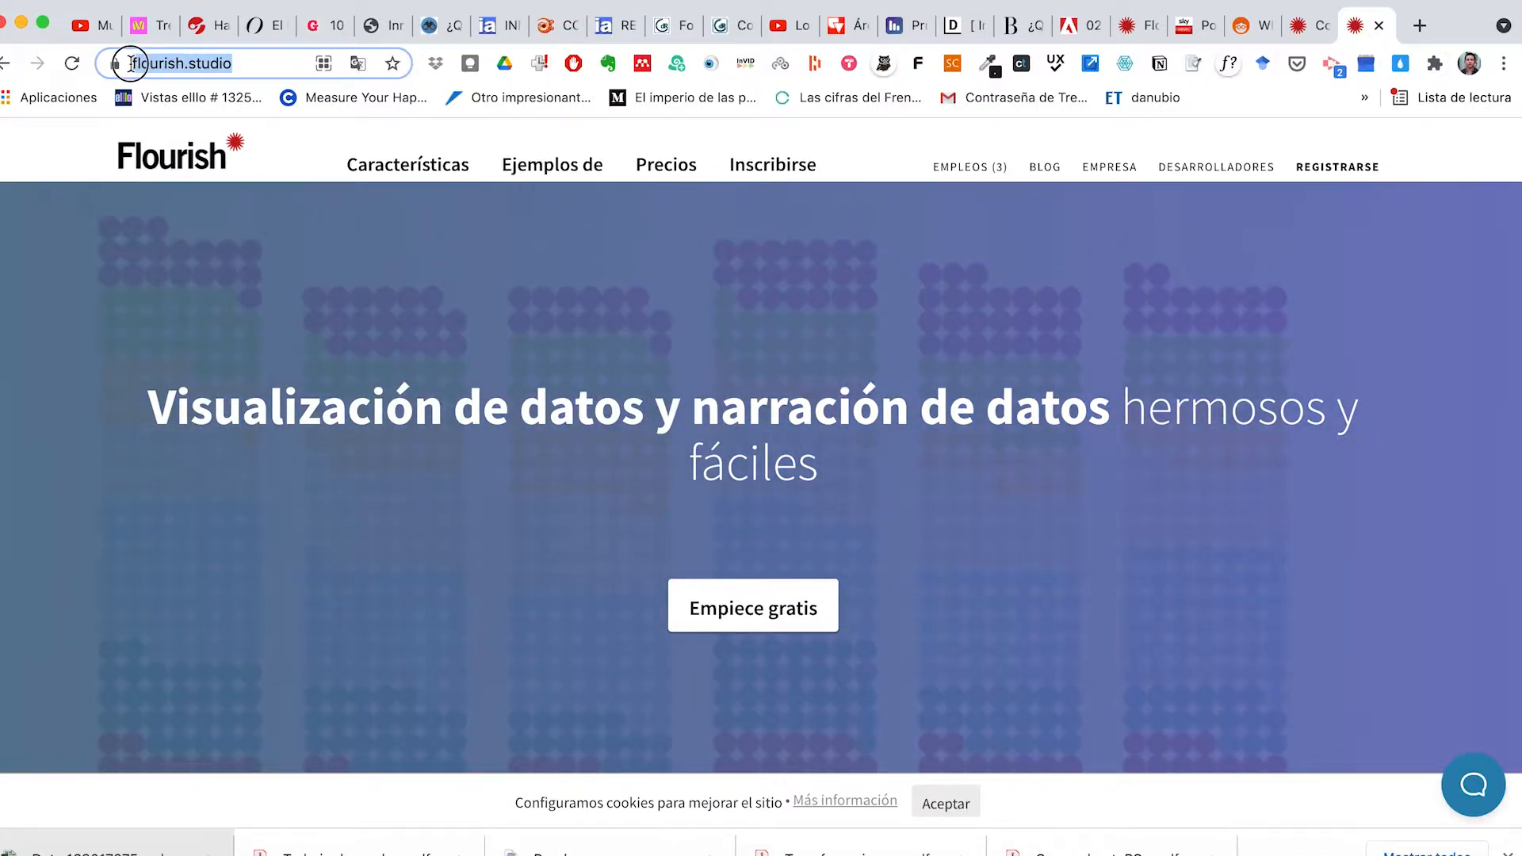
pyautogui.click(1458, 143)
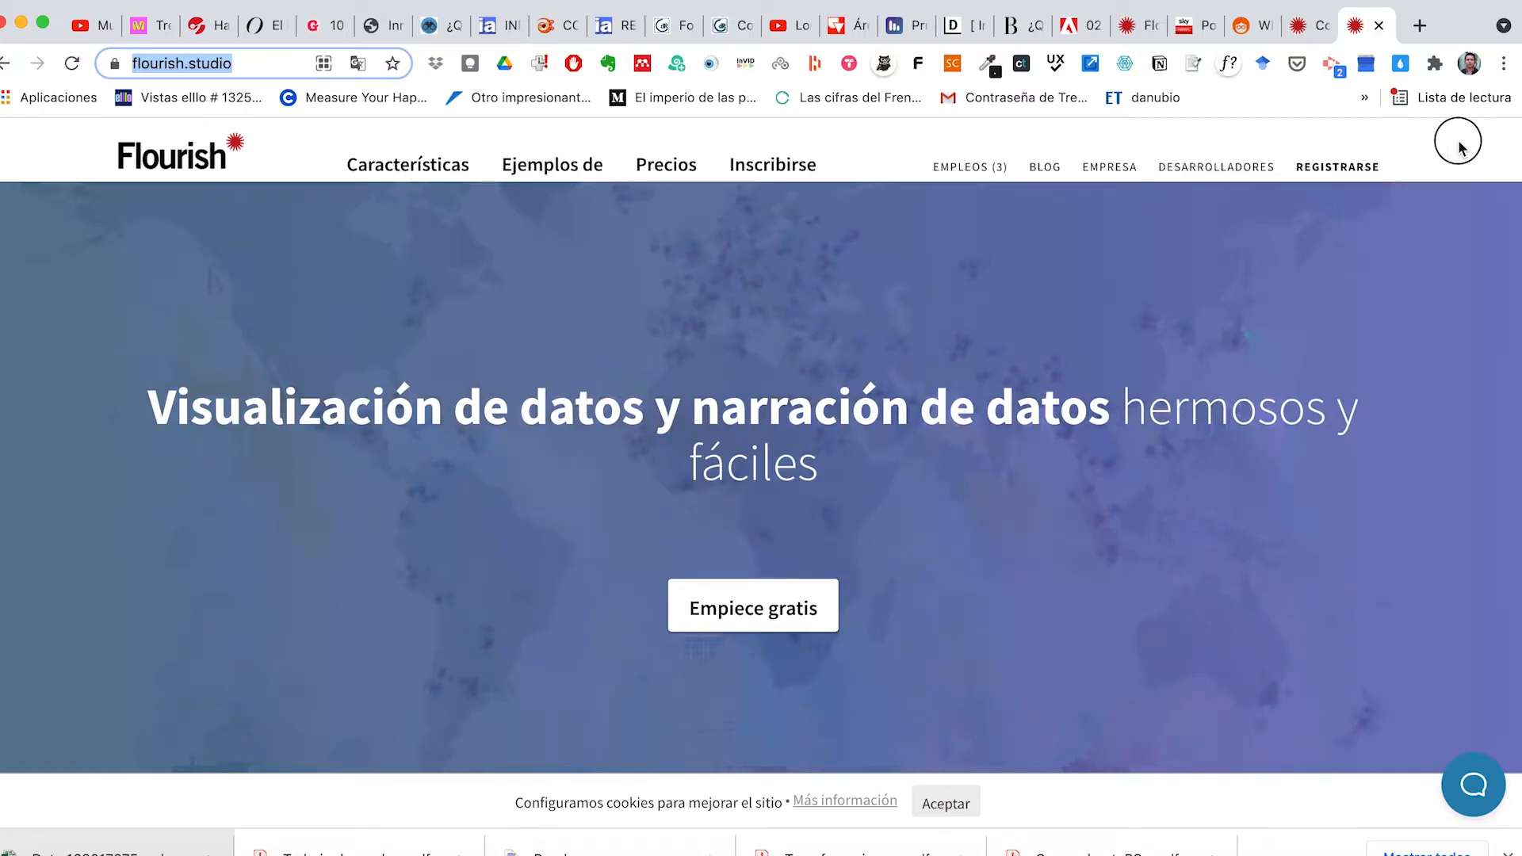
pyautogui.click(1299, 28)
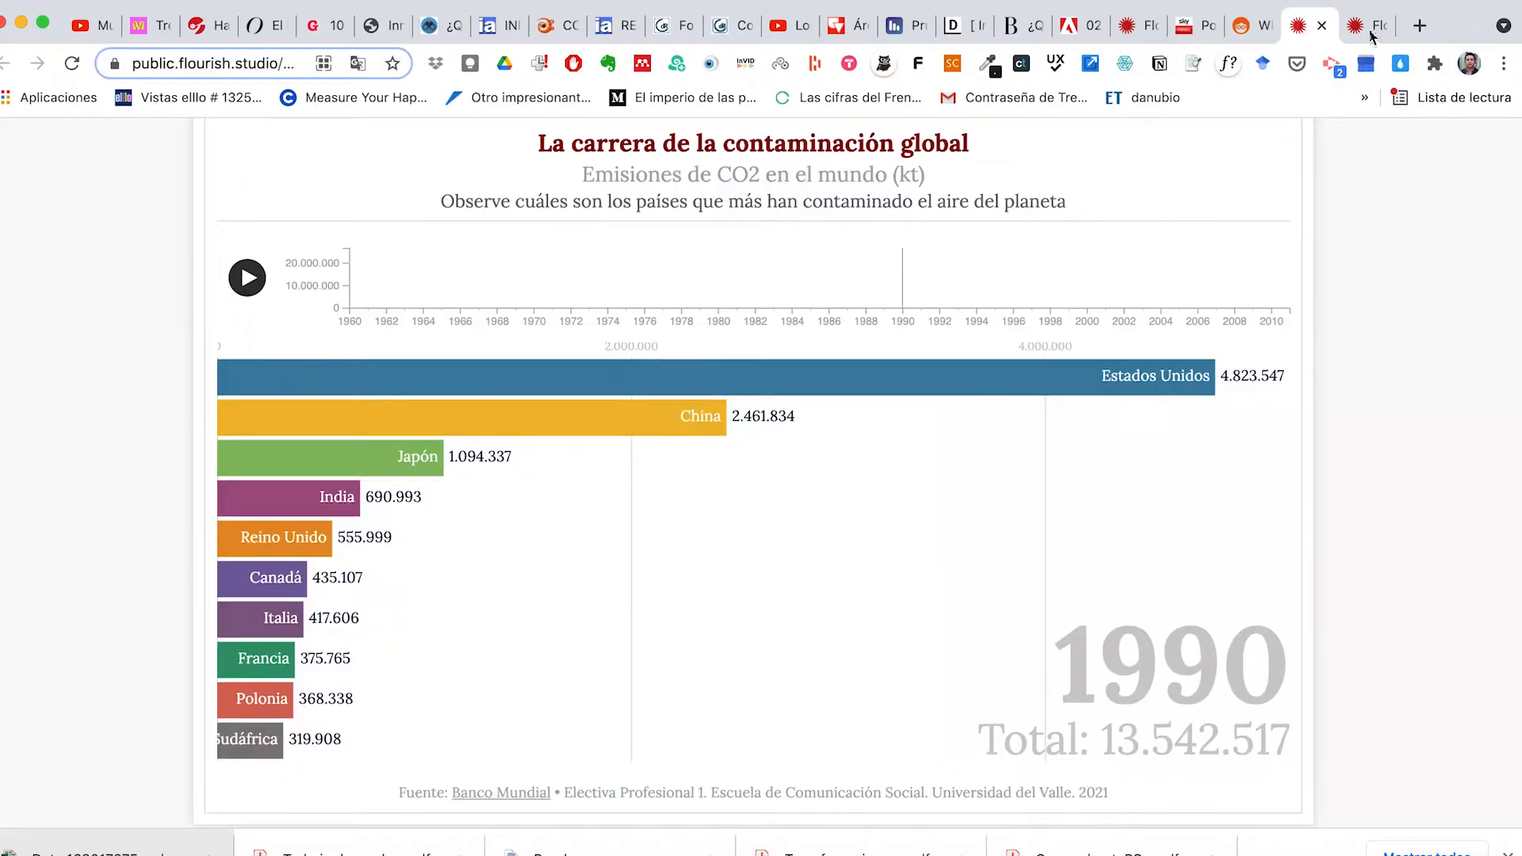
pyautogui.click(1363, 27)
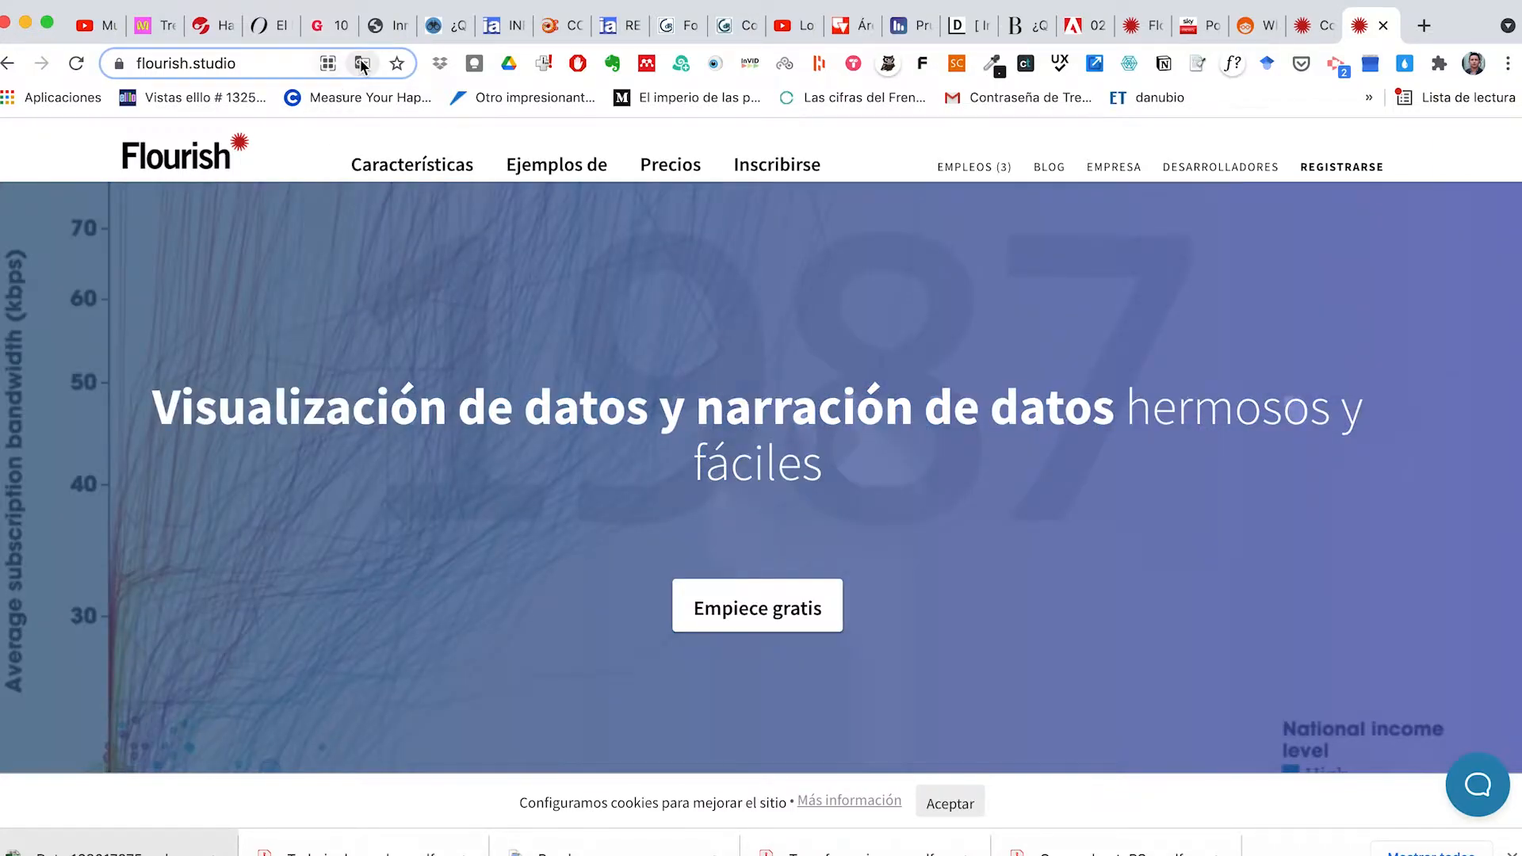
# Step: Show the Flourish home page in its original English and translate it back into Spanish
pyautogui.click(361, 64)
pyautogui.click(102, 103)
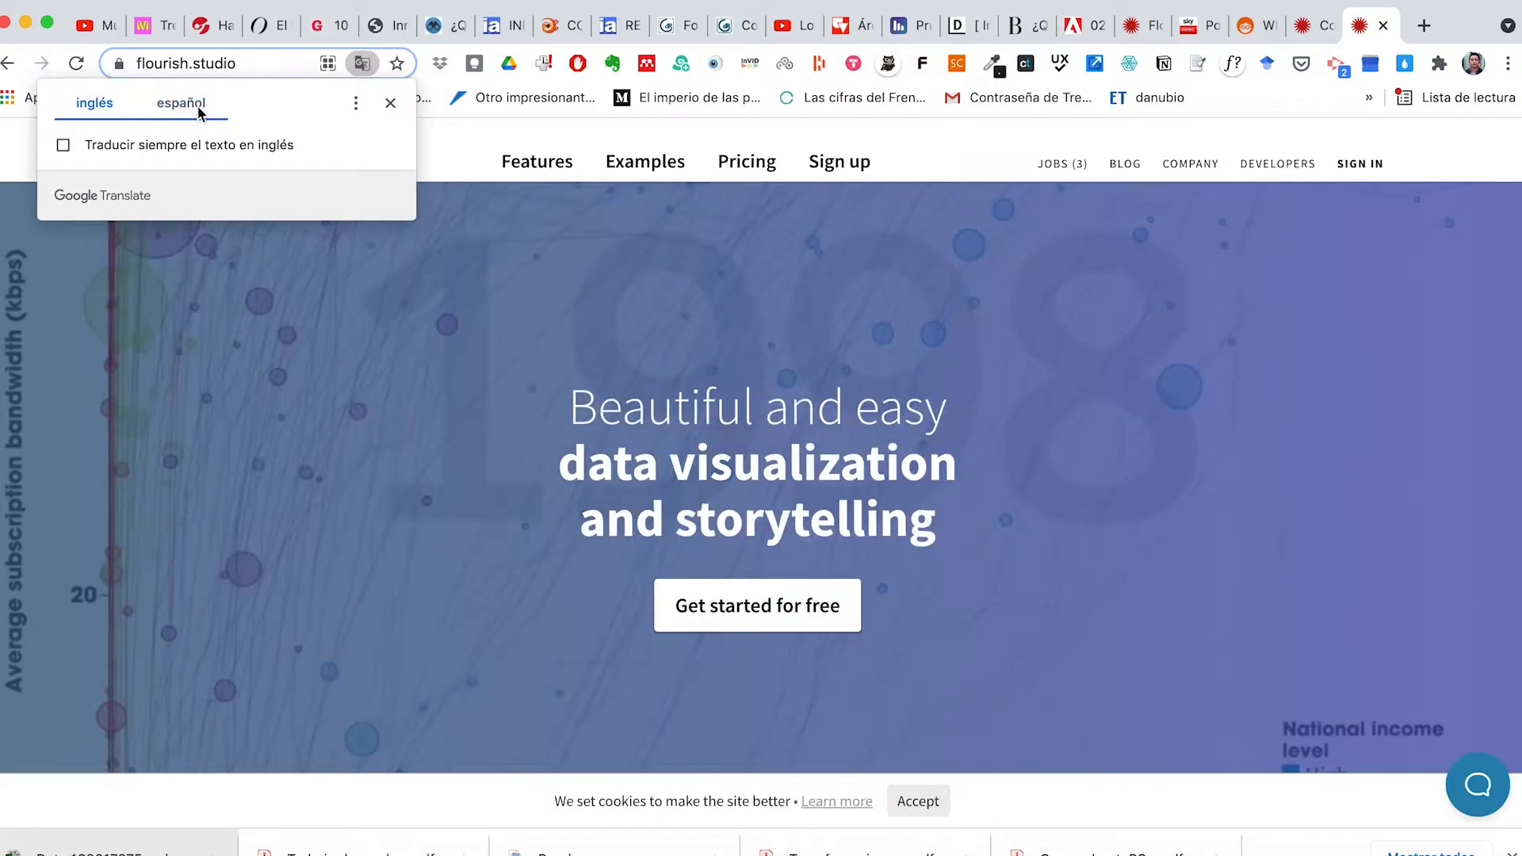
pyautogui.click(184, 100)
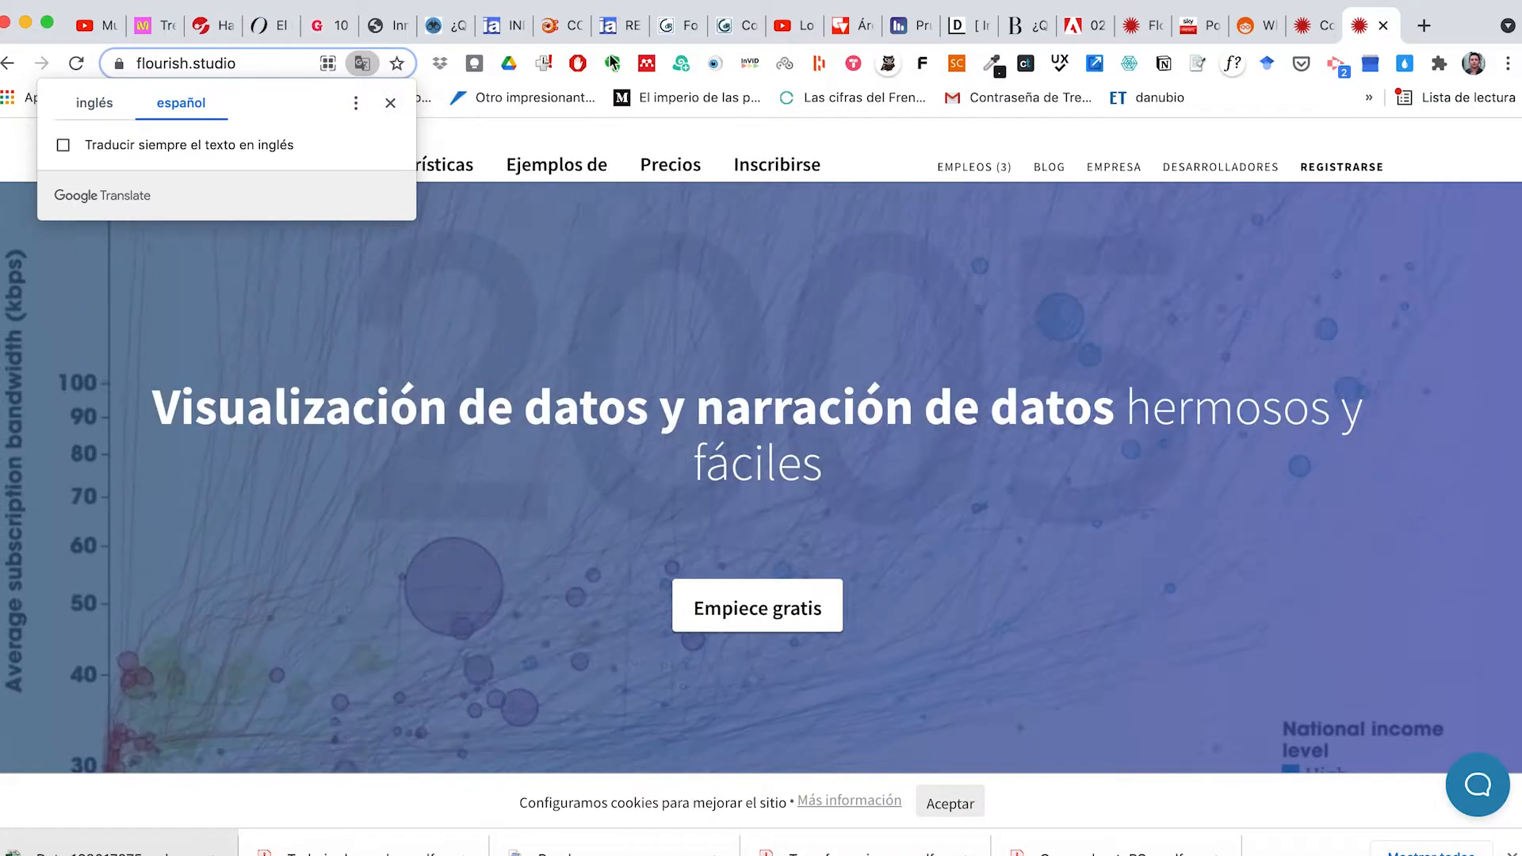
pyautogui.click(1469, 147)
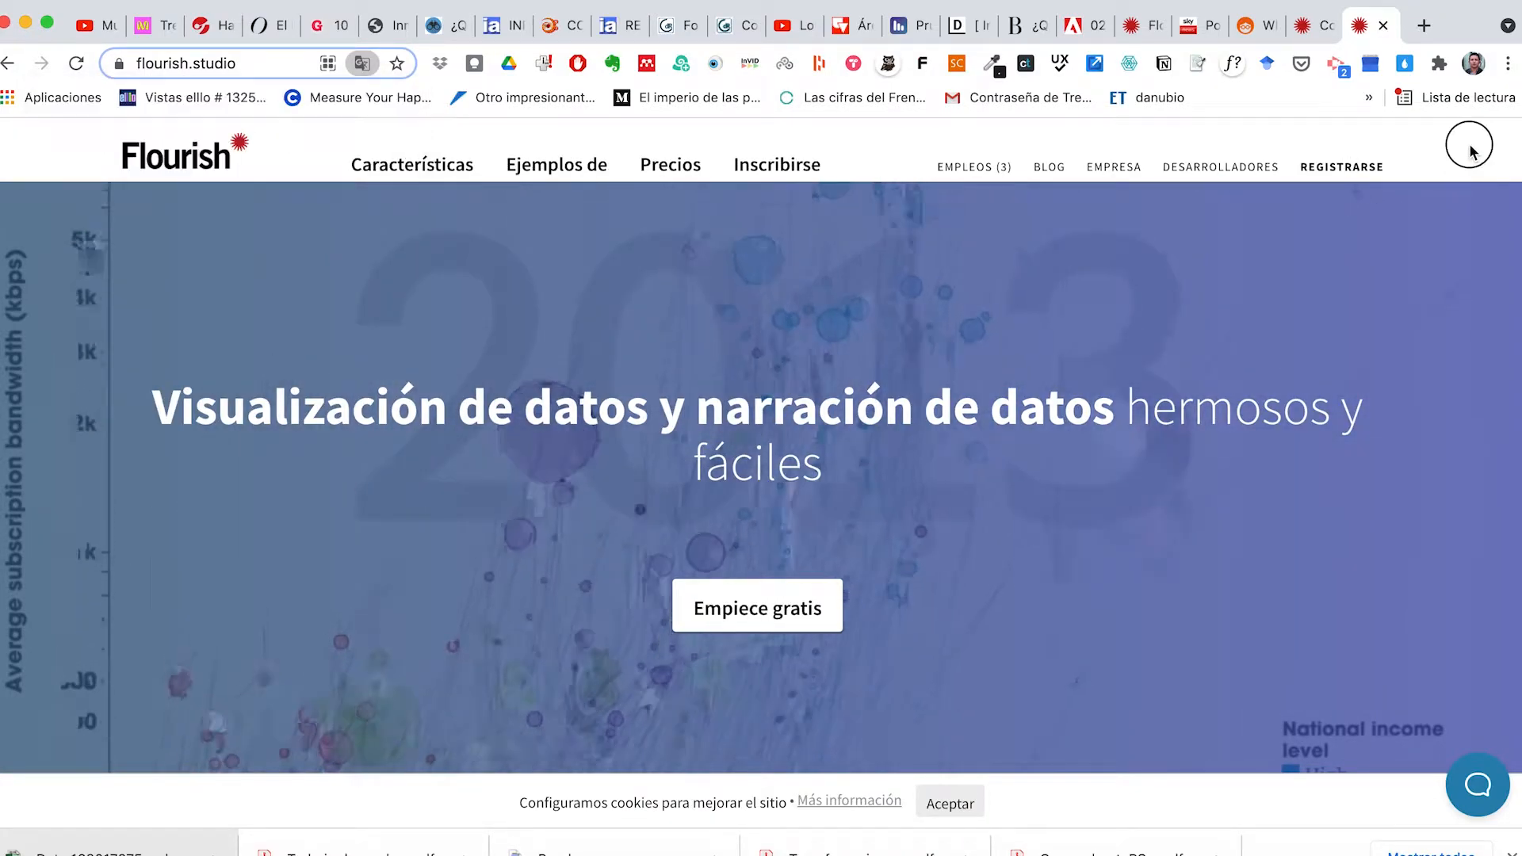
# Step: Accept the cookie notice on the Flourish home page
pyautogui.scroll(-7, 1155, 576)
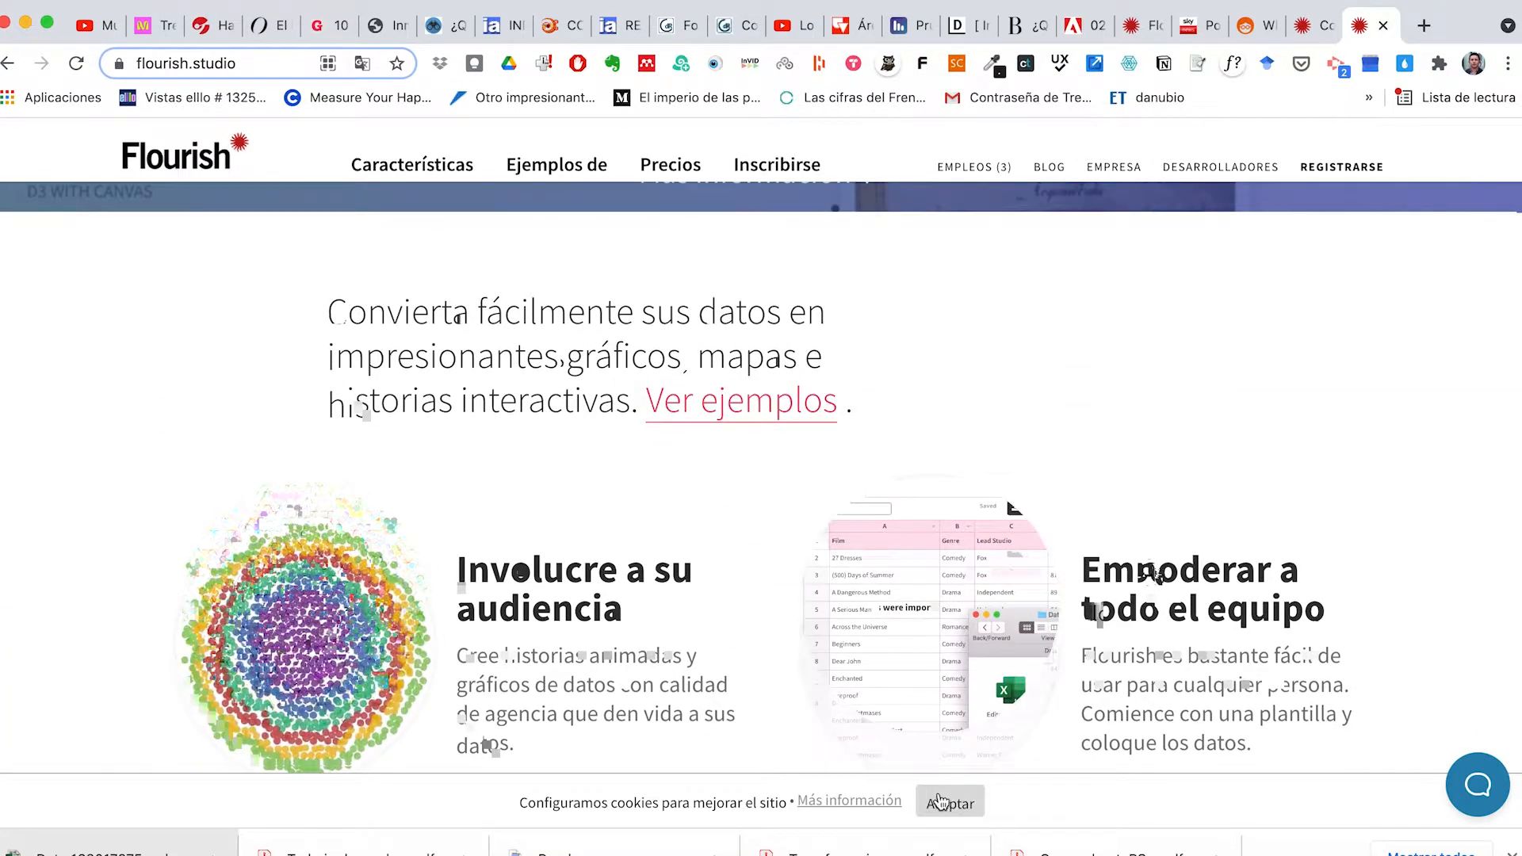
pyautogui.click(933, 803)
pyautogui.scroll(-2, 1377, 683)
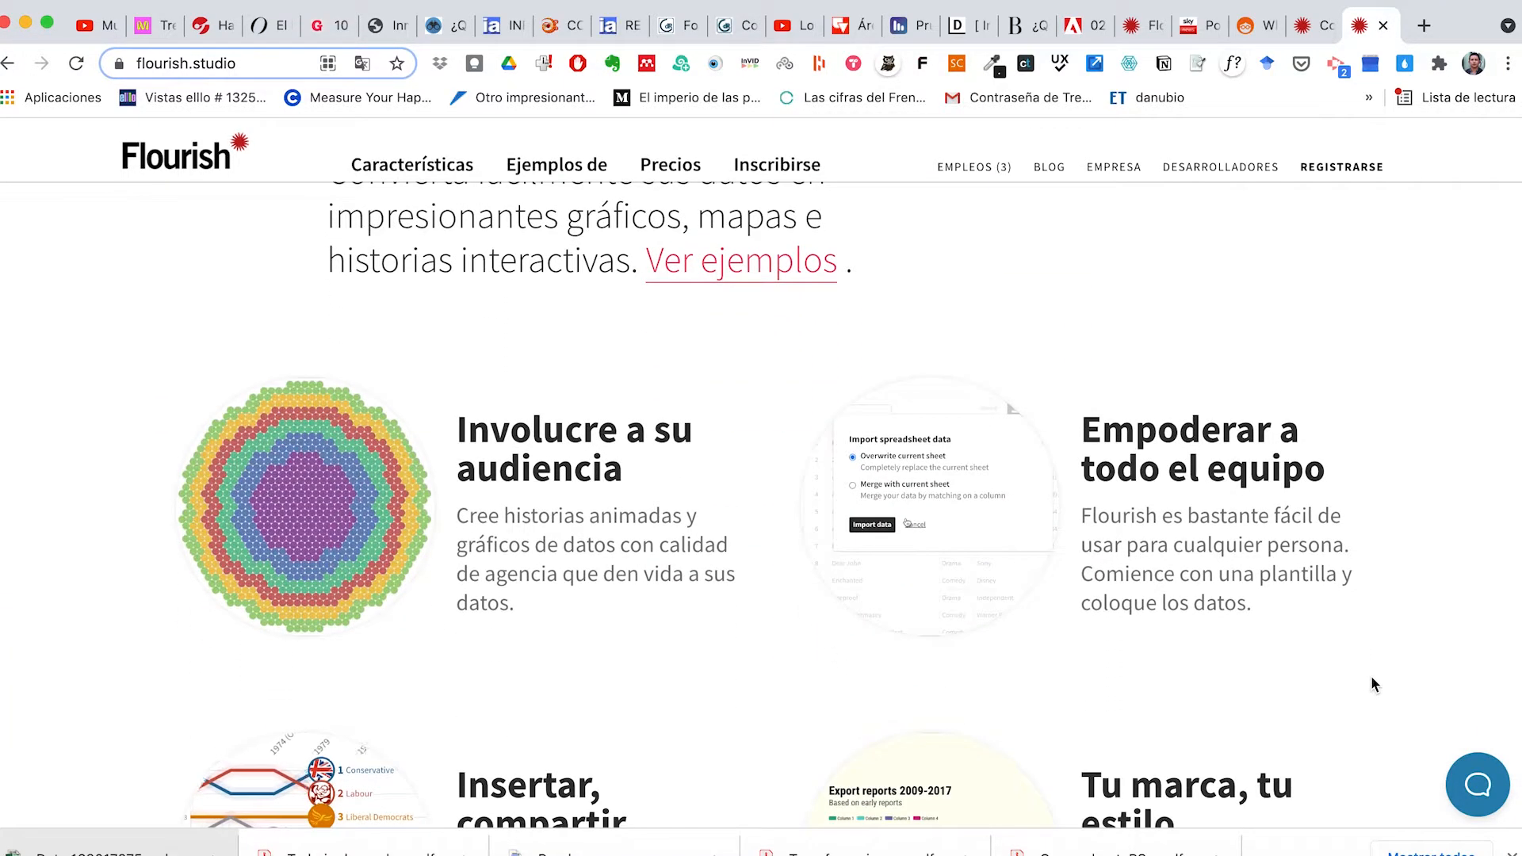
# Step: Examine the home page's feature descriptions, client logos, testimonials and plans for businesses, agencies and newsrooms, returning to the page's start
pyautogui.scroll(-3, 1374, 685)
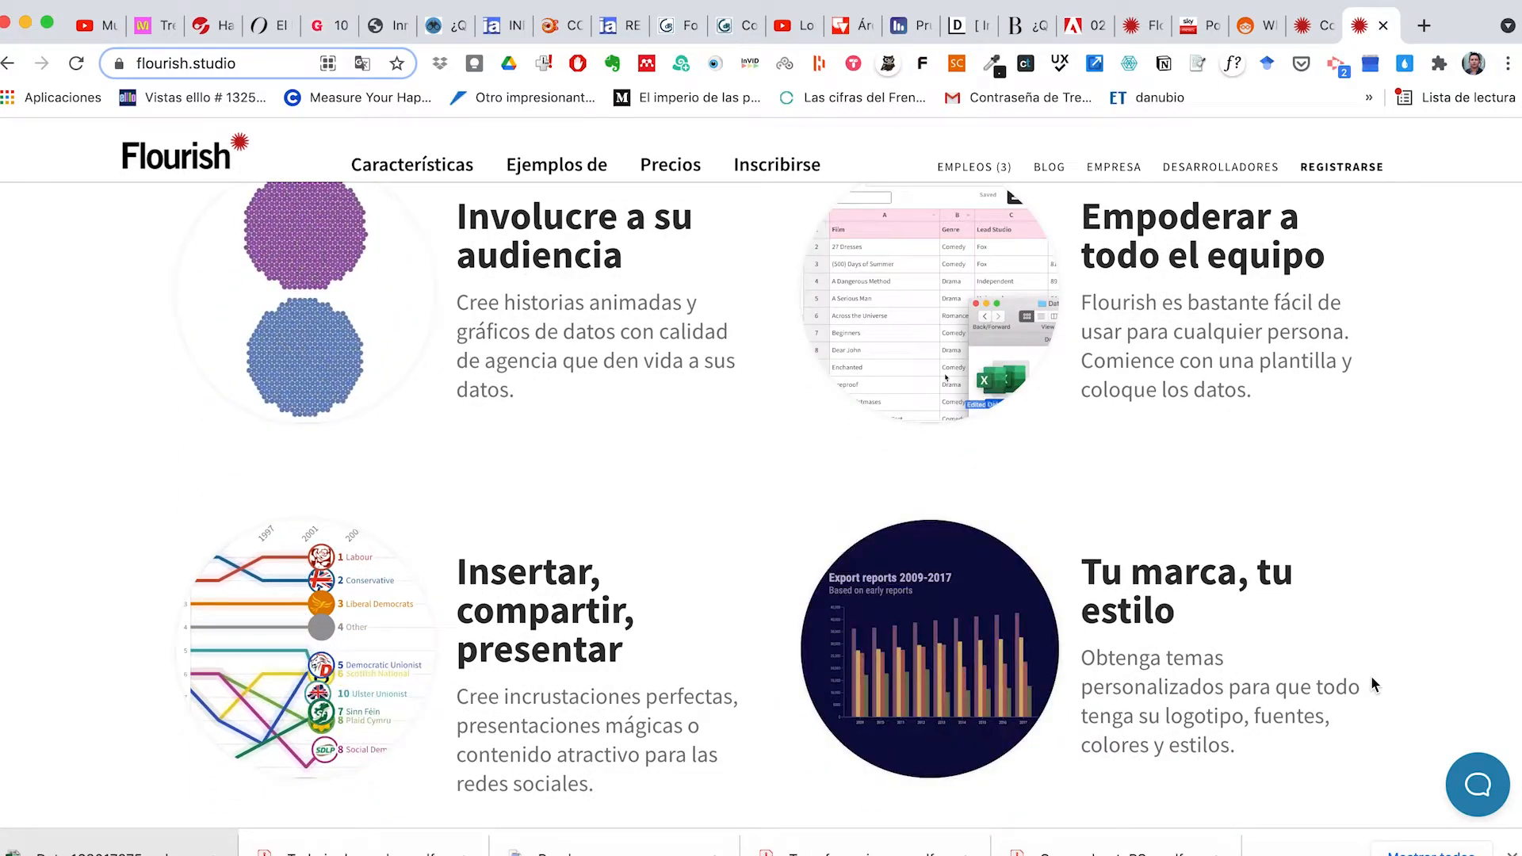
pyautogui.scroll(-3, 1371, 675)
pyautogui.scroll(-5, 1372, 676)
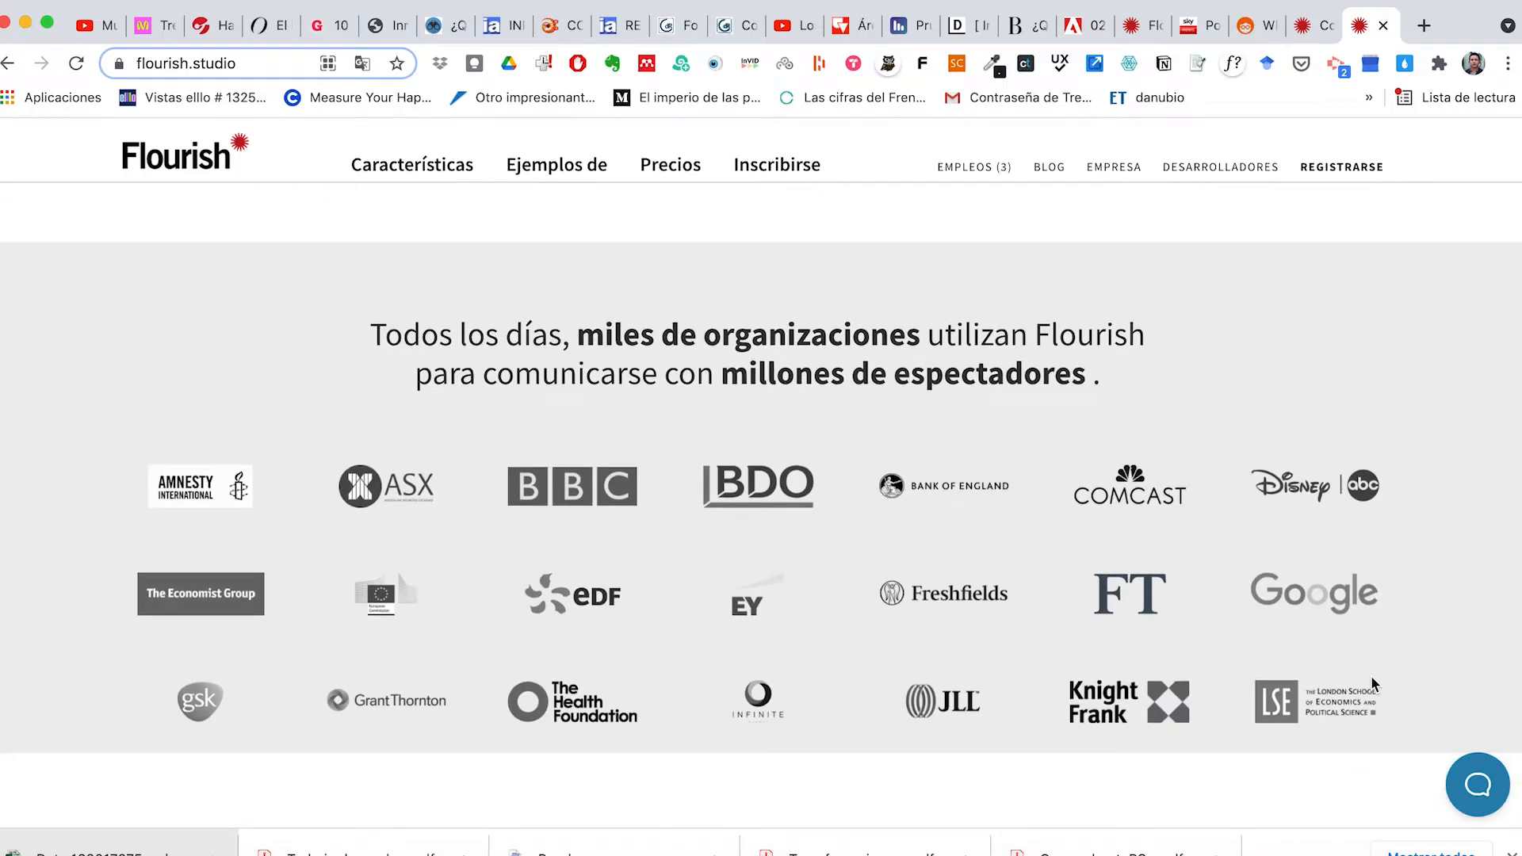
pyautogui.scroll(-5, 1372, 675)
pyautogui.scroll(-3, 1371, 675)
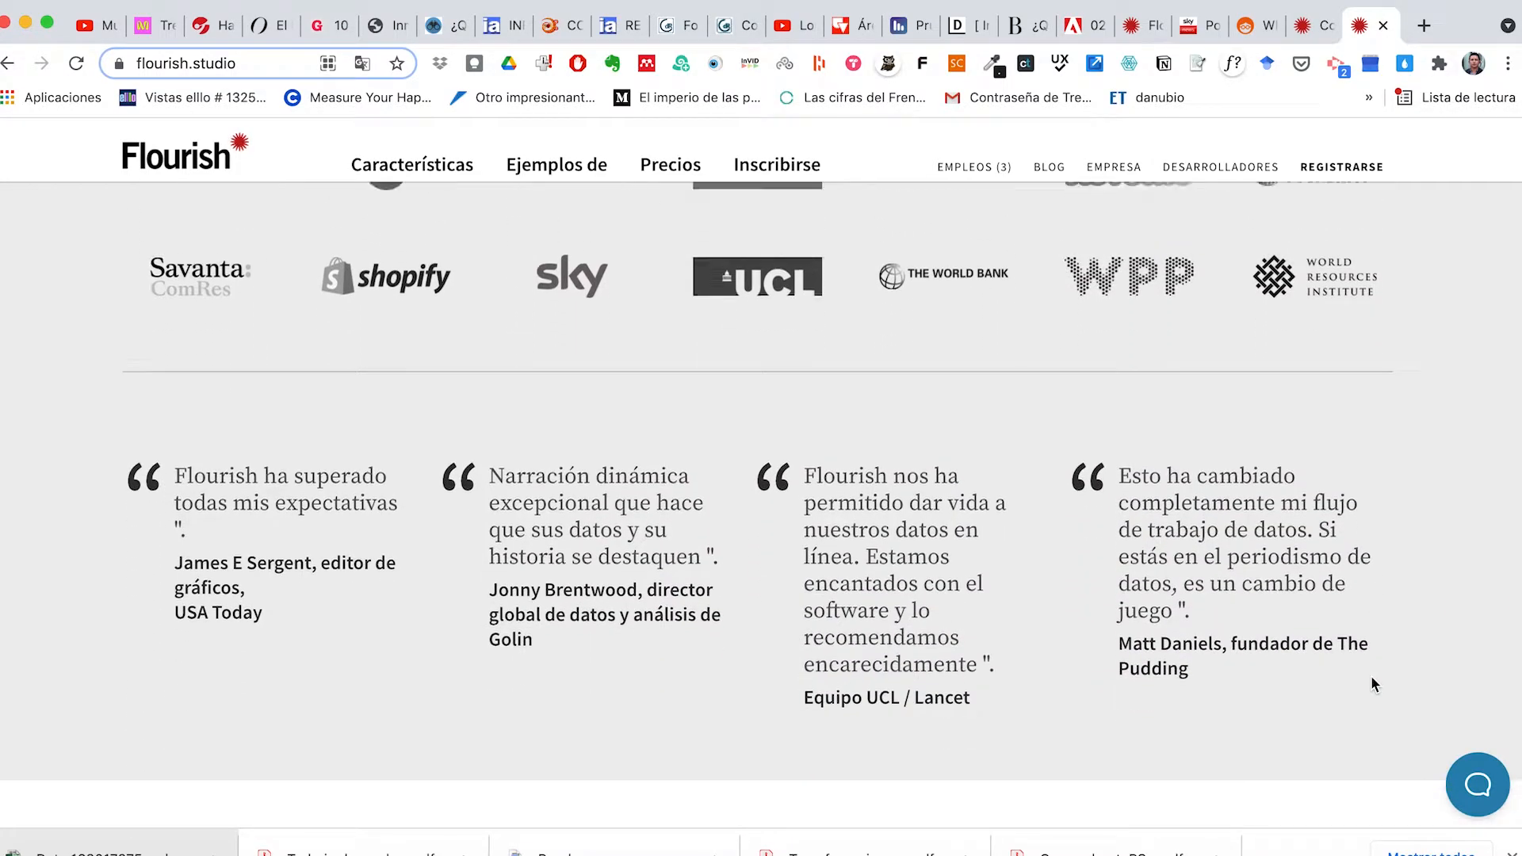
pyautogui.scroll(-5, 1371, 682)
pyautogui.scroll(-5, 1374, 683)
pyautogui.scroll(-5, 1375, 684)
pyautogui.scroll(10, 1374, 686)
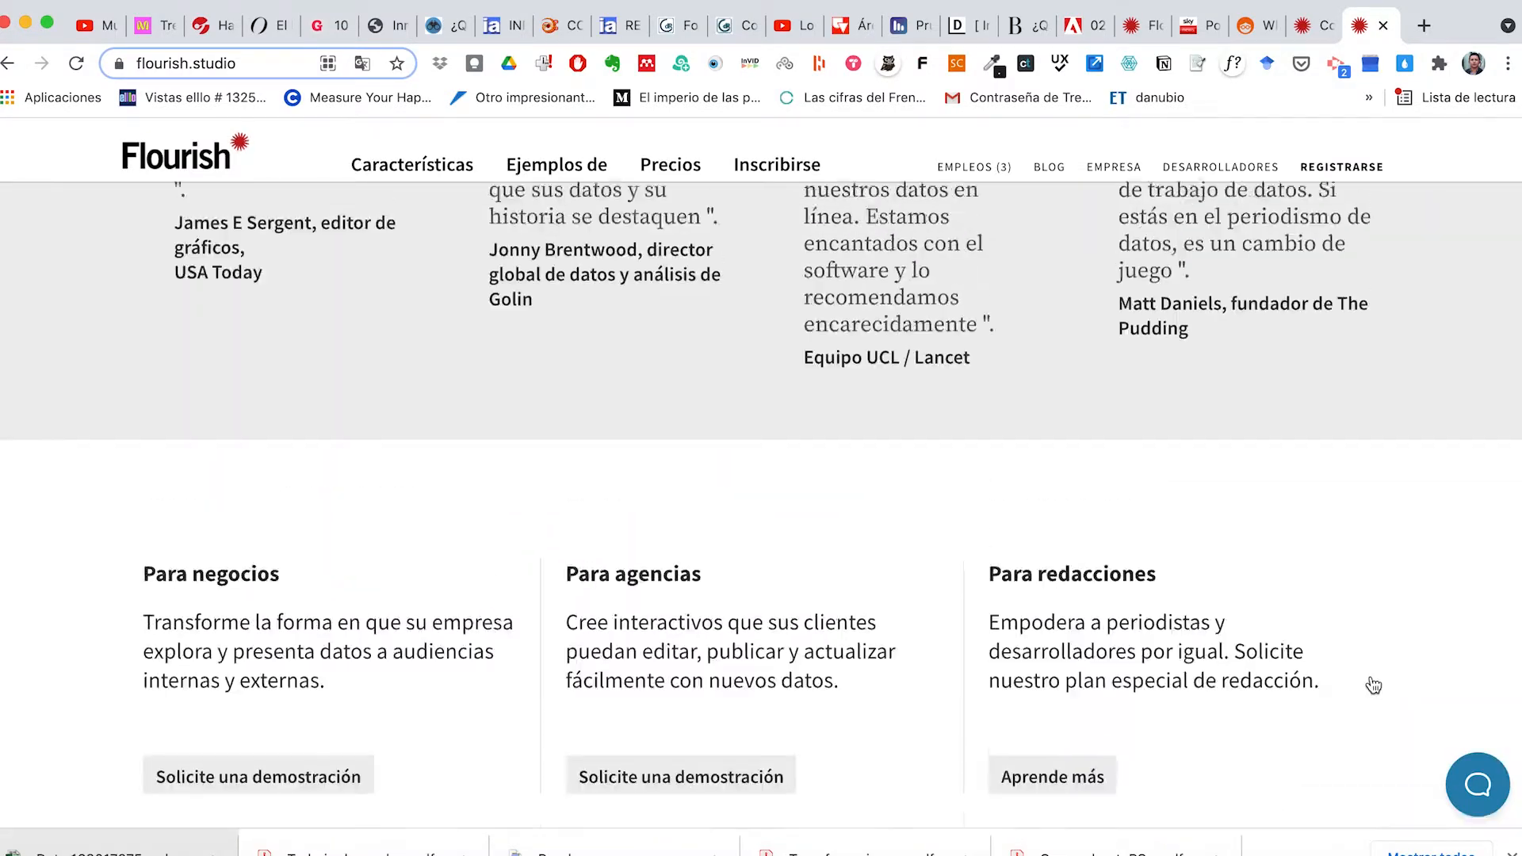
pyautogui.scroll(20, 1374, 686)
pyautogui.scroll(5, 1374, 684)
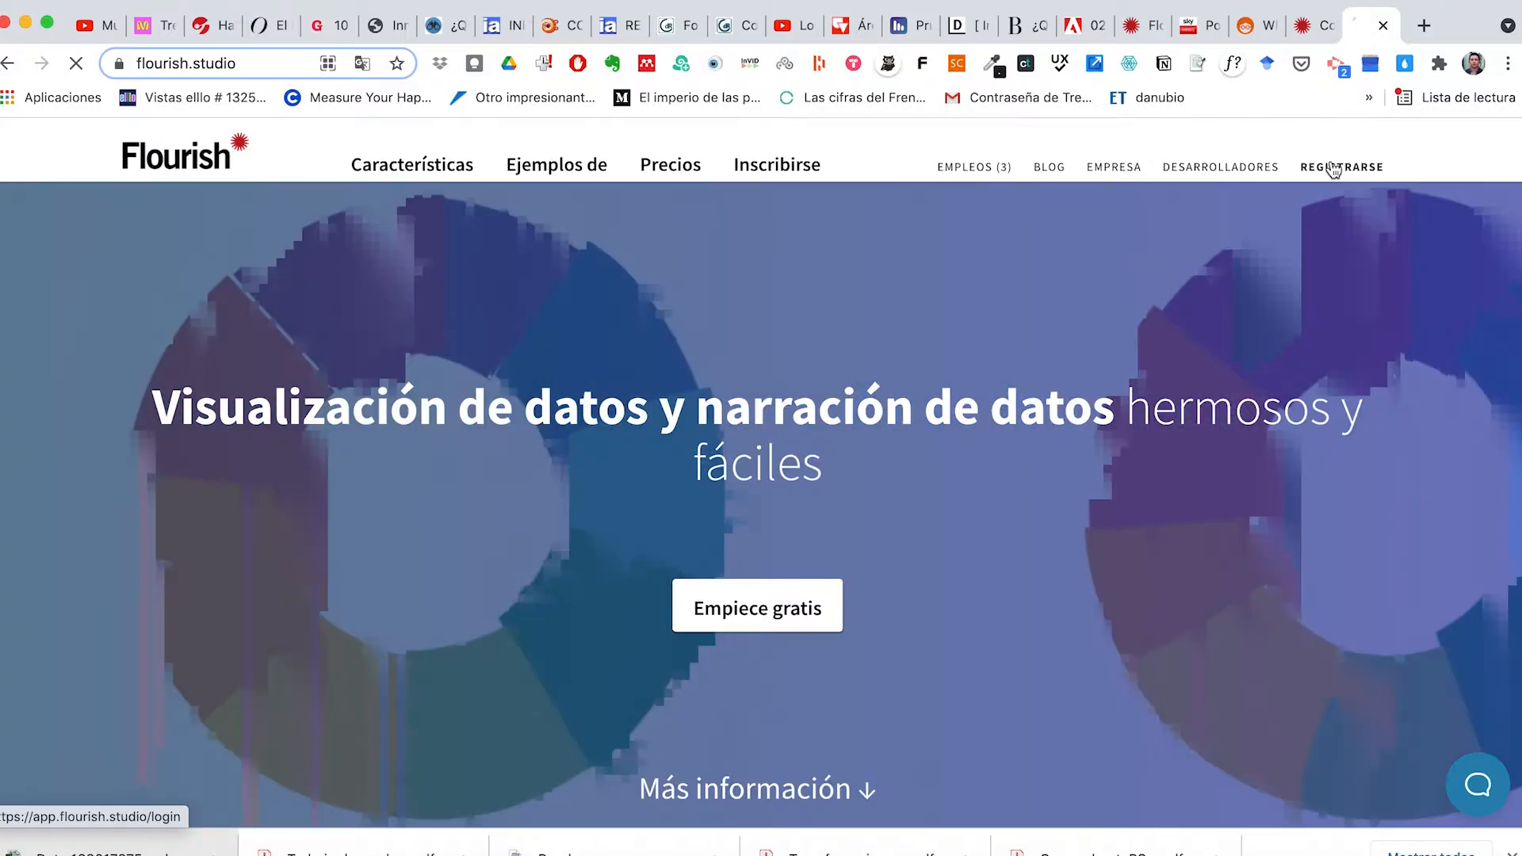
# Step: Open the account's projects page from the home page and review the saved projects in Mis proyectos
pyautogui.click(1334, 167)
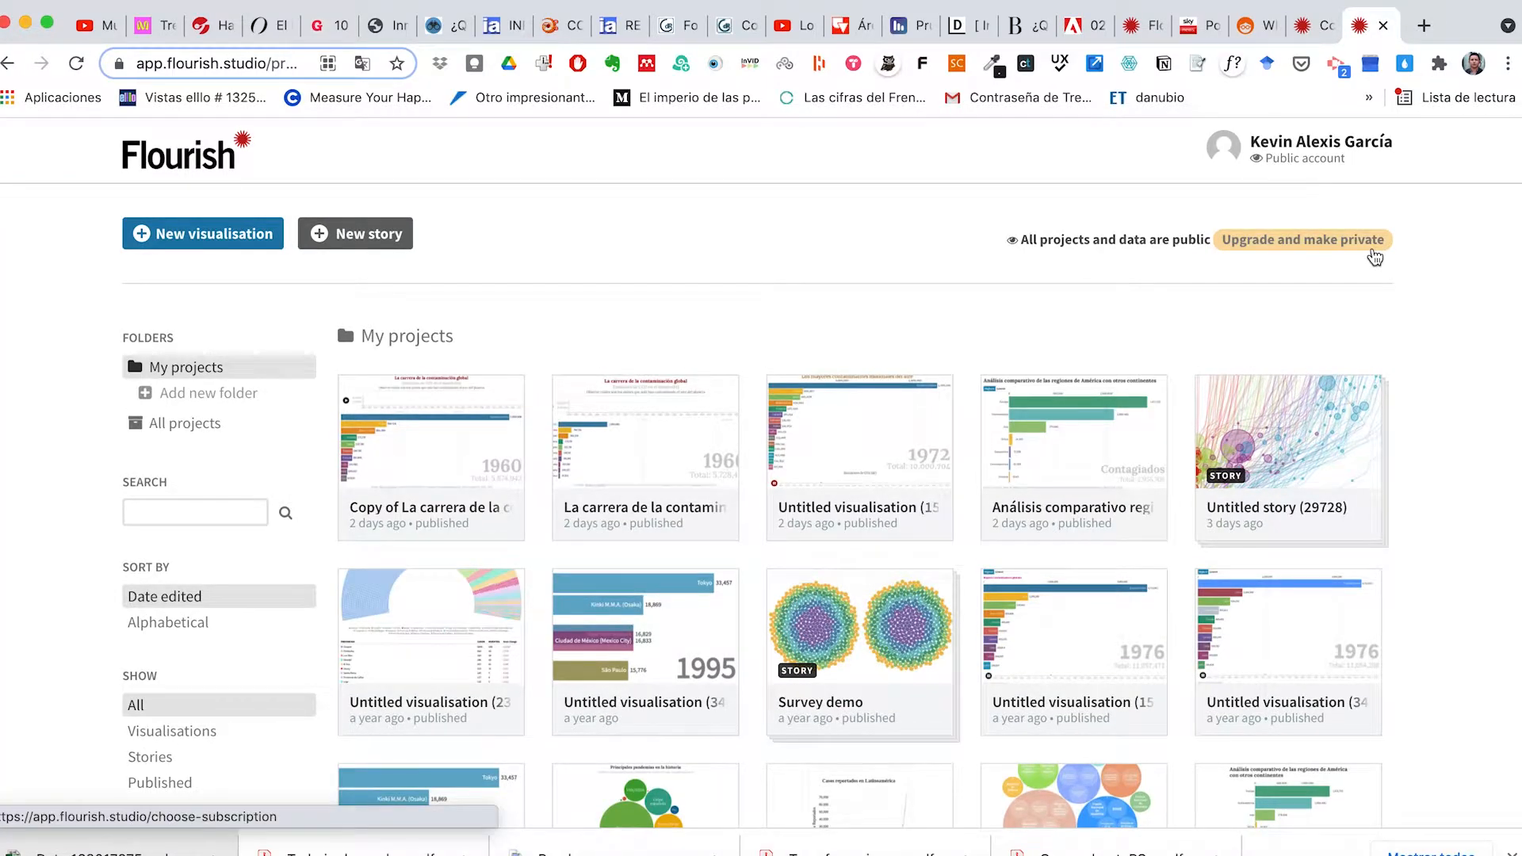
pyautogui.click(1329, 166)
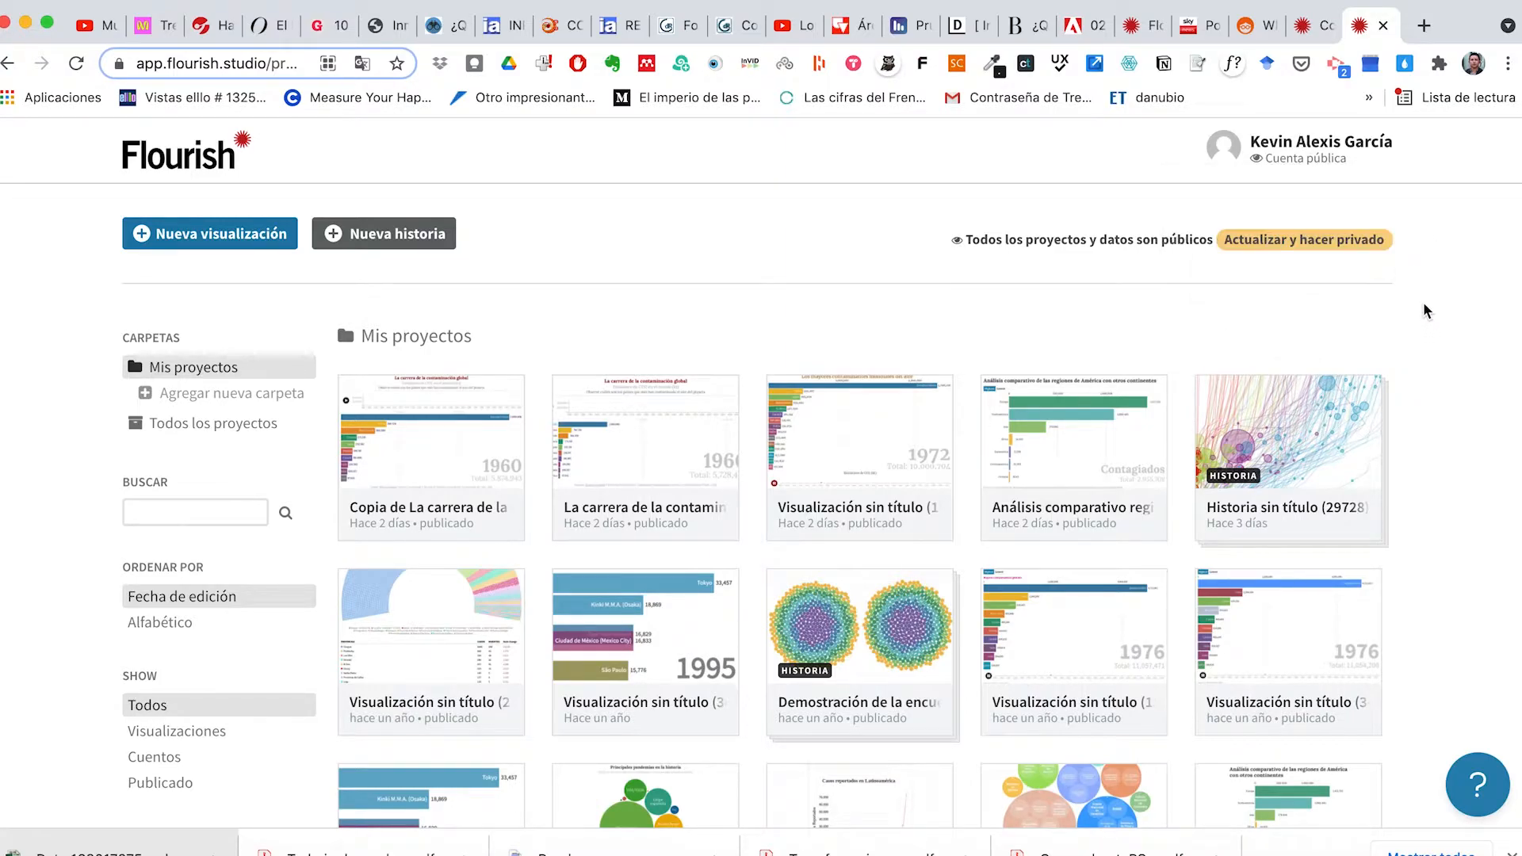
pyautogui.scroll(-3, 1424, 306)
pyautogui.scroll(-8, 1424, 309)
pyautogui.scroll(-8, 1424, 310)
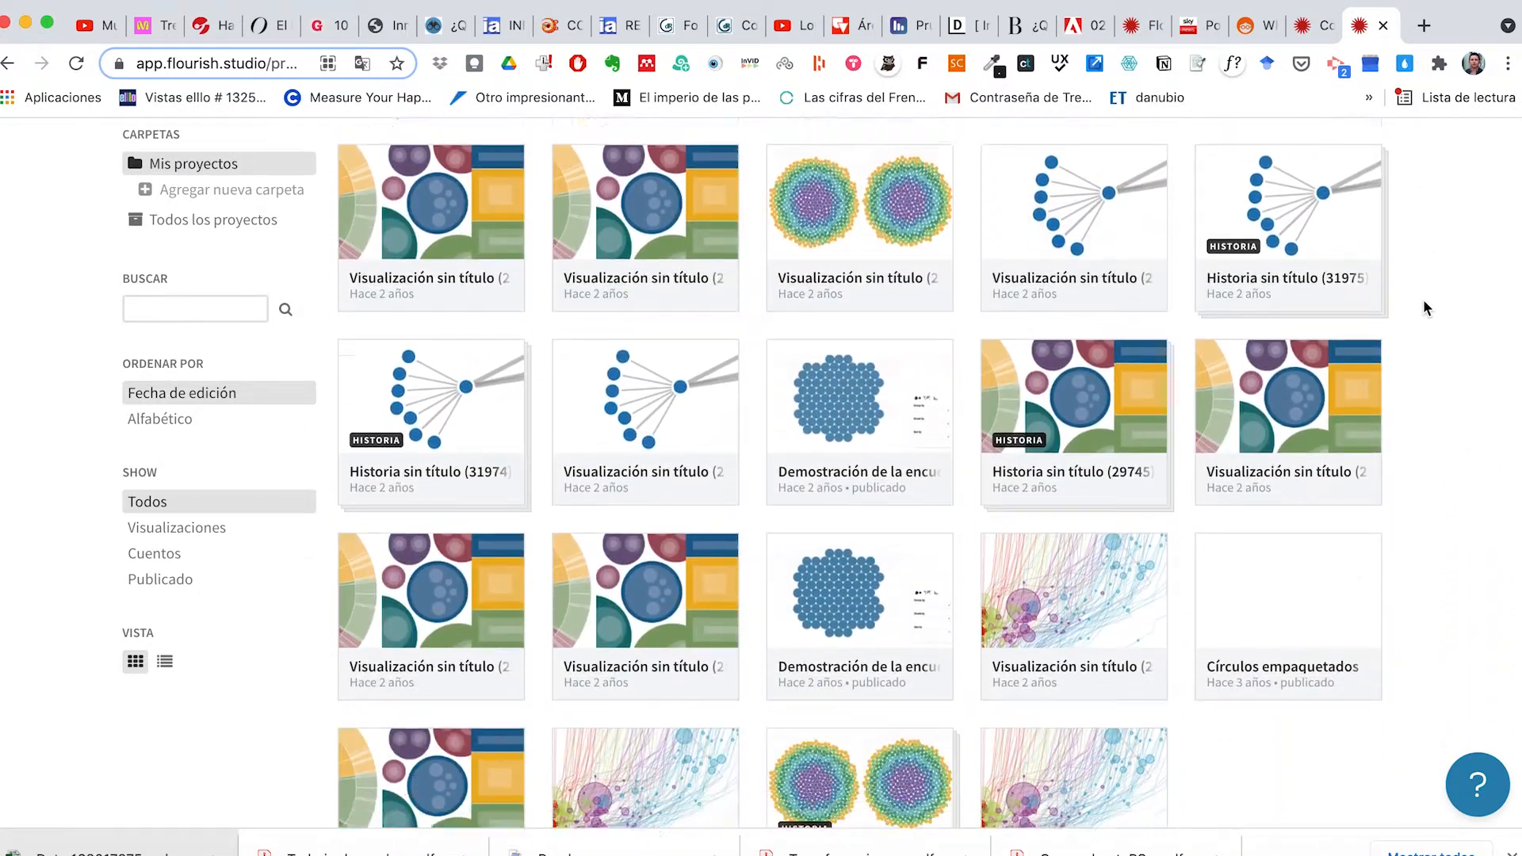
pyautogui.scroll(-5, 1424, 302)
pyautogui.scroll(11, 1424, 302)
pyautogui.scroll(15, 1424, 298)
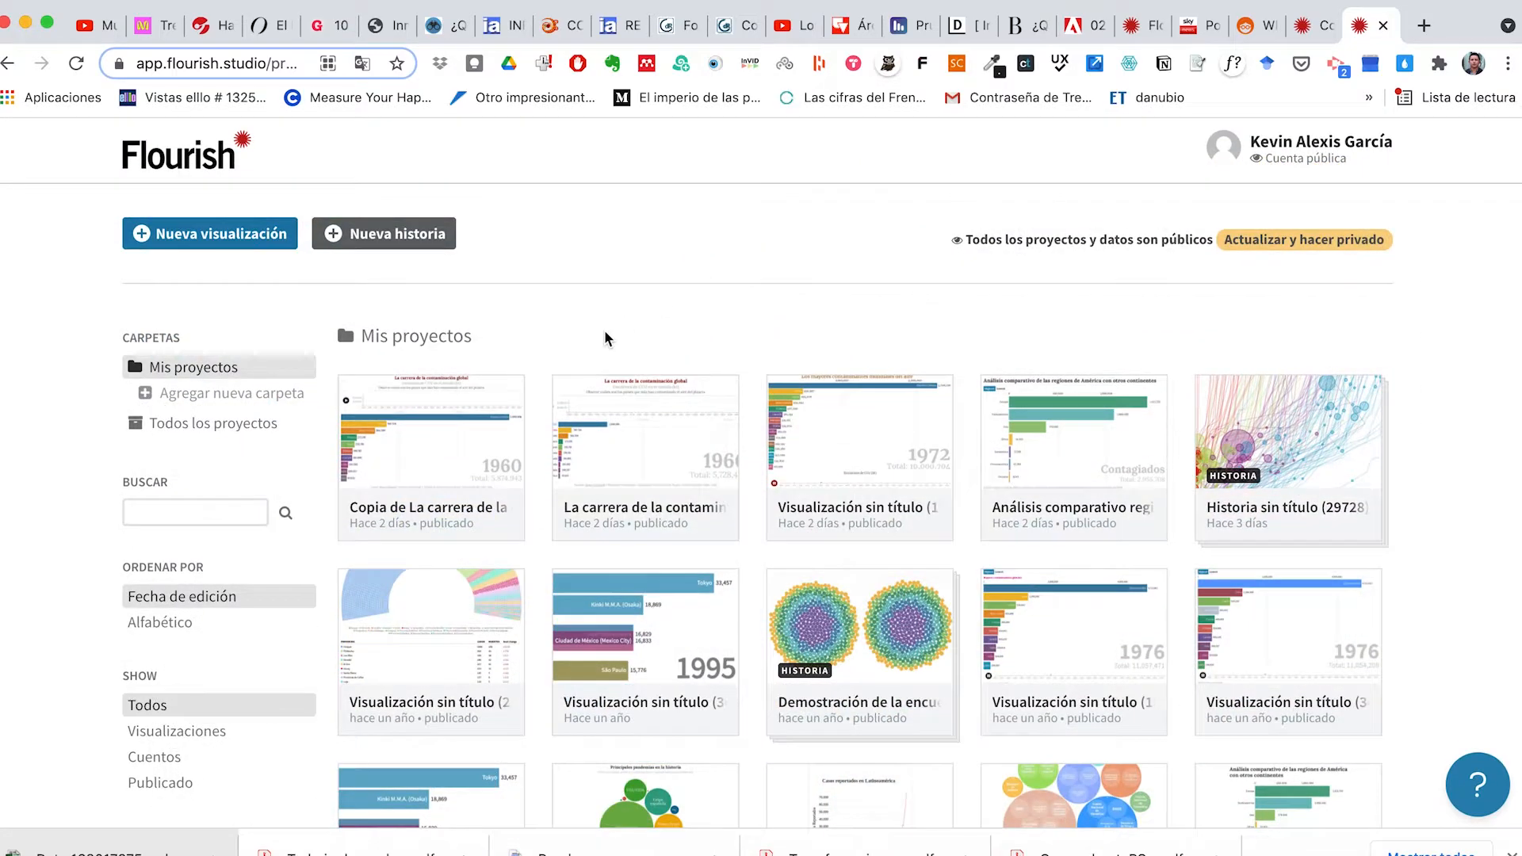
# Step: Start a new visualisation and survey the full range of templates in the gallery
pyautogui.click(237, 238)
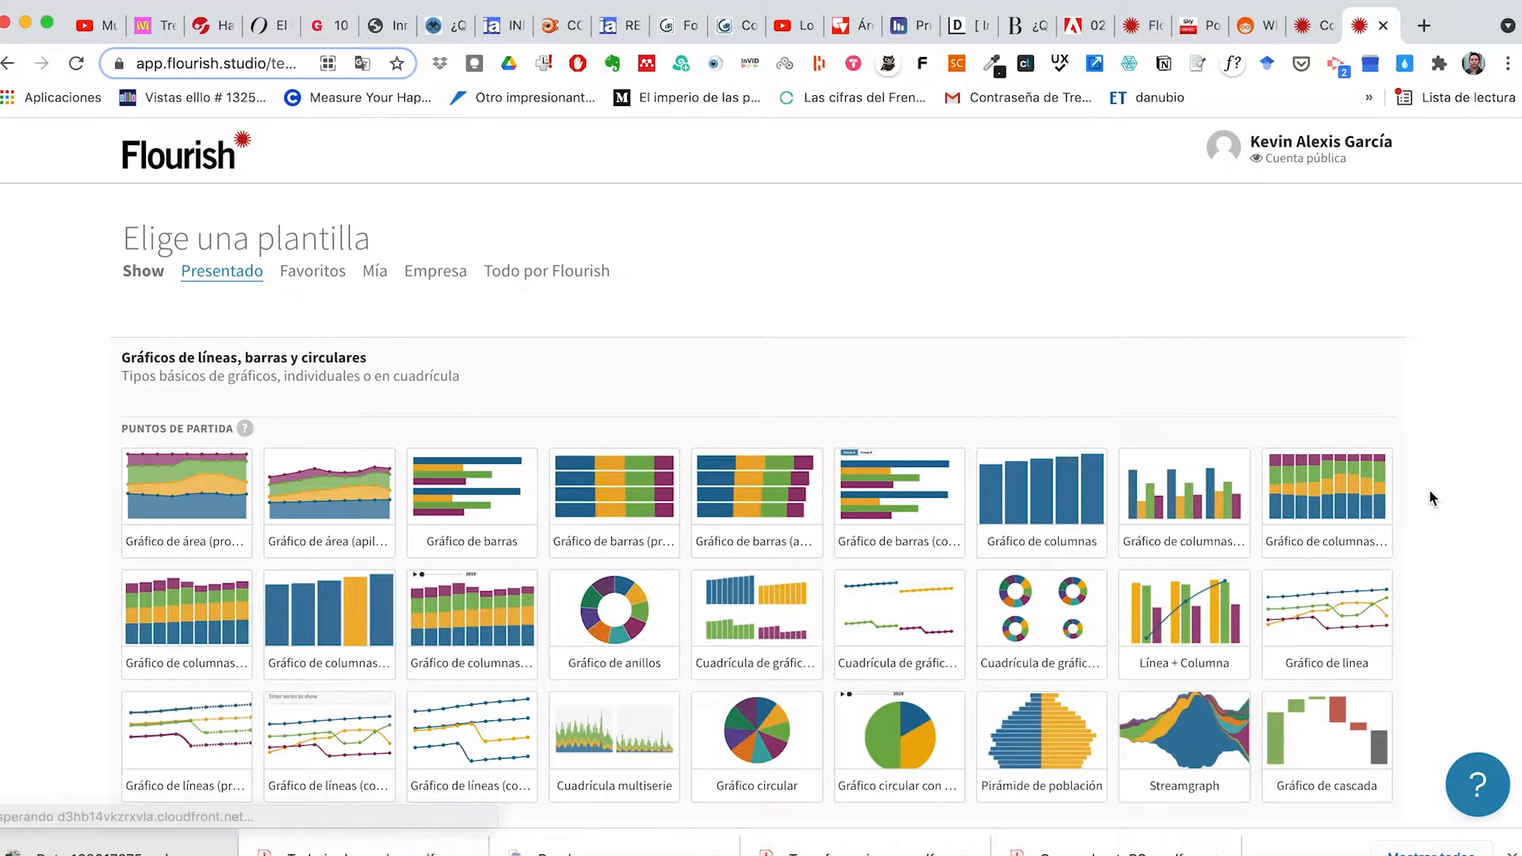
pyautogui.scroll(-5, 1430, 497)
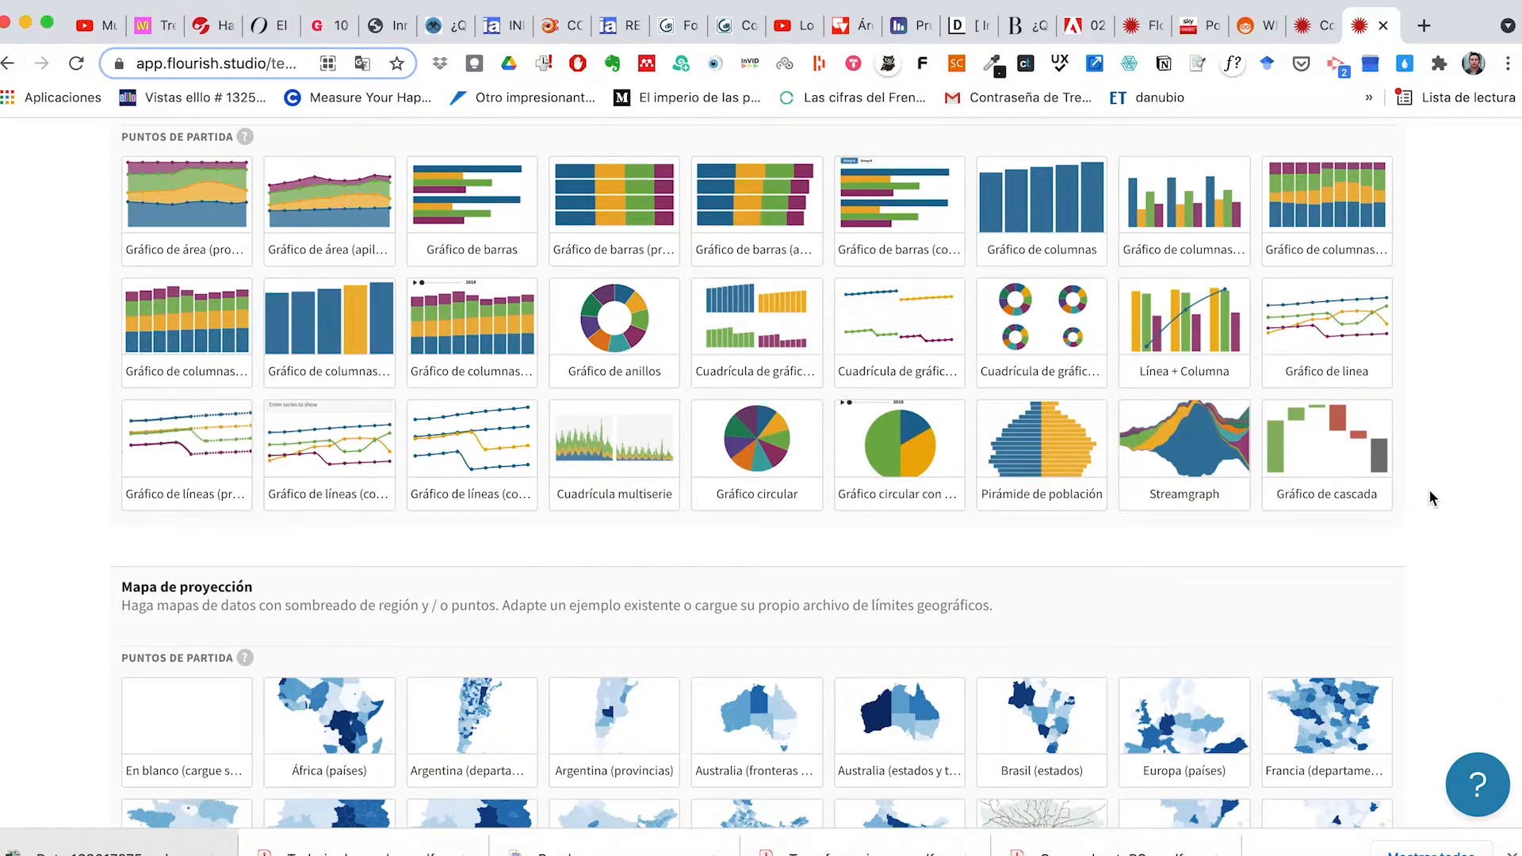
pyautogui.scroll(-6, 1429, 497)
pyautogui.scroll(-12, 1430, 493)
pyautogui.scroll(-11, 1430, 498)
pyautogui.scroll(-8, 1431, 498)
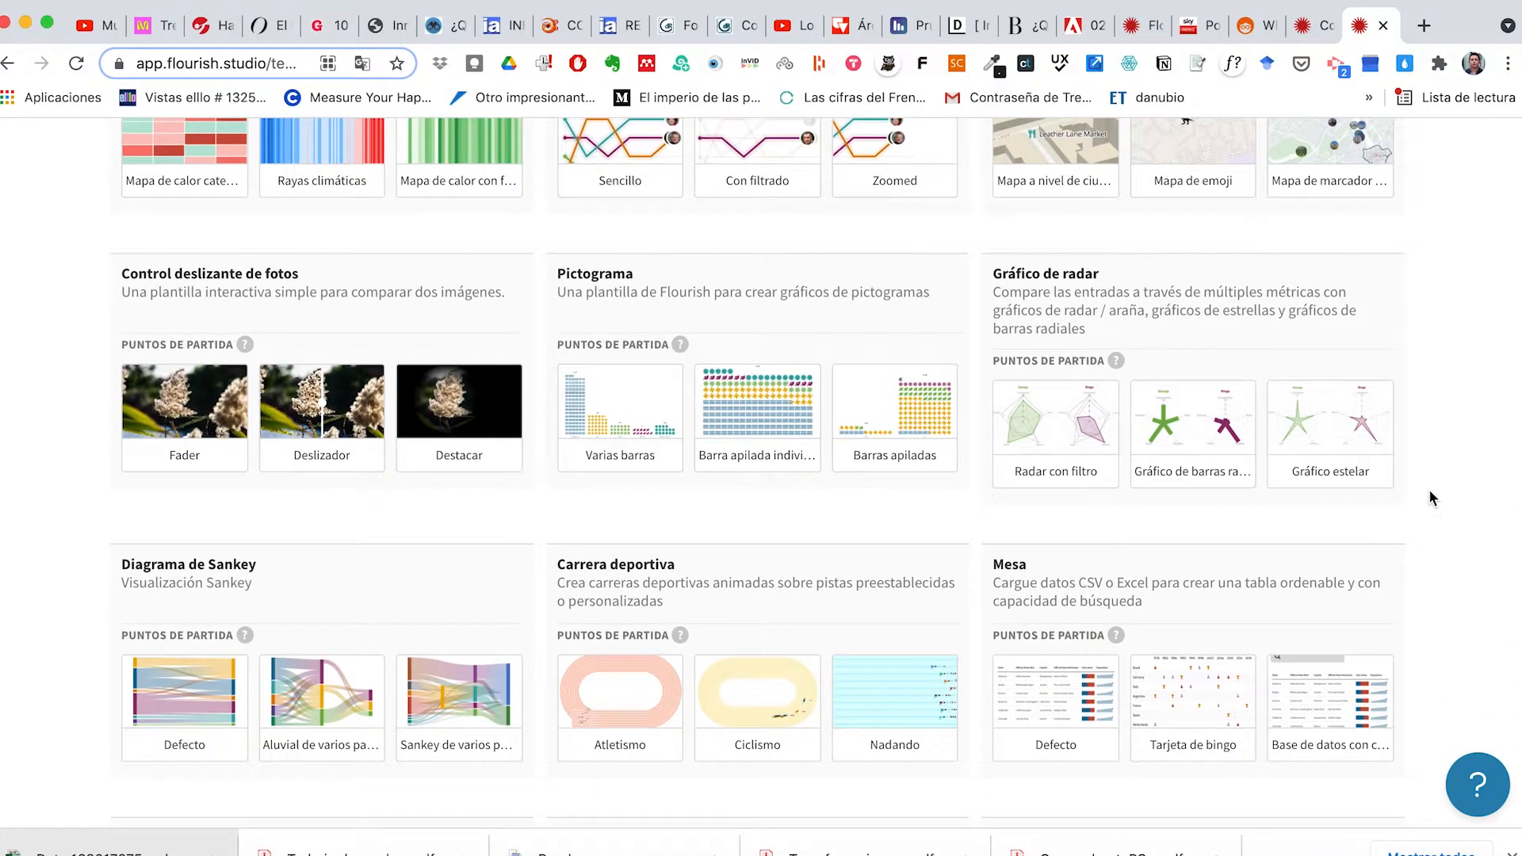
pyautogui.scroll(-6, 1431, 498)
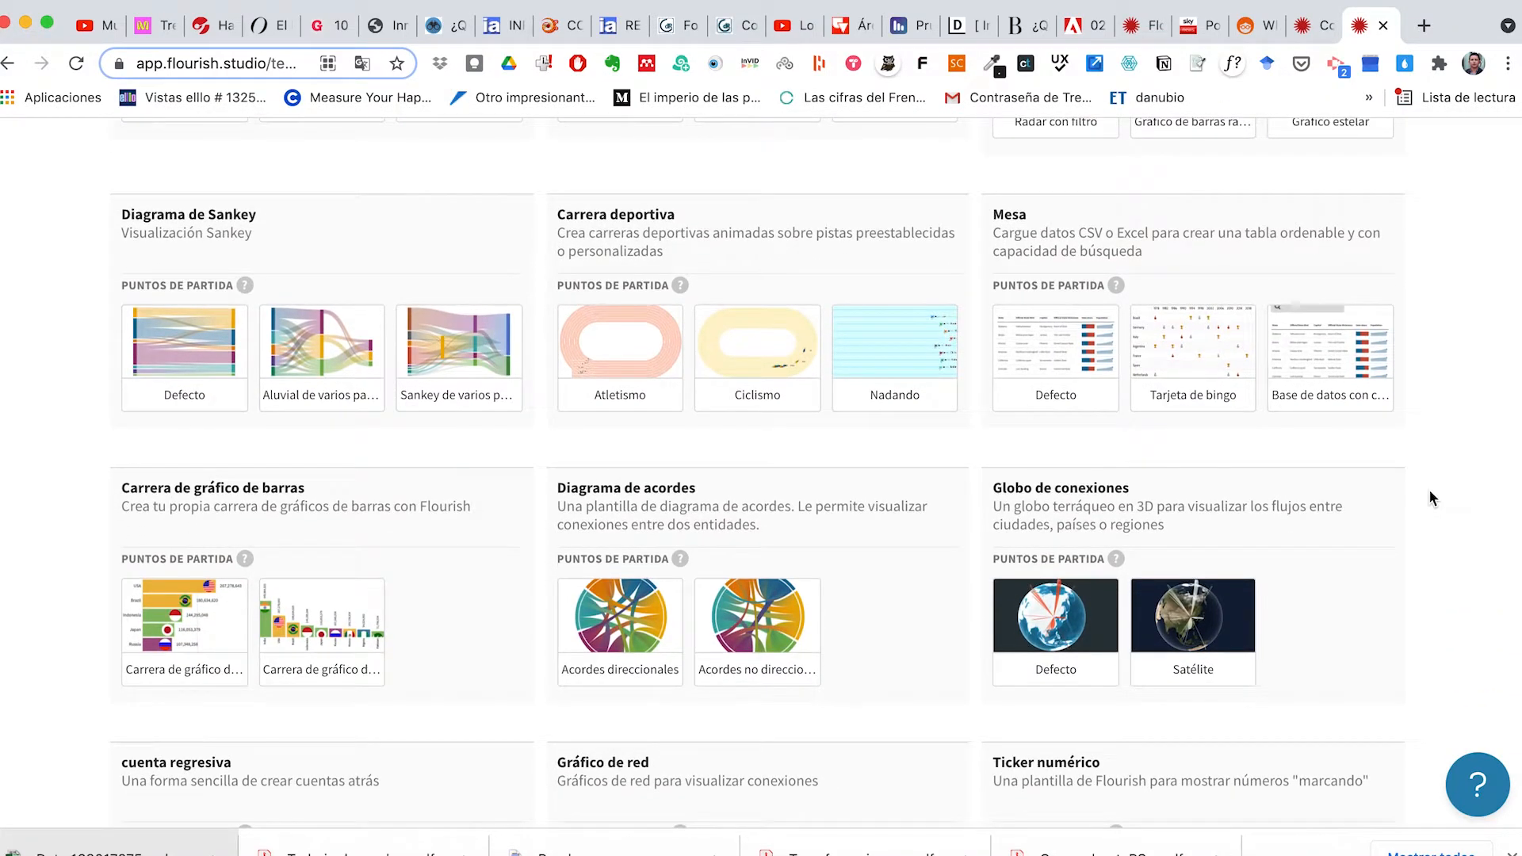
pyautogui.scroll(-8, 1430, 498)
pyautogui.scroll(14, 1430, 498)
pyautogui.scroll(20, 1430, 497)
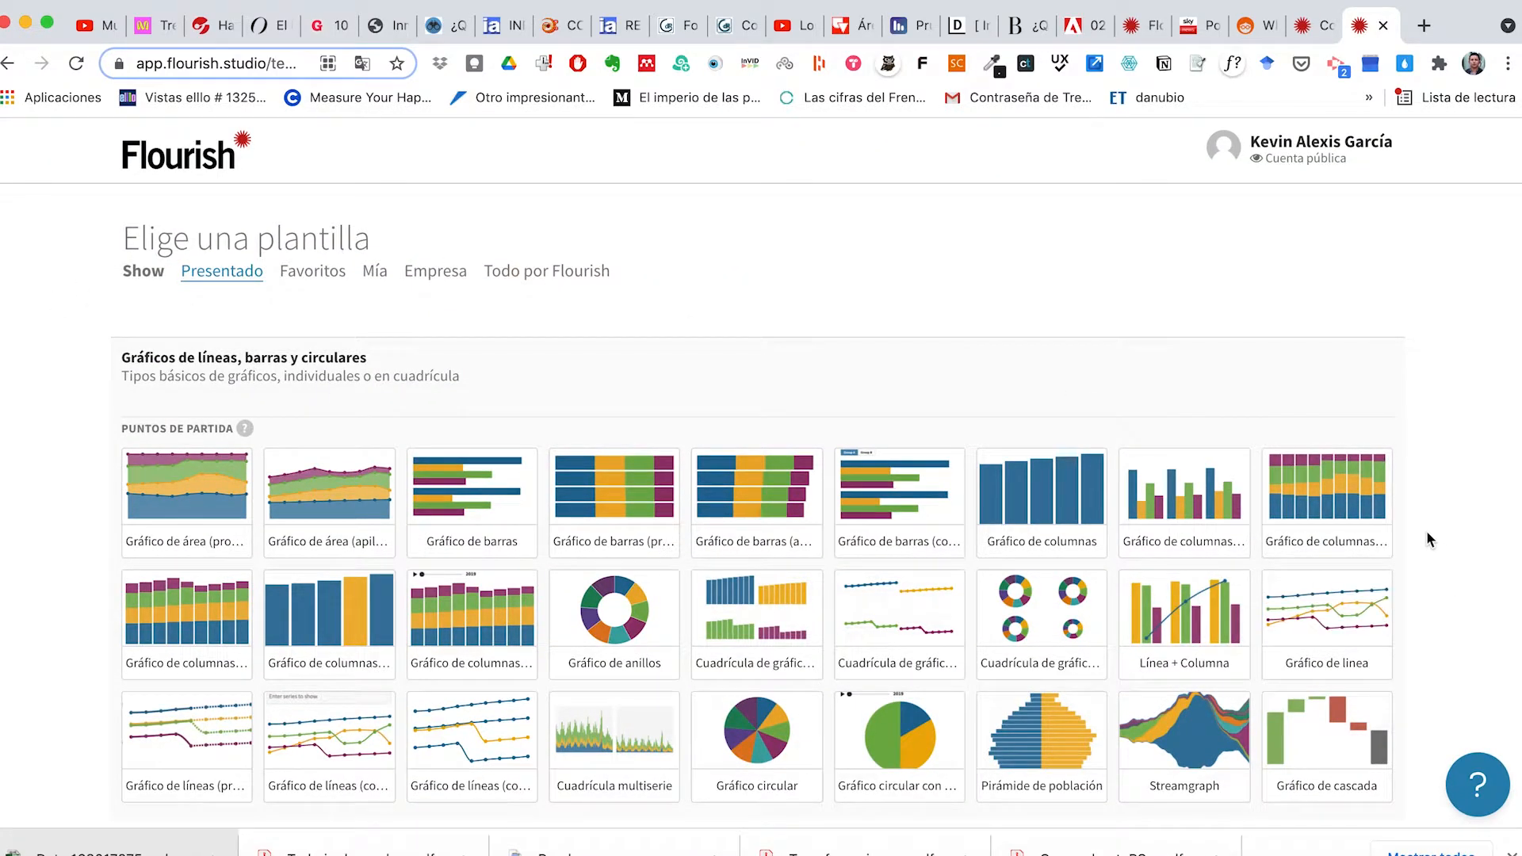
# Step: Examine the line, bar and pie chart templates and compare them with the projection map templates
pyautogui.scroll(-3, 1426, 529)
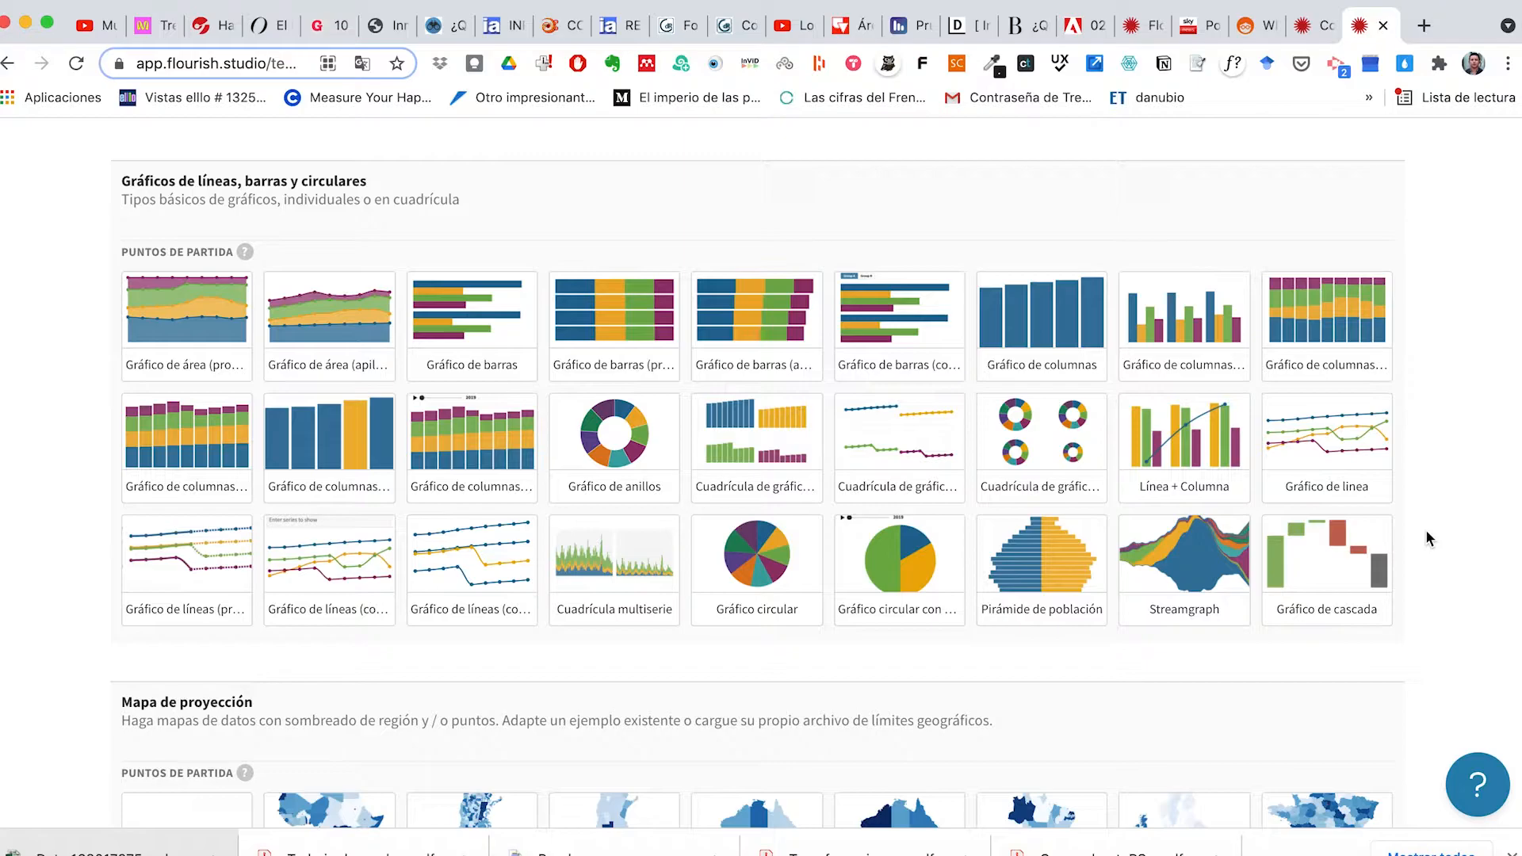
pyautogui.scroll(-6, 1426, 531)
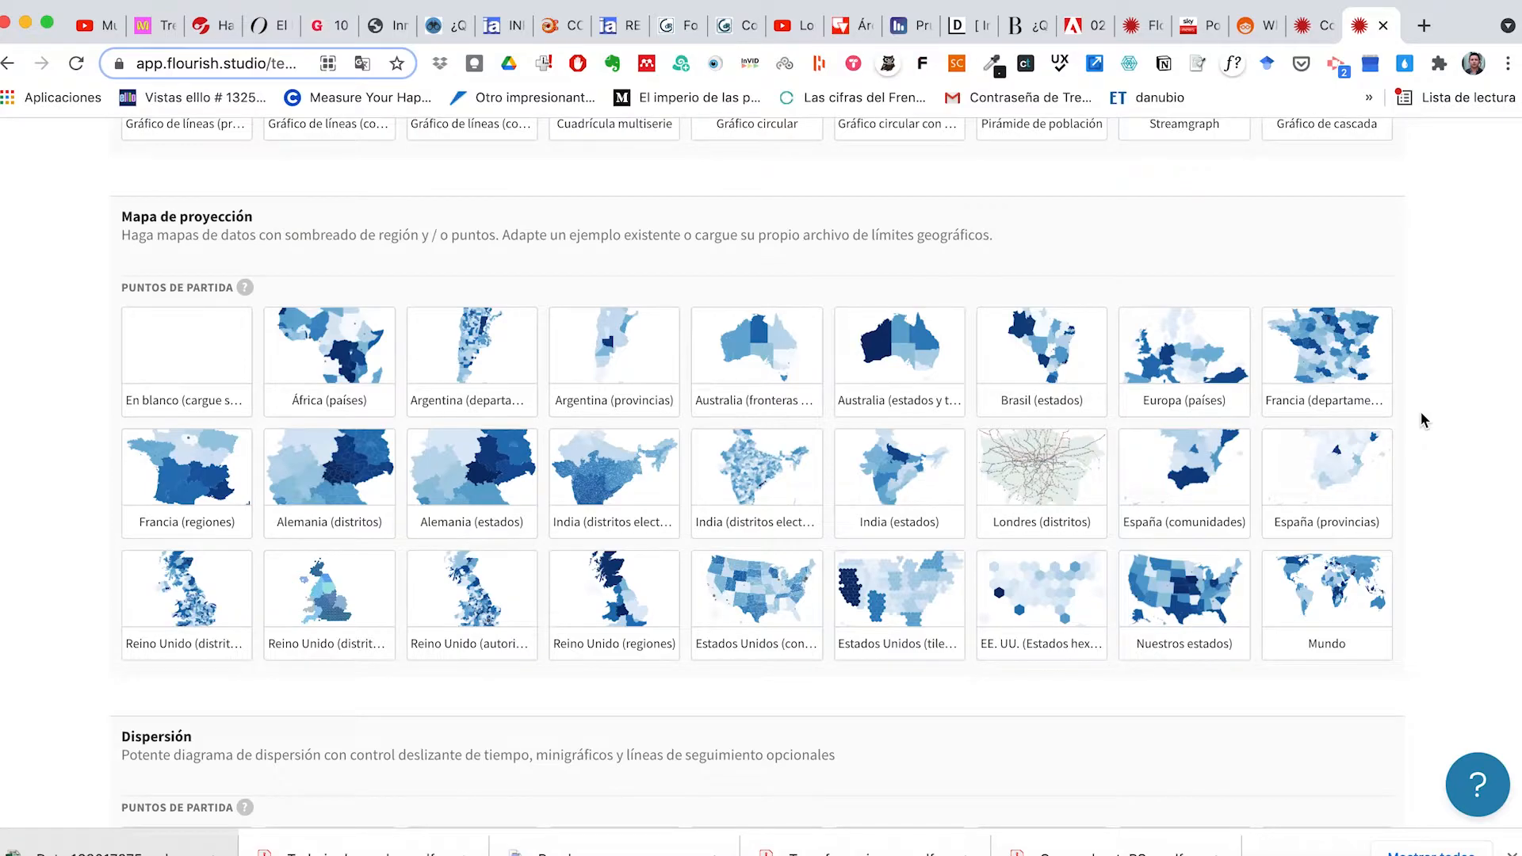
pyautogui.scroll(-1, 1421, 419)
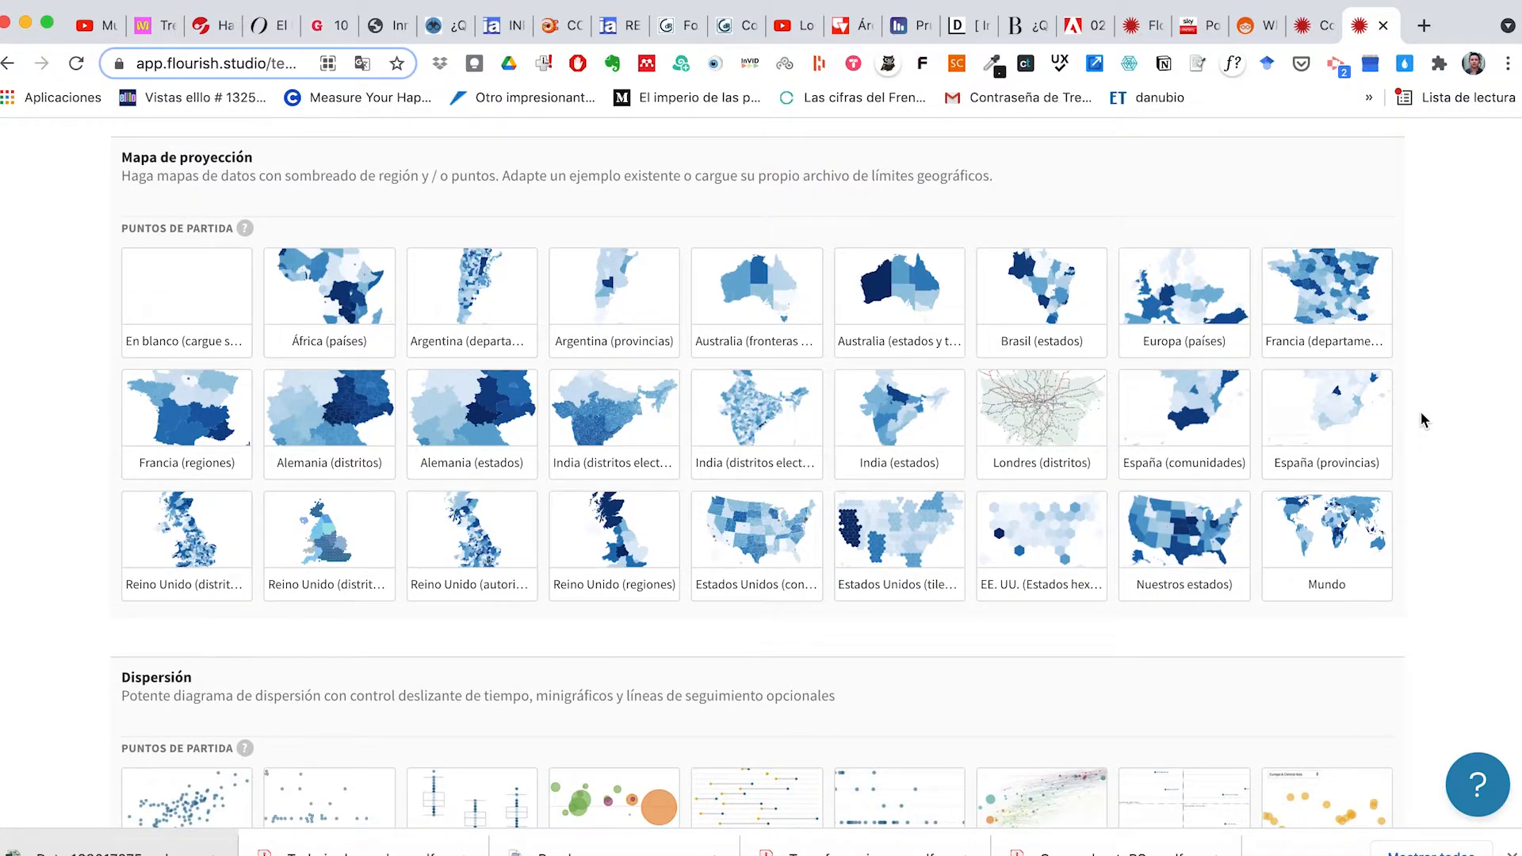
pyautogui.scroll(10, 1422, 420)
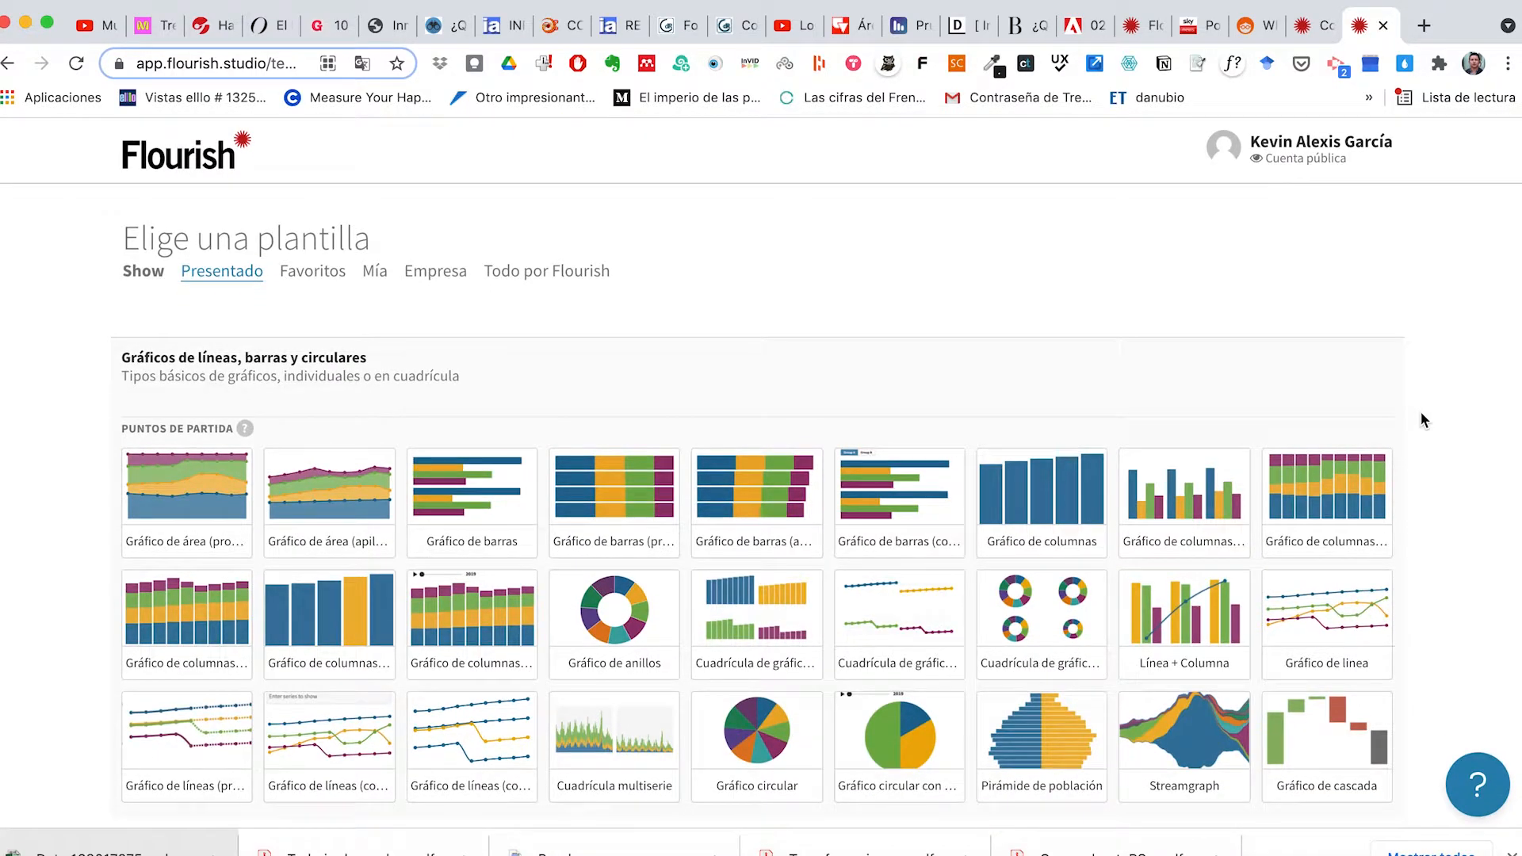
pyautogui.scroll(-3, 1420, 420)
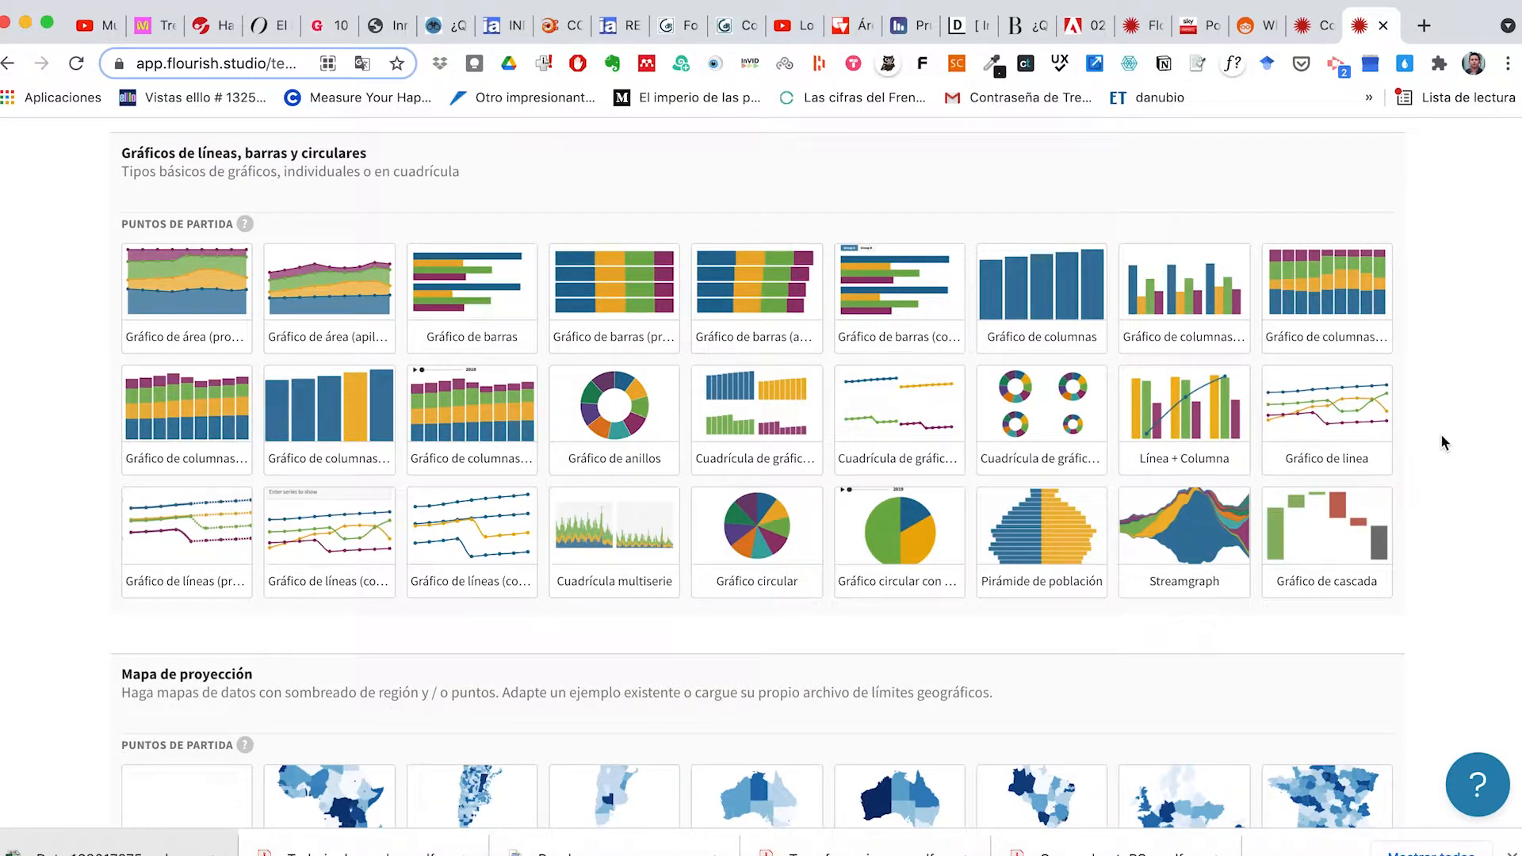
pyautogui.scroll(-3, 1440, 434)
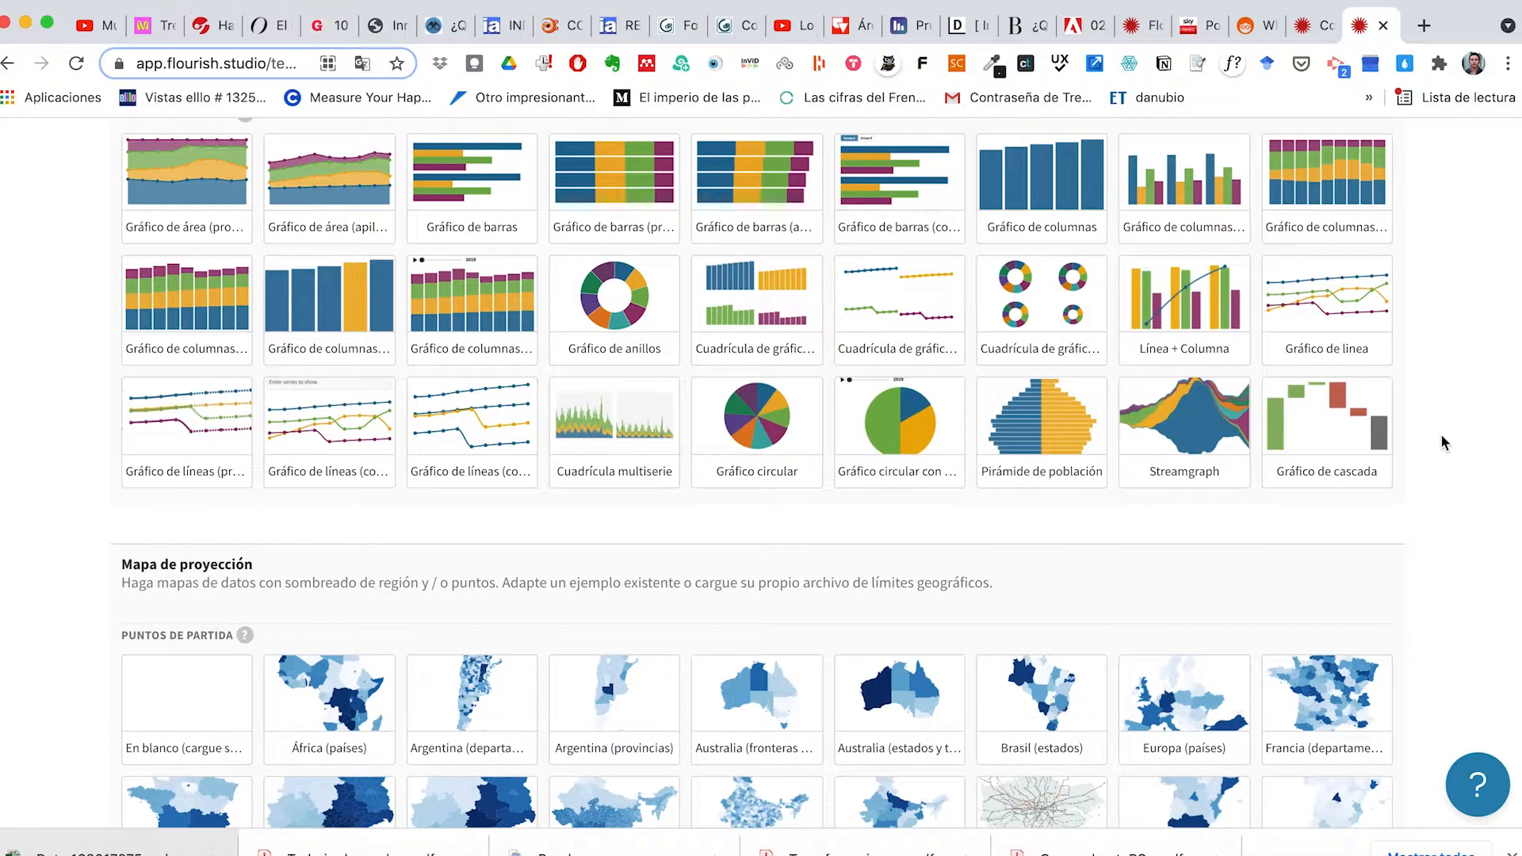
pyautogui.scroll(3, 1440, 435)
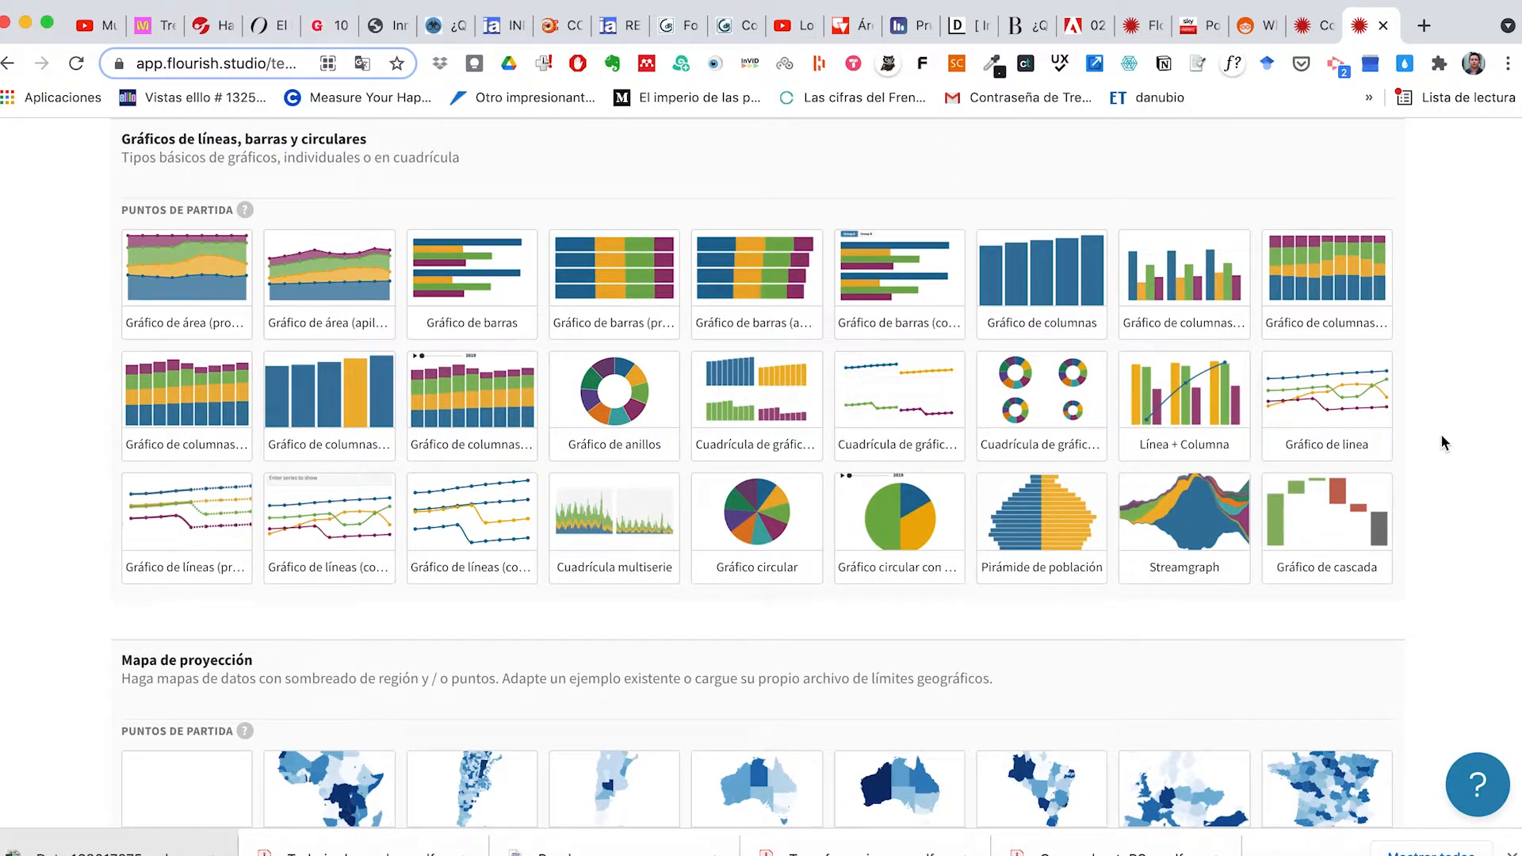
pyautogui.scroll(-10, 1440, 434)
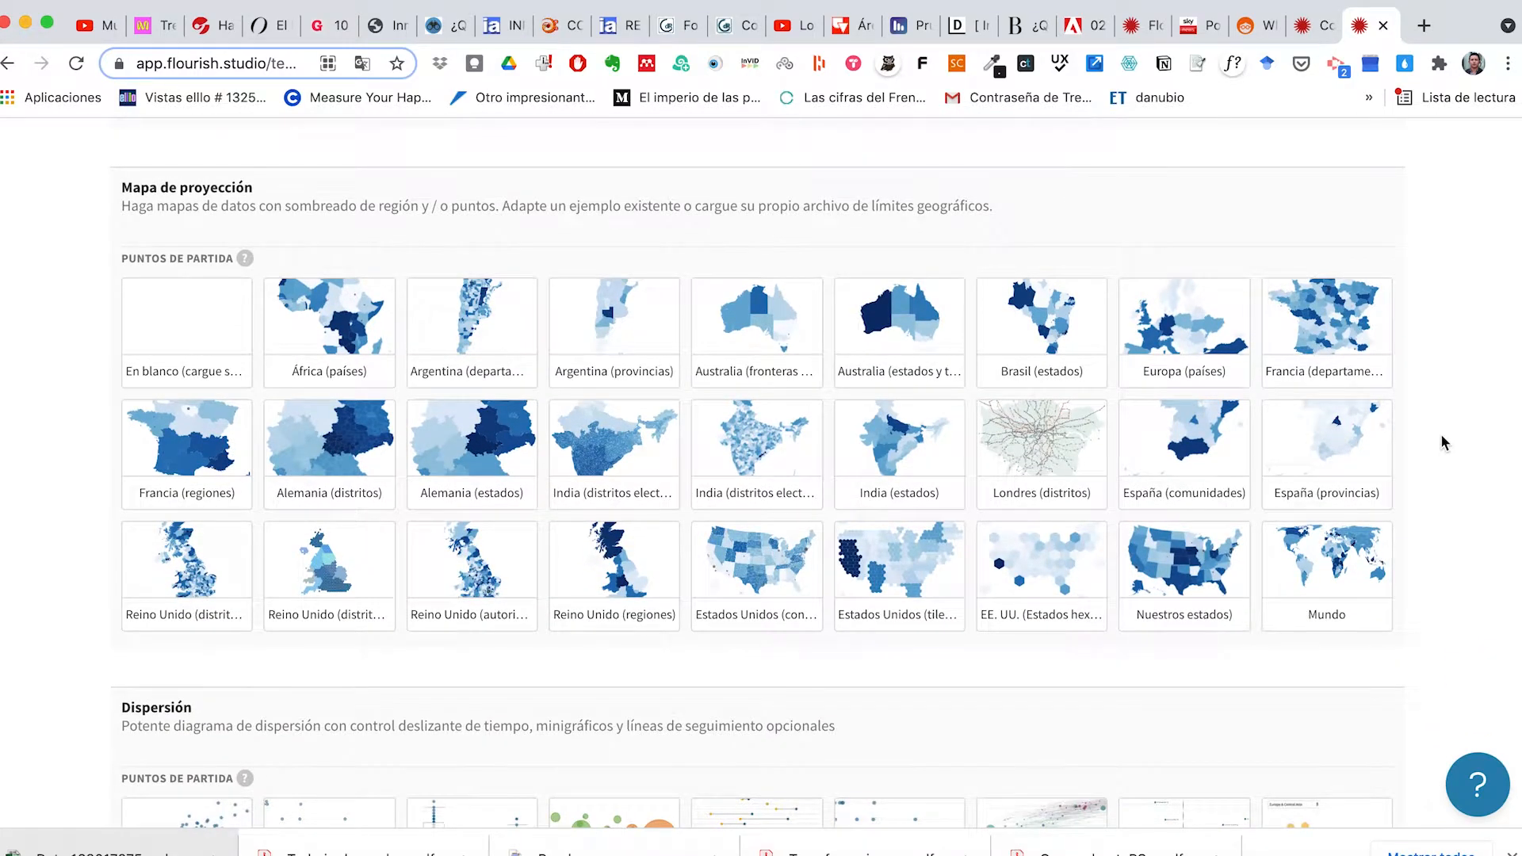
pyautogui.scroll(-1, 1439, 434)
pyautogui.scroll(5, 1439, 435)
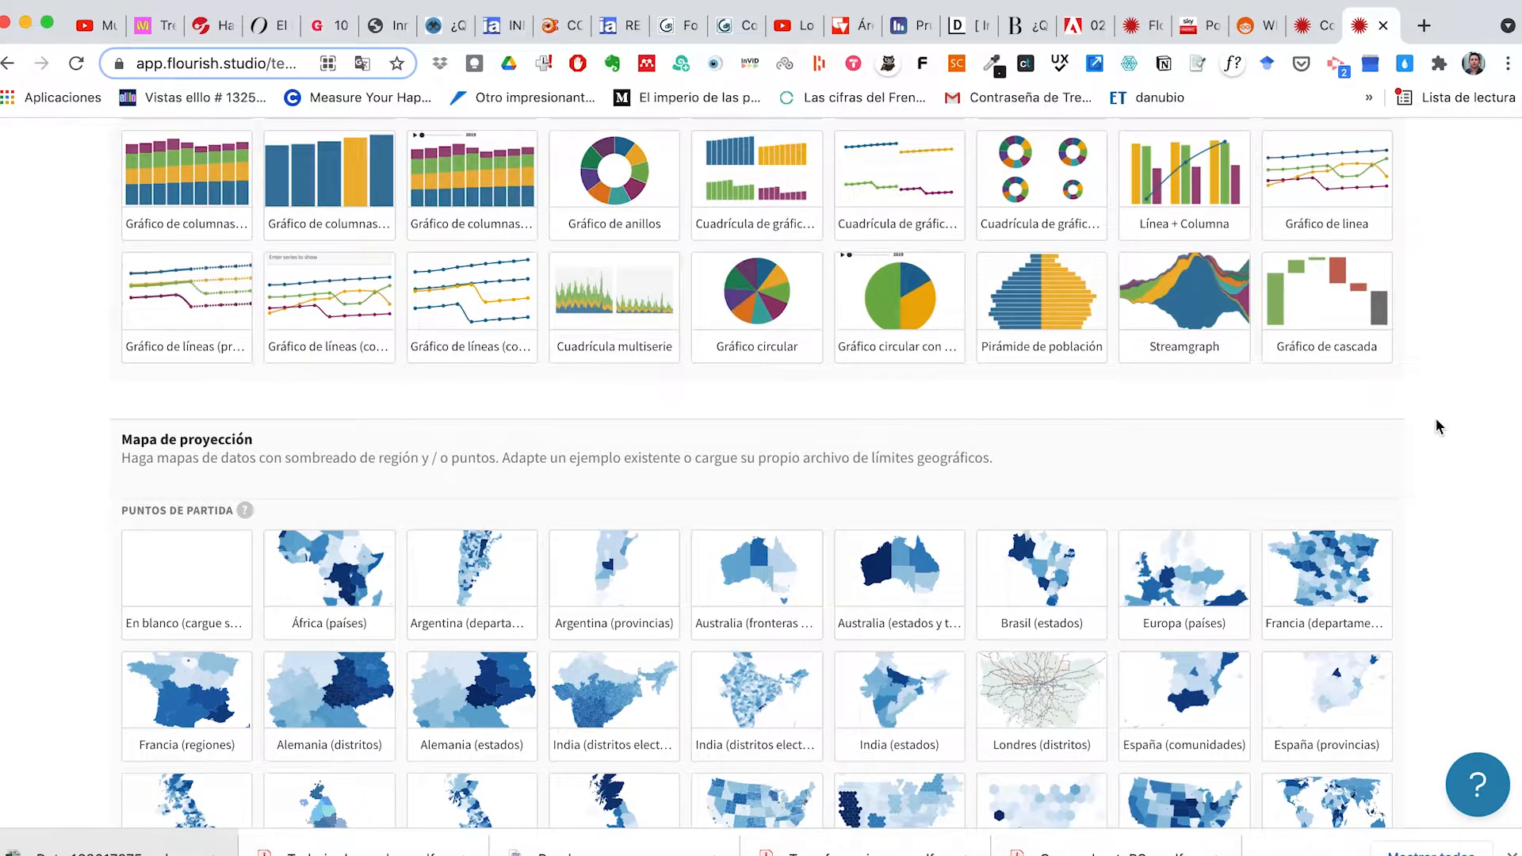
pyautogui.scroll(7, 1439, 428)
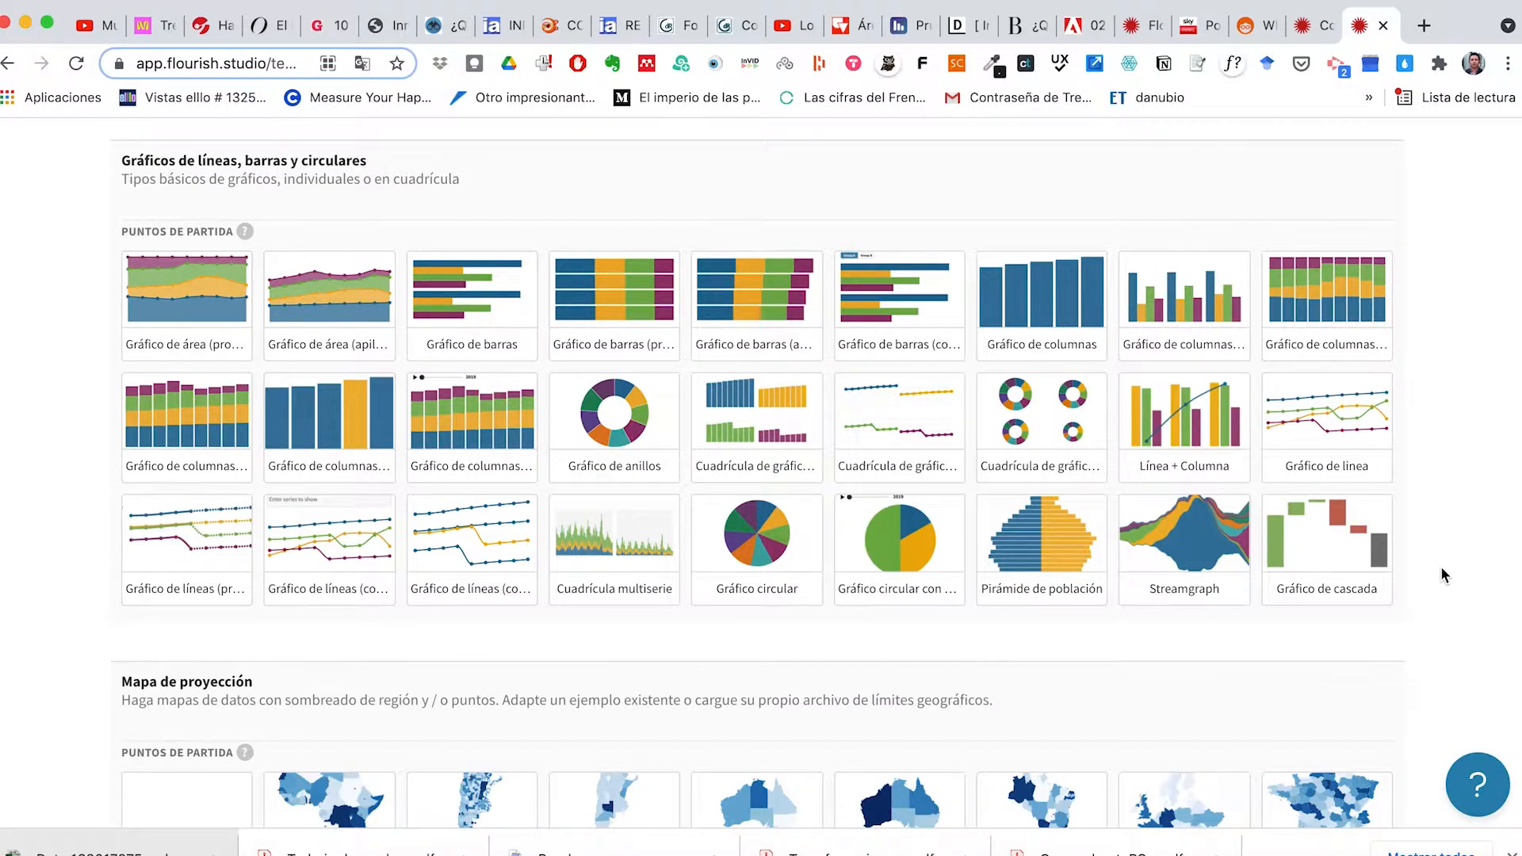
# Step: Examine the hierarchy, heat map, pictogram, bar chart race, countdown and network chart templates
pyautogui.scroll(-15, 1439, 566)
pyautogui.scroll(-2, 1441, 570)
pyautogui.scroll(2, 1441, 569)
pyautogui.scroll(-8, 1441, 569)
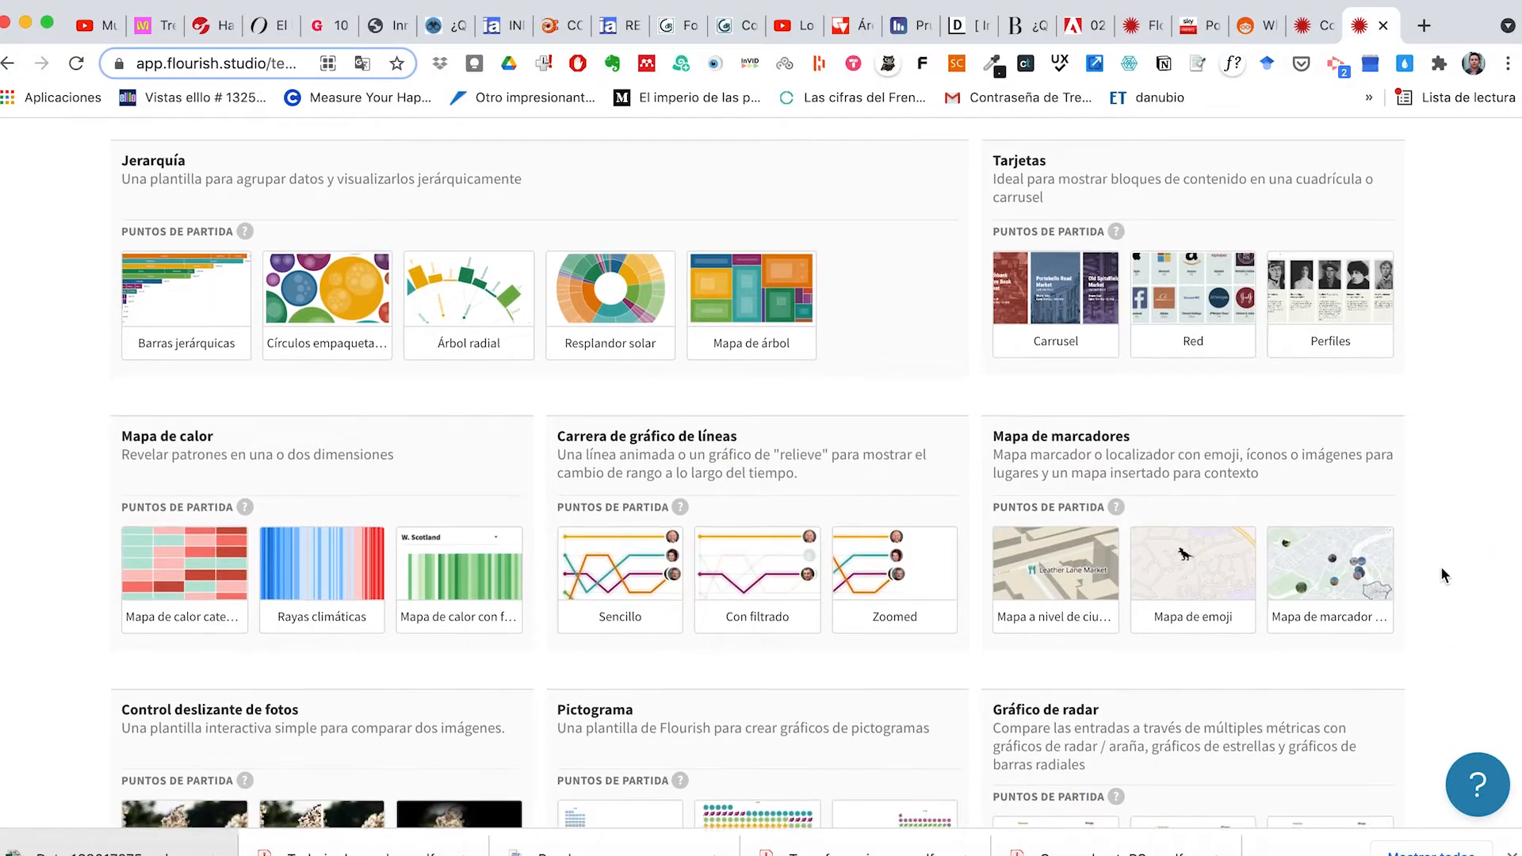
pyautogui.scroll(-1, 1441, 570)
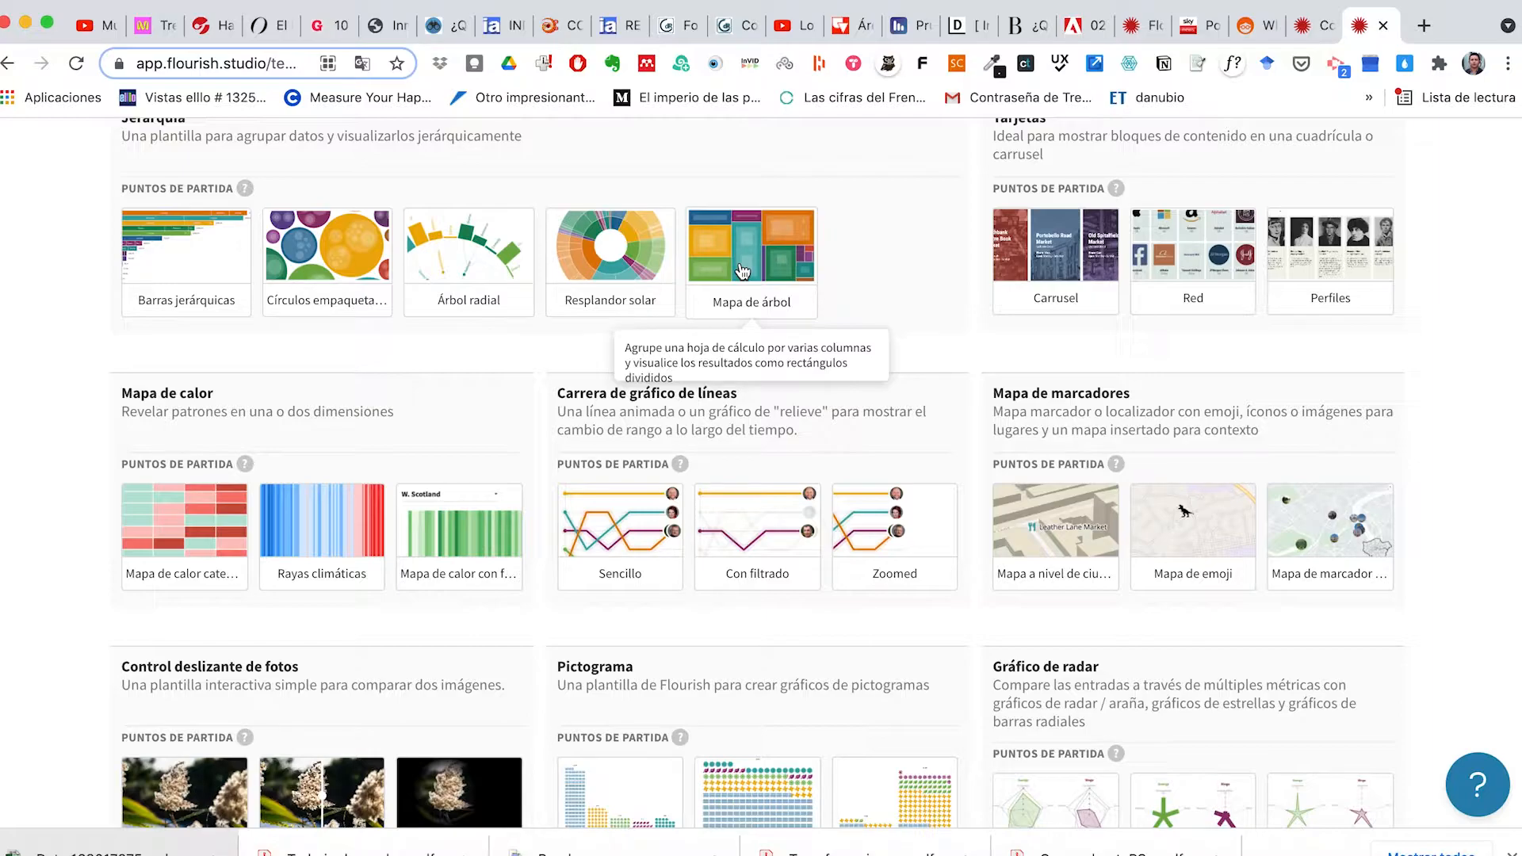
pyautogui.scroll(-5, 1440, 508)
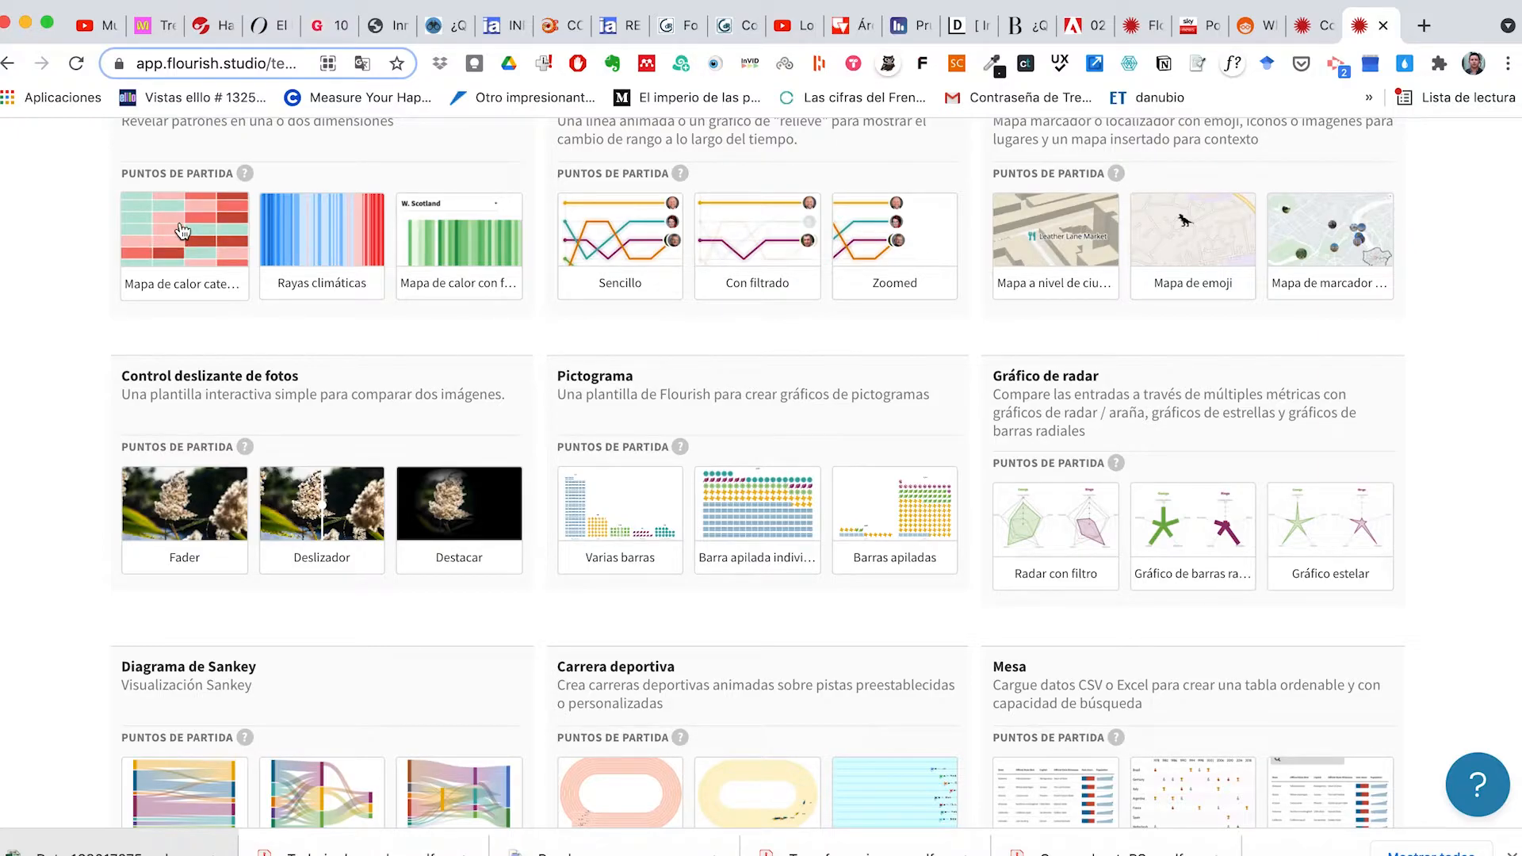
pyautogui.scroll(-8, 1431, 591)
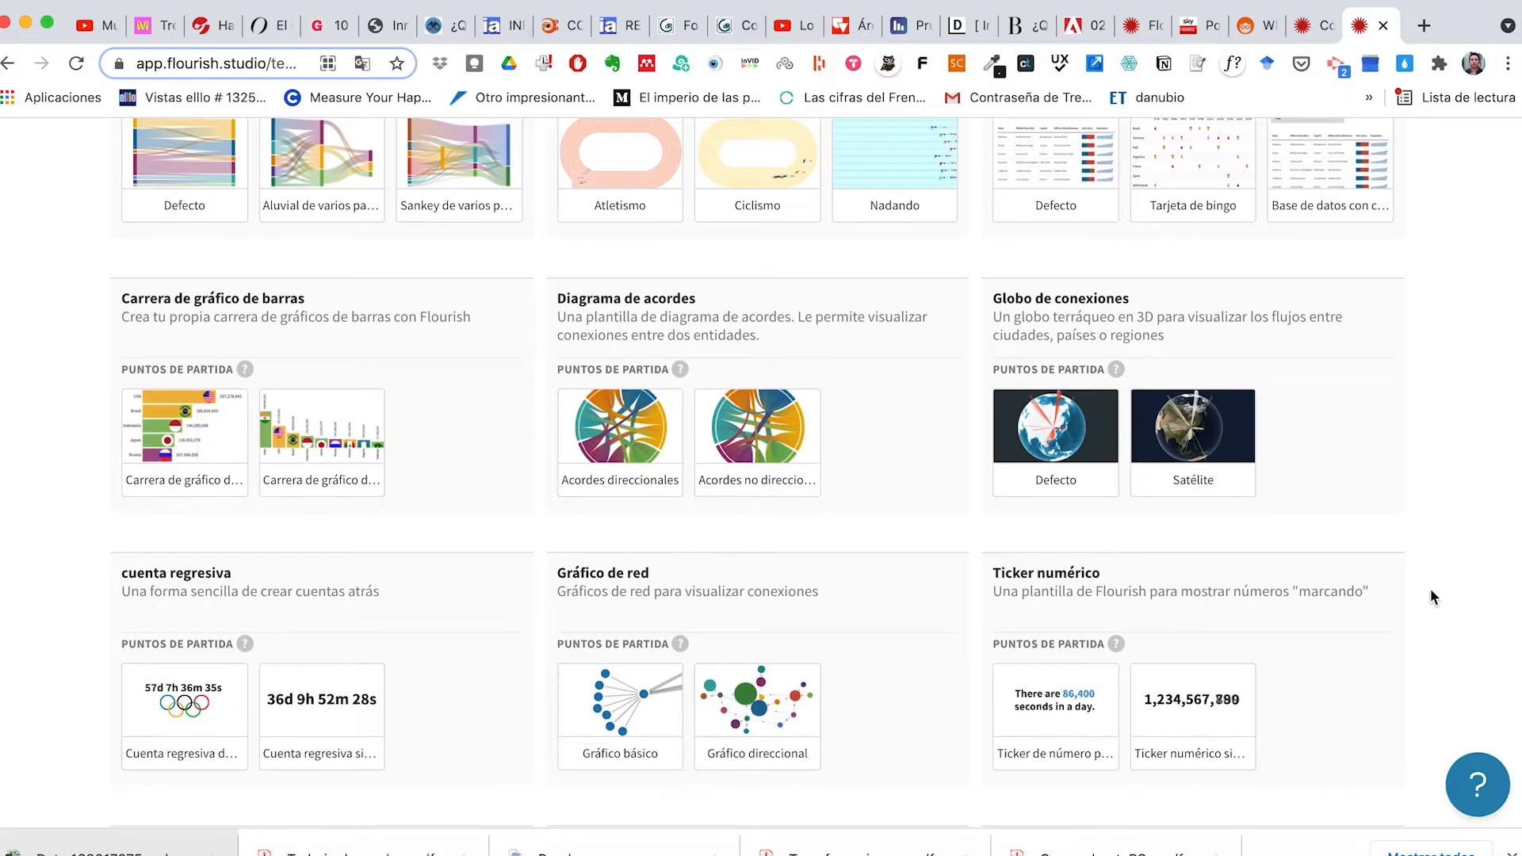
pyautogui.scroll(-2, 1431, 590)
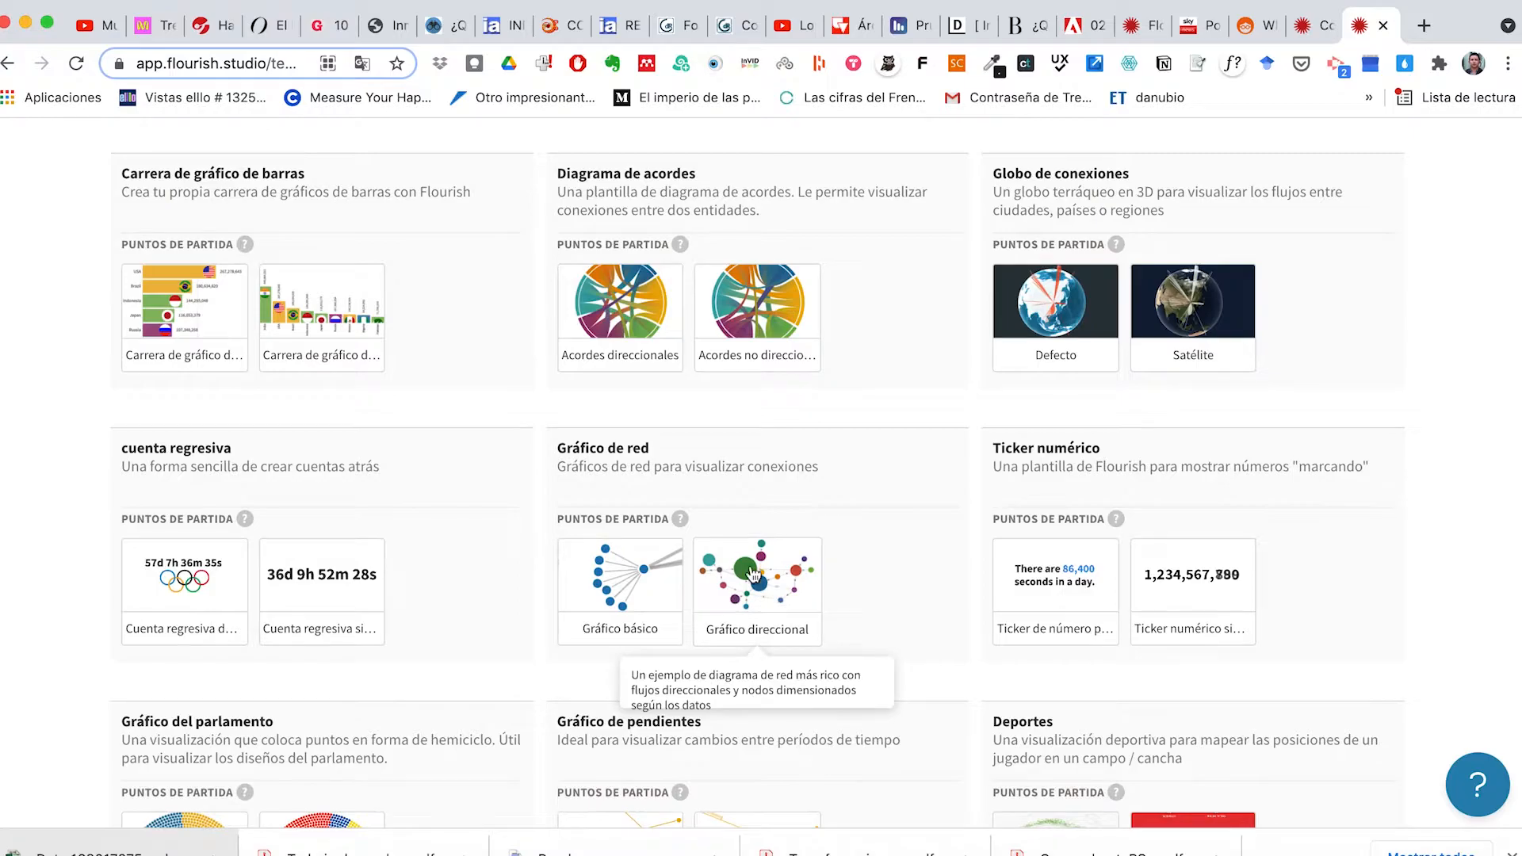
# Step: Create a visualisation from the horizontal bar chart race template and pause its preview animation
pyautogui.click(178, 300)
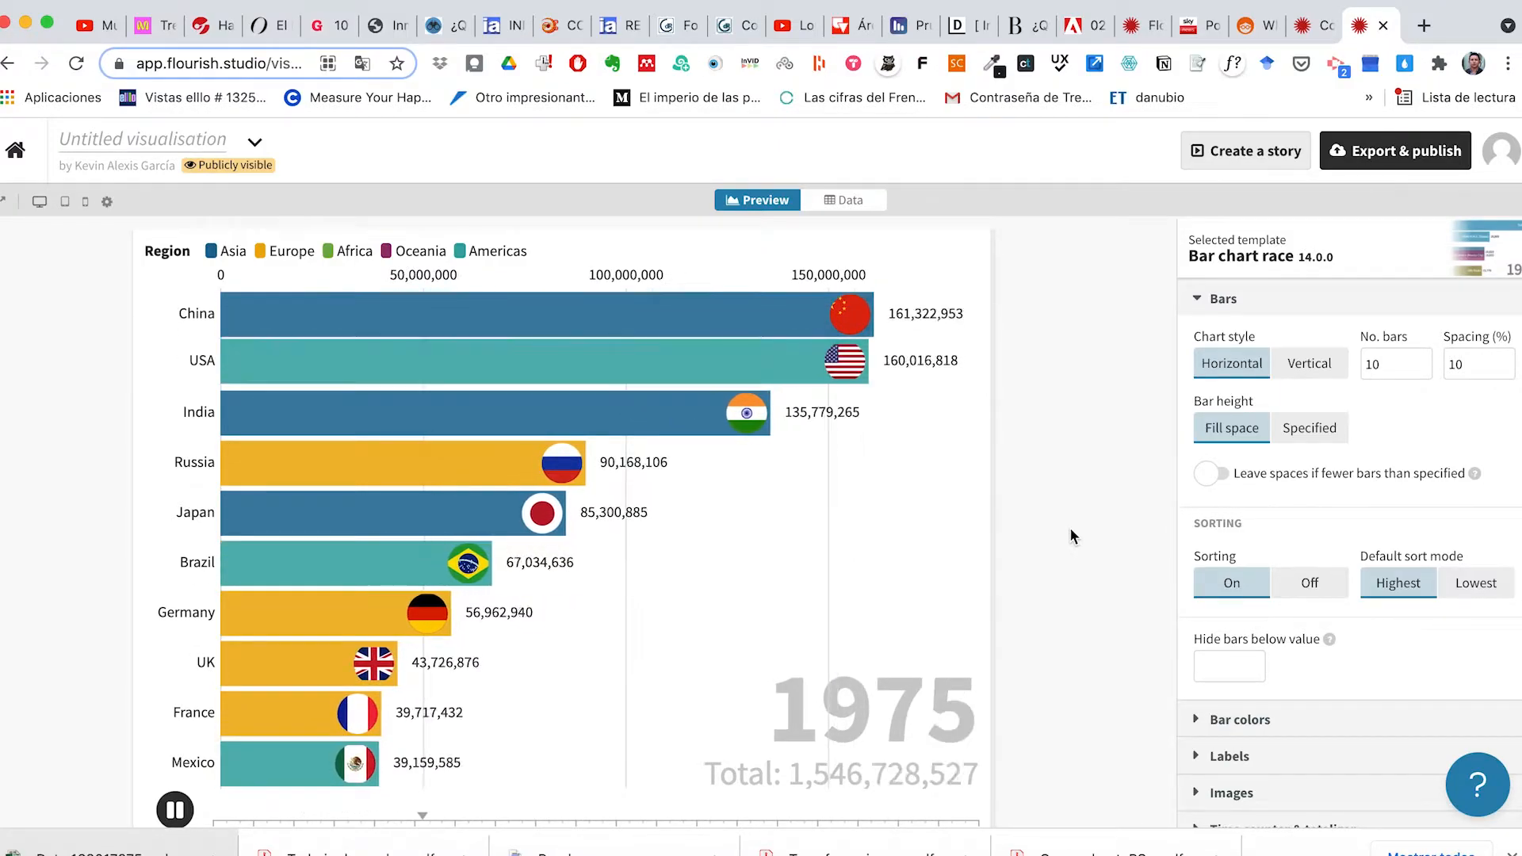
pyautogui.scroll(-1, 1070, 537)
pyautogui.scroll(1, 1071, 530)
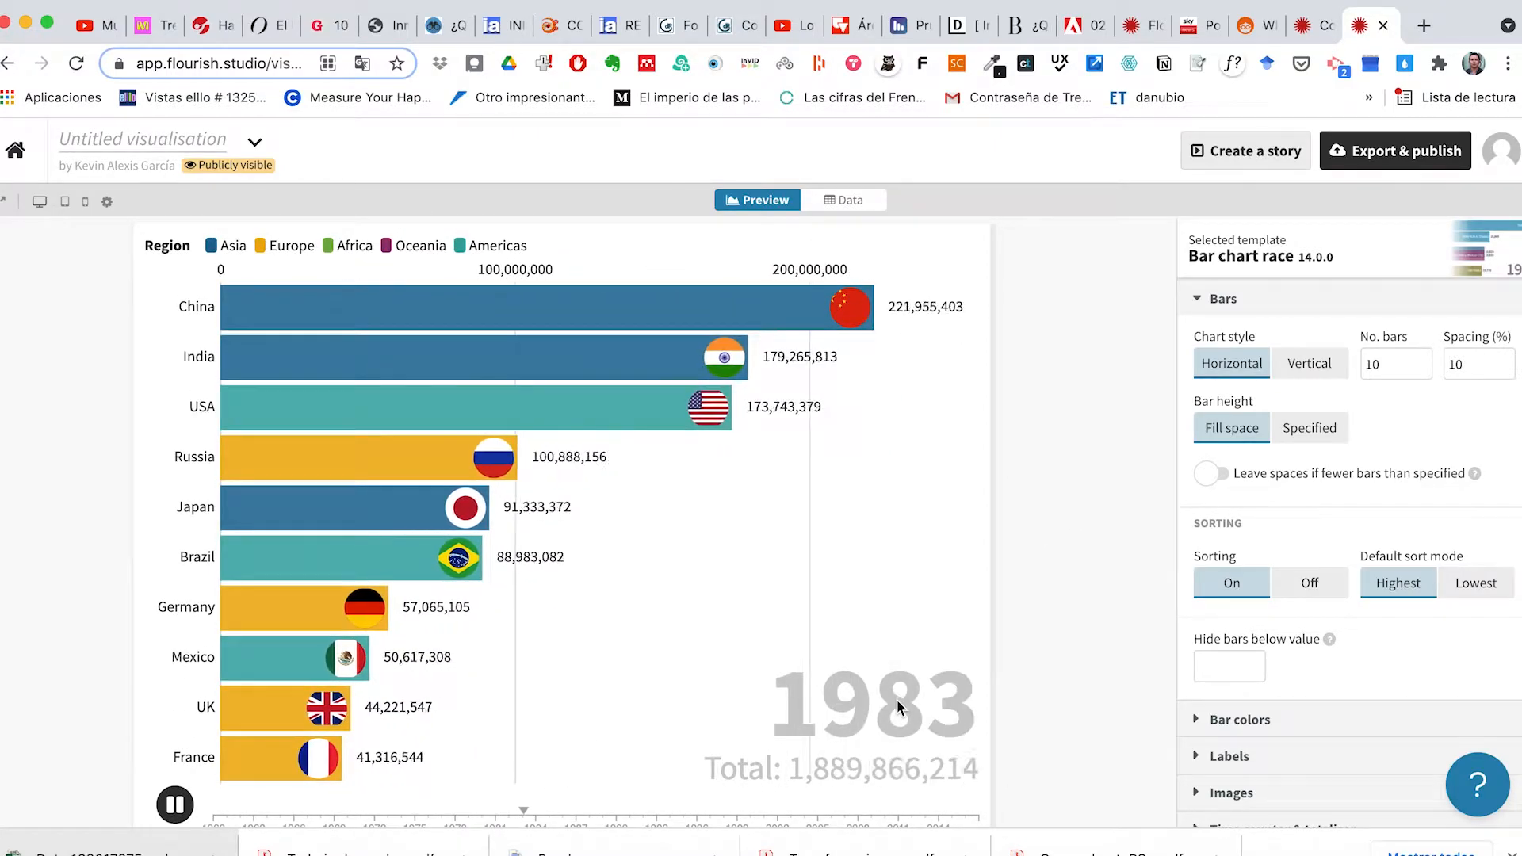
pyautogui.click(174, 805)
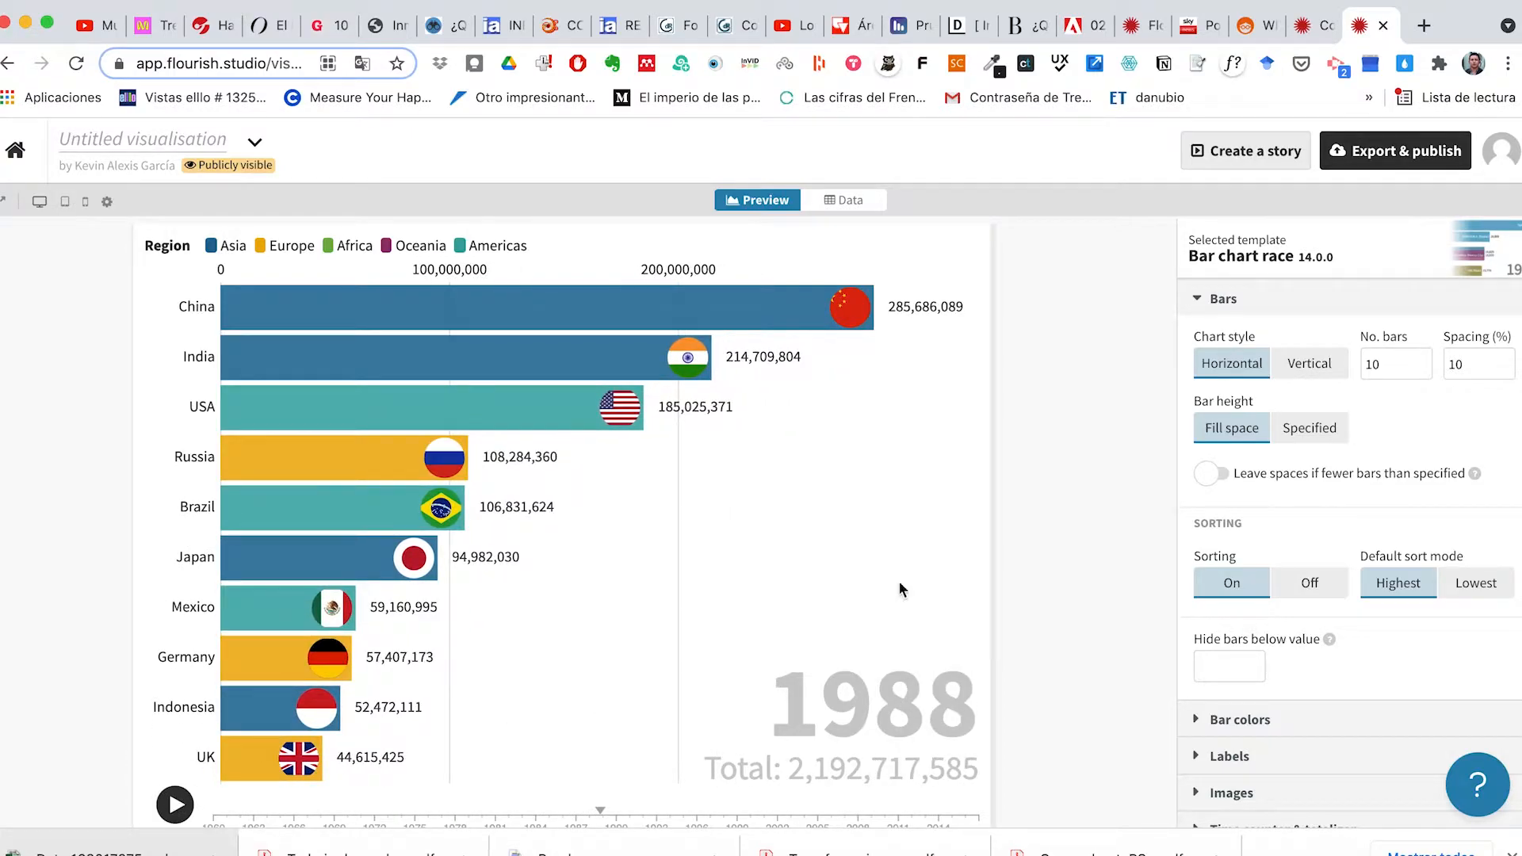
pyautogui.scroll(-1, 1021, 590)
pyautogui.scroll(1, 1021, 591)
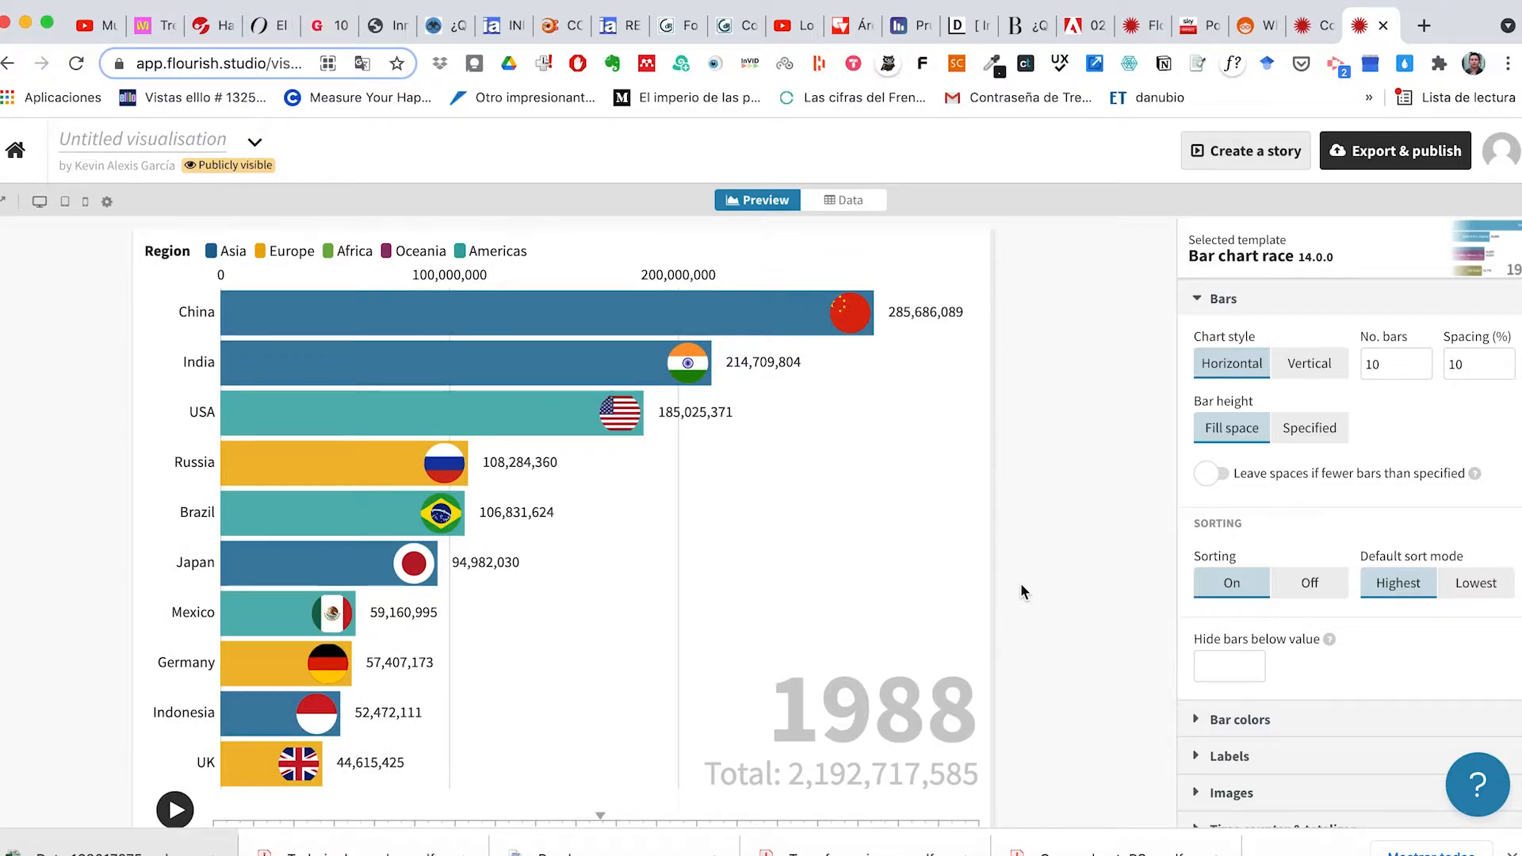
# Step: Create a story from the bar chart race and enable Audio / Autoplay for it
pyautogui.click(1244, 151)
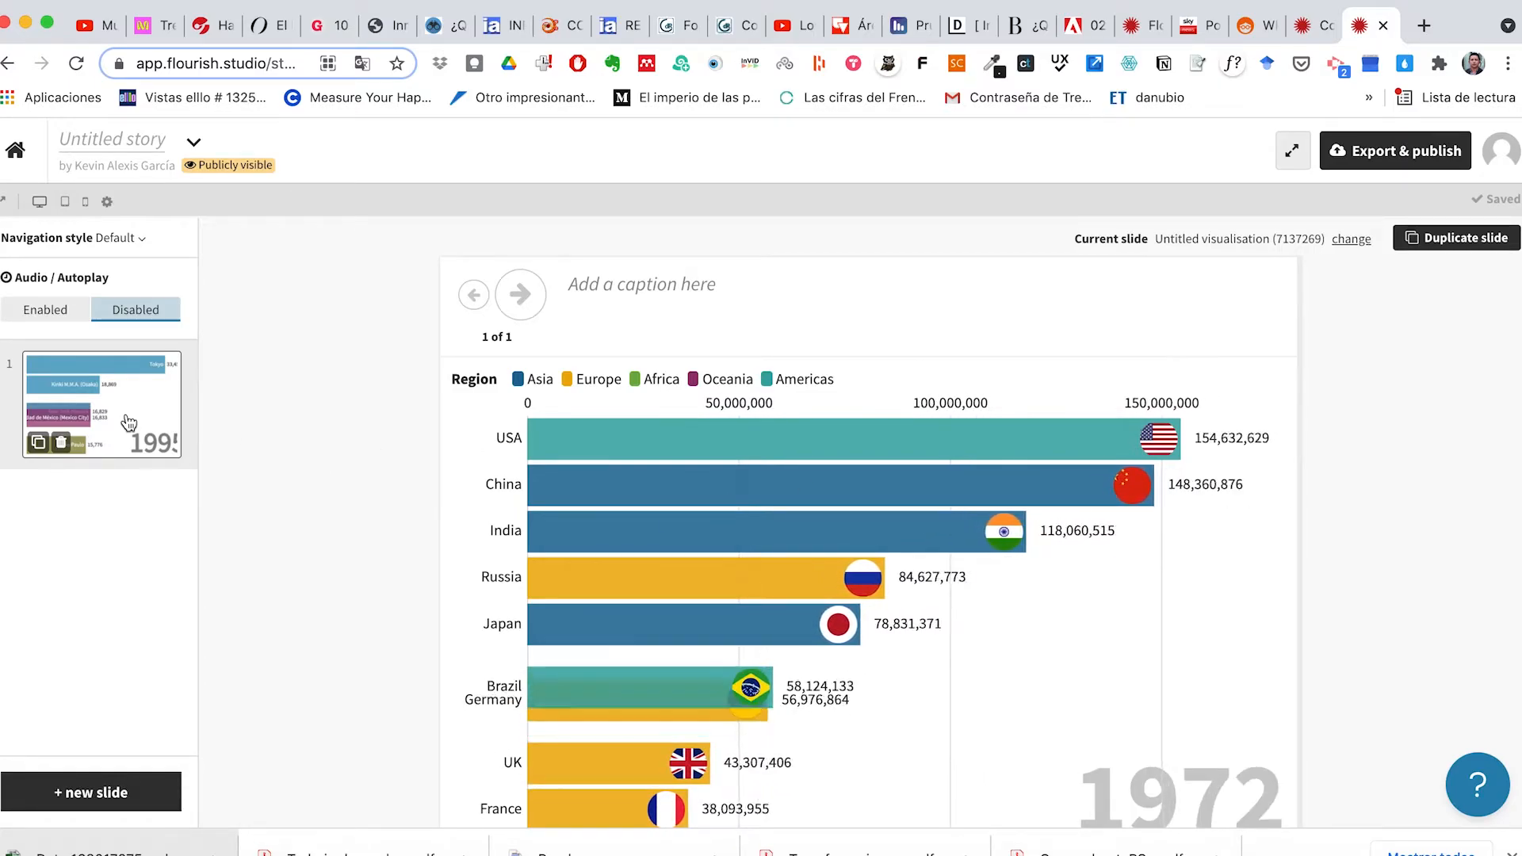
pyautogui.click(45, 310)
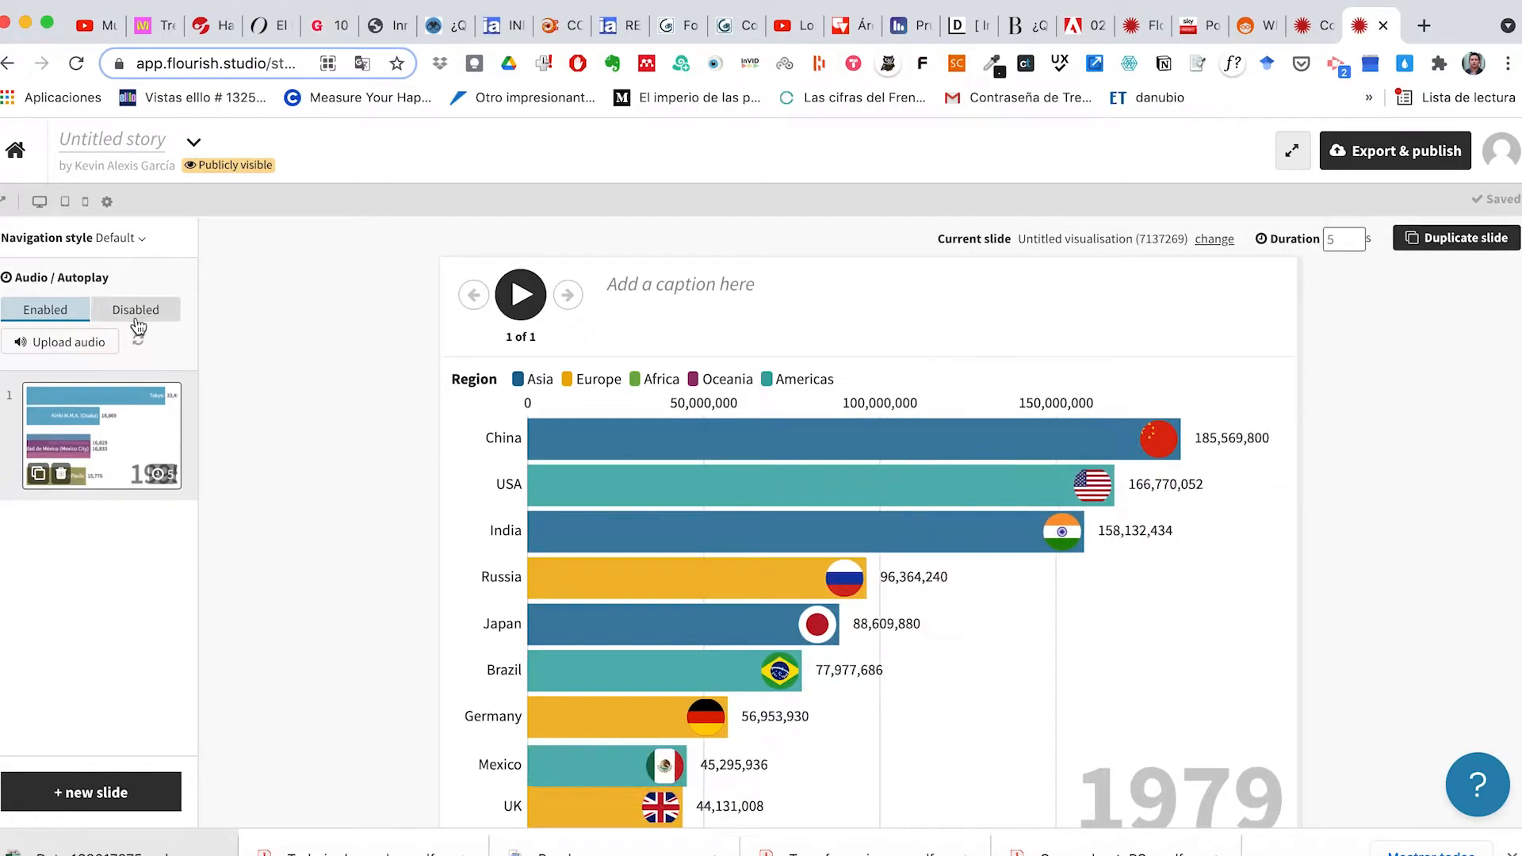
pyautogui.click(143, 312)
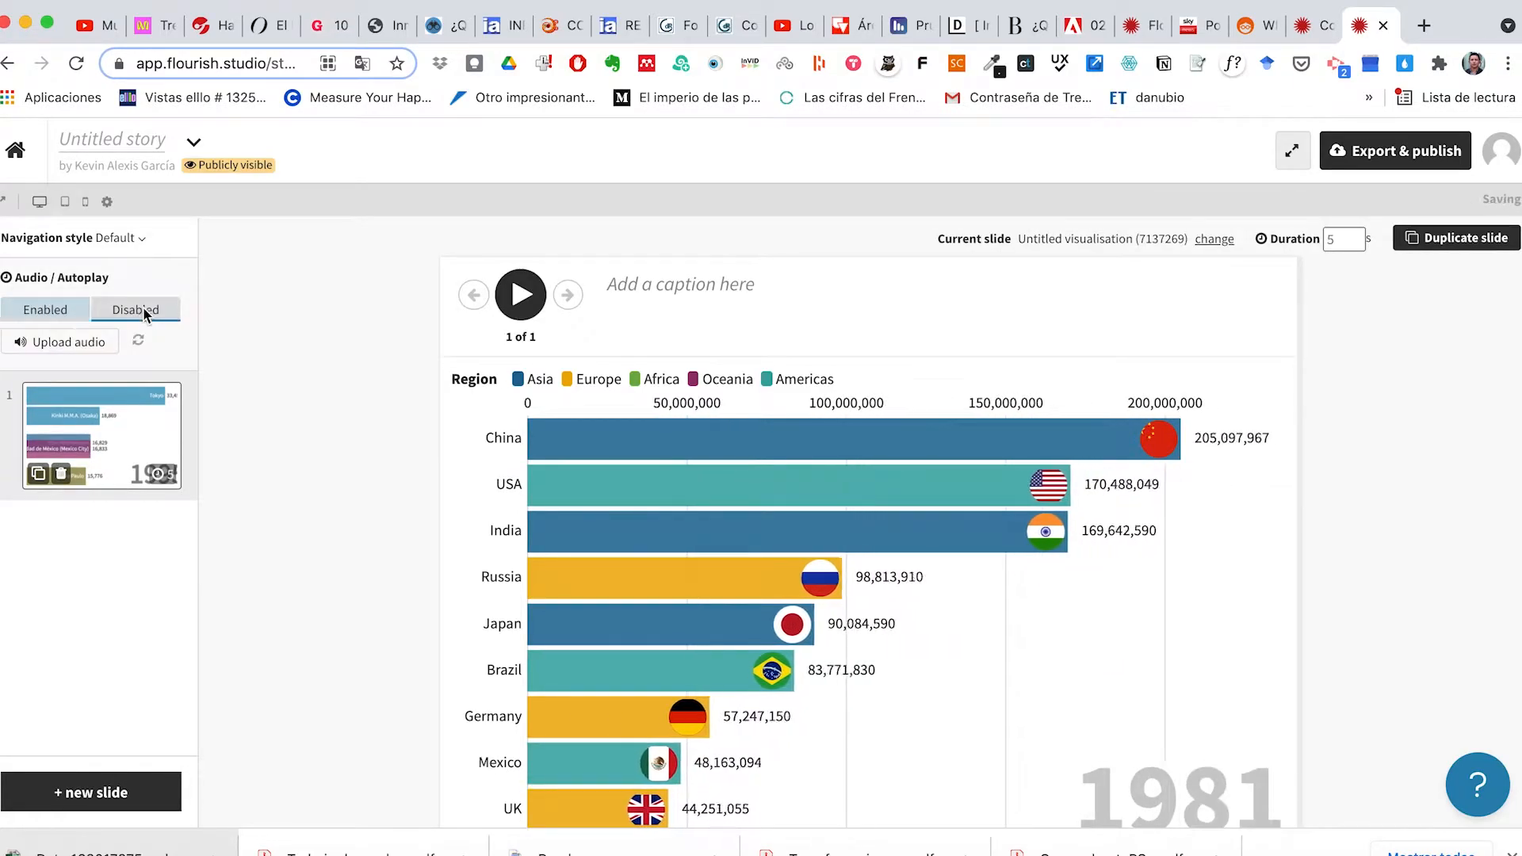
pyautogui.click(54, 309)
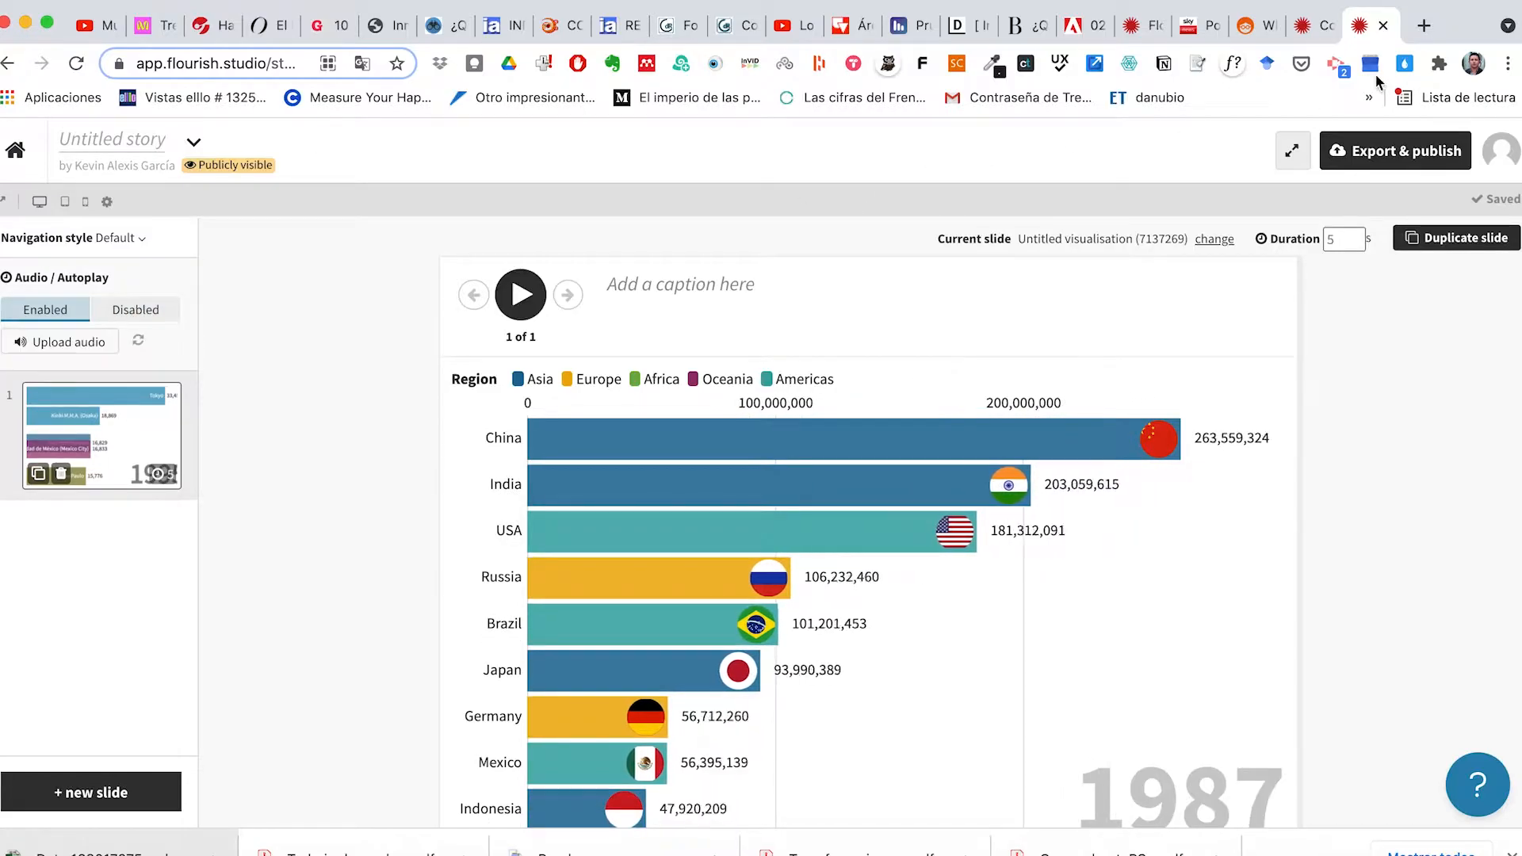
# Step: Close the story, create a visualisation from the horizontal bar chart race template and pause its preview animation
pyautogui.click(1385, 26)
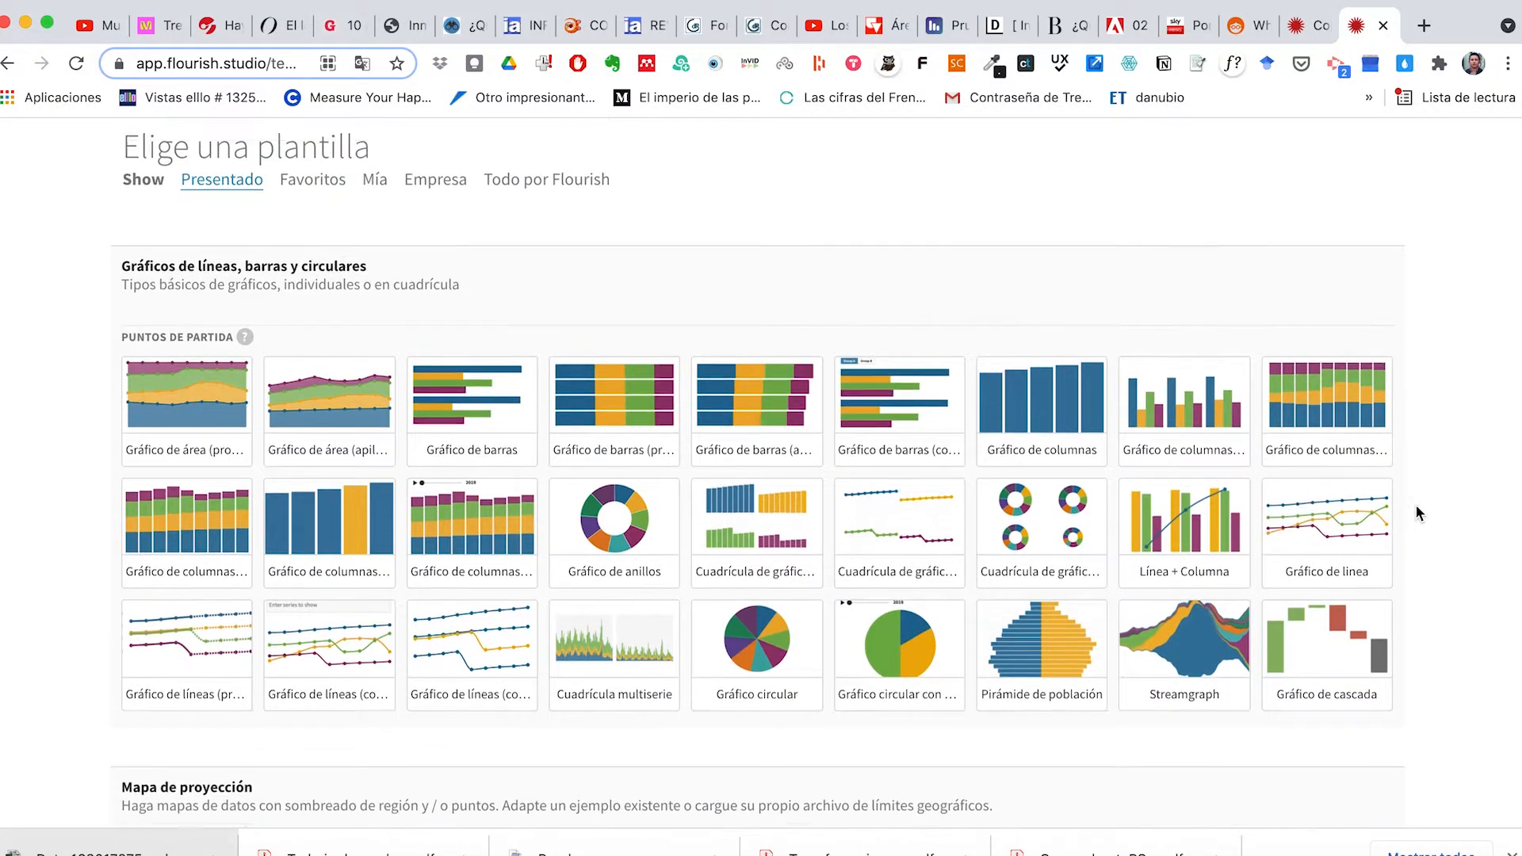
pyautogui.scroll(-15, 1415, 504)
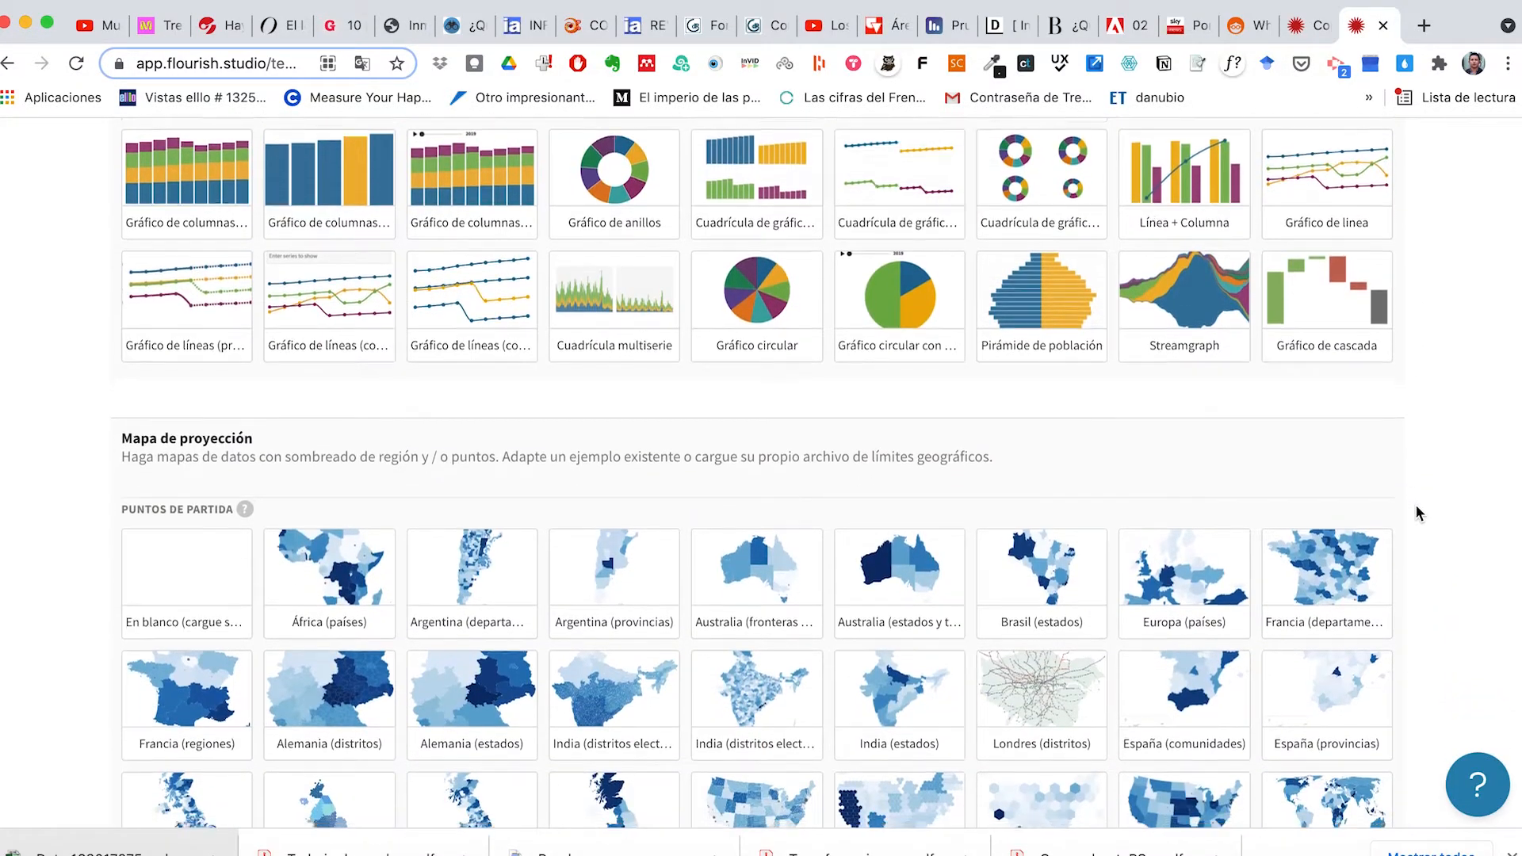
pyautogui.scroll(-14, 1417, 512)
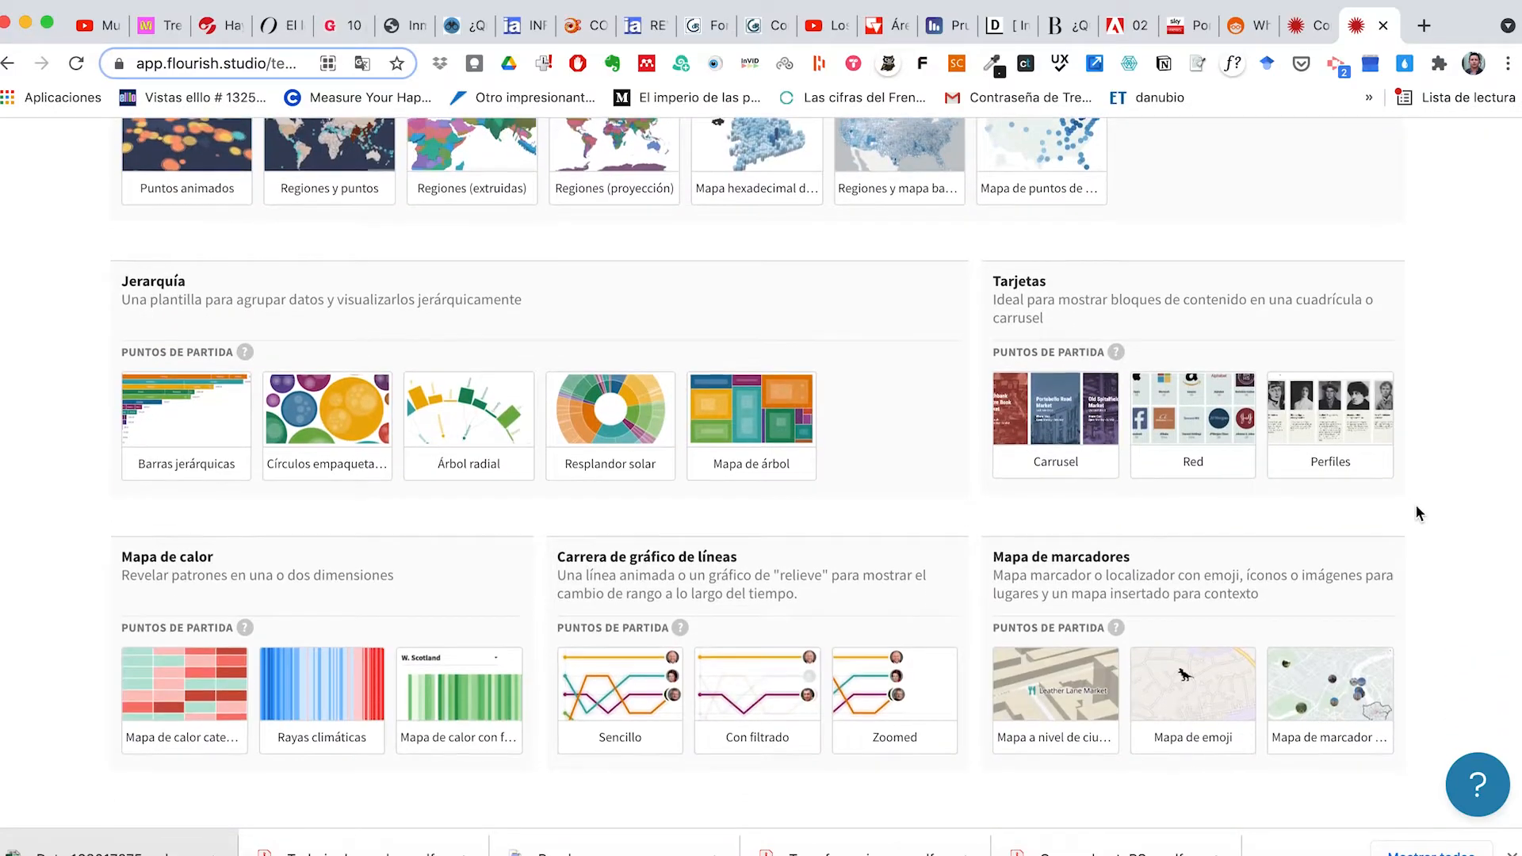
pyautogui.scroll(-8, 1415, 513)
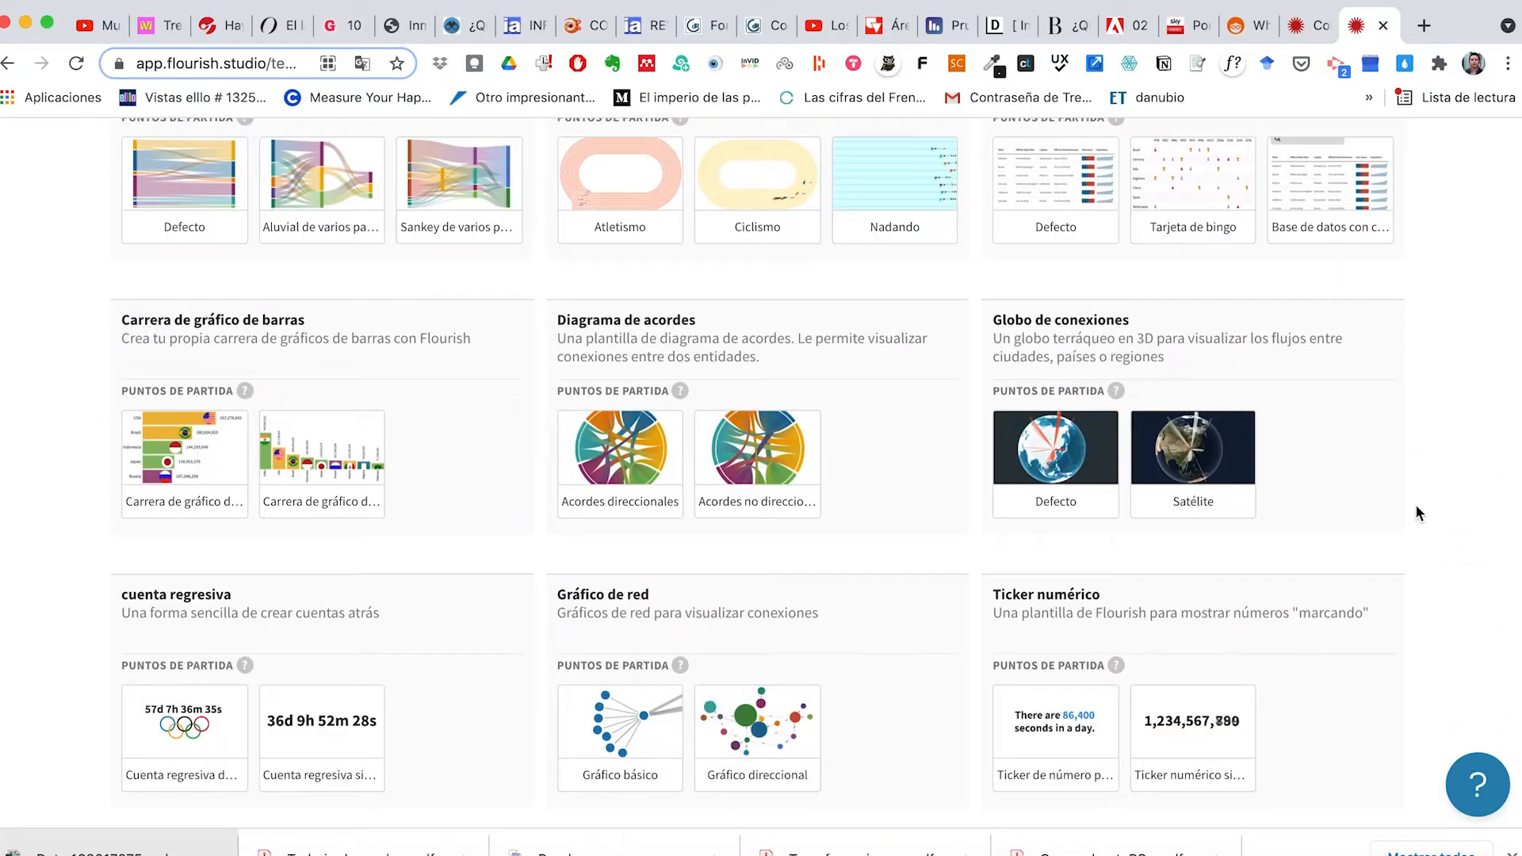
pyautogui.click(189, 448)
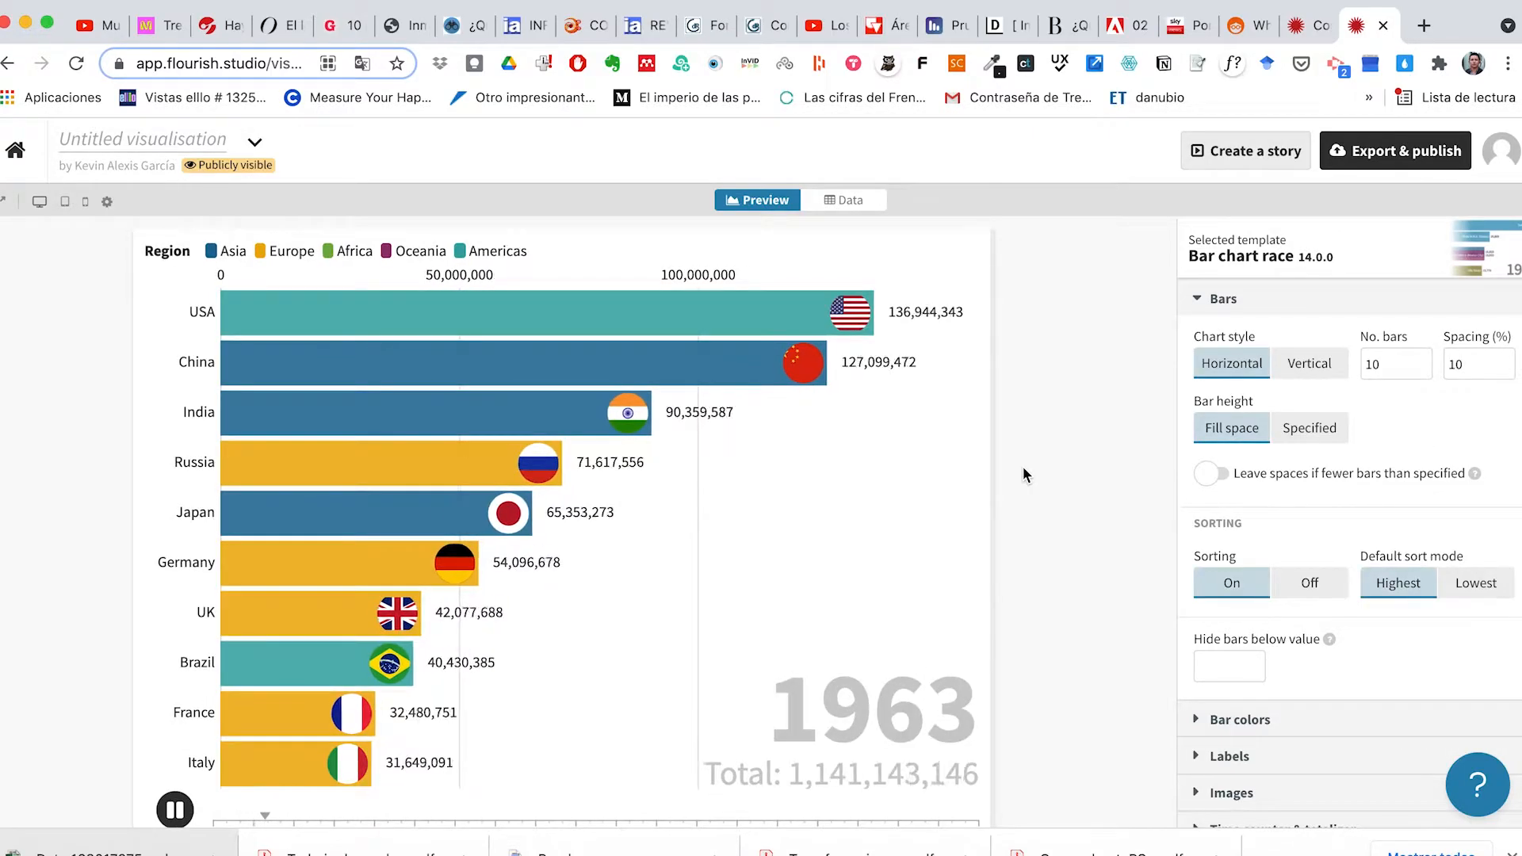
pyautogui.click(174, 812)
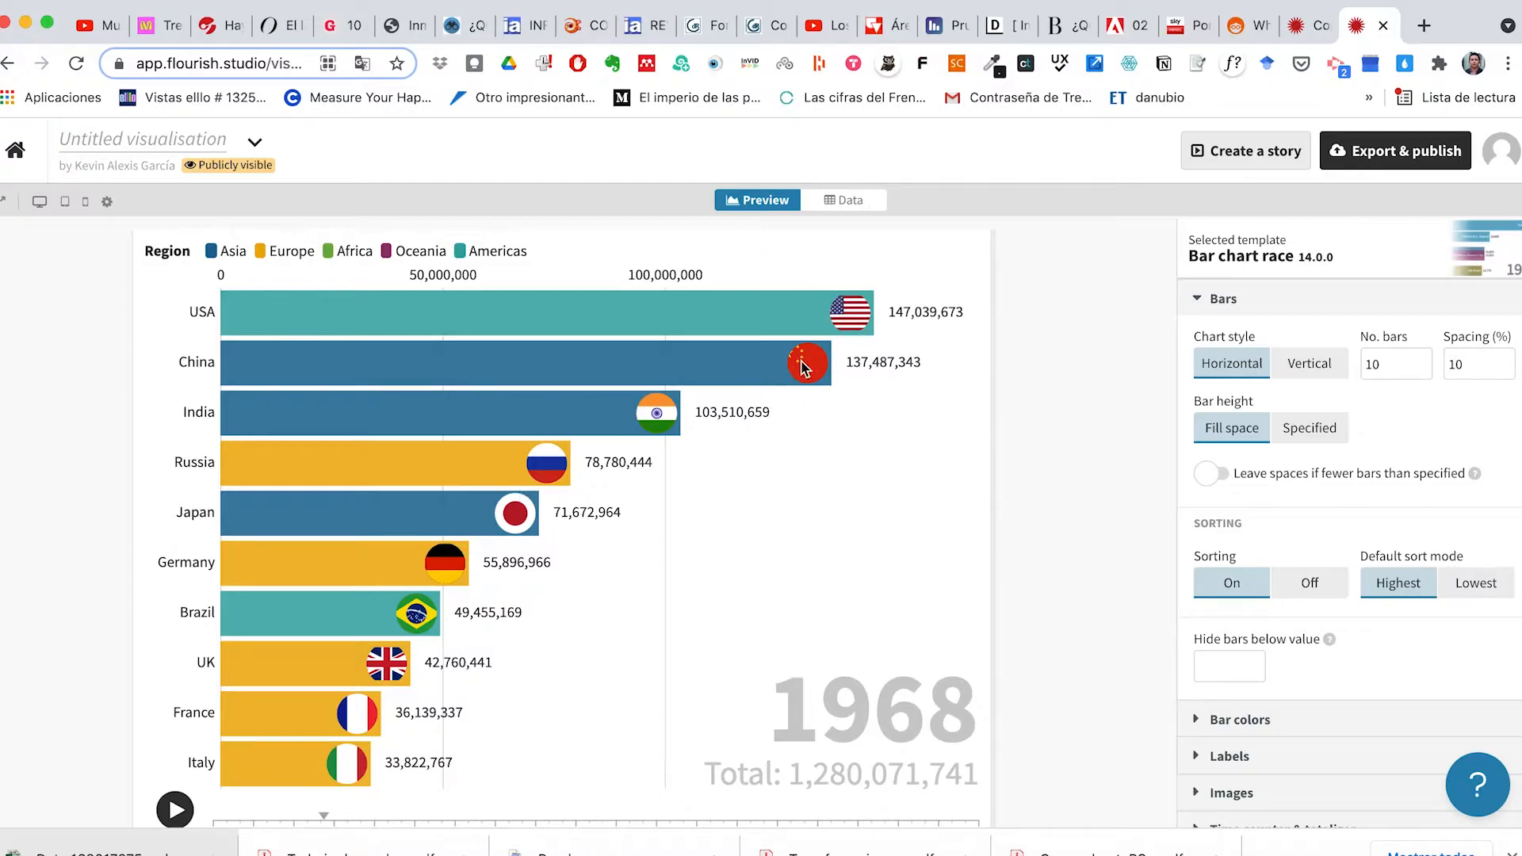
# Step: Open the bar chart race's data sheet and review the options for uploading a data file
pyautogui.click(844, 203)
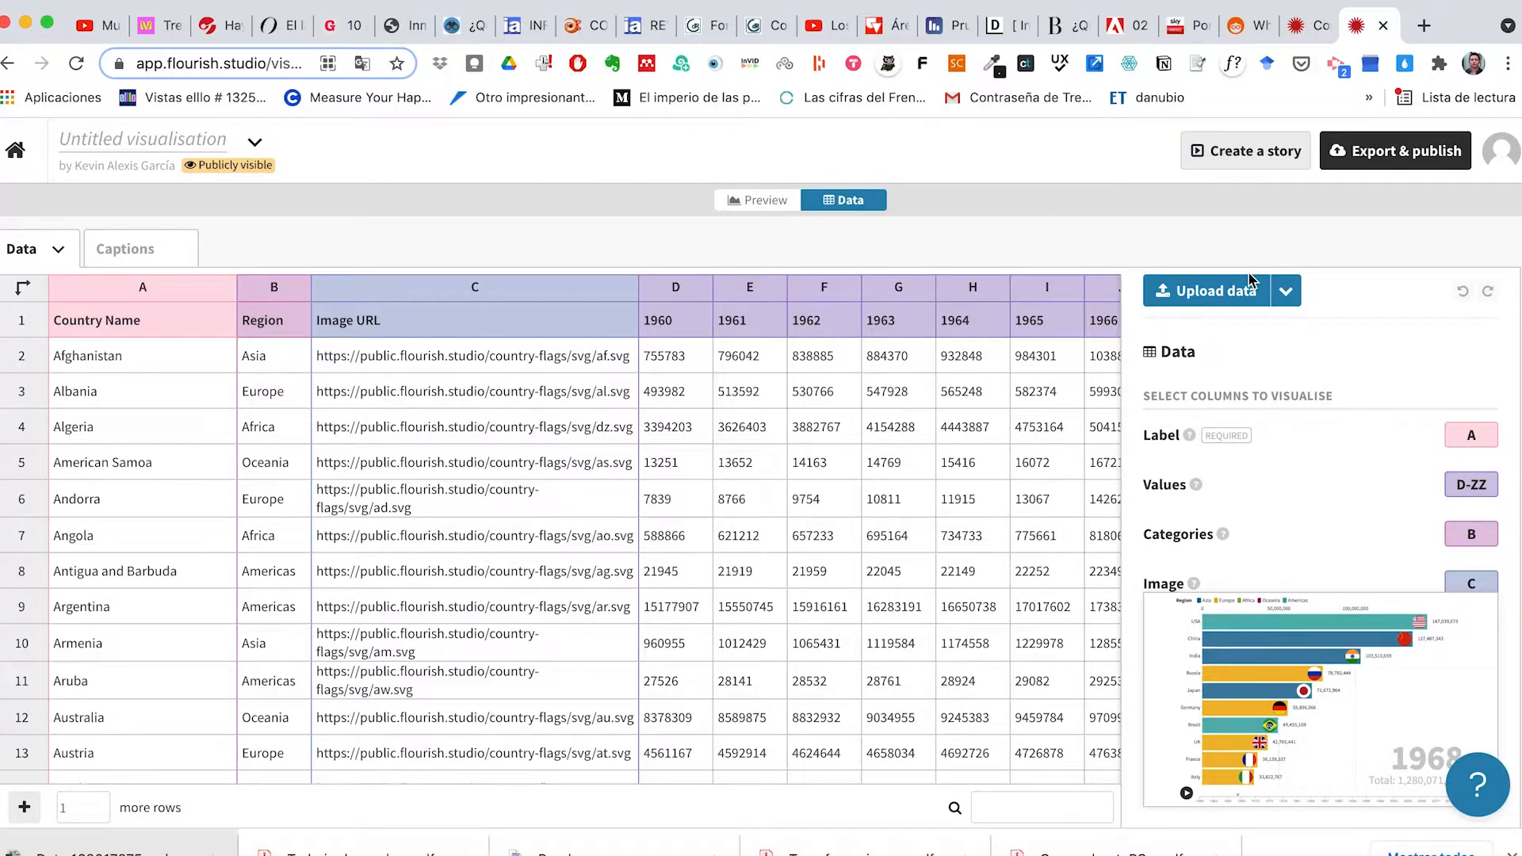
pyautogui.click(1288, 292)
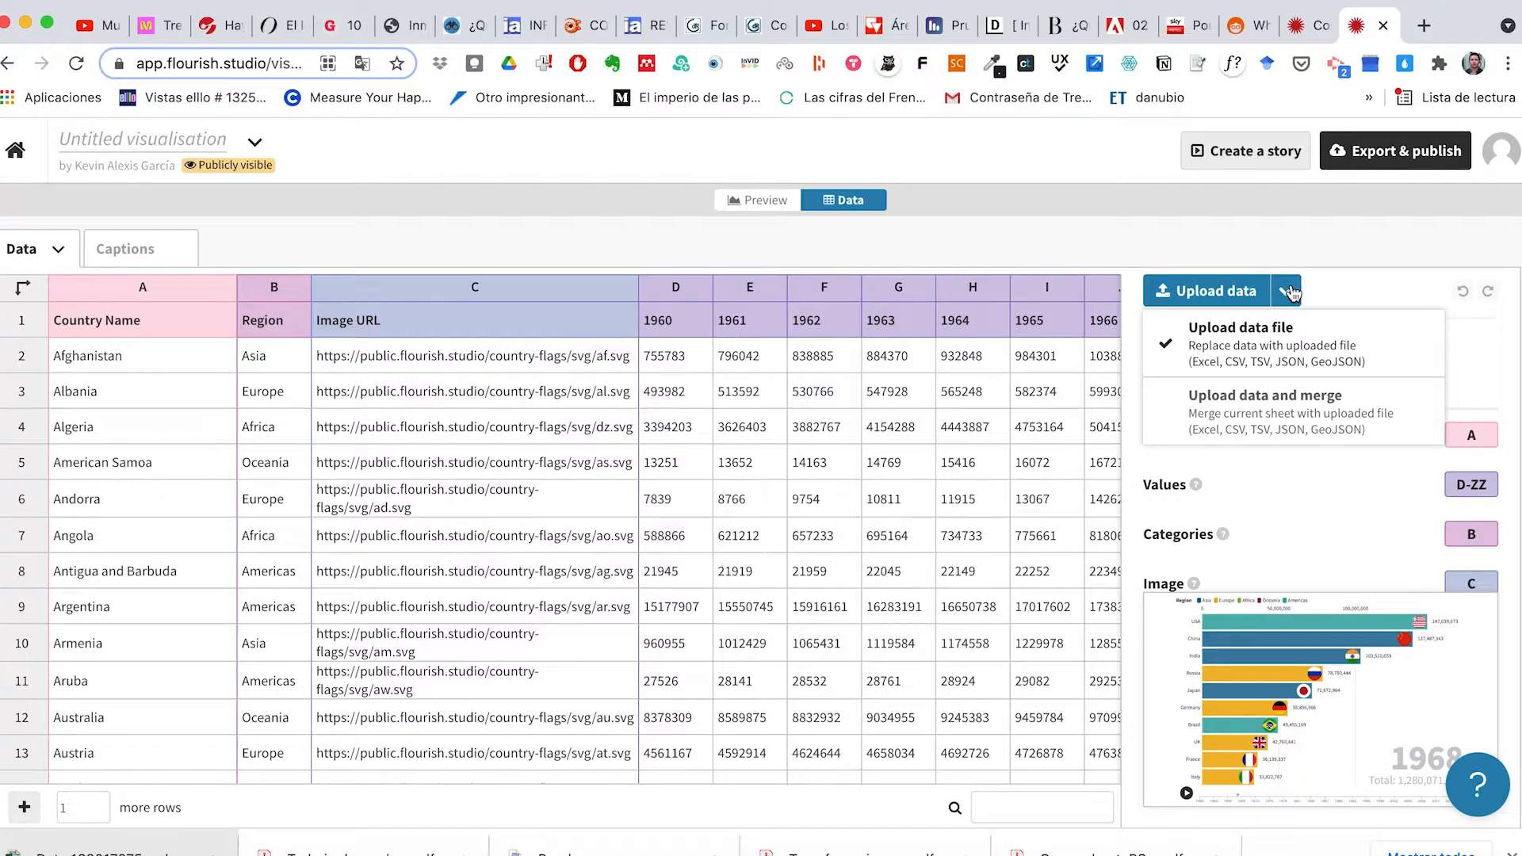
pyautogui.click(1289, 292)
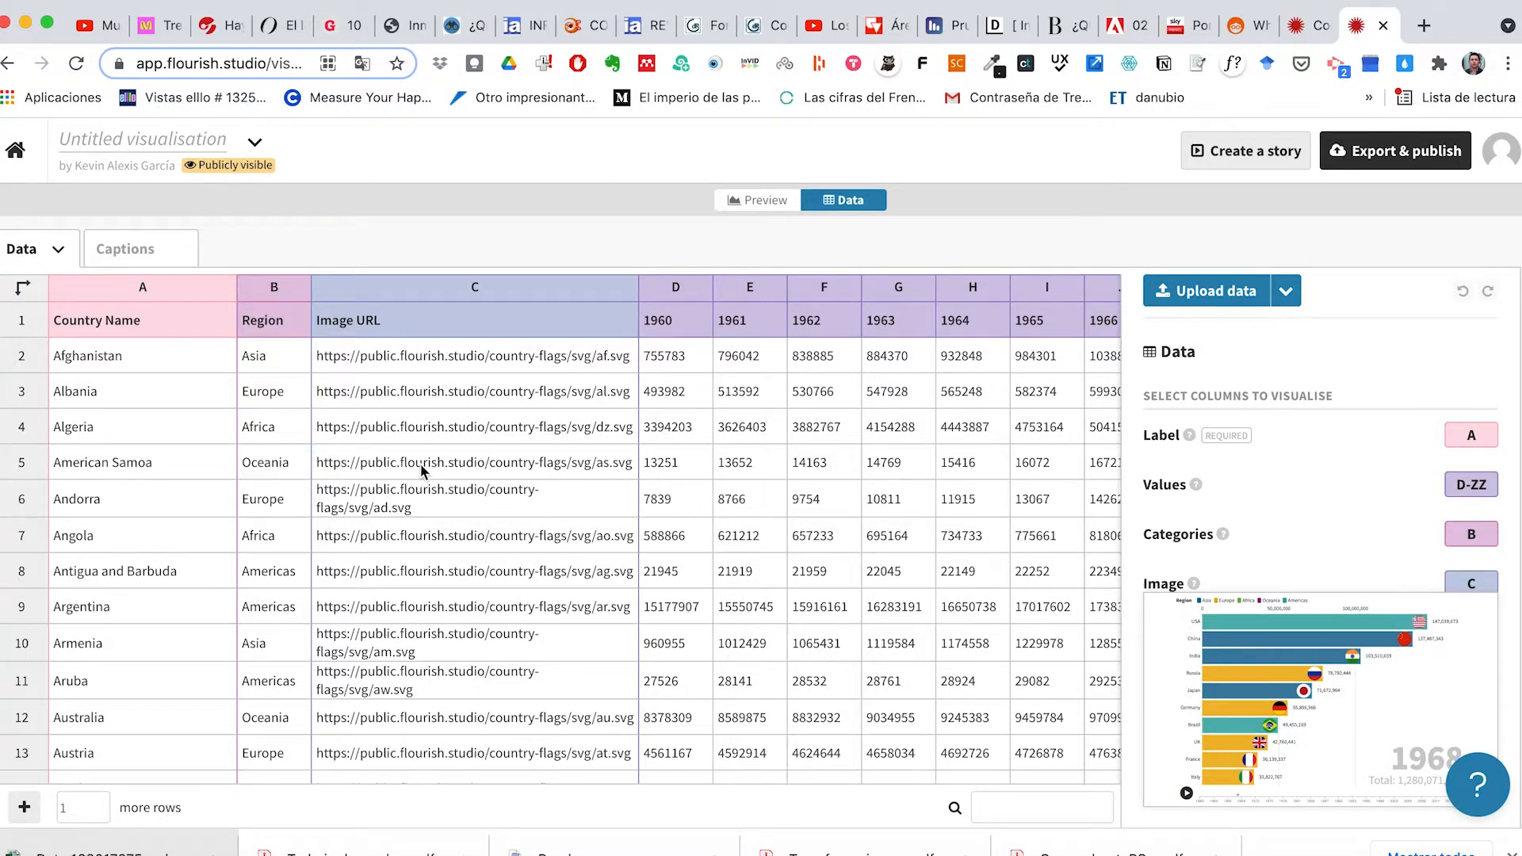
# Step: Examine how the template's sample data is organised by country name, region, image URL and yearly values
pyautogui.scroll(-10, 421, 463)
pyautogui.scroll(10, 420, 464)
pyautogui.hscroll(-1, 420, 464)
pyautogui.hscroll(10, 796, 513)
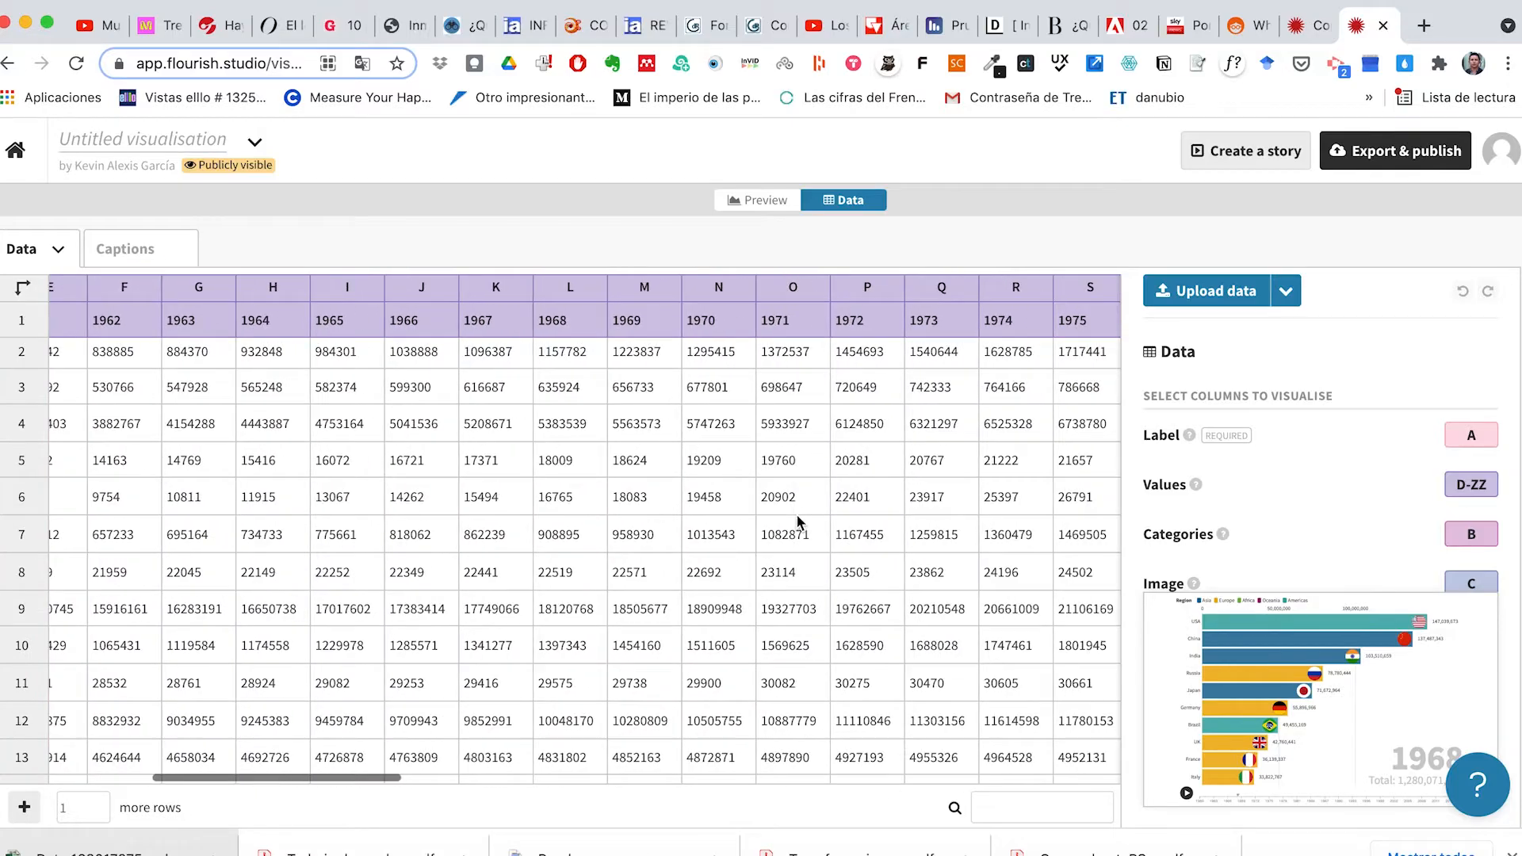
pyautogui.hscroll(-10, 796, 513)
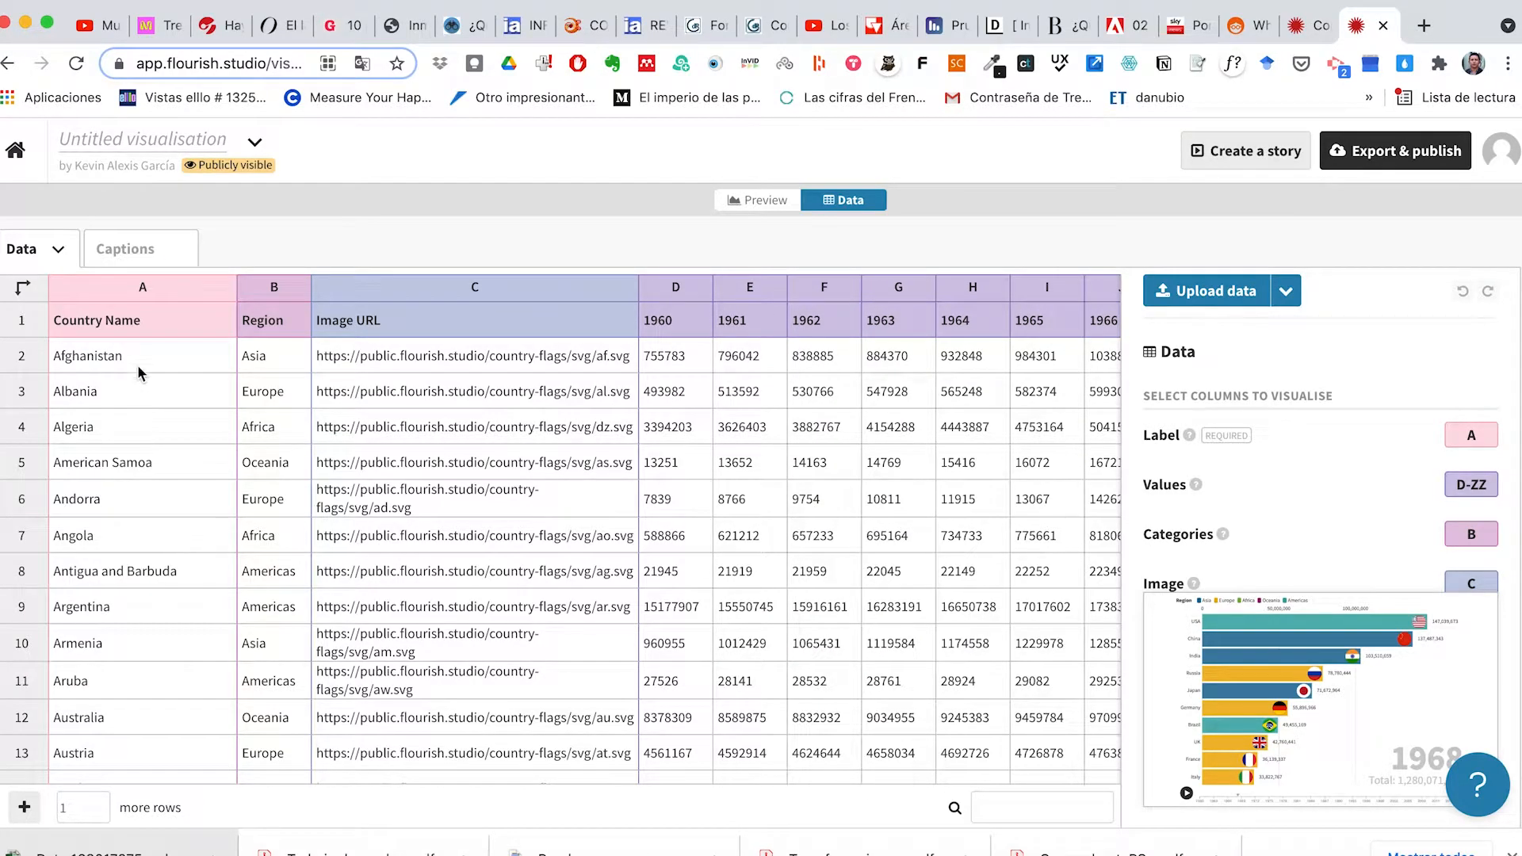
pyautogui.hscroll(1, 146, 369)
pyautogui.hscroll(-1, 126, 459)
pyautogui.hscroll(5, 812, 465)
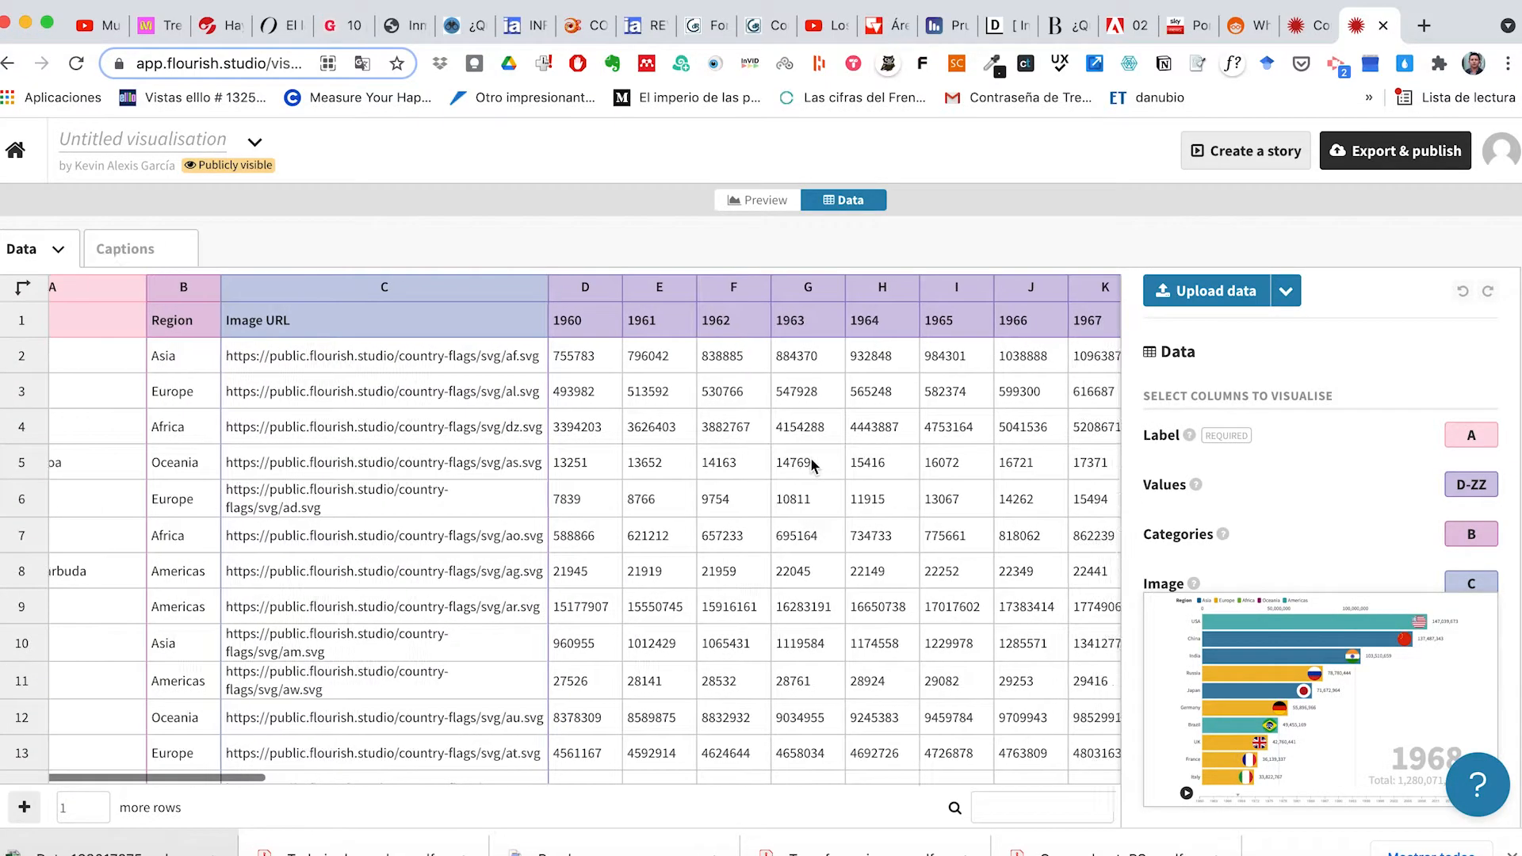
pyautogui.hscroll(2, 810, 458)
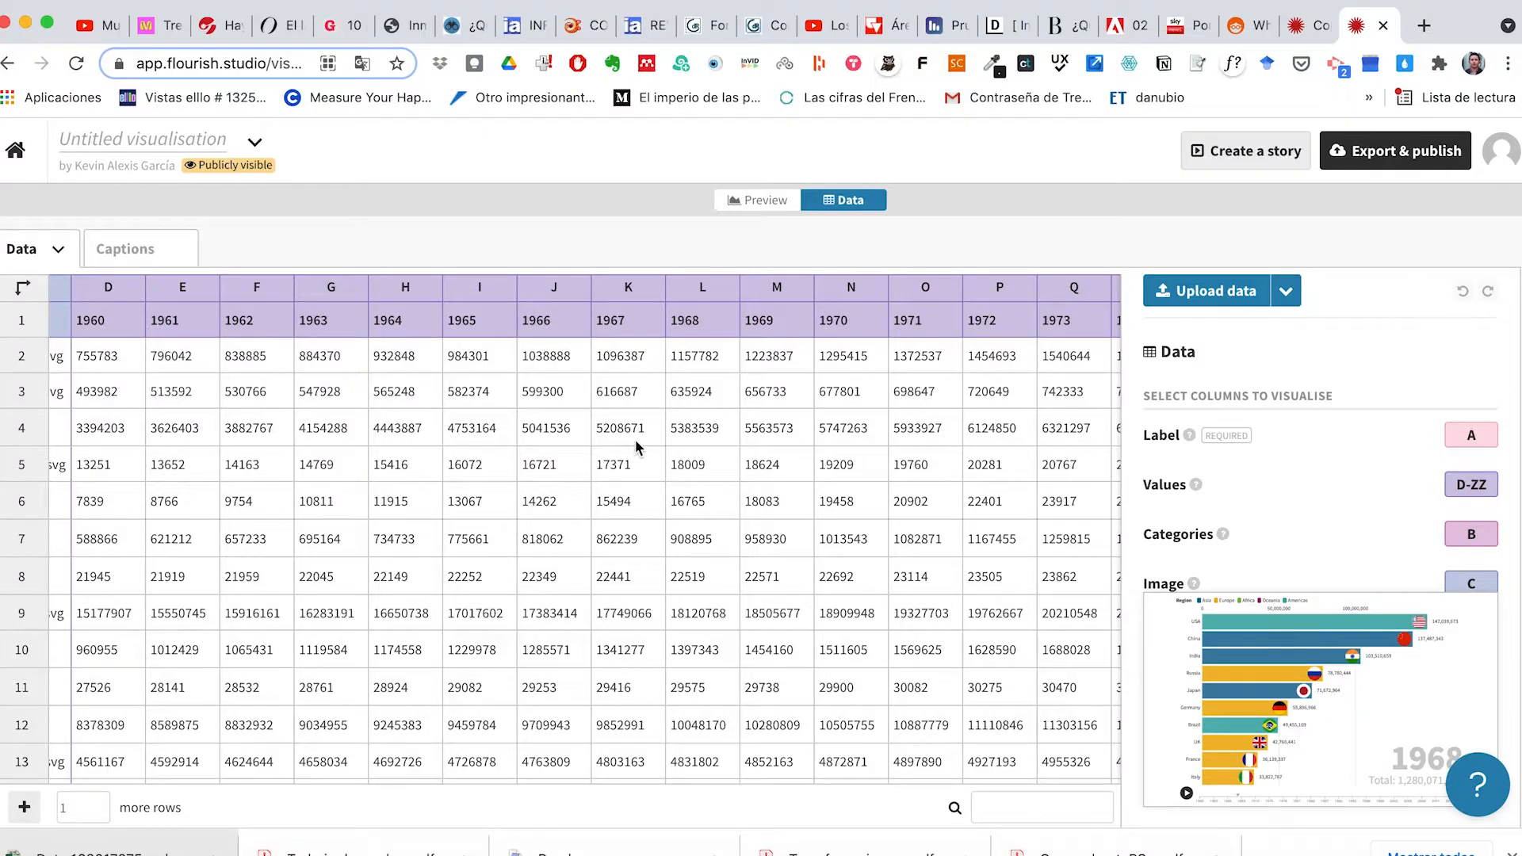
pyautogui.hscroll(20, 635, 446)
pyautogui.hscroll(-20, 635, 444)
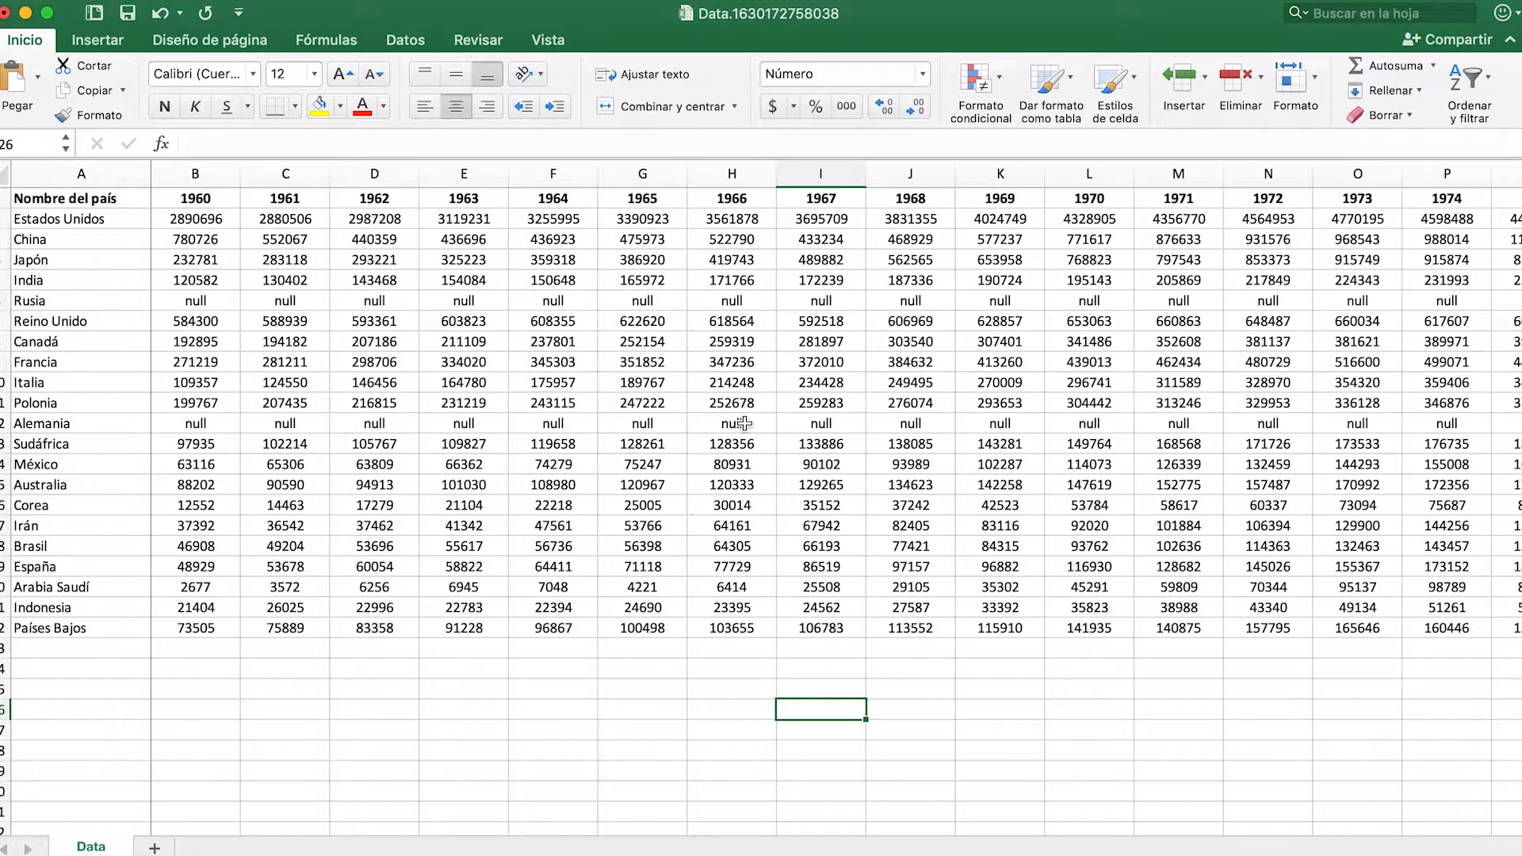
# Step: Switch to the Excel workbook and examine its yearly country values, comparing the null entries for Rusia and Alemania with their first recorded years
pyautogui.hscroll(2, 944, 428)
pyautogui.hscroll(13, 946, 428)
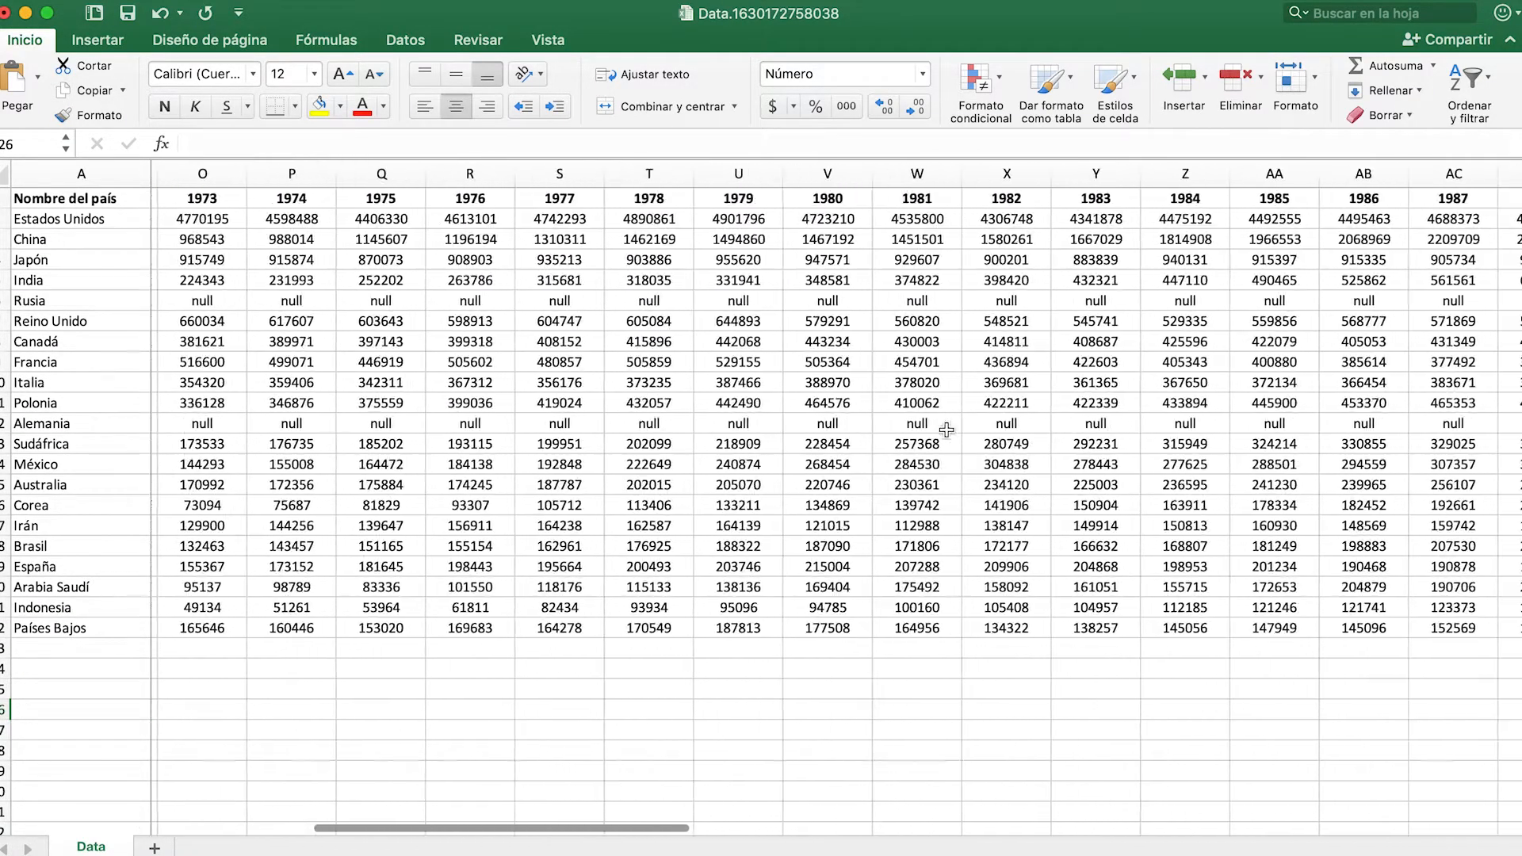
pyautogui.hscroll(8, 947, 430)
pyautogui.hscroll(-20, 946, 430)
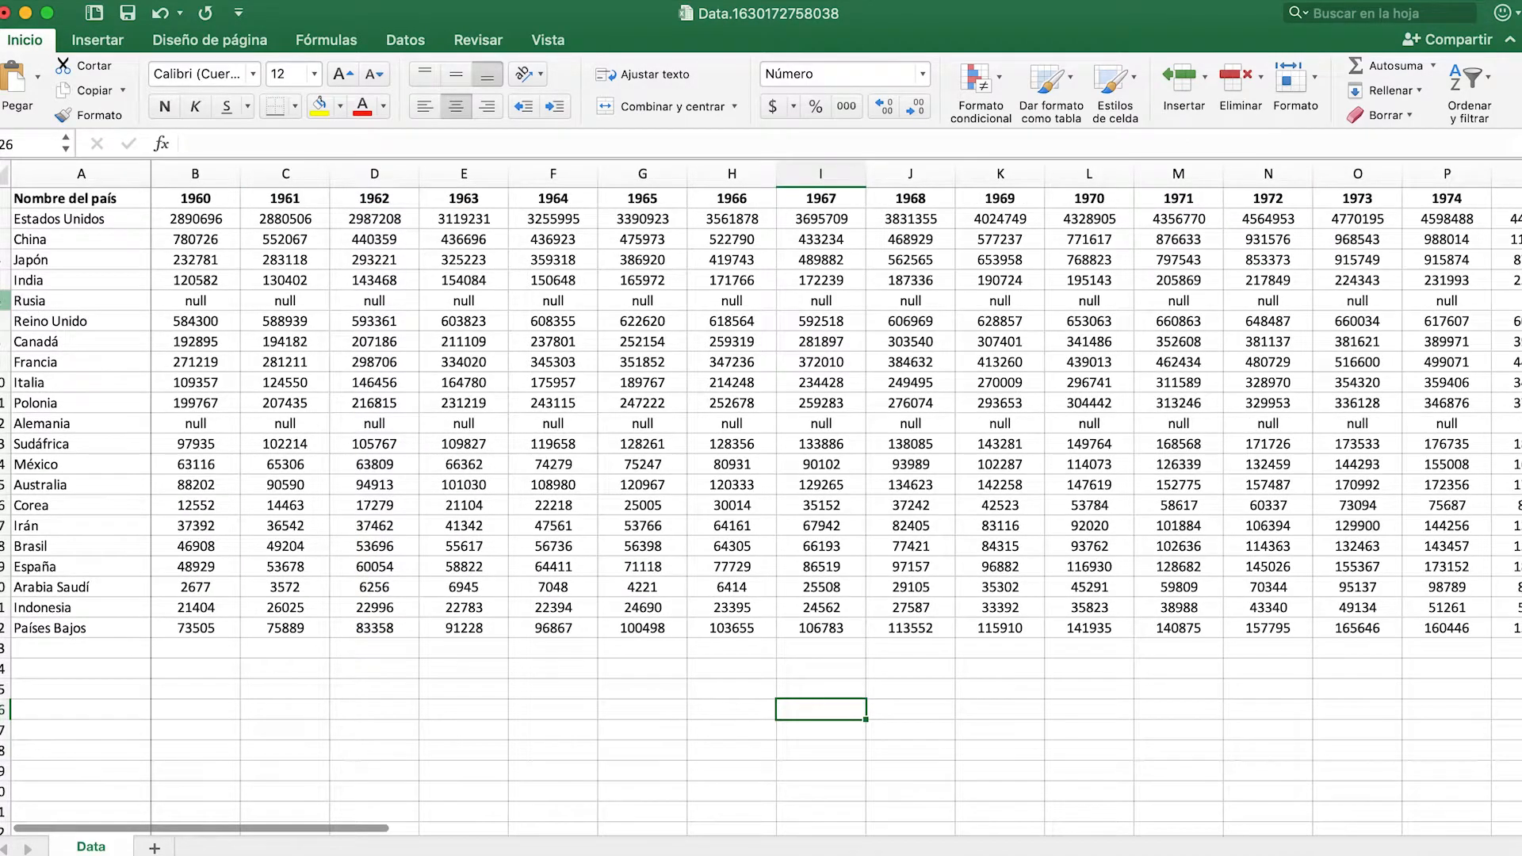
pyautogui.click(5, 301)
pyautogui.click(4, 423)
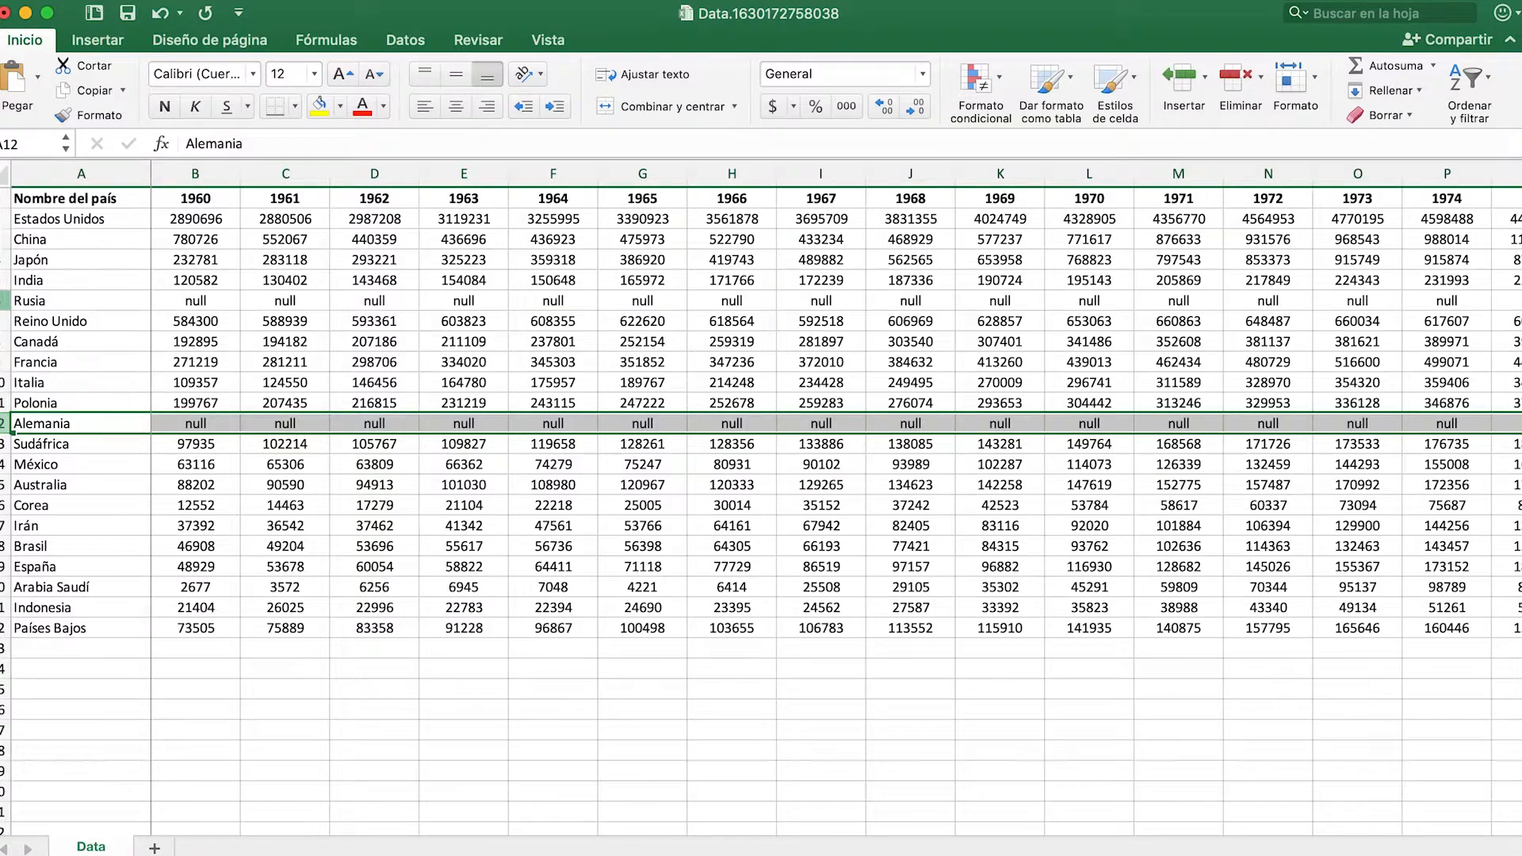
pyautogui.click(4, 301)
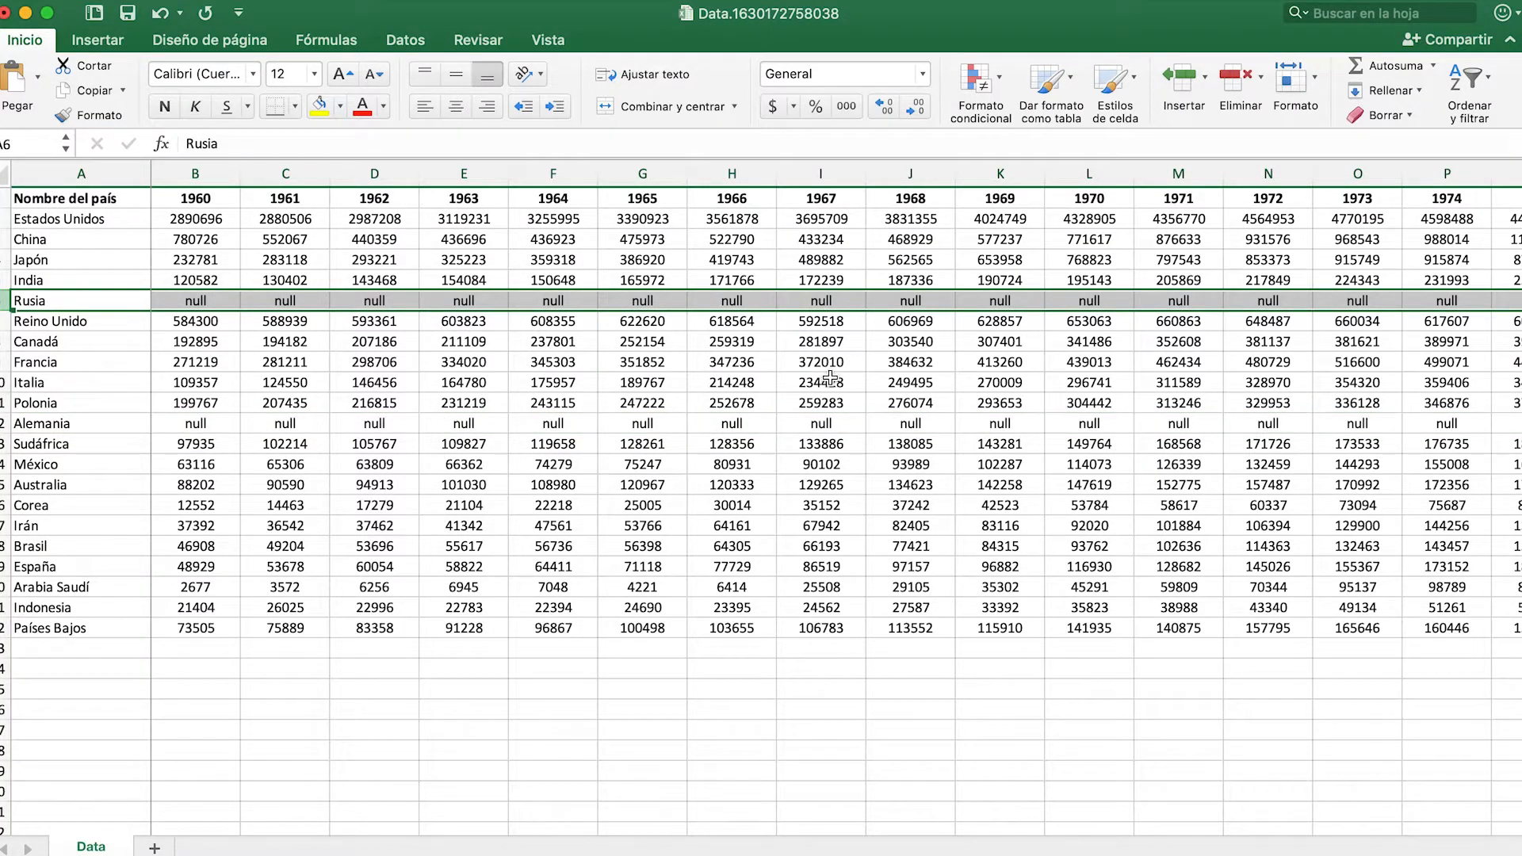
pyautogui.hscroll(15, 830, 379)
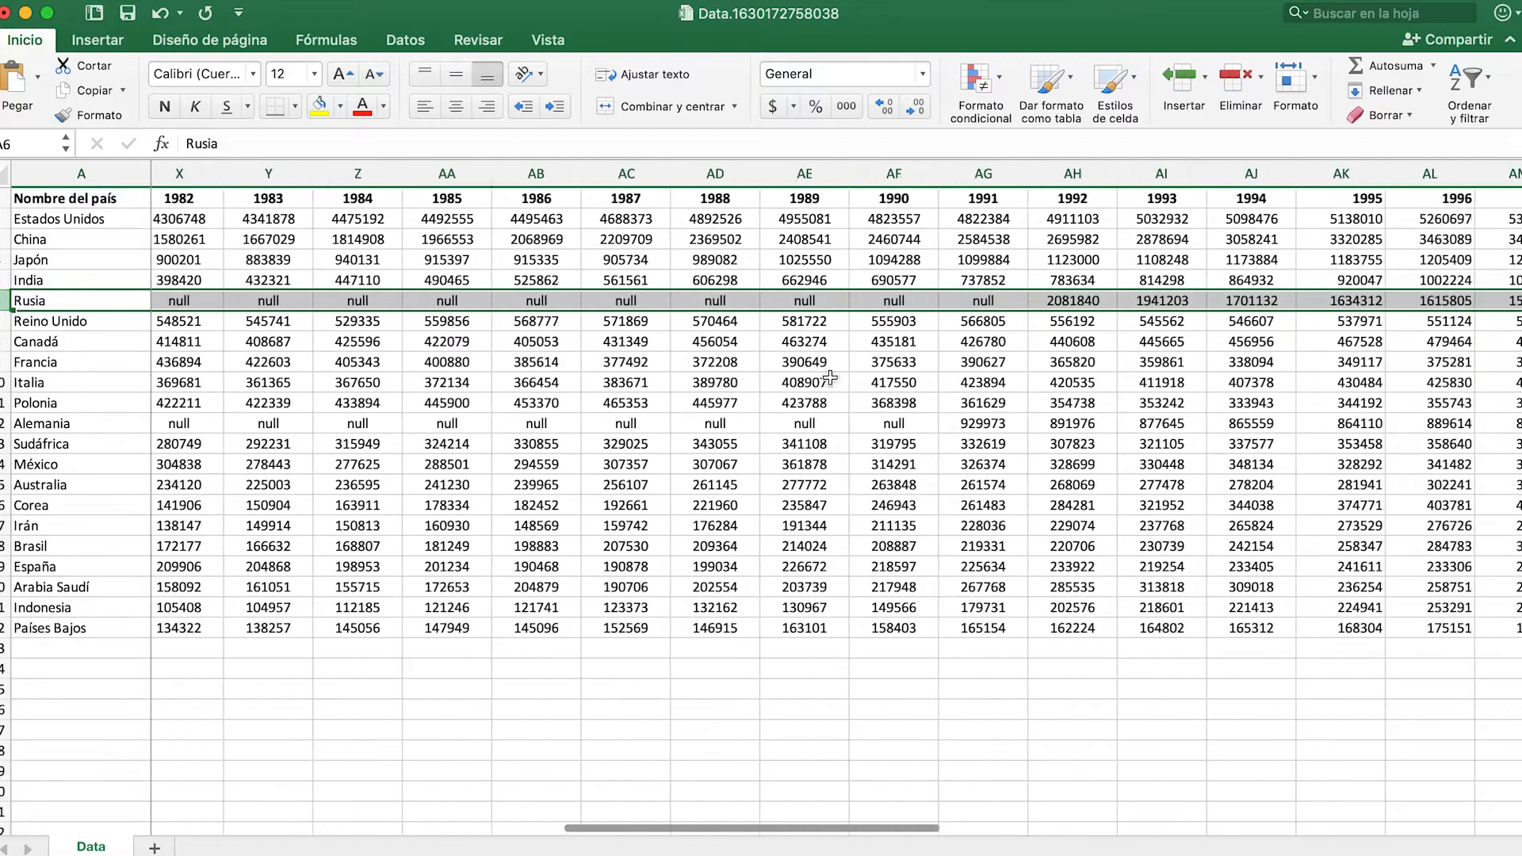
pyautogui.hscroll(2, 830, 379)
pyautogui.click(872, 423)
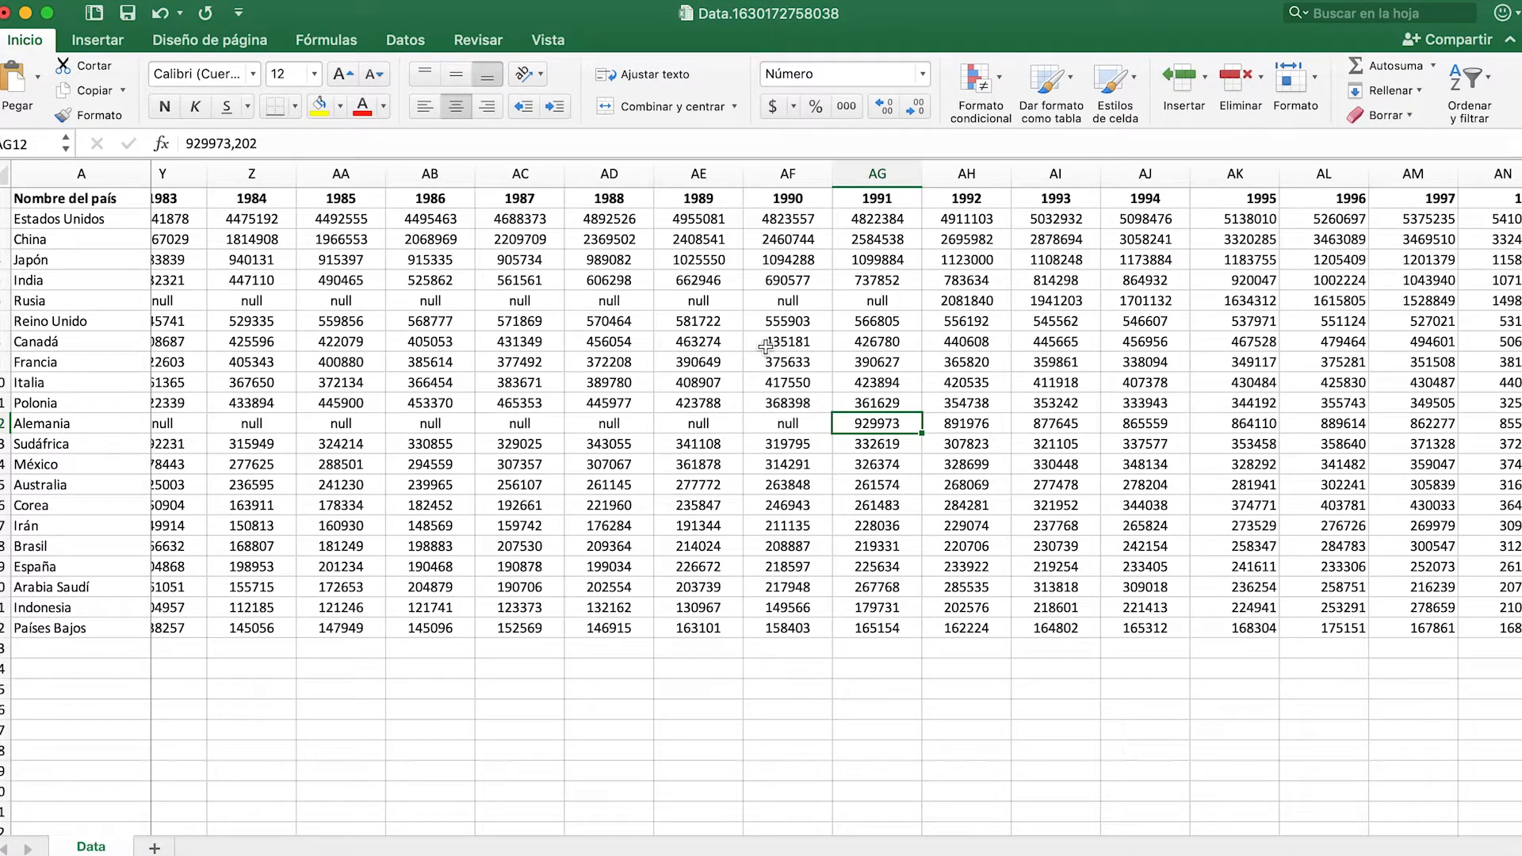
pyautogui.hscroll(-15, 765, 346)
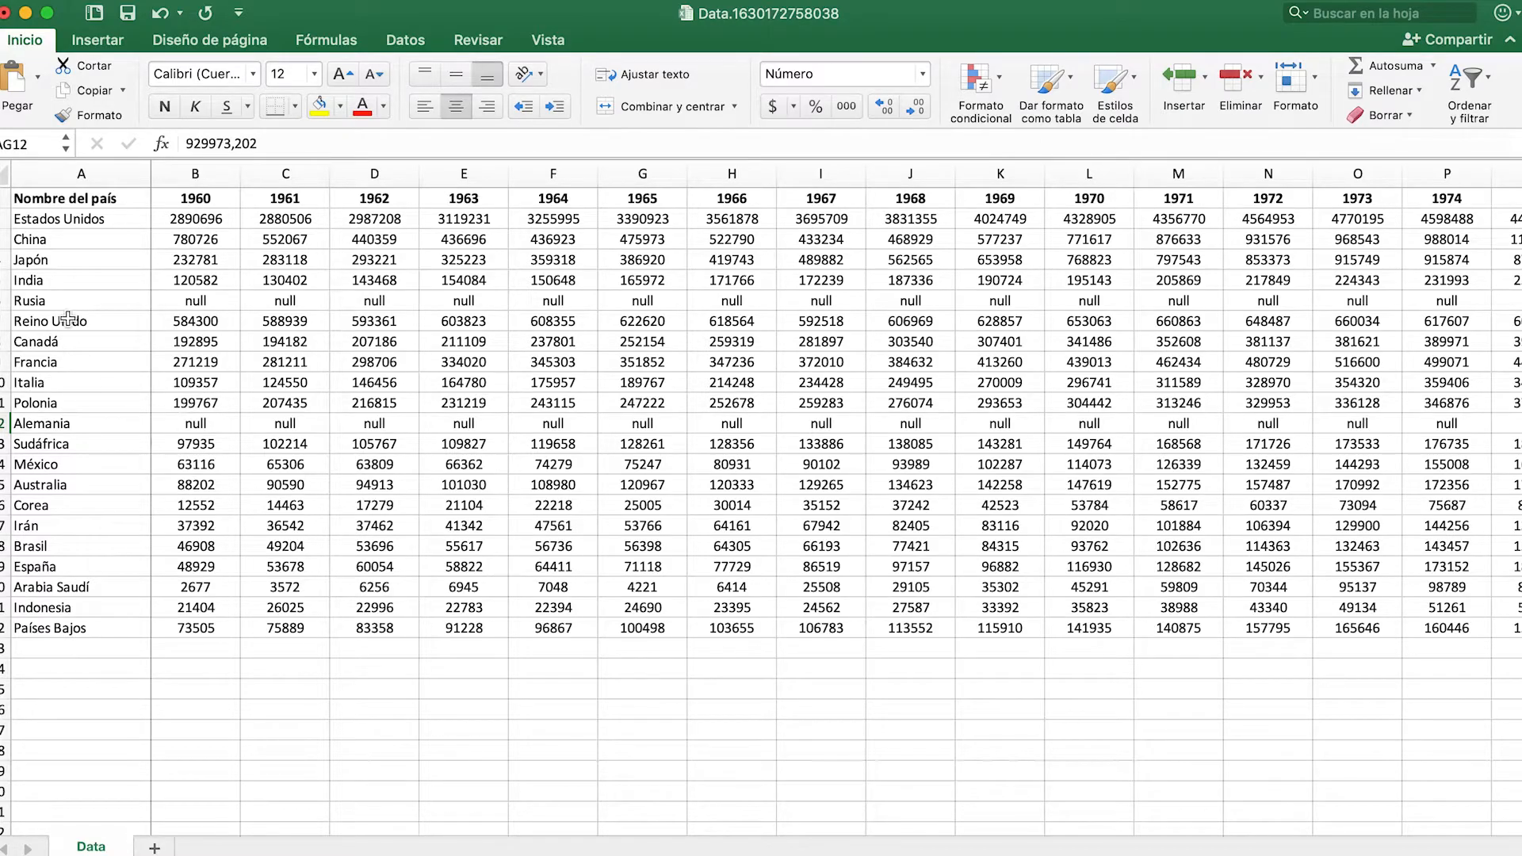
# Step: Copy the entire Data worksheet in Excel and switch back to Flourish in the browser
pyautogui.click(5, 174)
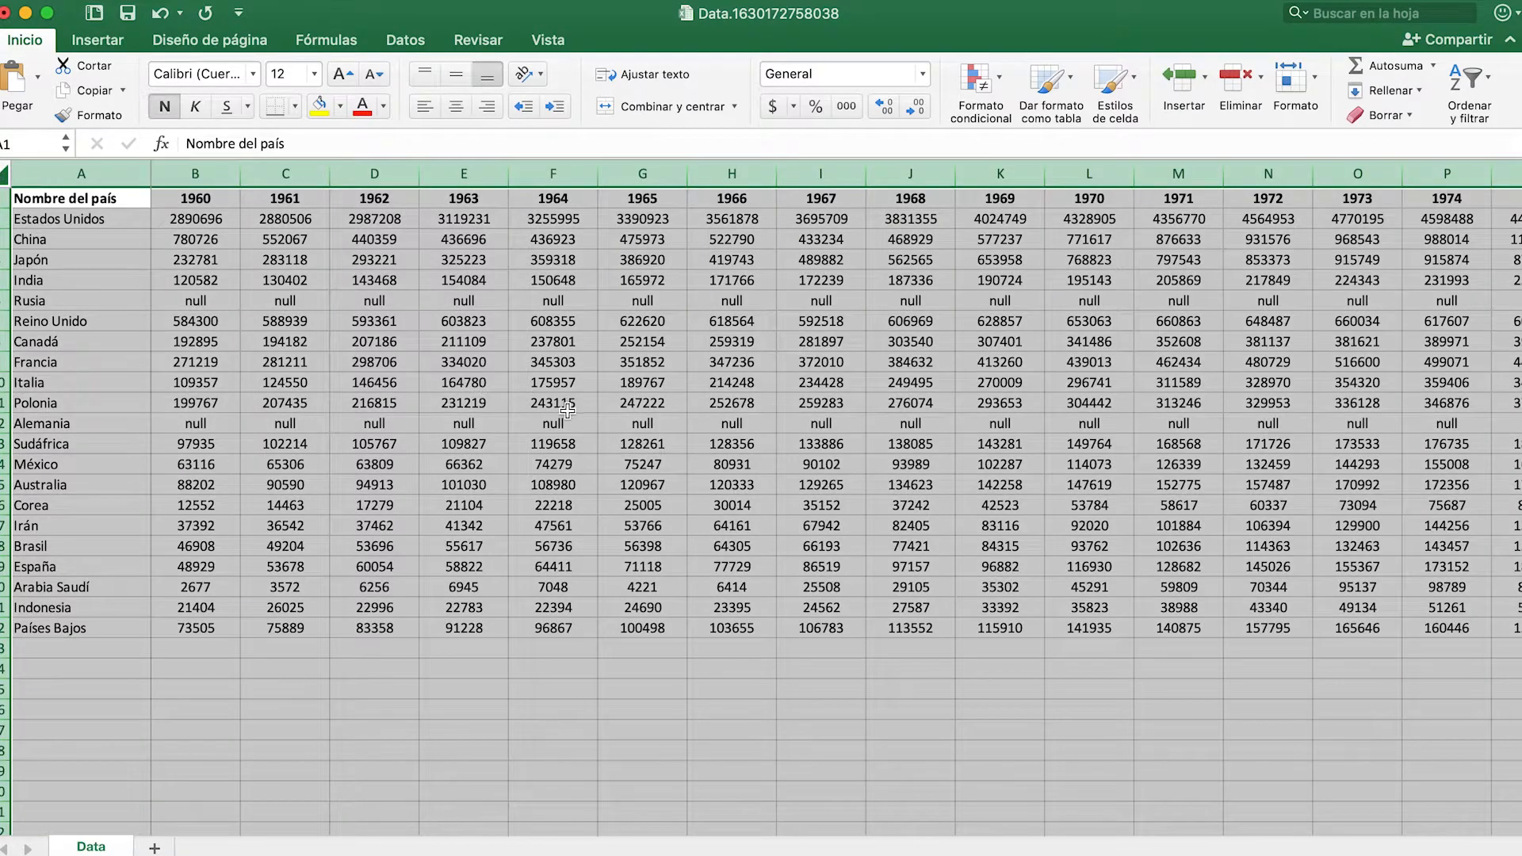
pyautogui.rightClick(574, 344)
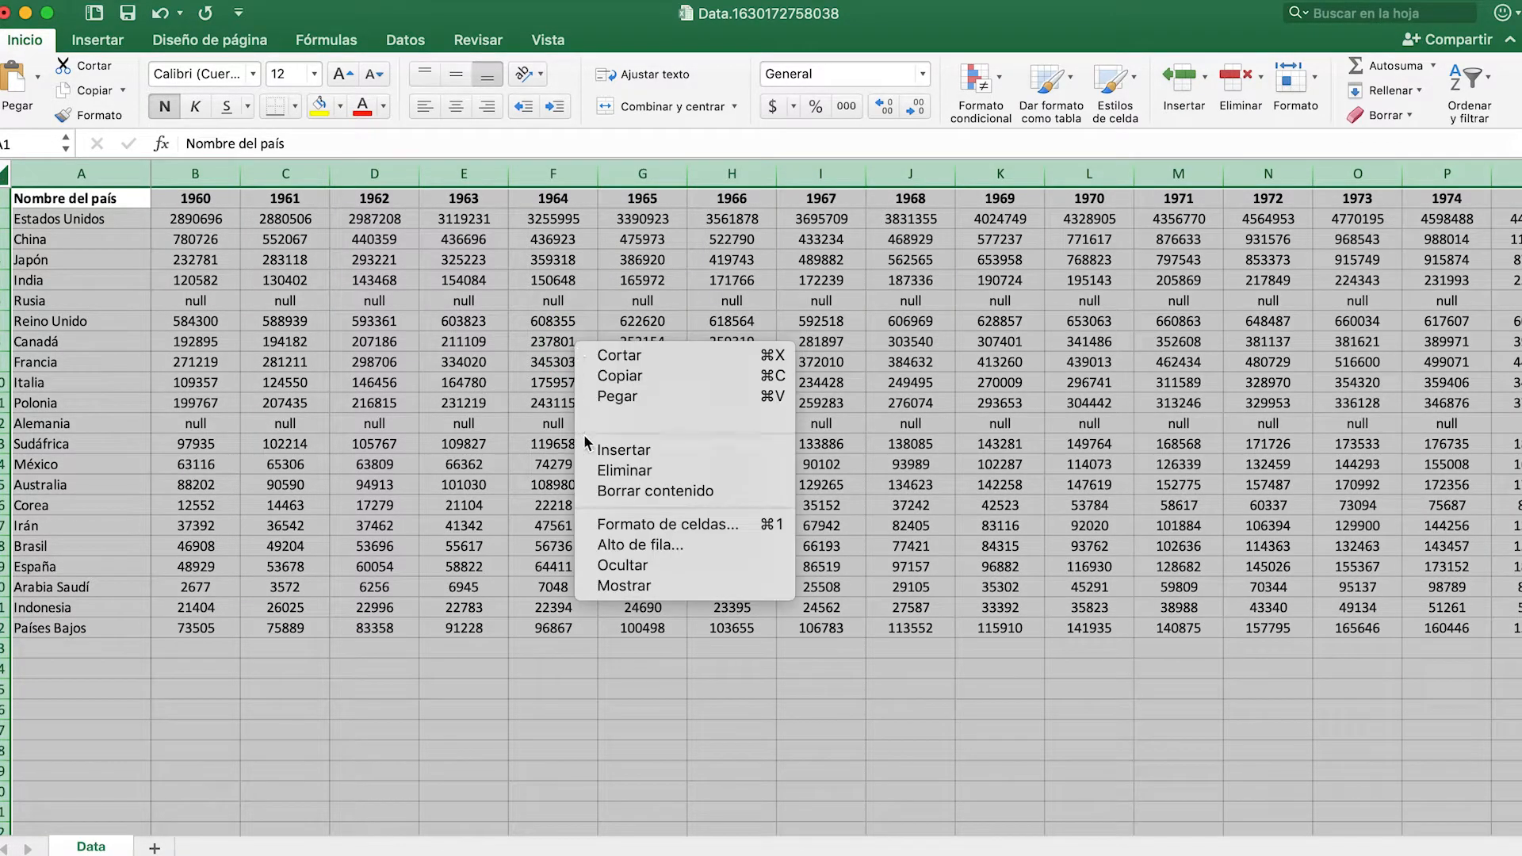
pyautogui.click(633, 377)
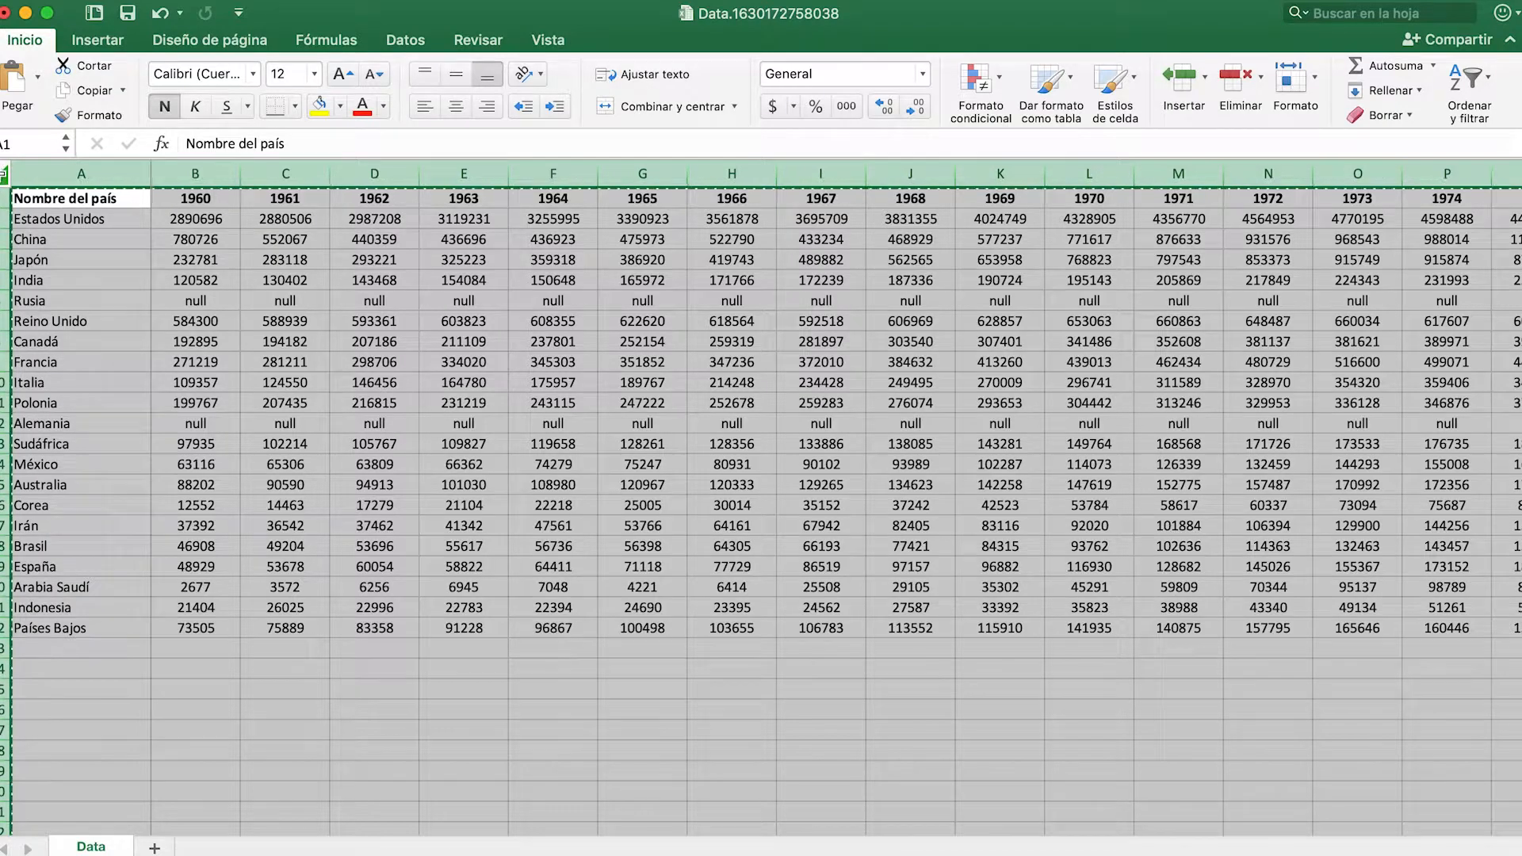
pyautogui.press('super+Tab')
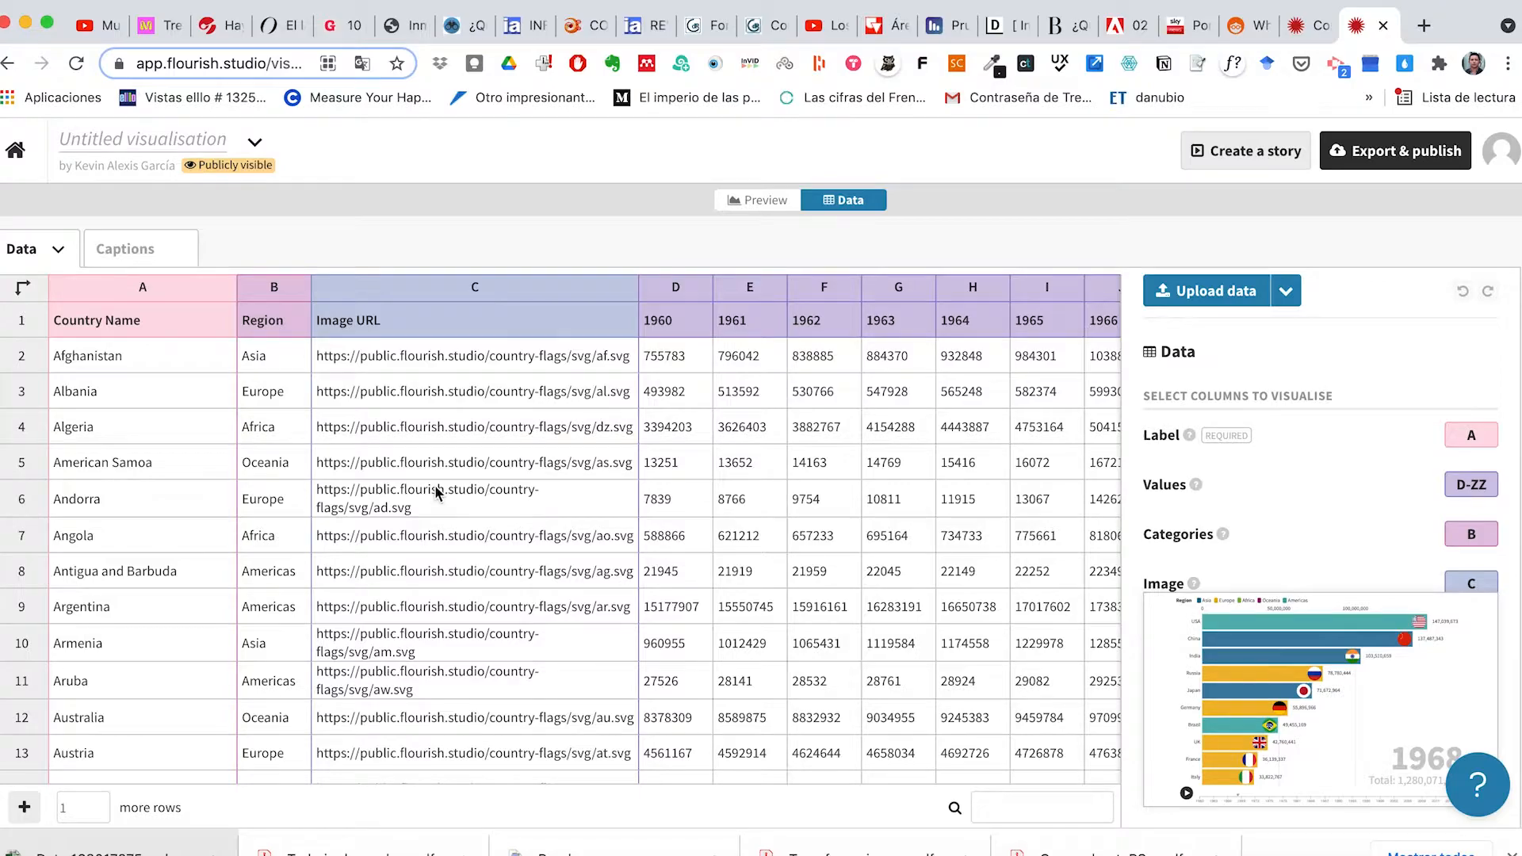
# Step: Clear the sample data below the header row, starting at the first country in cell A2 and extending across the year columns
pyautogui.scroll(-5, 555, 511)
pyautogui.scroll(5, 169, 422)
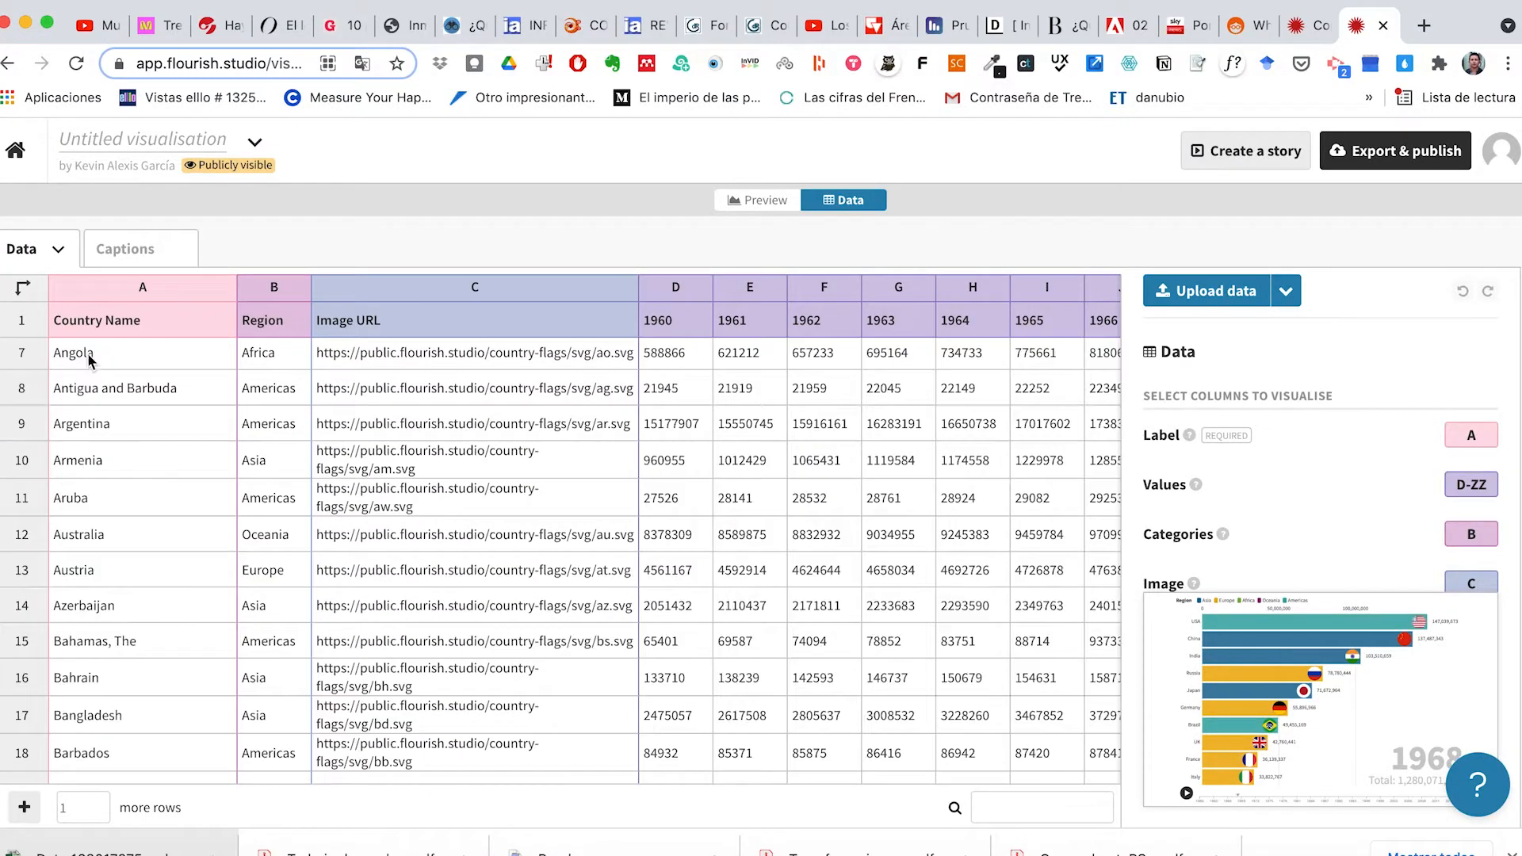
pyautogui.hscroll(1, 134, 436)
pyautogui.hscroll(-1, 95, 350)
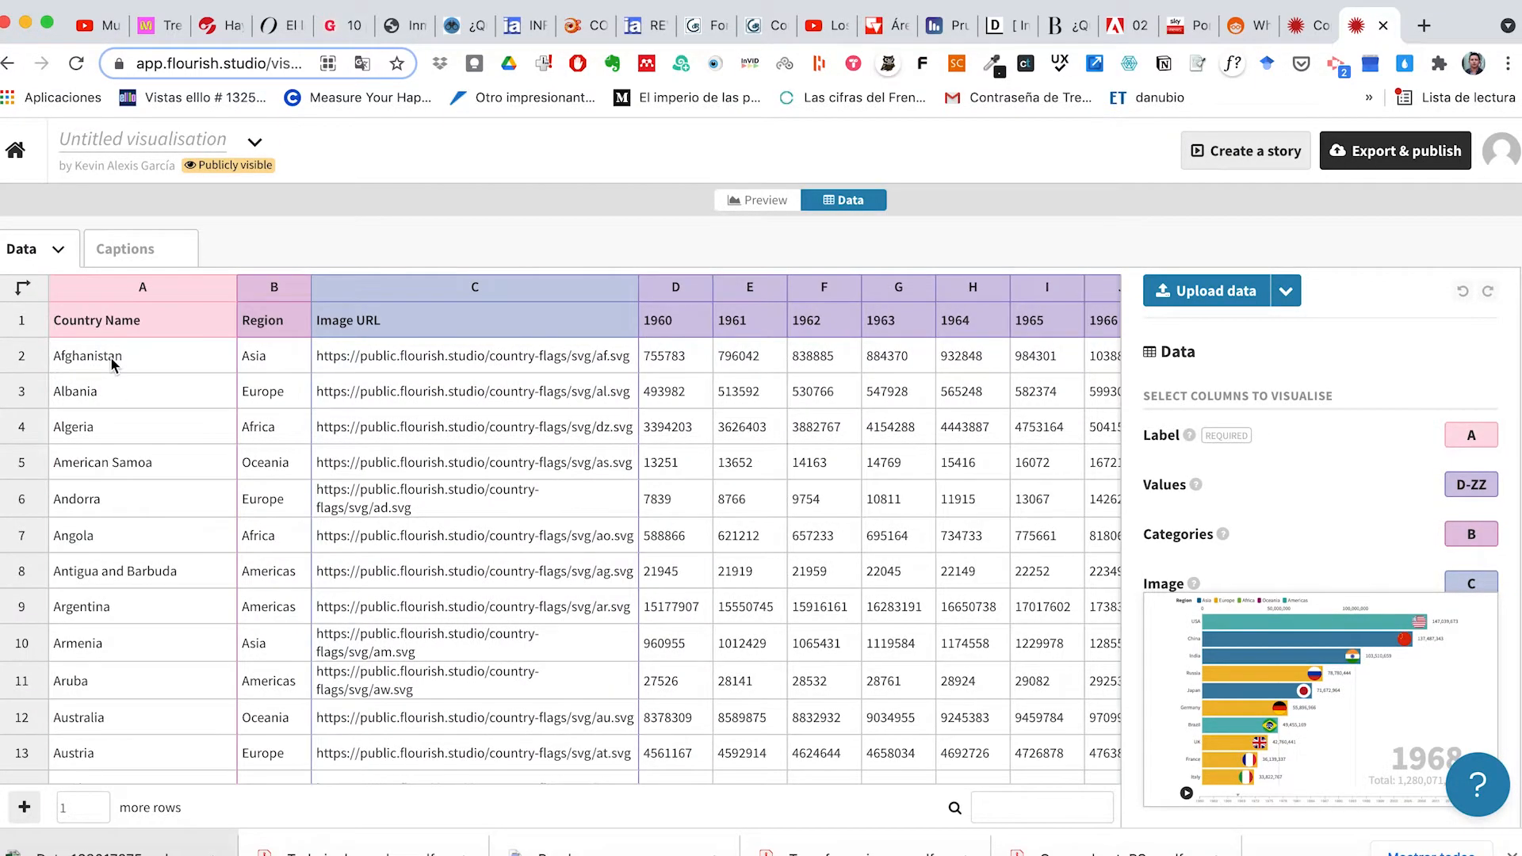
pyautogui.click(109, 382)
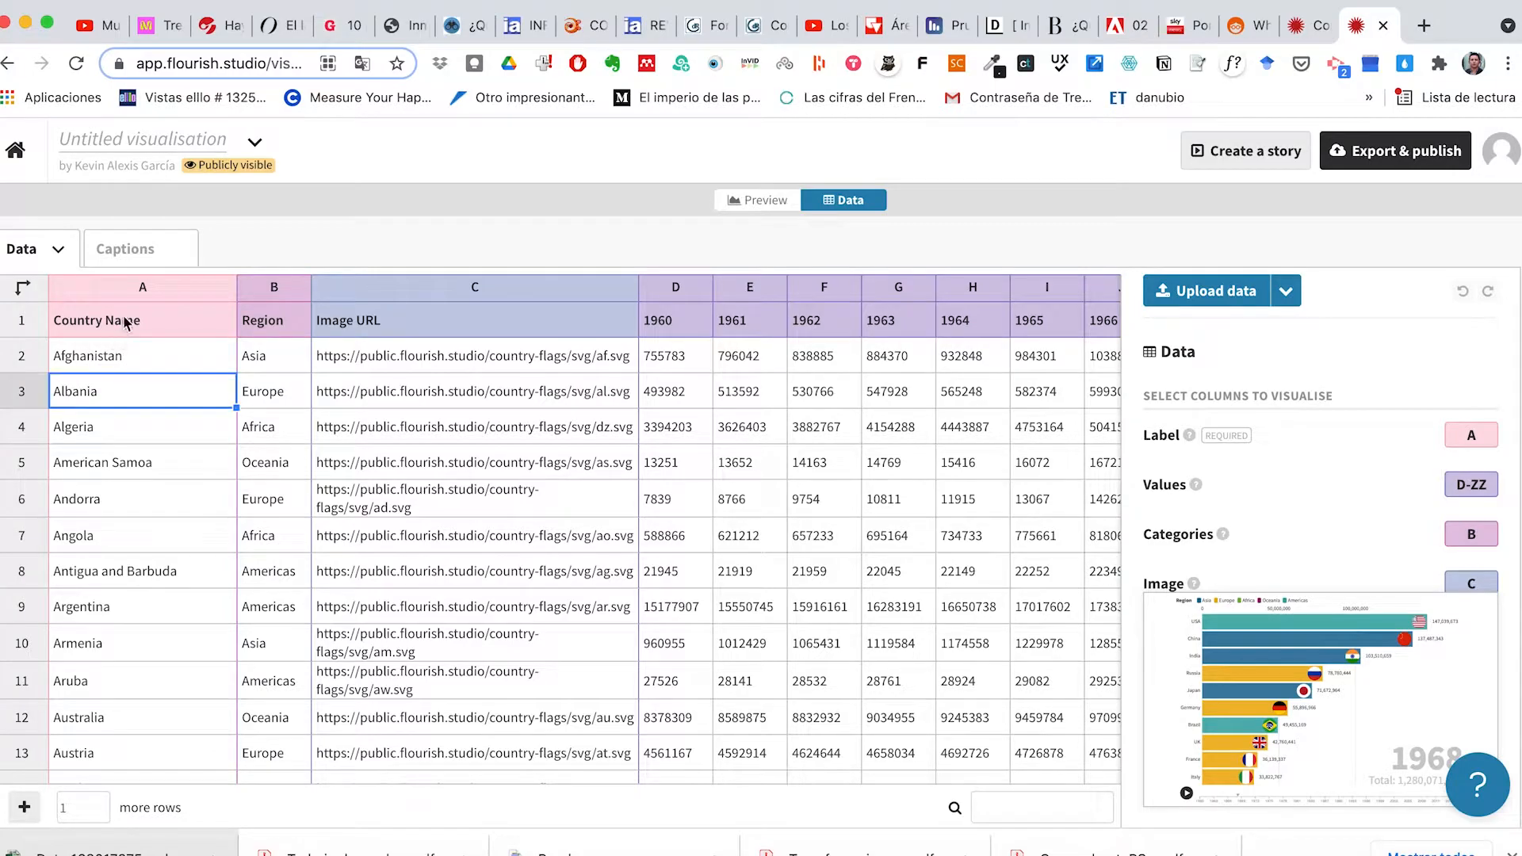
pyautogui.click(113, 354)
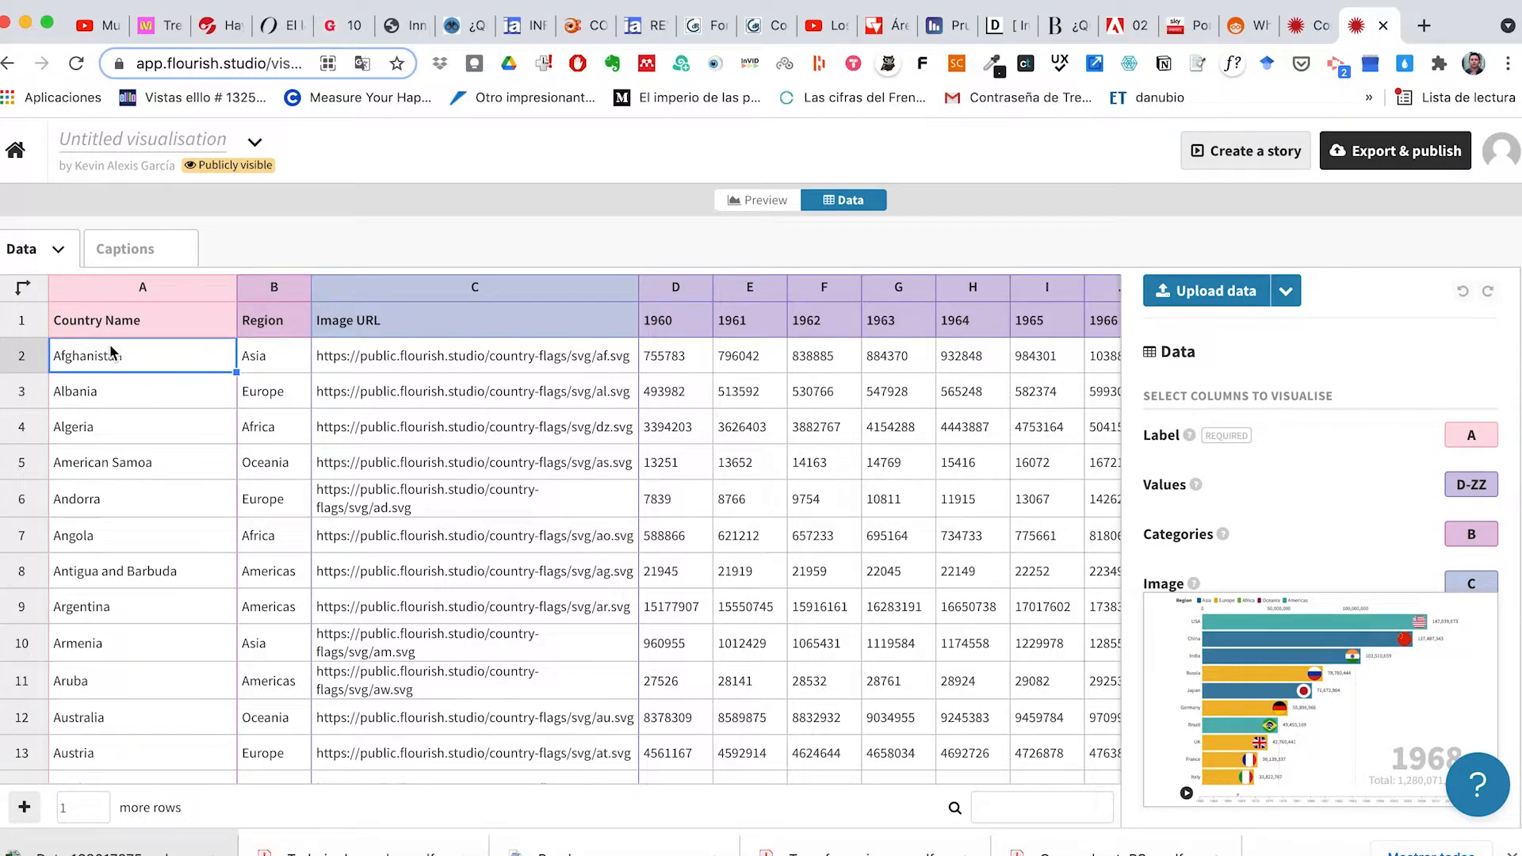
pyautogui.hotkey('shift', 'Right')
pyautogui.hotkey('shift', 'Right')
pyautogui.hotkey('shift', 'Right')
pyautogui.hotkey('shift', 'Right')
pyautogui.hotkey('shift', 'Right')
pyautogui.hotkey('shift', 'Right')
pyautogui.hotkey('shift', 'Right')
pyautogui.hotkey('shift', 'Right')
pyautogui.hotkey('shift', 'Right')
pyautogui.hotkey('shift', 'Right')
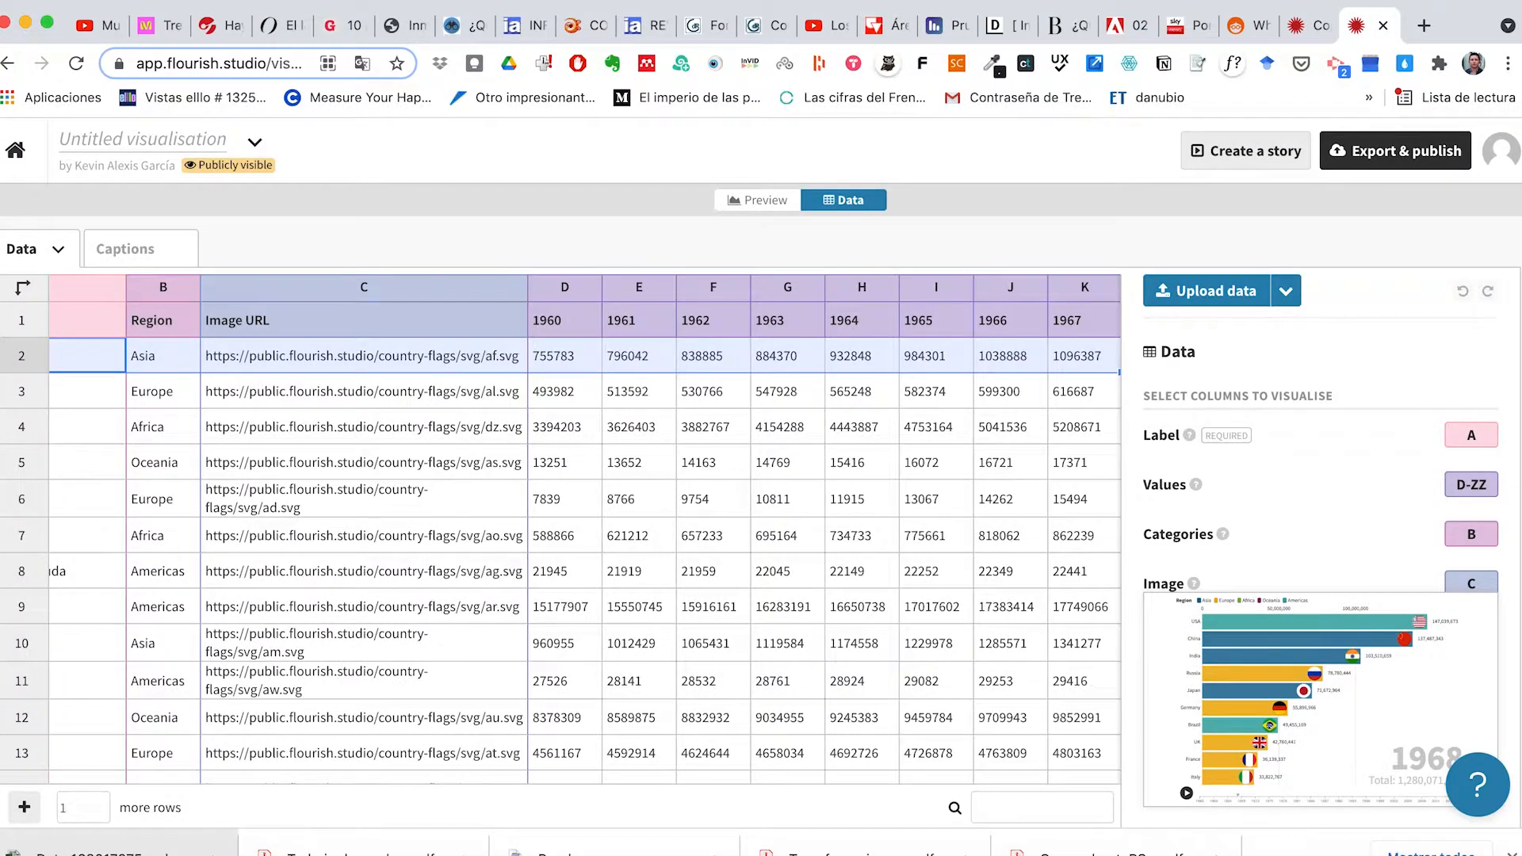
pyautogui.hotkey('shift', 'Right')
pyautogui.hotkey('shift', 'Right')
pyautogui.hotkey('shift', 'Right')
pyautogui.hotkey('shift', 'Right')
pyautogui.hotkey('shift', 'Right')
pyautogui.hotkey('shift', 'Right')
pyautogui.hotkey('shift', 'Right')
pyautogui.hotkey('shift', 'Right')
pyautogui.hotkey('shift', 'Right')
pyautogui.hotkey('shift', 'Right')
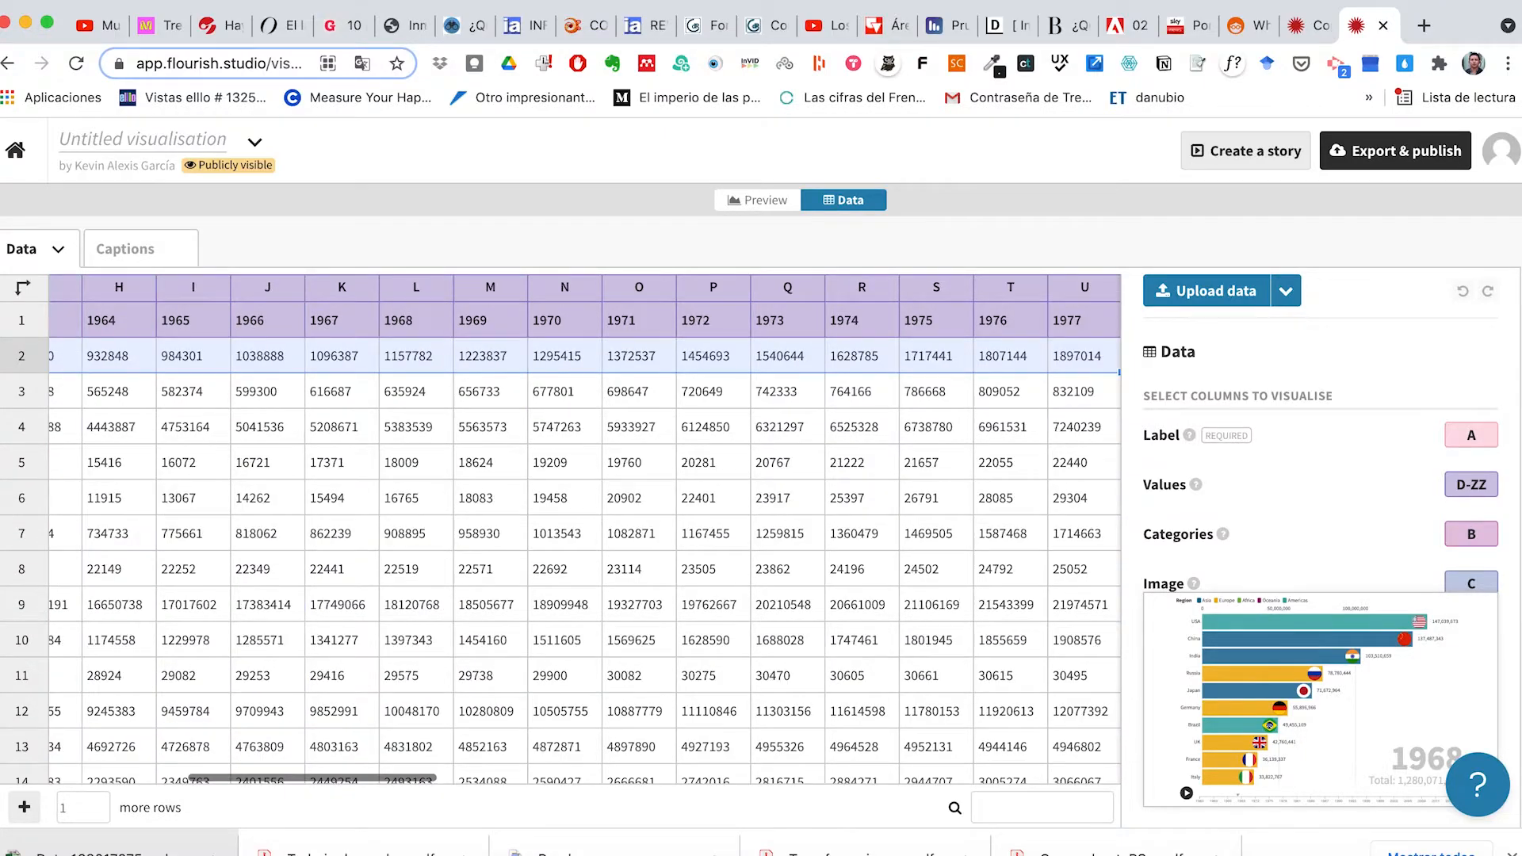
pyautogui.hotkey('shift', 'Right')
pyautogui.hotkey('shift', 'Right')
pyautogui.hotkey('shift', 'Right')
pyautogui.hotkey('shift', 'Right')
pyautogui.hotkey('shift', 'Right')
pyautogui.hotkey('shift', 'Right')
pyautogui.hotkey('shift', 'Right')
pyautogui.hotkey('shift', 'Right')
pyautogui.hotkey('shift', 'Right')
pyautogui.hotkey('shift', 'Right')
pyautogui.hotkey('shift', 'Right')
pyautogui.hotkey('shift', 'Right')
pyautogui.hotkey('shift', 'Right')
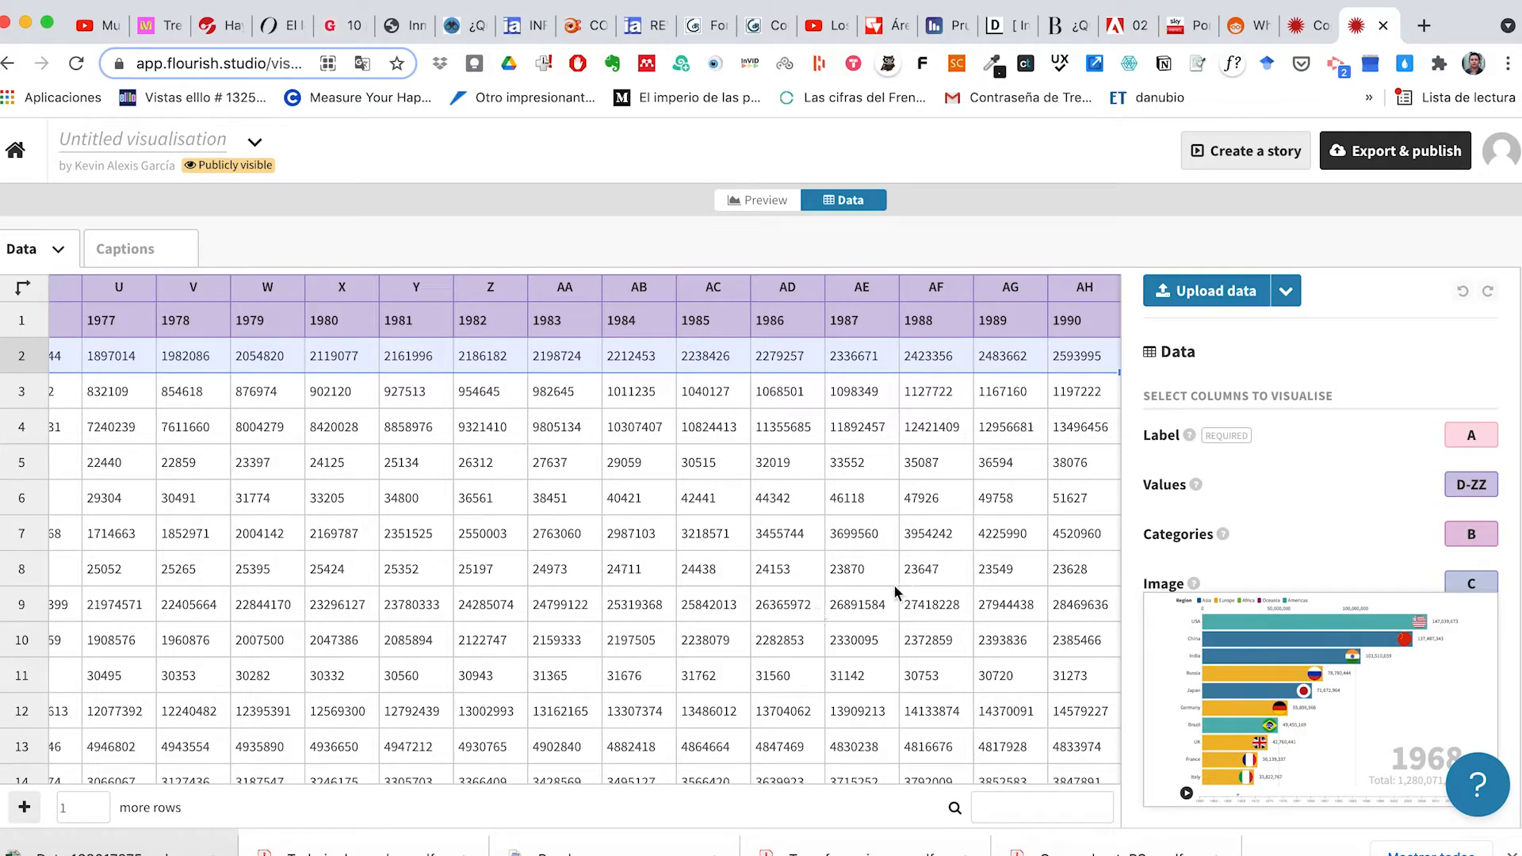
pyautogui.hotkey('shift', 'Down')
pyautogui.hotkey('shift', 'Down')
pyautogui.hotkey('shift', 'Down')
pyautogui.hotkey('shift', 'Down')
pyautogui.hotkey('shift', 'Down')
pyautogui.hotkey('shift', 'Down')
pyautogui.hotkey('shift', 'Down')
pyautogui.hotkey('shift', 'Down')
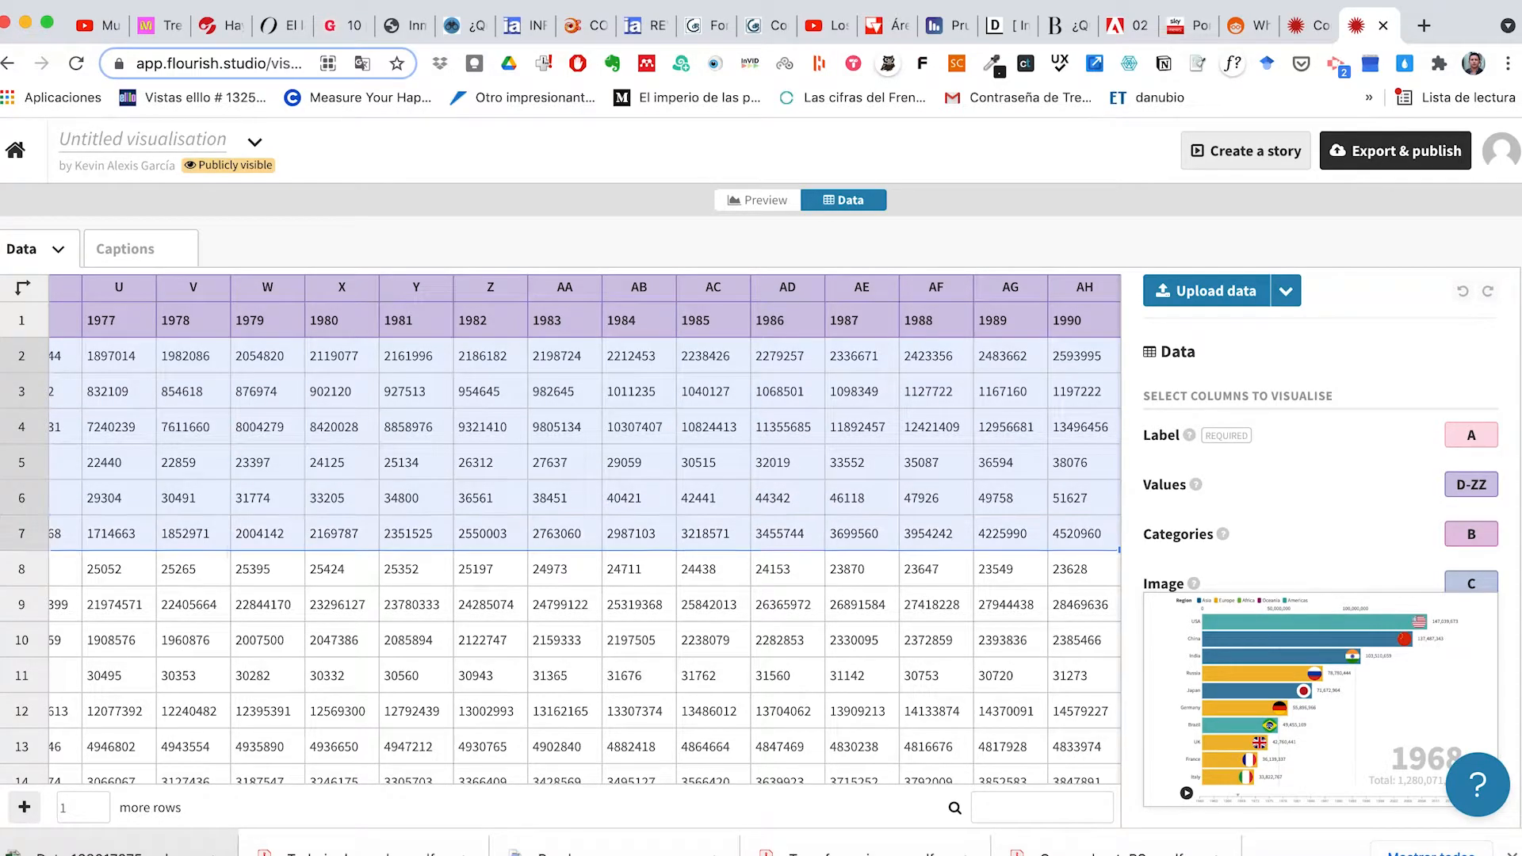
pyautogui.hotkey('shift', 'Down')
pyautogui.hotkey('shift', 'Down')
pyautogui.hotkey('shift', 'Down')
pyautogui.hotkey('shift', 'Down')
pyautogui.hotkey('shift', 'Down')
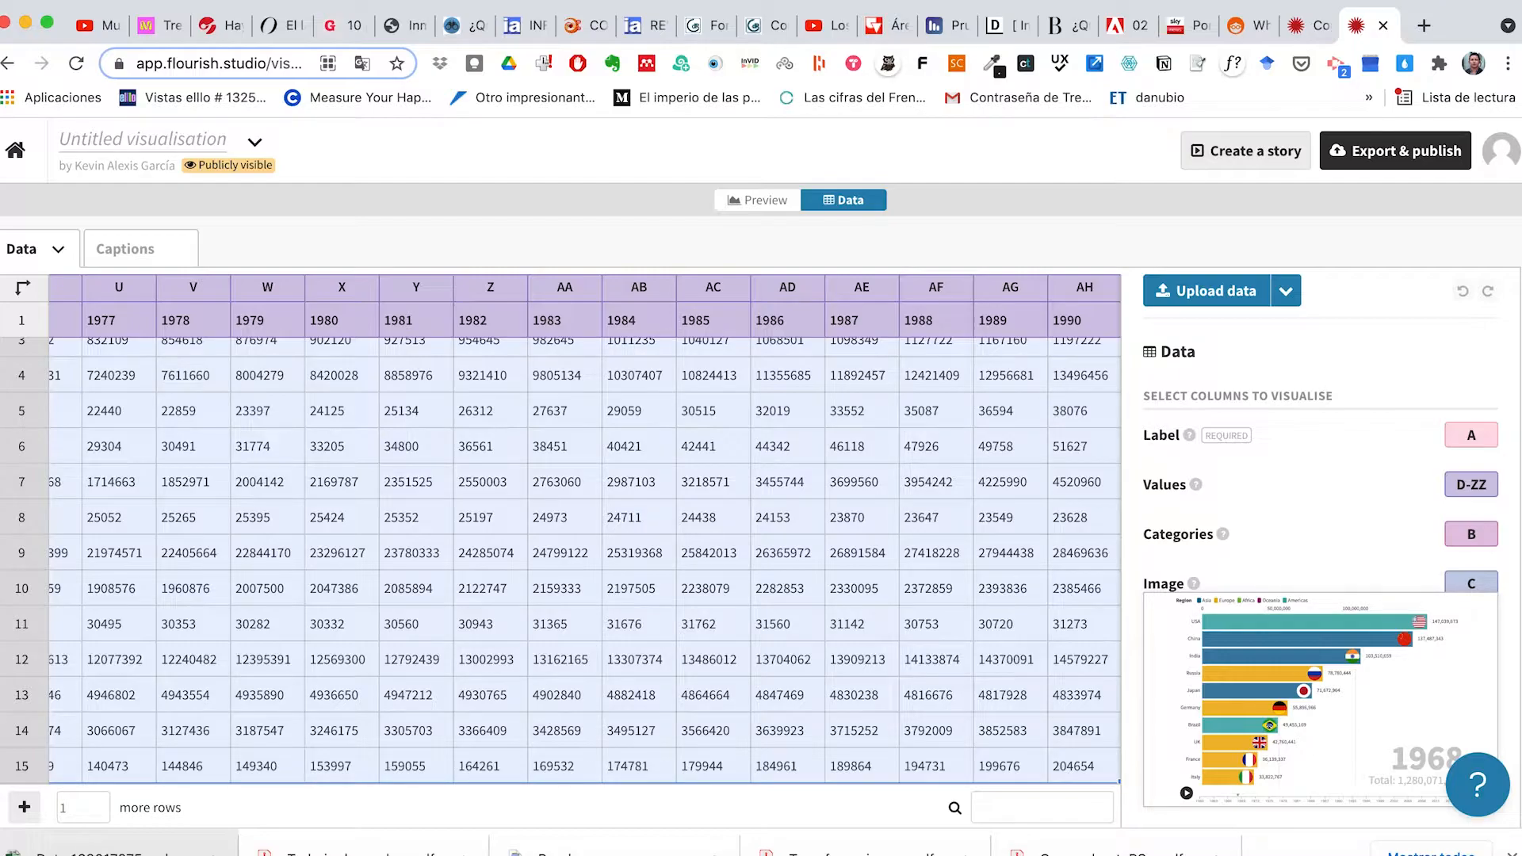
pyautogui.press('Delete')
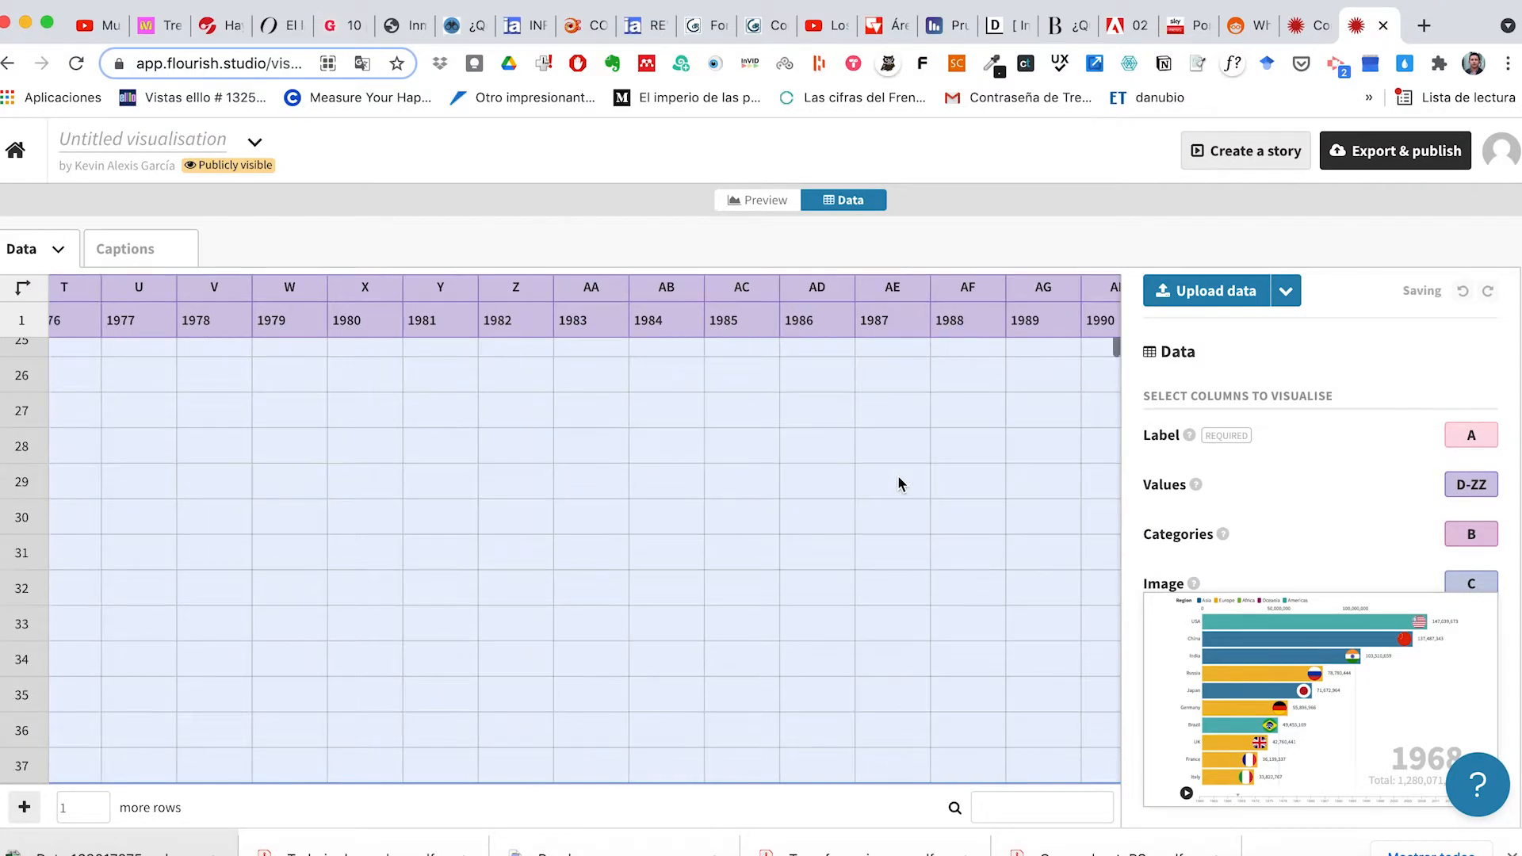
# Step: Check the year columns up to 1999 for leftover sample values
pyautogui.hscroll(6, 897, 474)
pyautogui.click(873, 478)
pyautogui.hscroll(5, 945, 464)
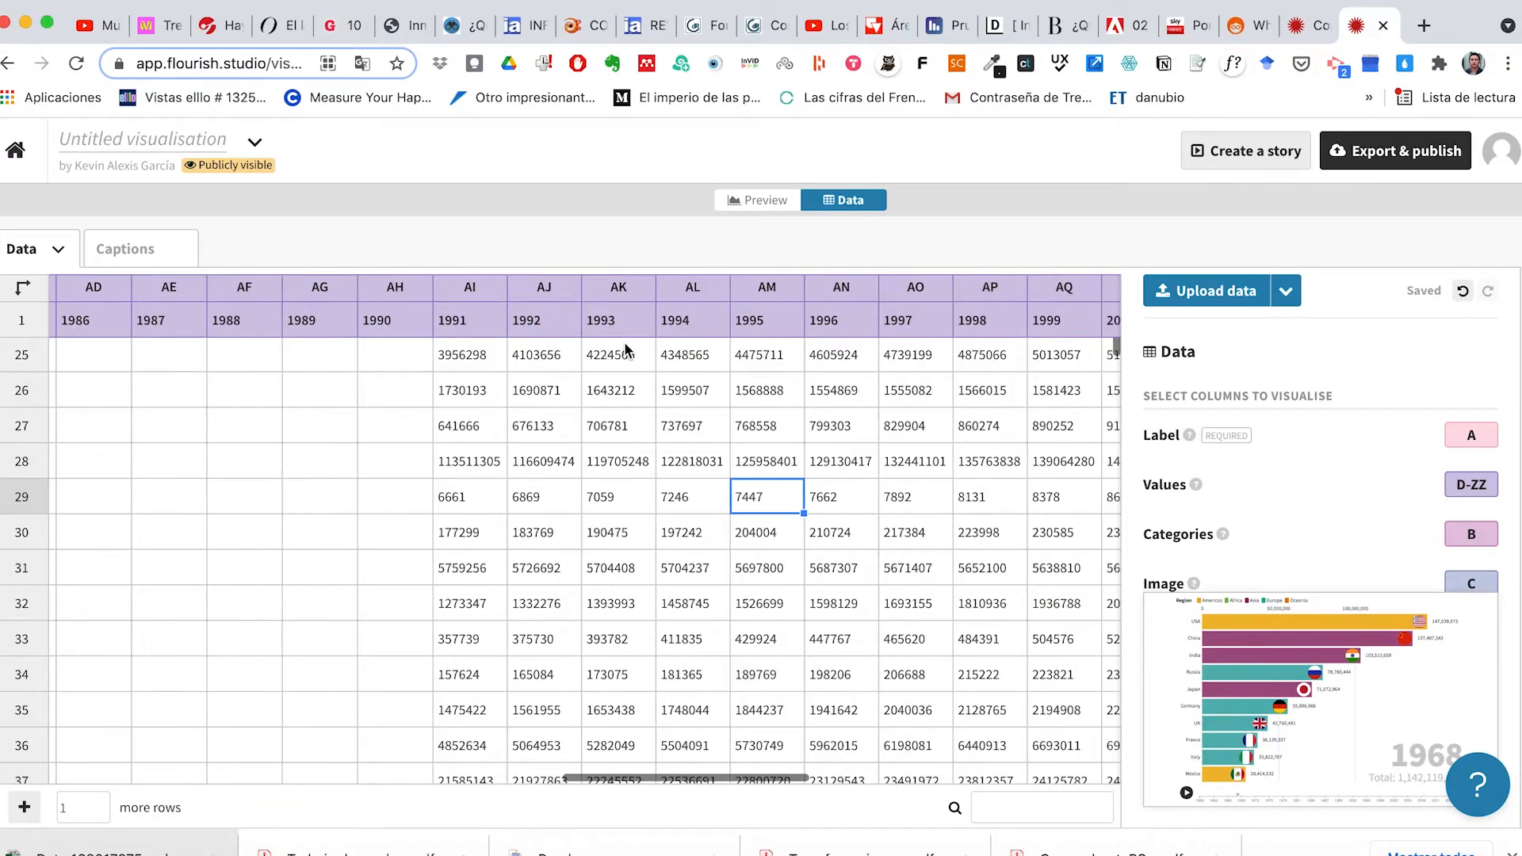
# Step: Swap the rows and columns of the data sheet and check the transposed year list
pyautogui.hscroll(-15, 442, 412)
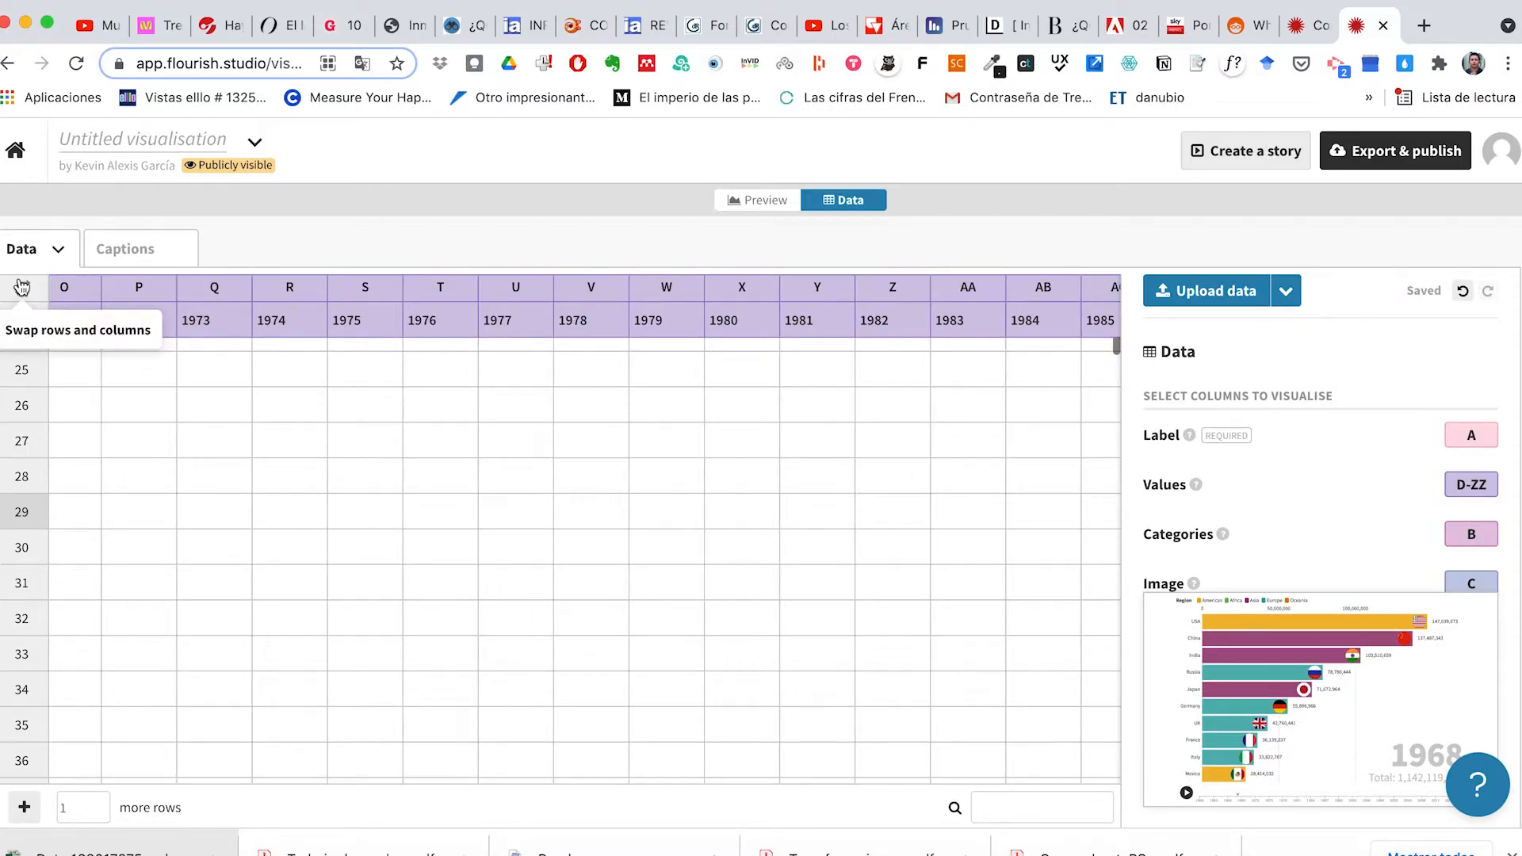
pyautogui.hscroll(-10, 32, 300)
pyautogui.hscroll(-5, 31, 300)
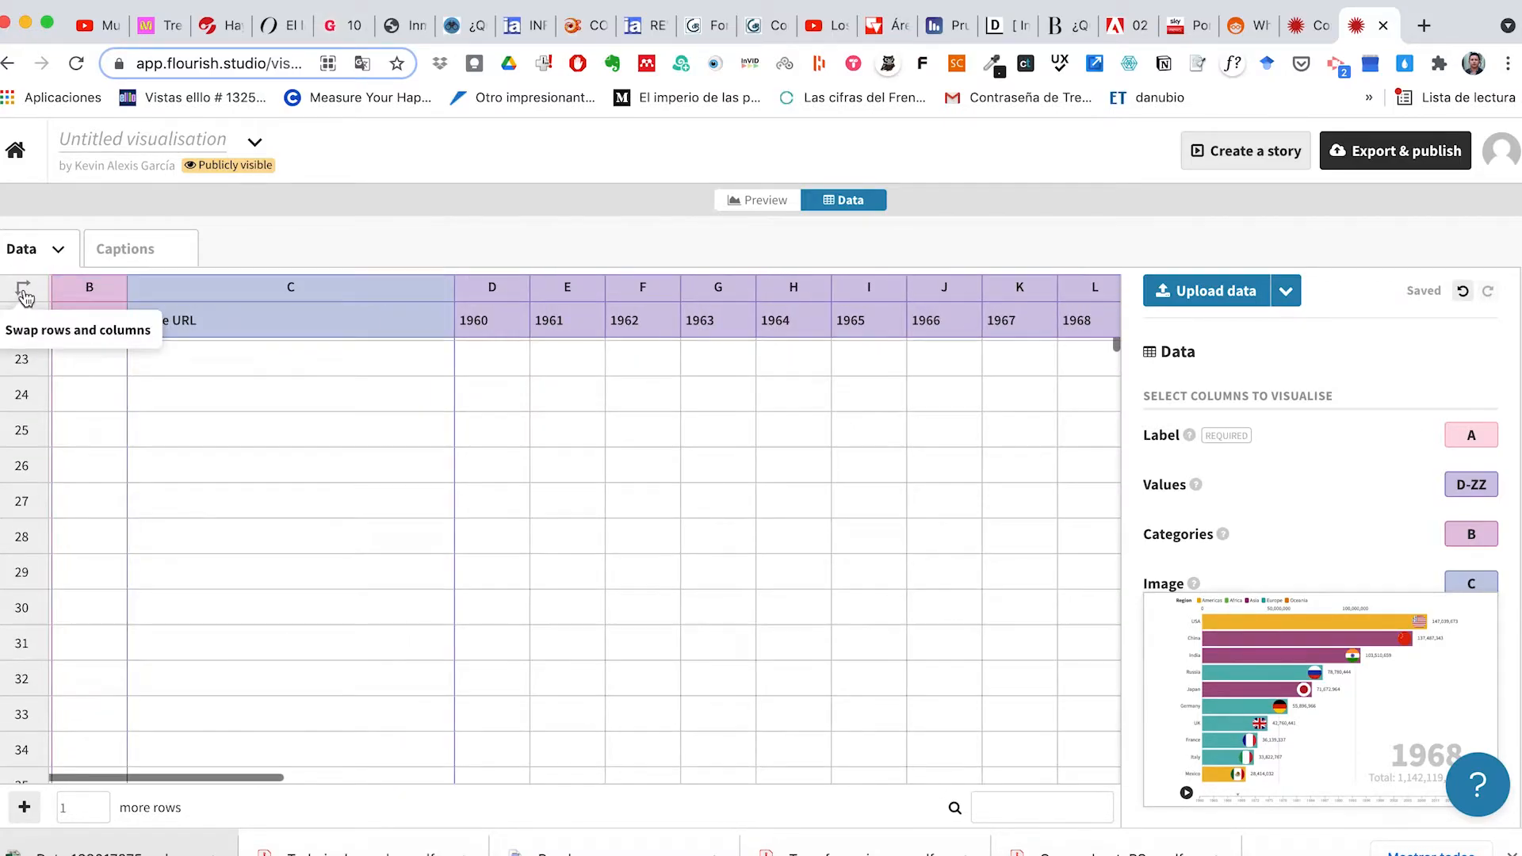
pyautogui.click(350, 453)
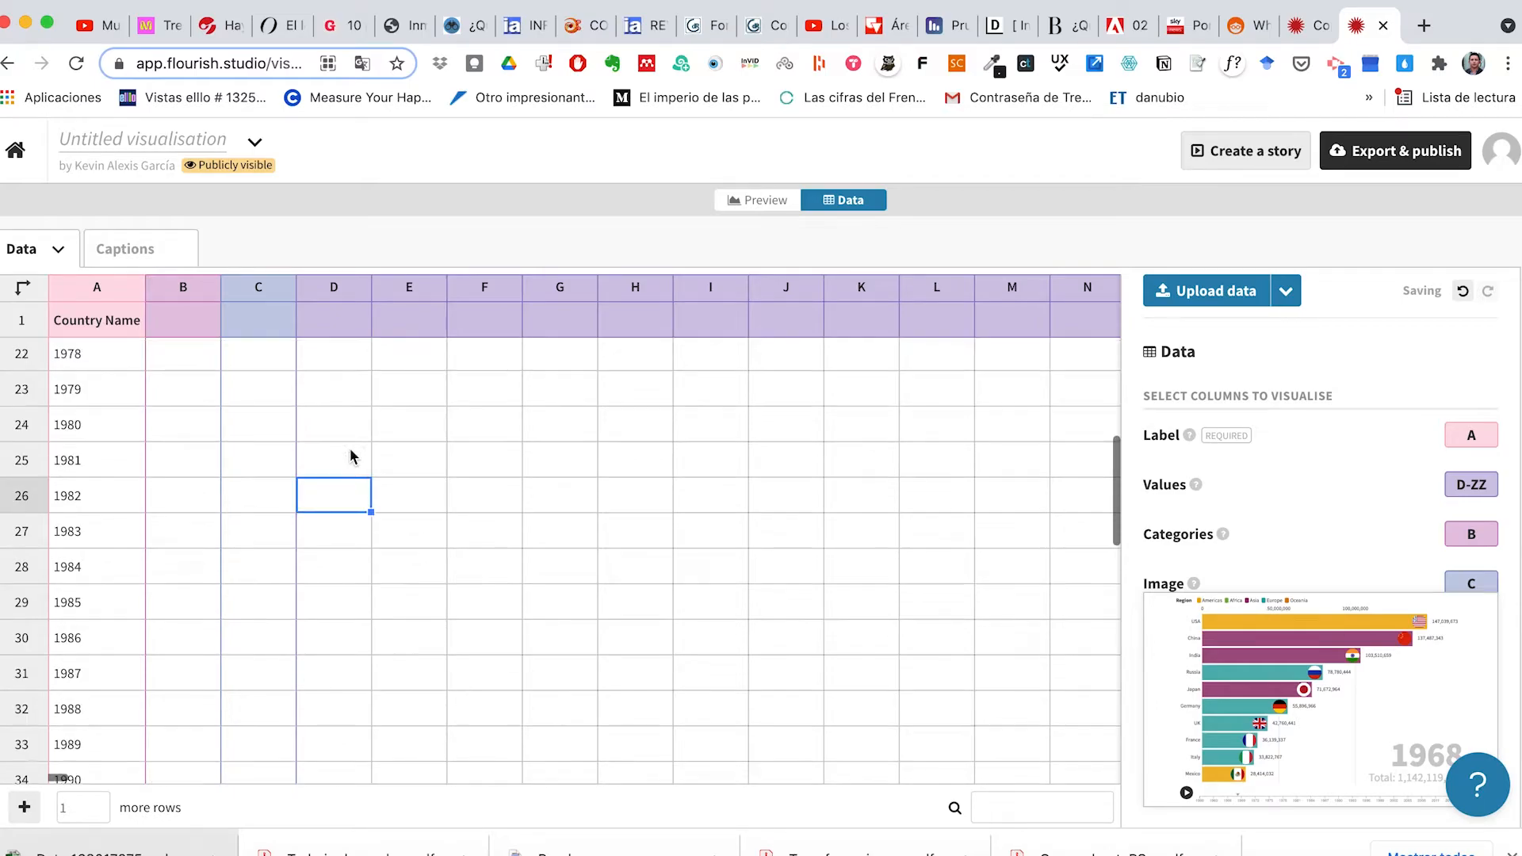
pyautogui.scroll(2, 97, 351)
pyautogui.click(96, 350)
pyautogui.scroll(3, 354, 401)
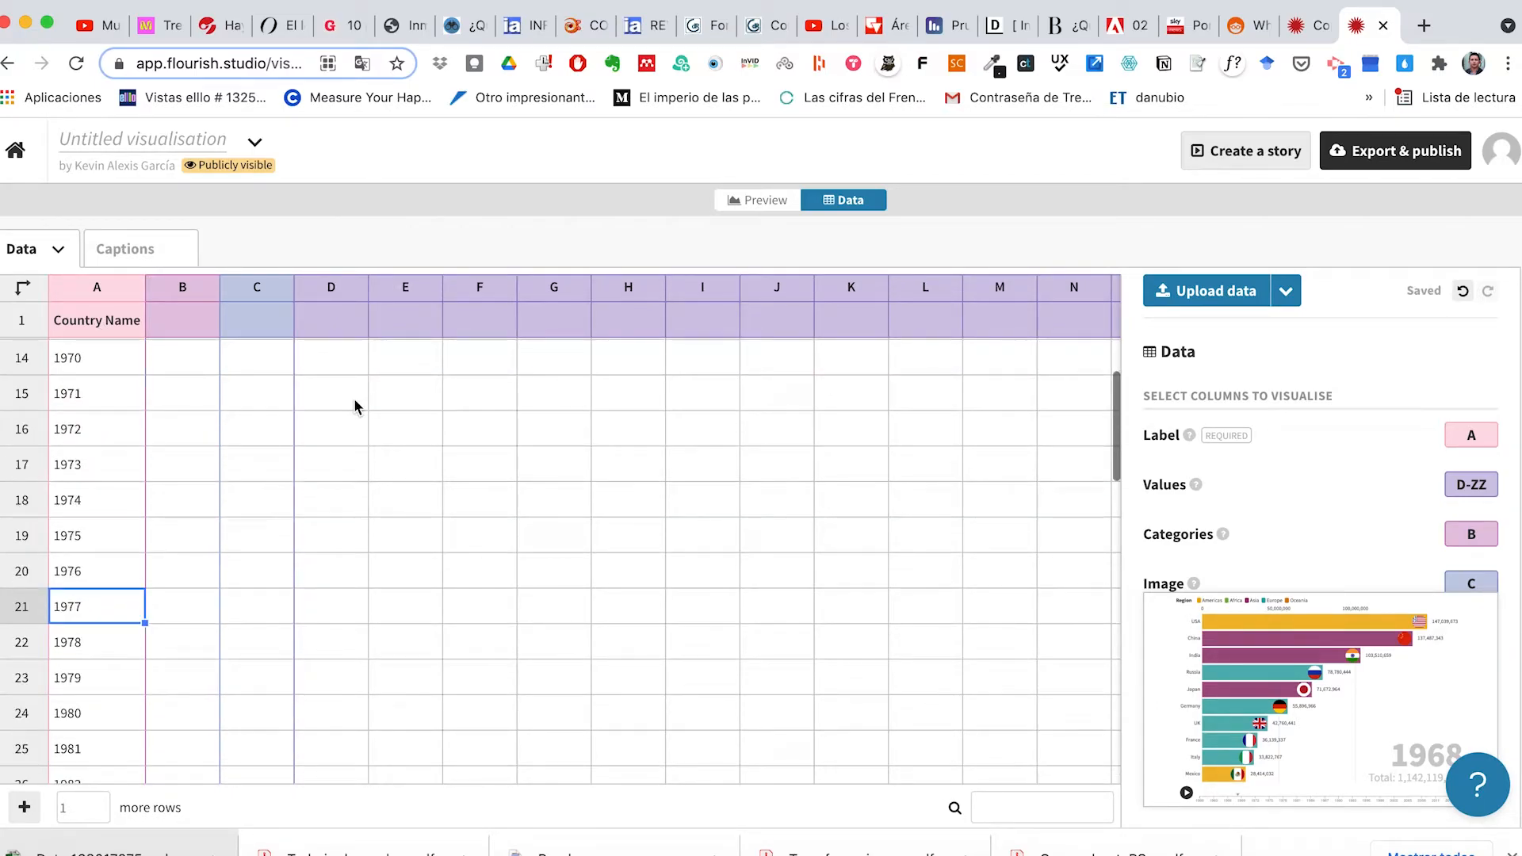
# Step: Clear every cell of the data sheet, including the headers, and check that the columns are empty
pyautogui.hotkey('ctrl', 'a')
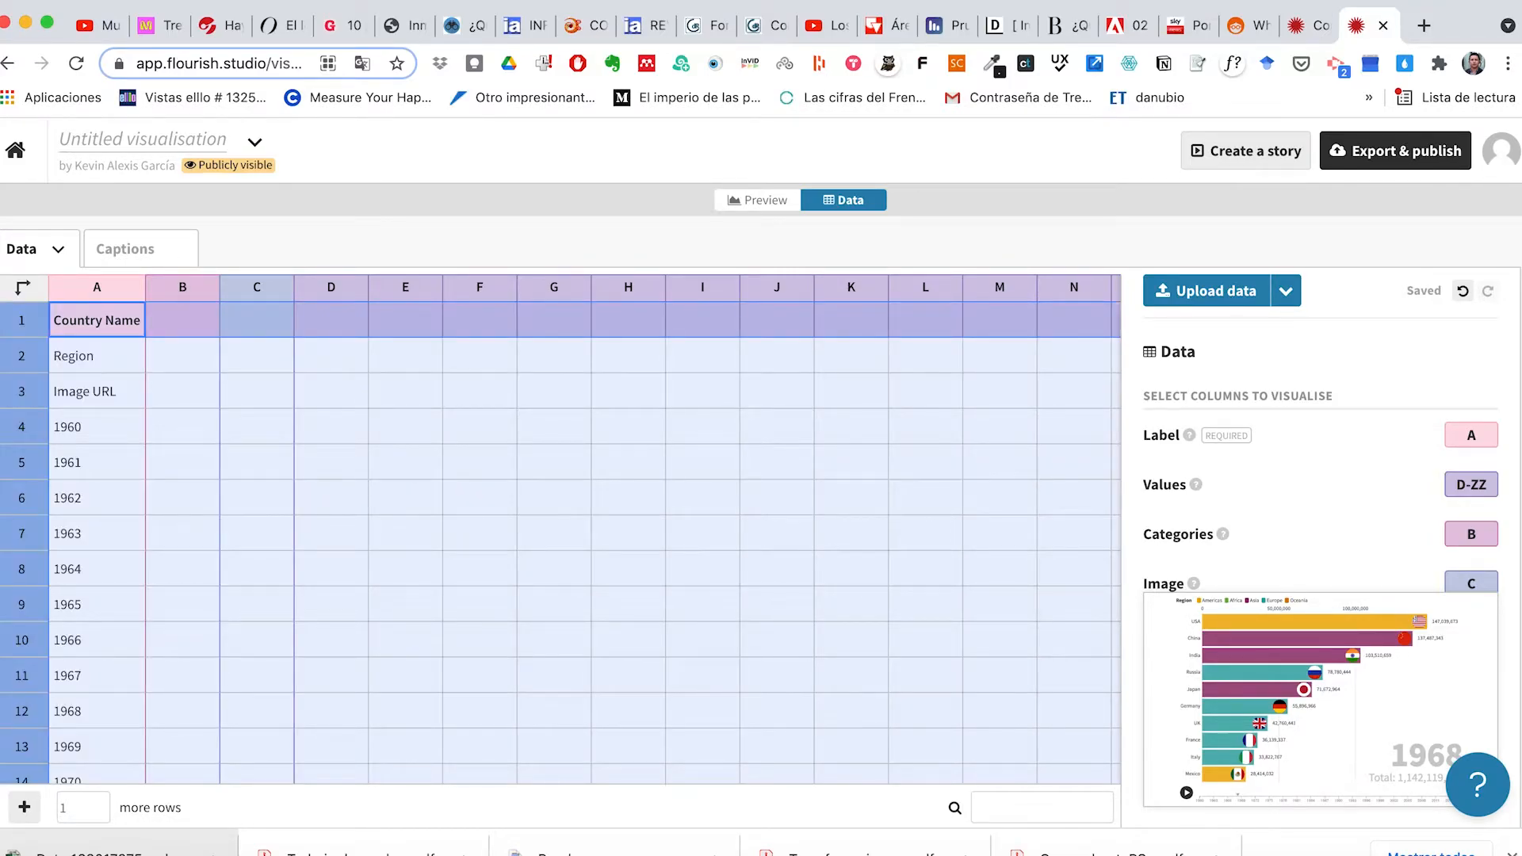
pyautogui.press('Delete')
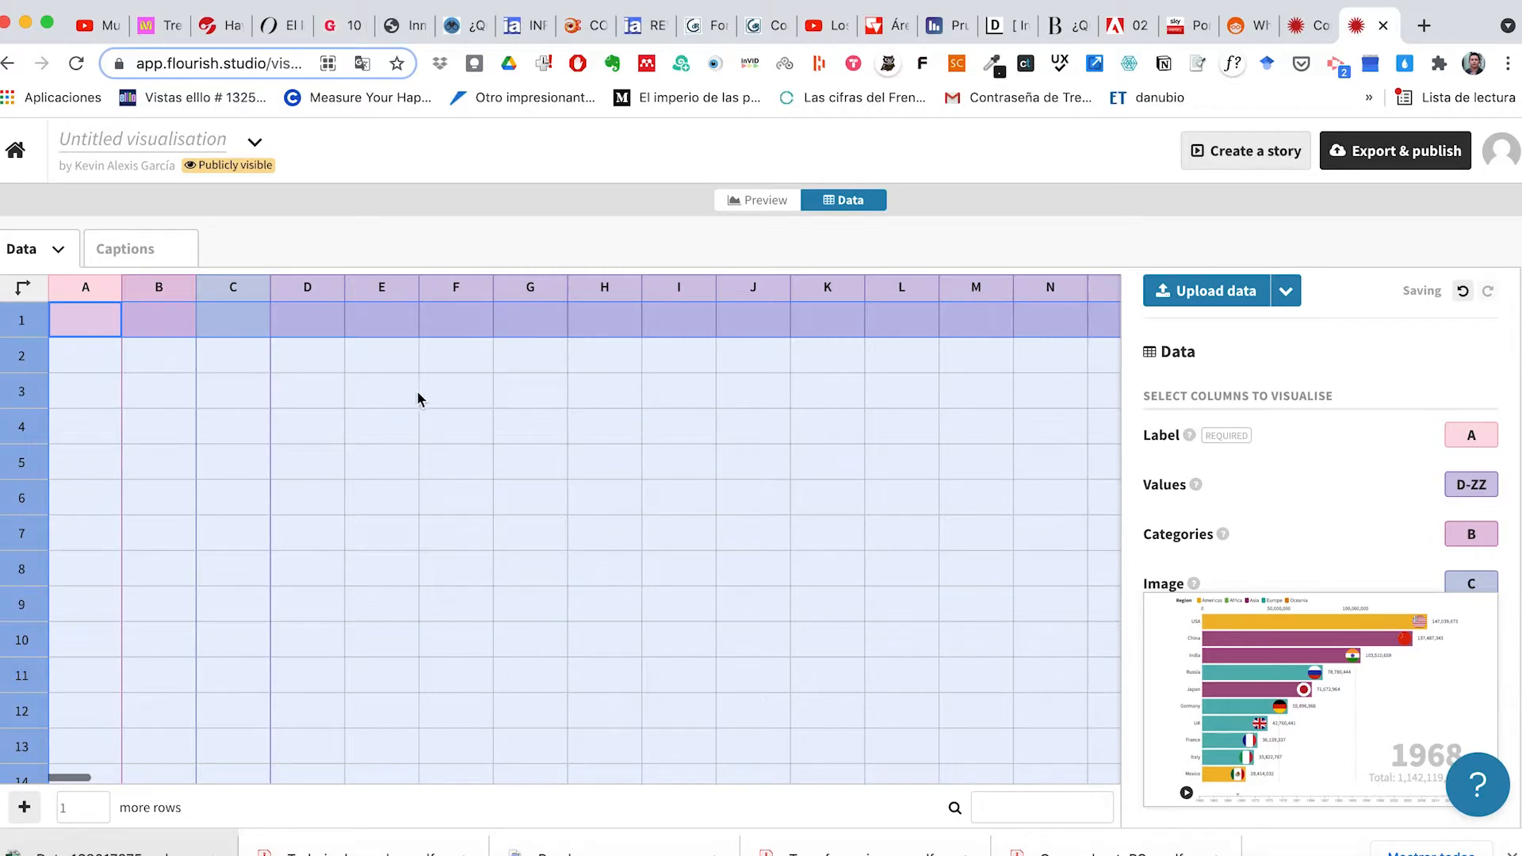
pyautogui.click(445, 412)
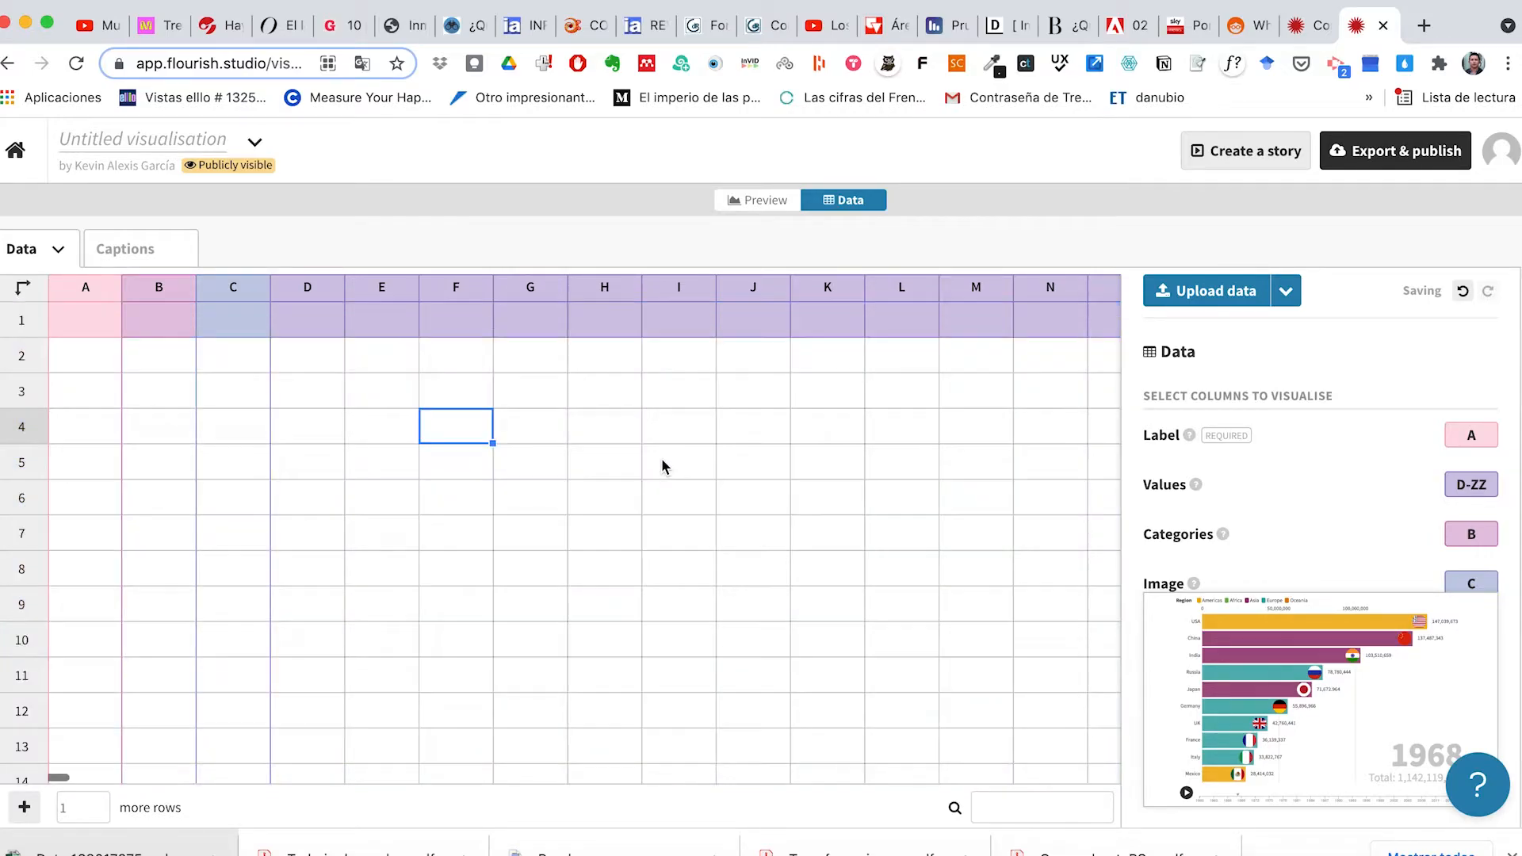
pyautogui.click(662, 466)
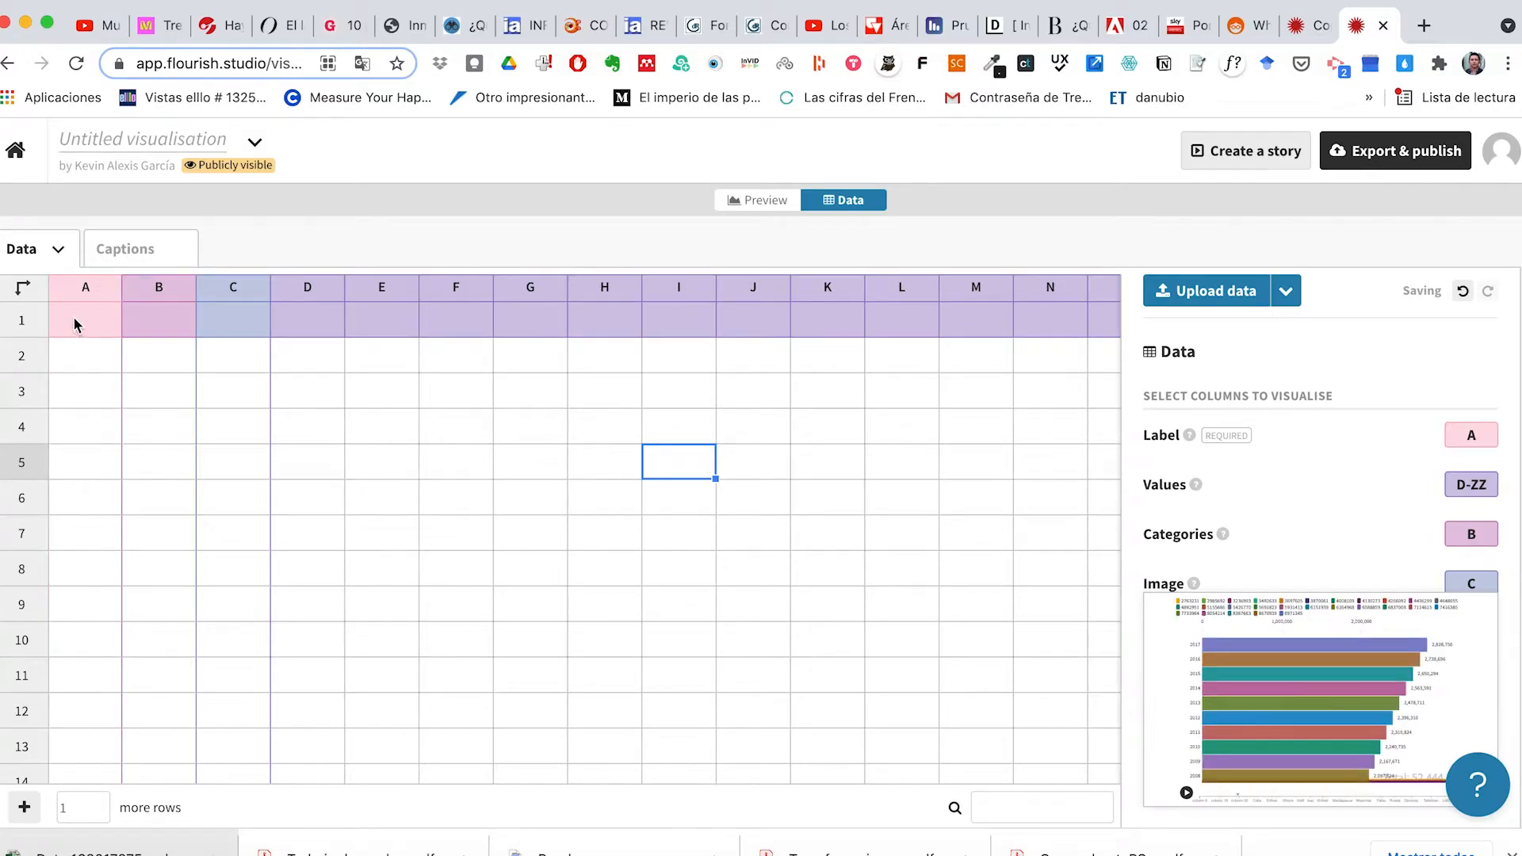
pyautogui.hscroll(3, 92, 349)
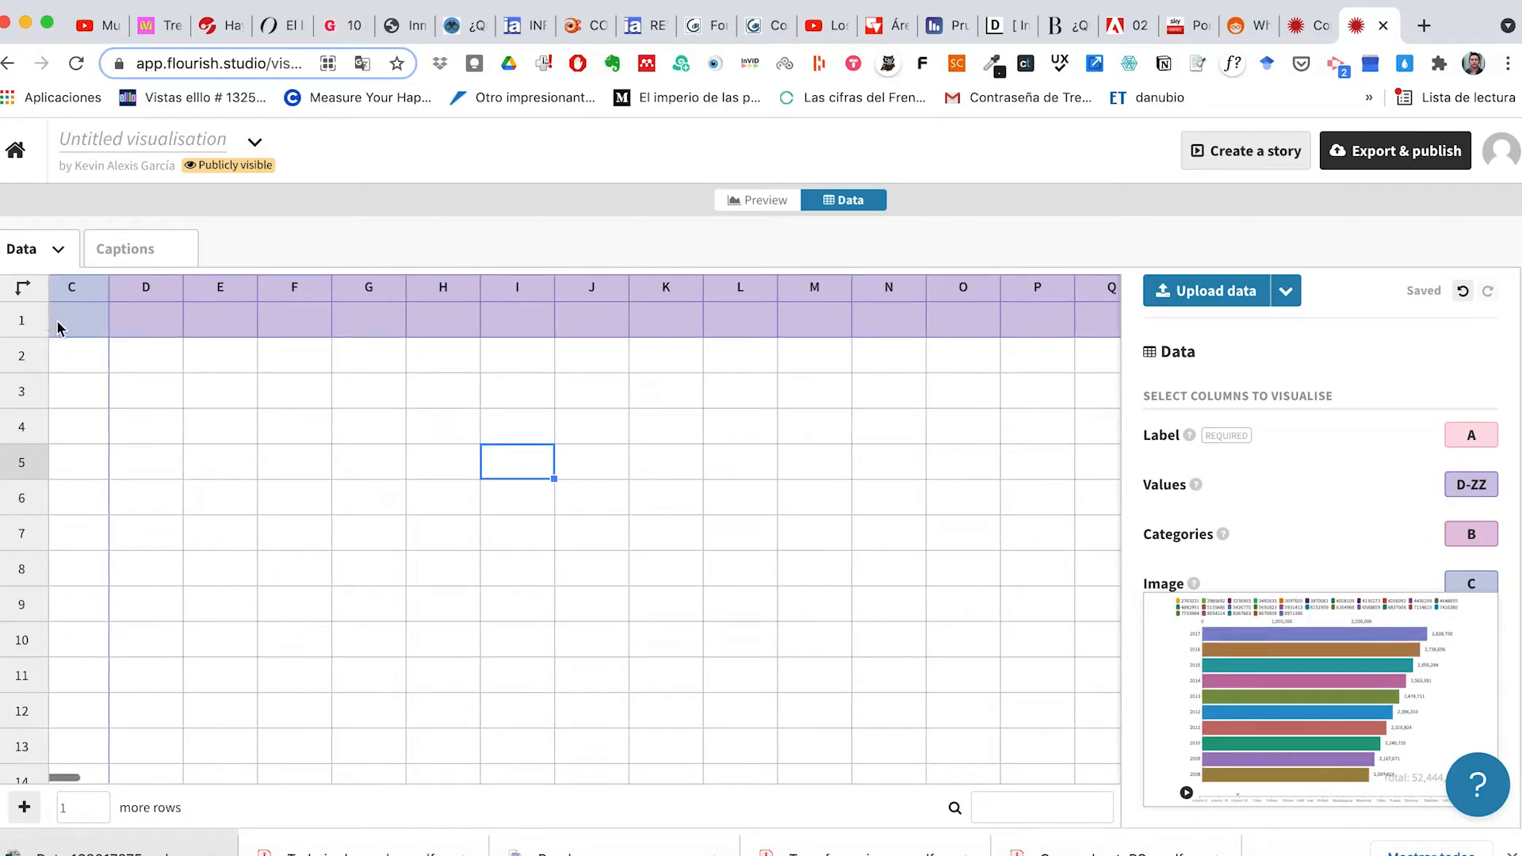
pyautogui.hscroll(6, 76, 321)
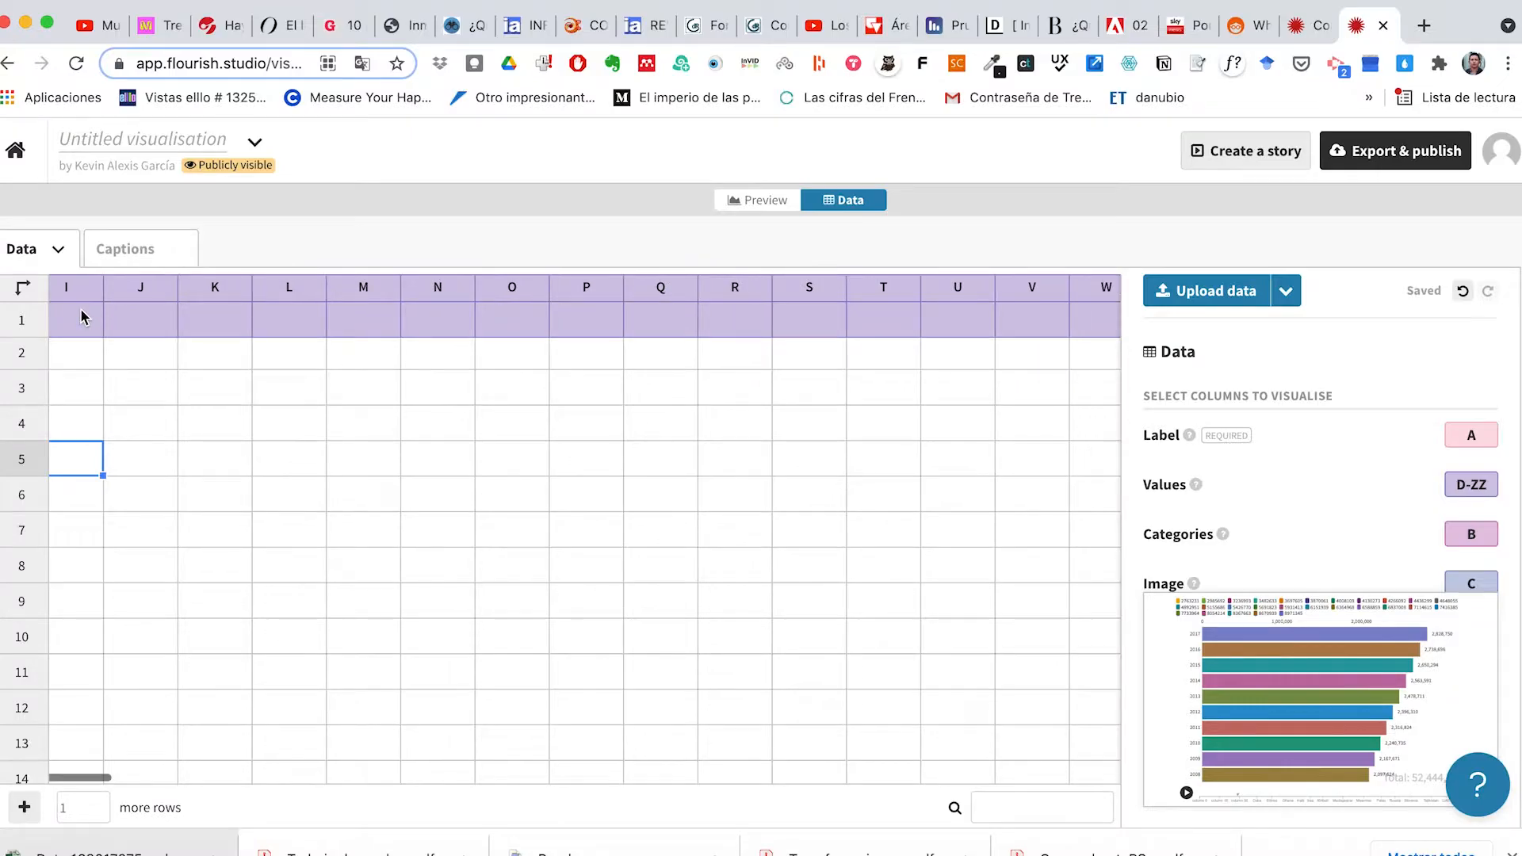
# Step: Paste the copied Excel country data into the data sheet starting at cell A1
pyautogui.click(65, 321)
pyautogui.hscroll(-6, 295, 510)
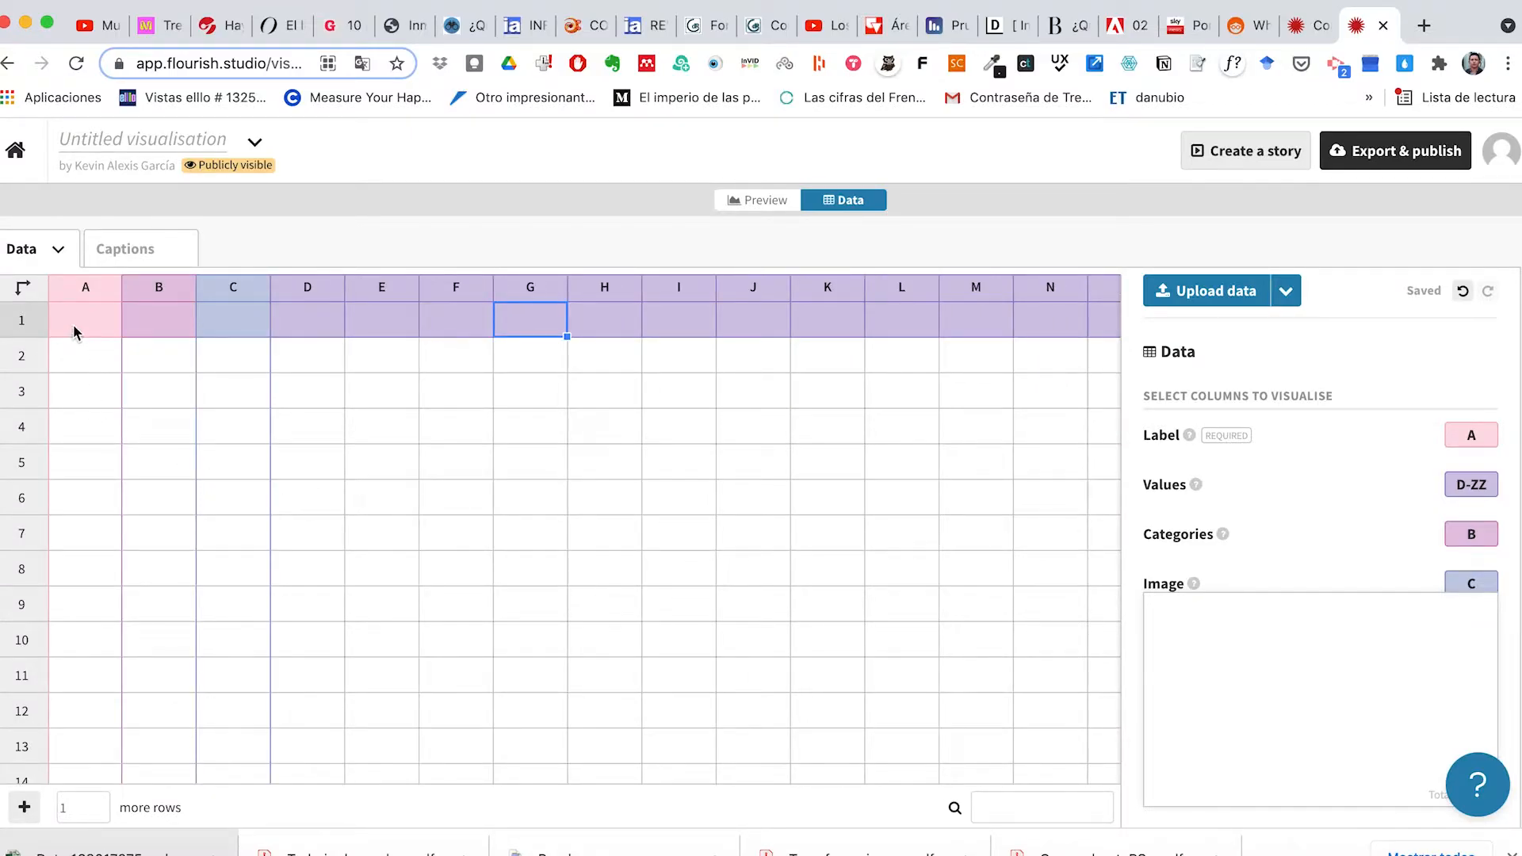
pyautogui.click(73, 324)
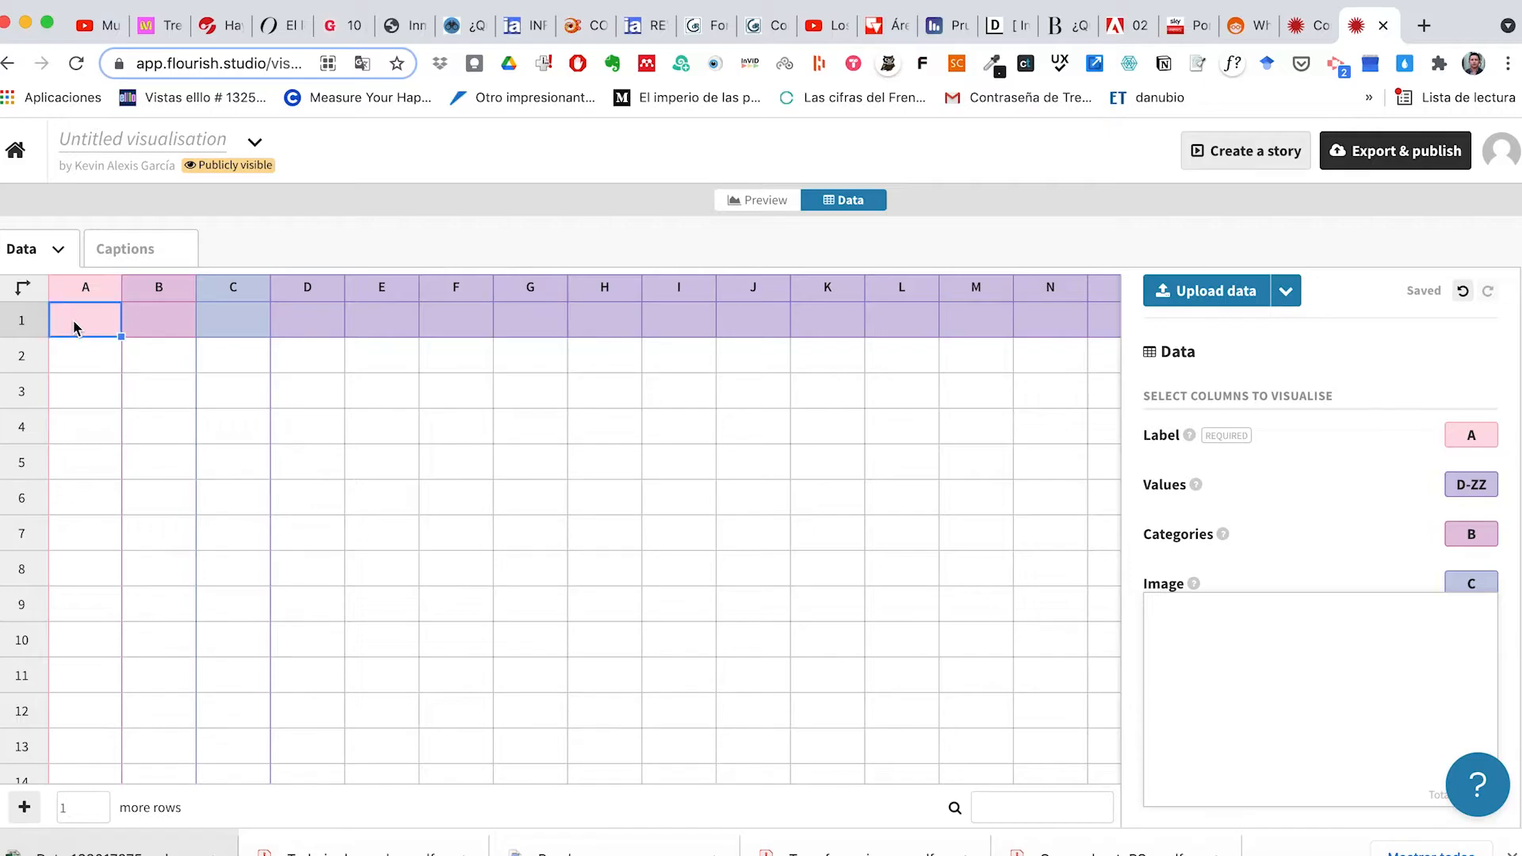
pyautogui.press('super+v')
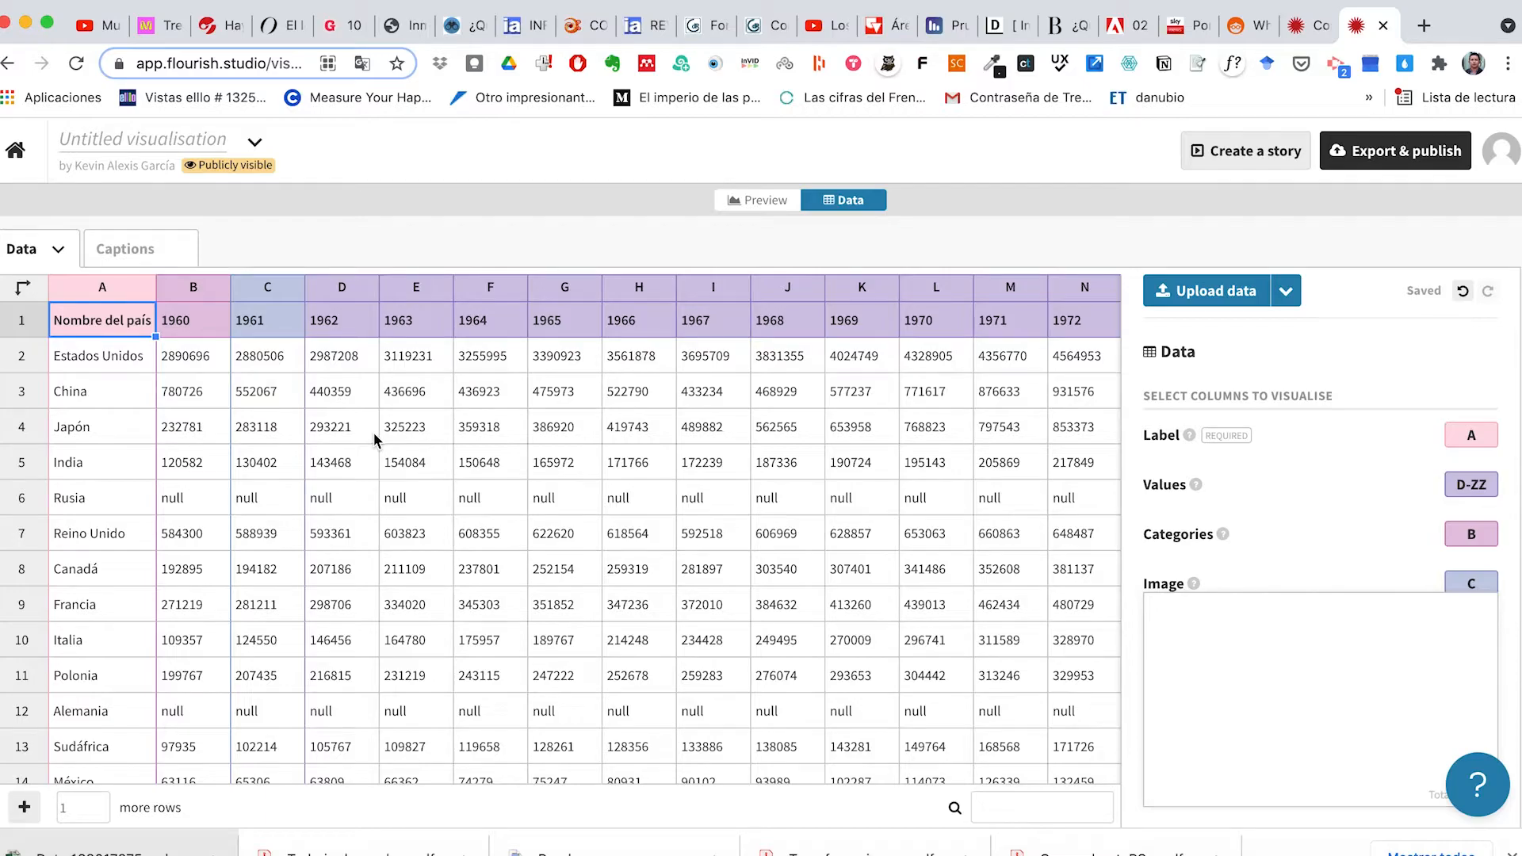
pyautogui.click(433, 423)
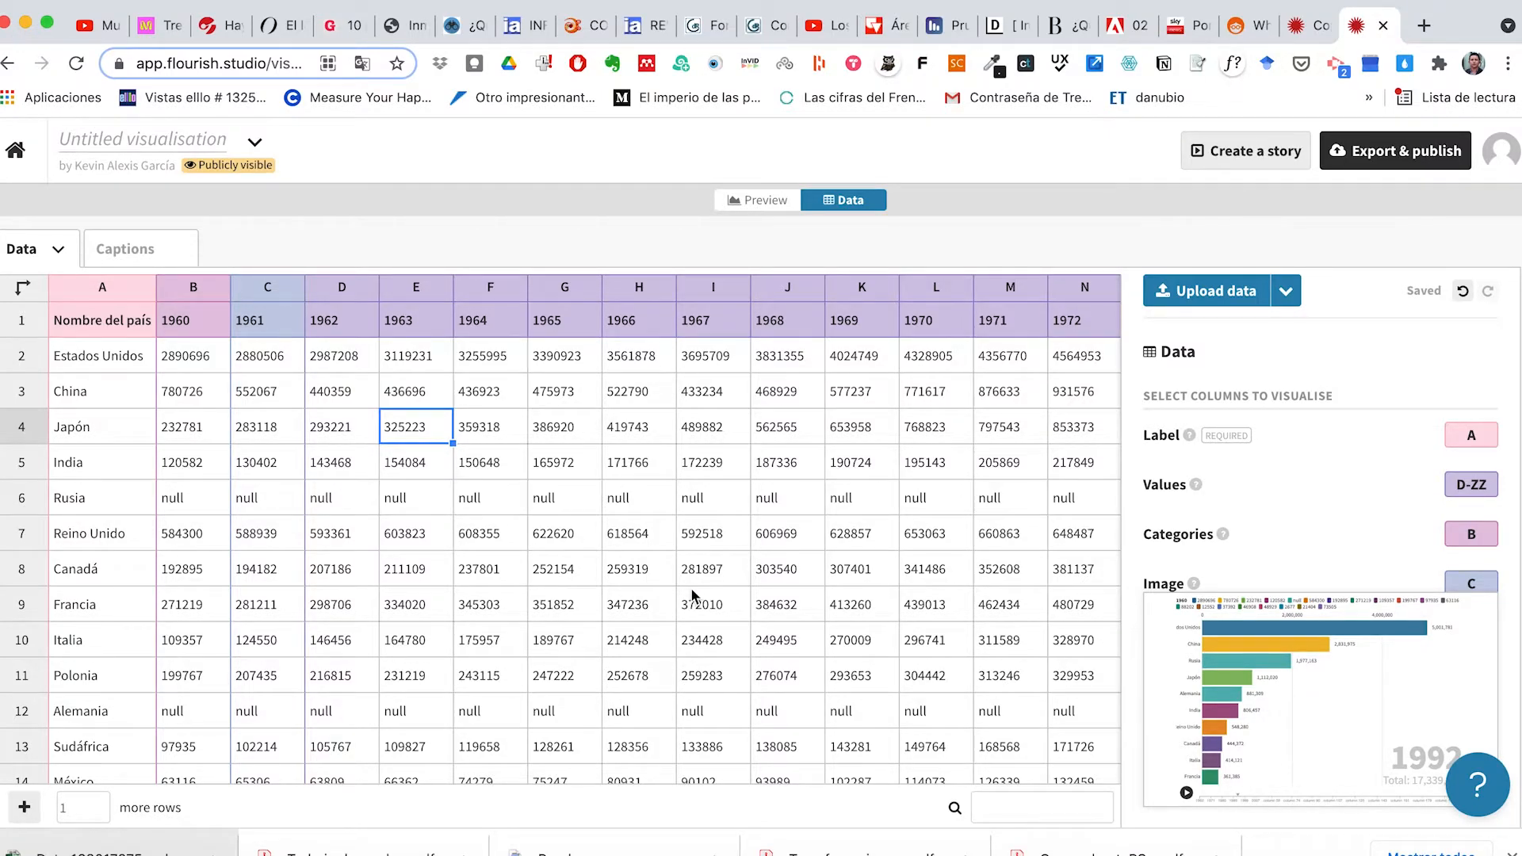
# Step: Review the pasted data across all country rows and the year columns from 1960 to 2011
pyautogui.scroll(-5, 655, 591)
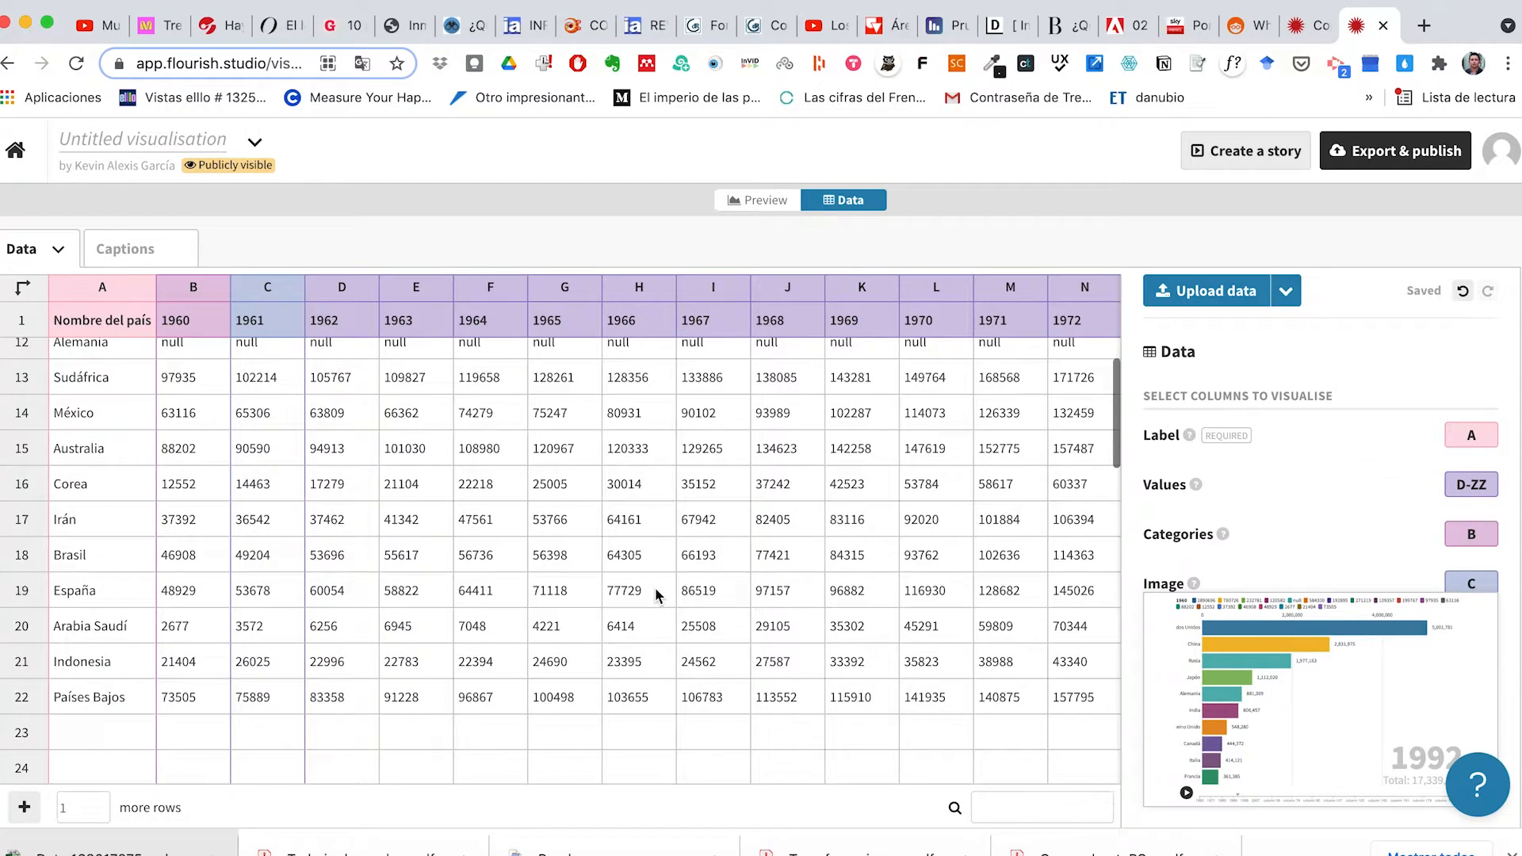
pyautogui.scroll(-2, 655, 594)
pyautogui.scroll(3, 654, 594)
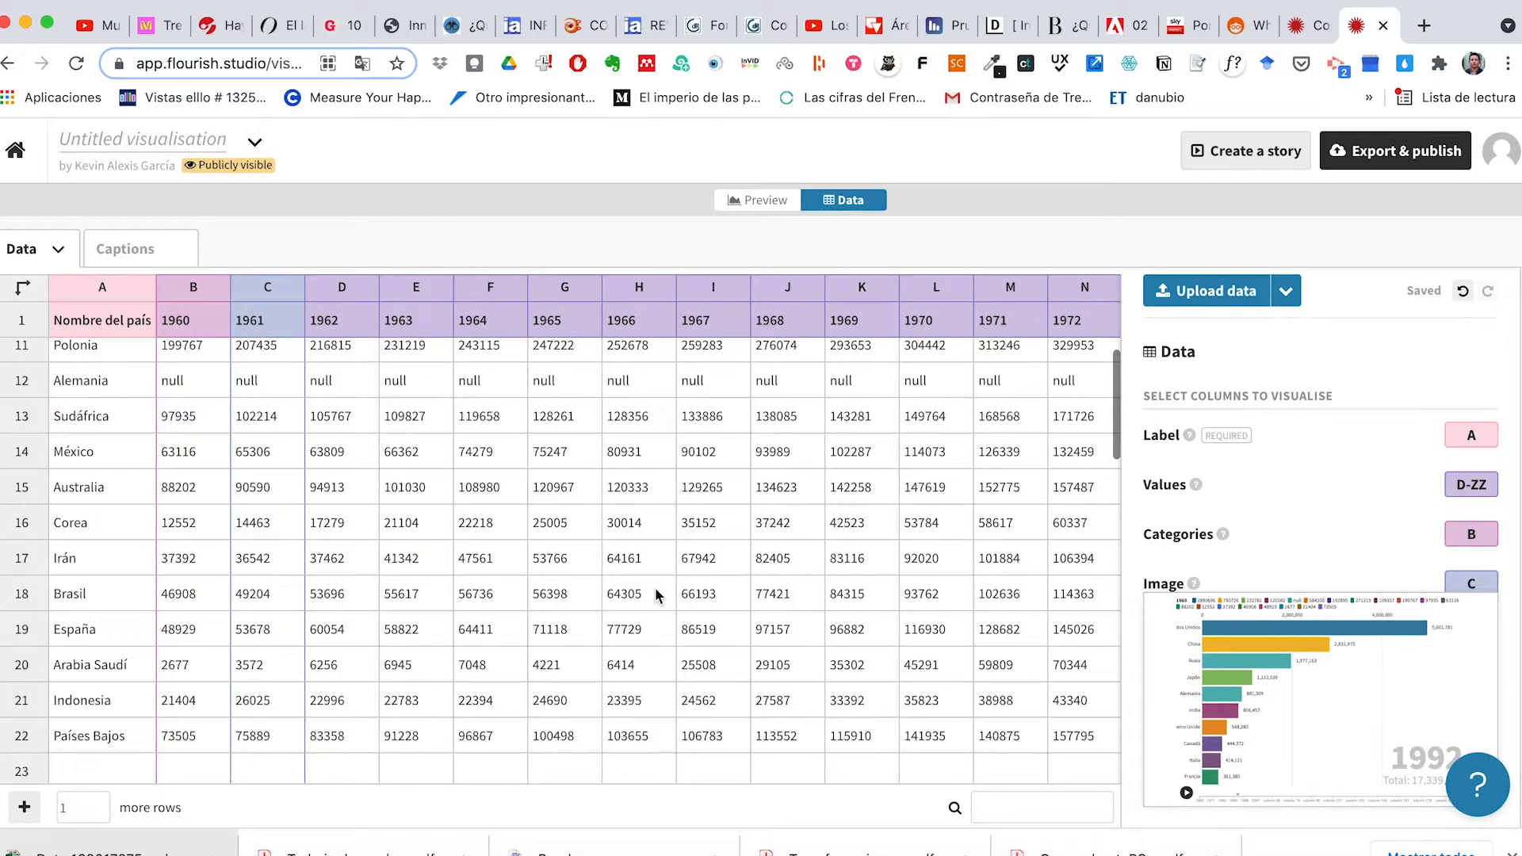
pyautogui.scroll(5, 657, 595)
pyautogui.hscroll(10, 783, 532)
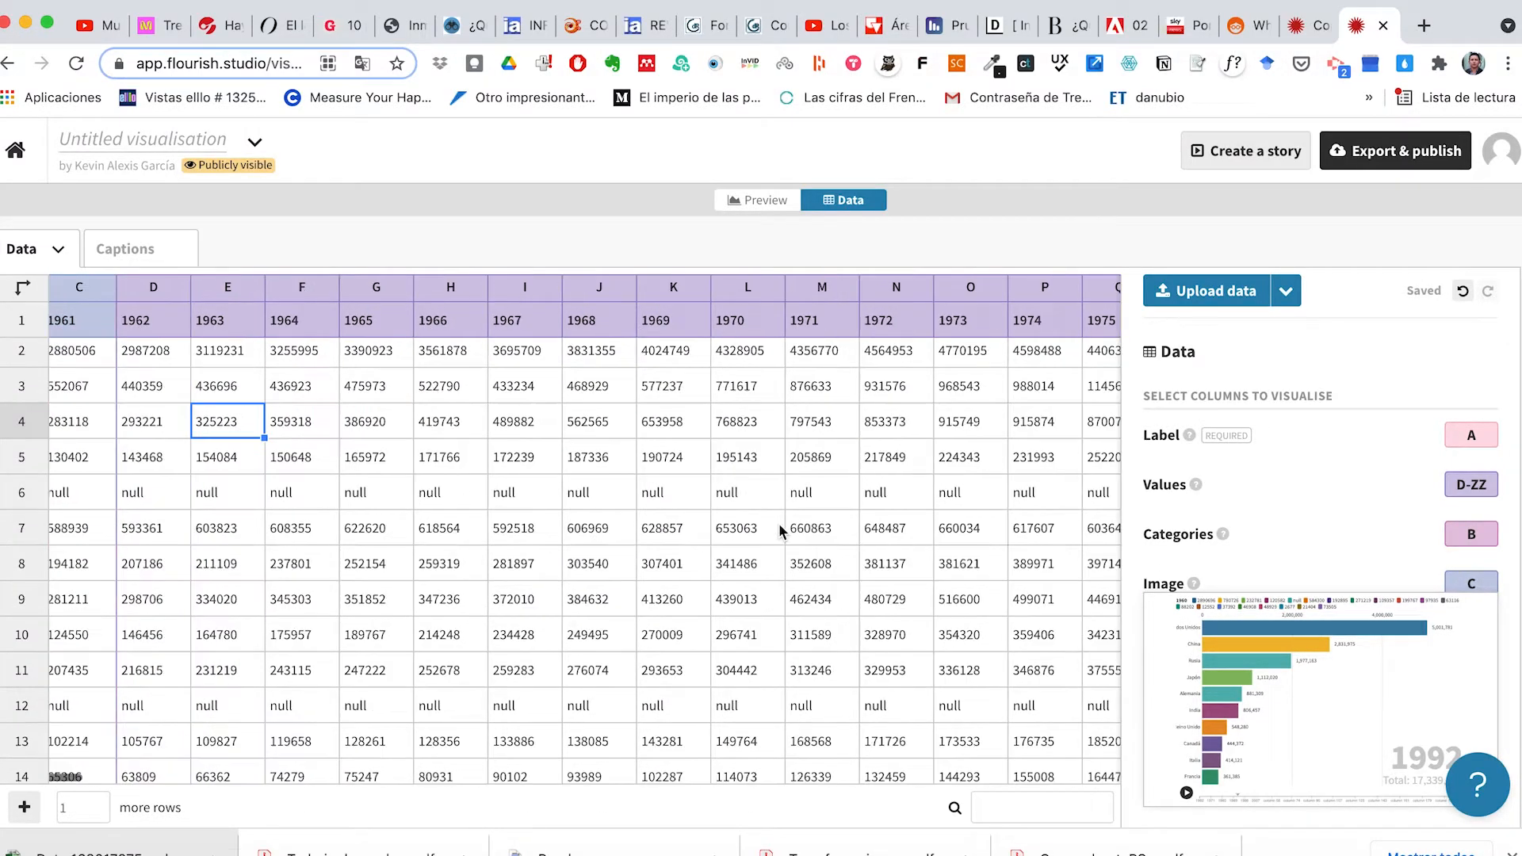
pyautogui.hscroll(15, 678, 635)
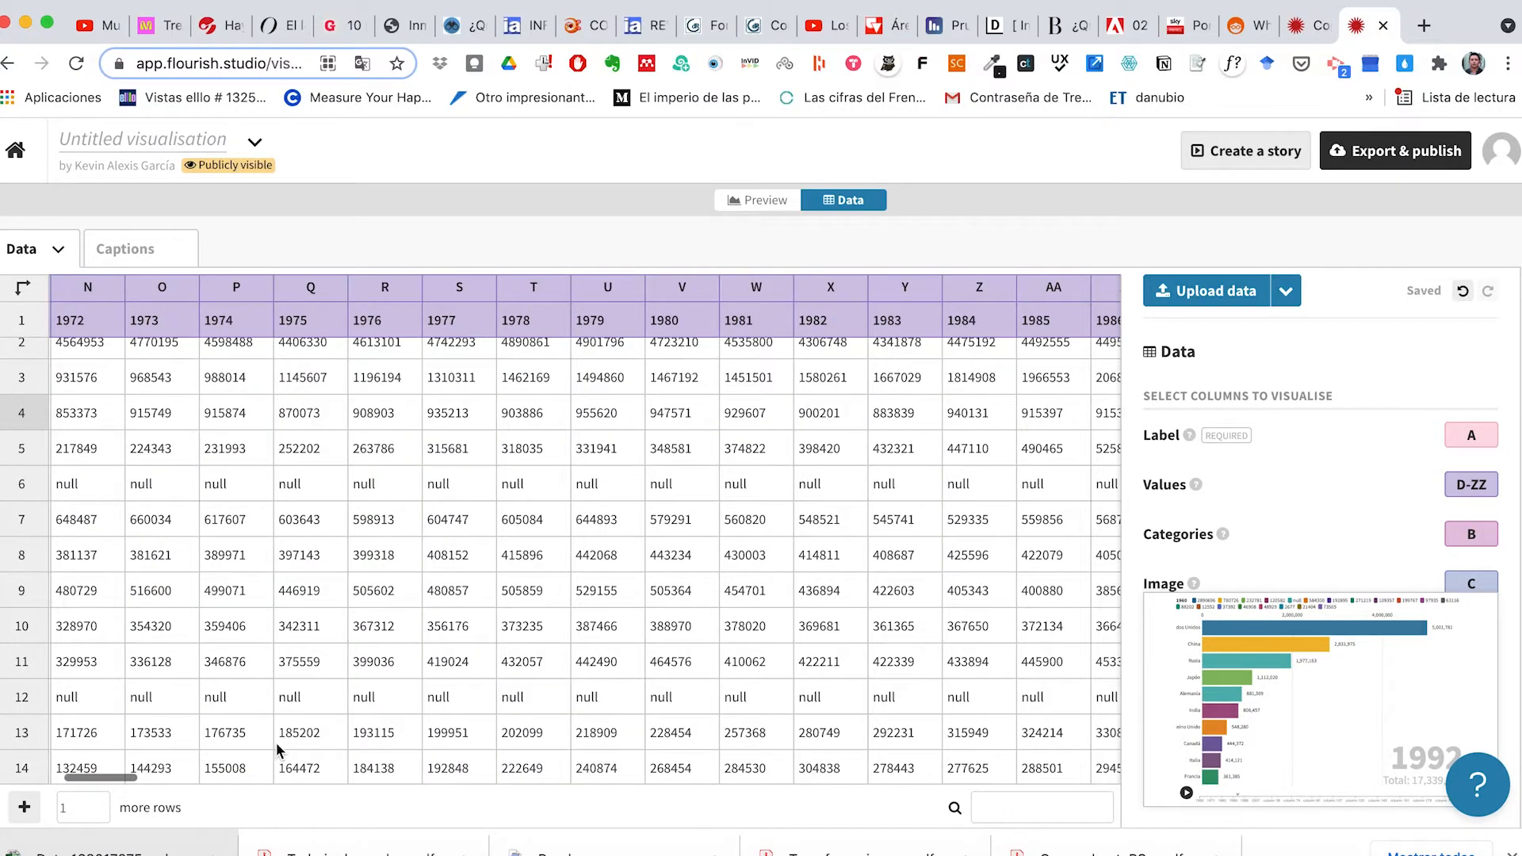
pyautogui.hscroll(10, 122, 776)
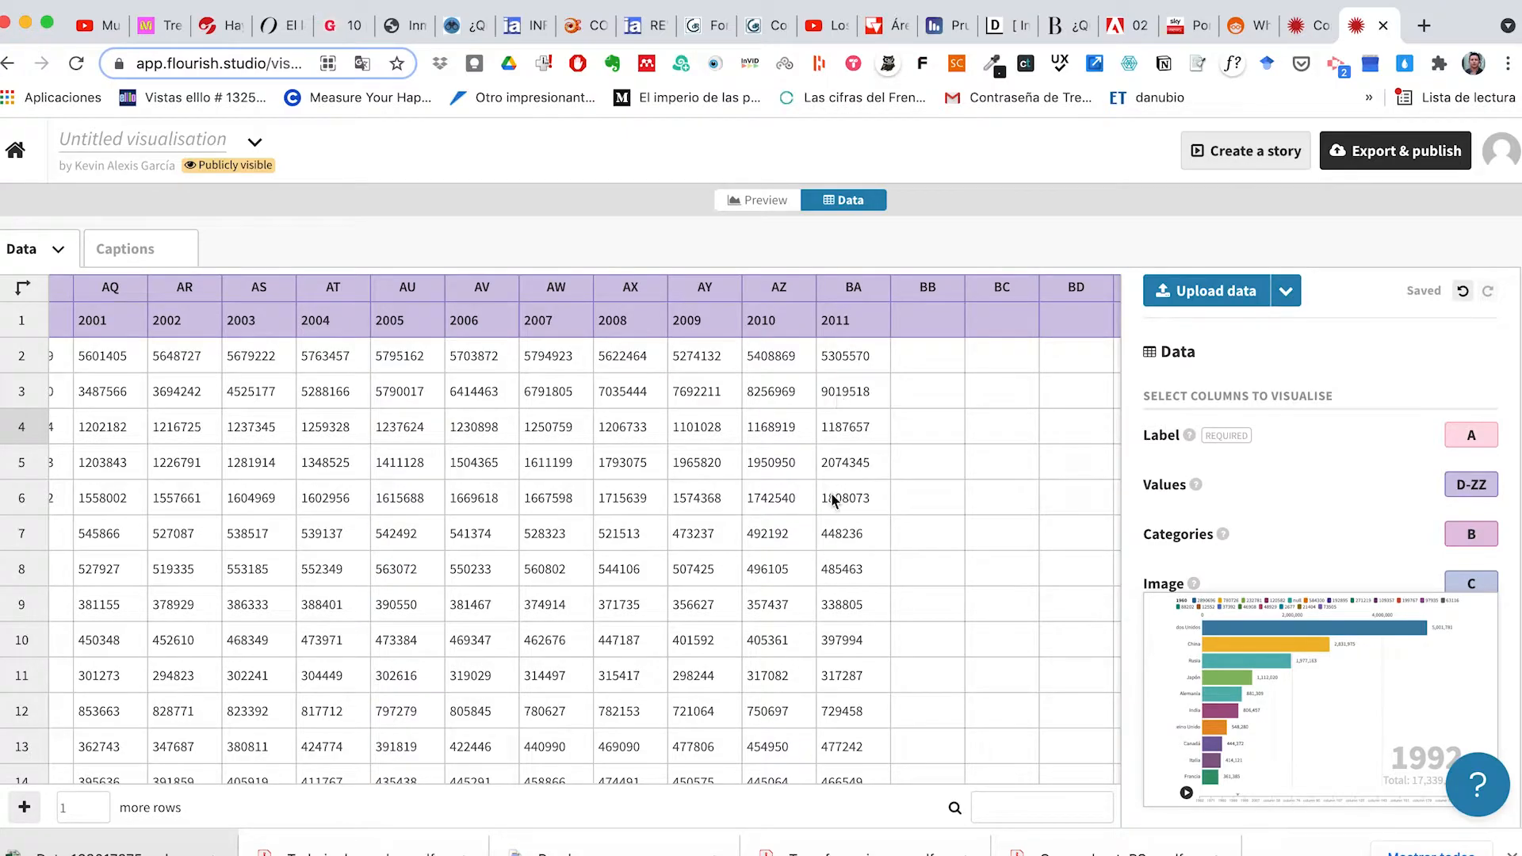
pyautogui.hscroll(-3, 831, 528)
pyautogui.hscroll(-20, 828, 520)
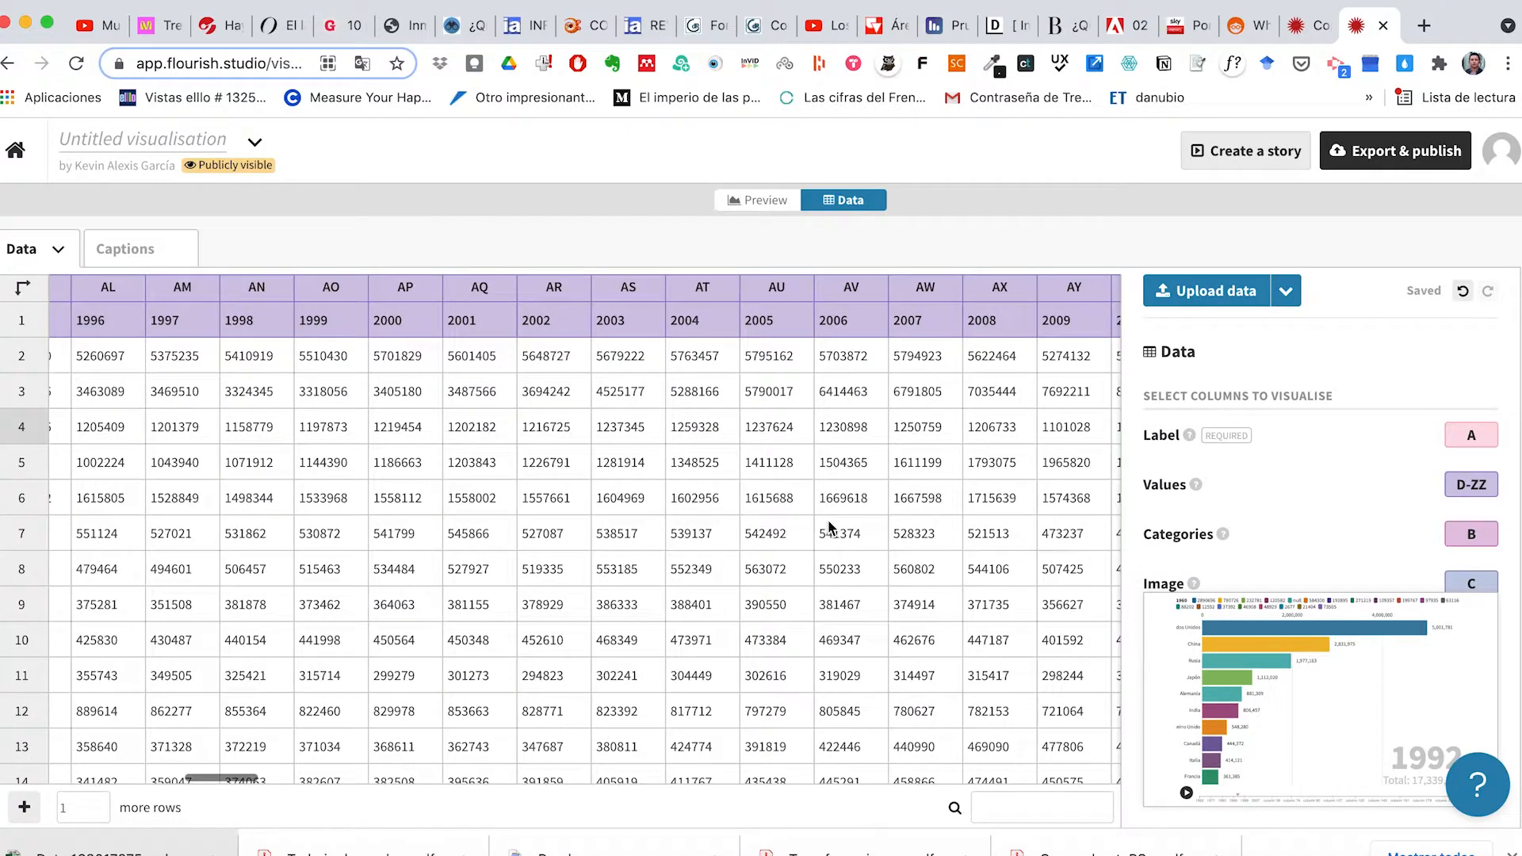
pyautogui.hscroll(-20, 827, 523)
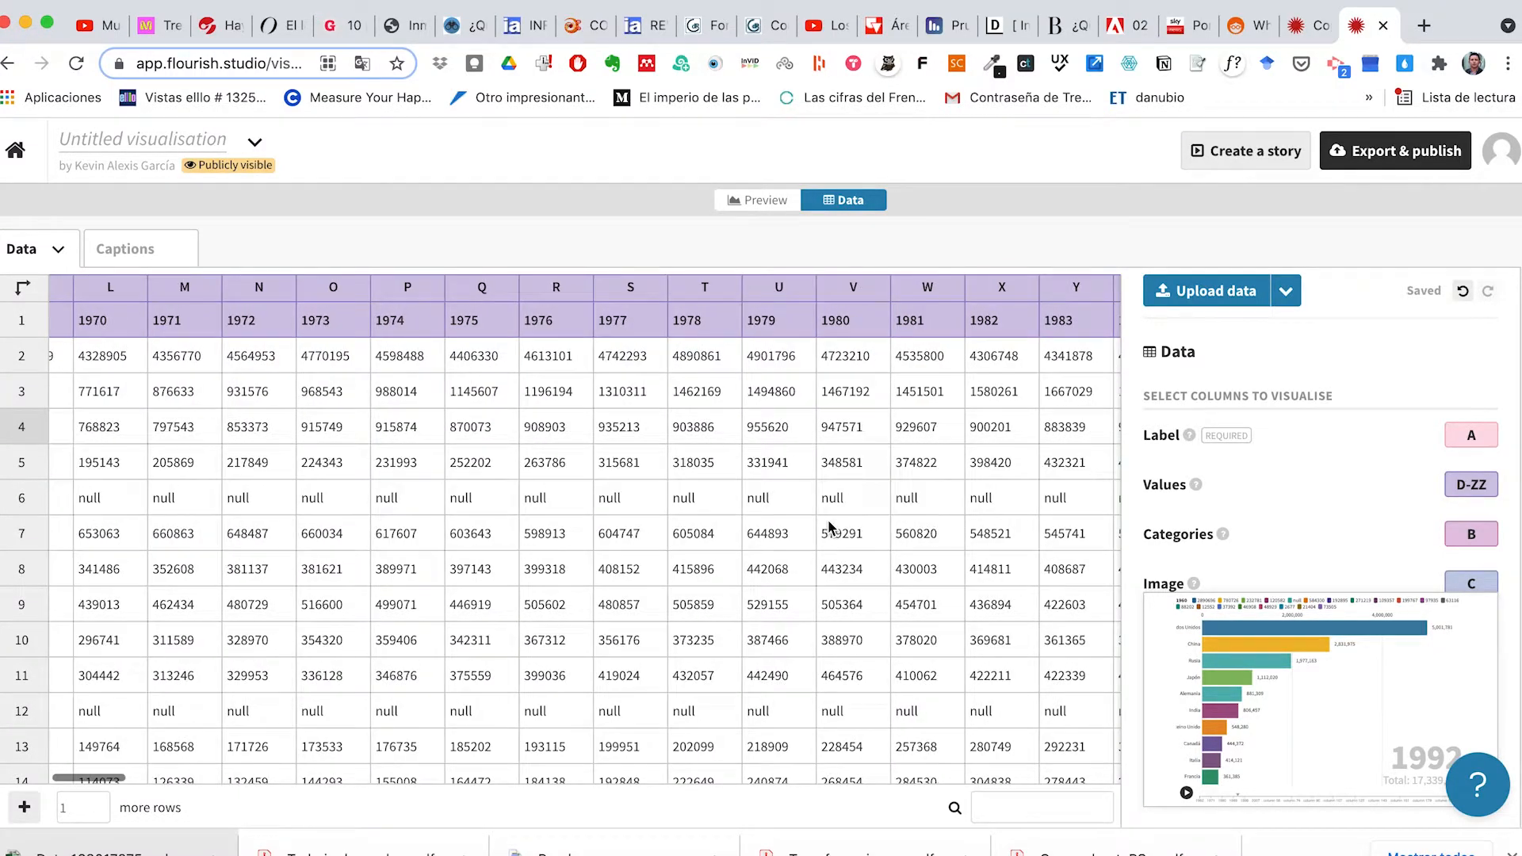
pyautogui.scroll(-2, 384, 501)
pyautogui.scroll(2, 384, 501)
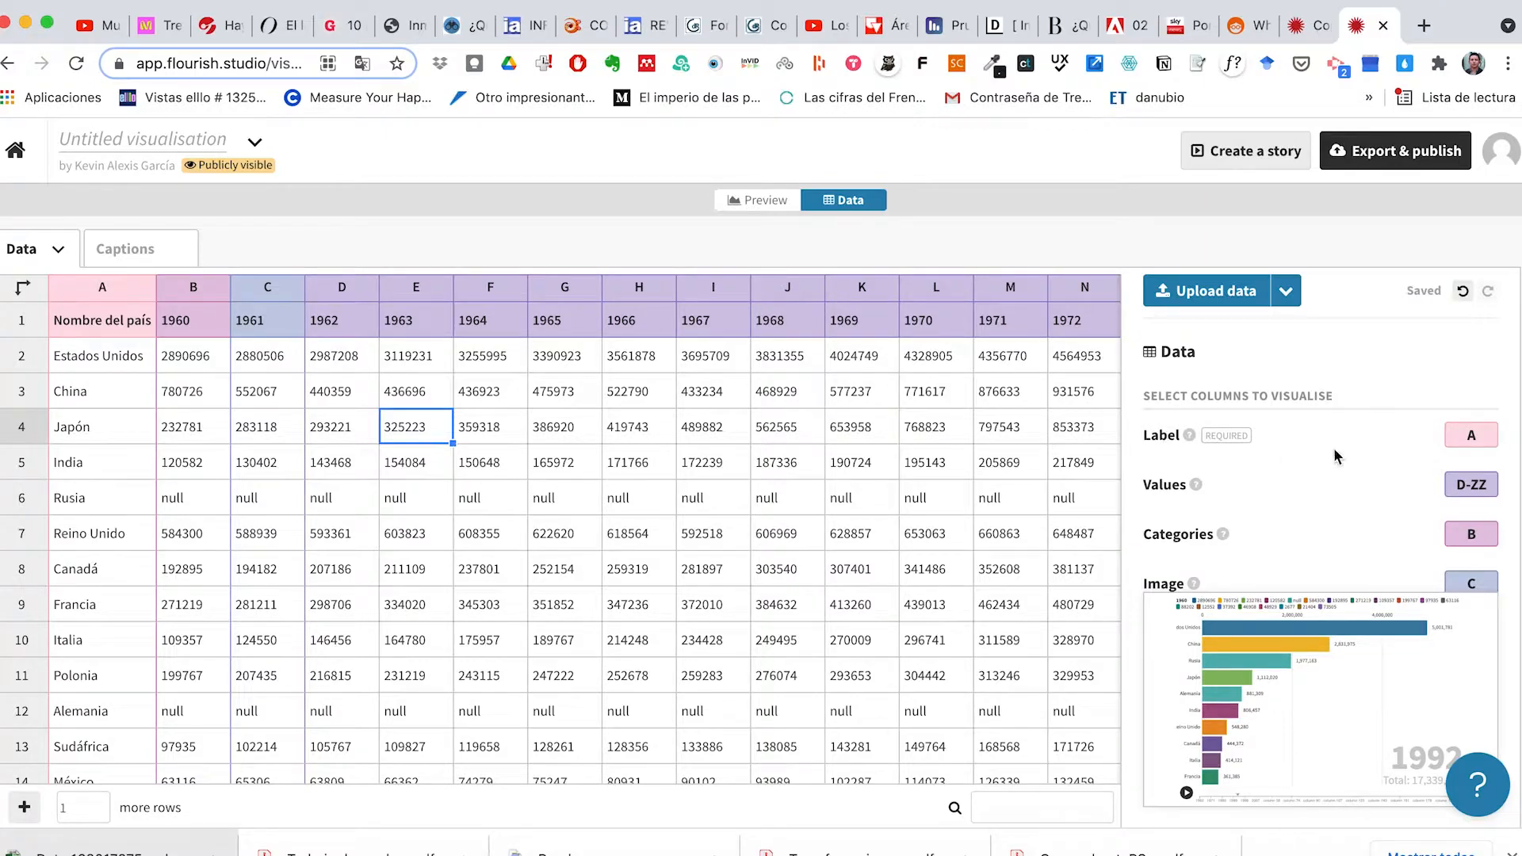
# Step: Remove the Categories column assignment and set the Values columns to B-ZZ, leaving Label on column A
pyautogui.click(1460, 437)
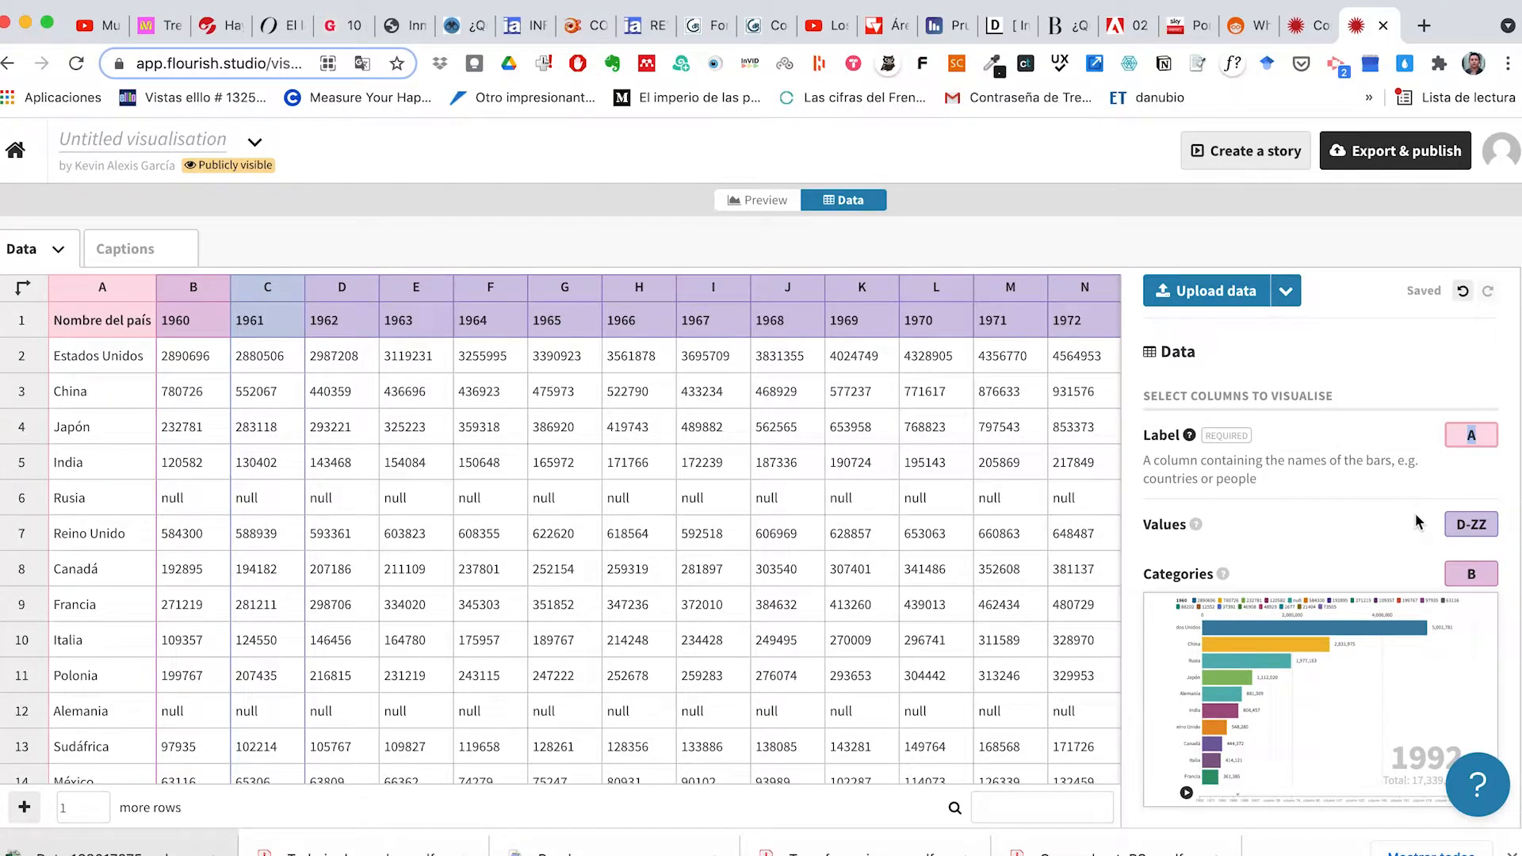
pyautogui.scroll(-2, 1420, 519)
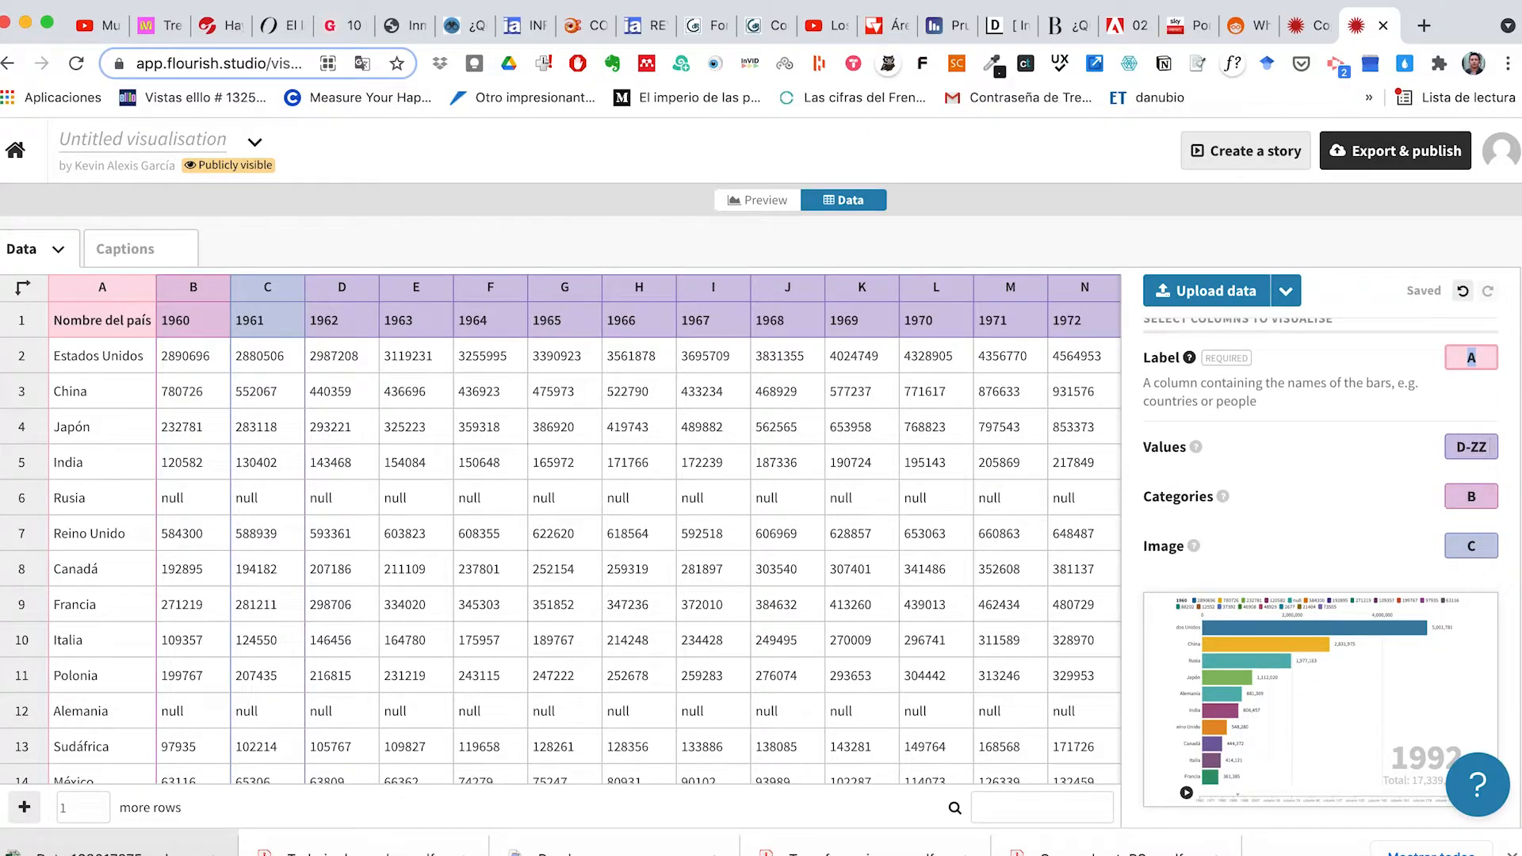
pyautogui.click(1467, 497)
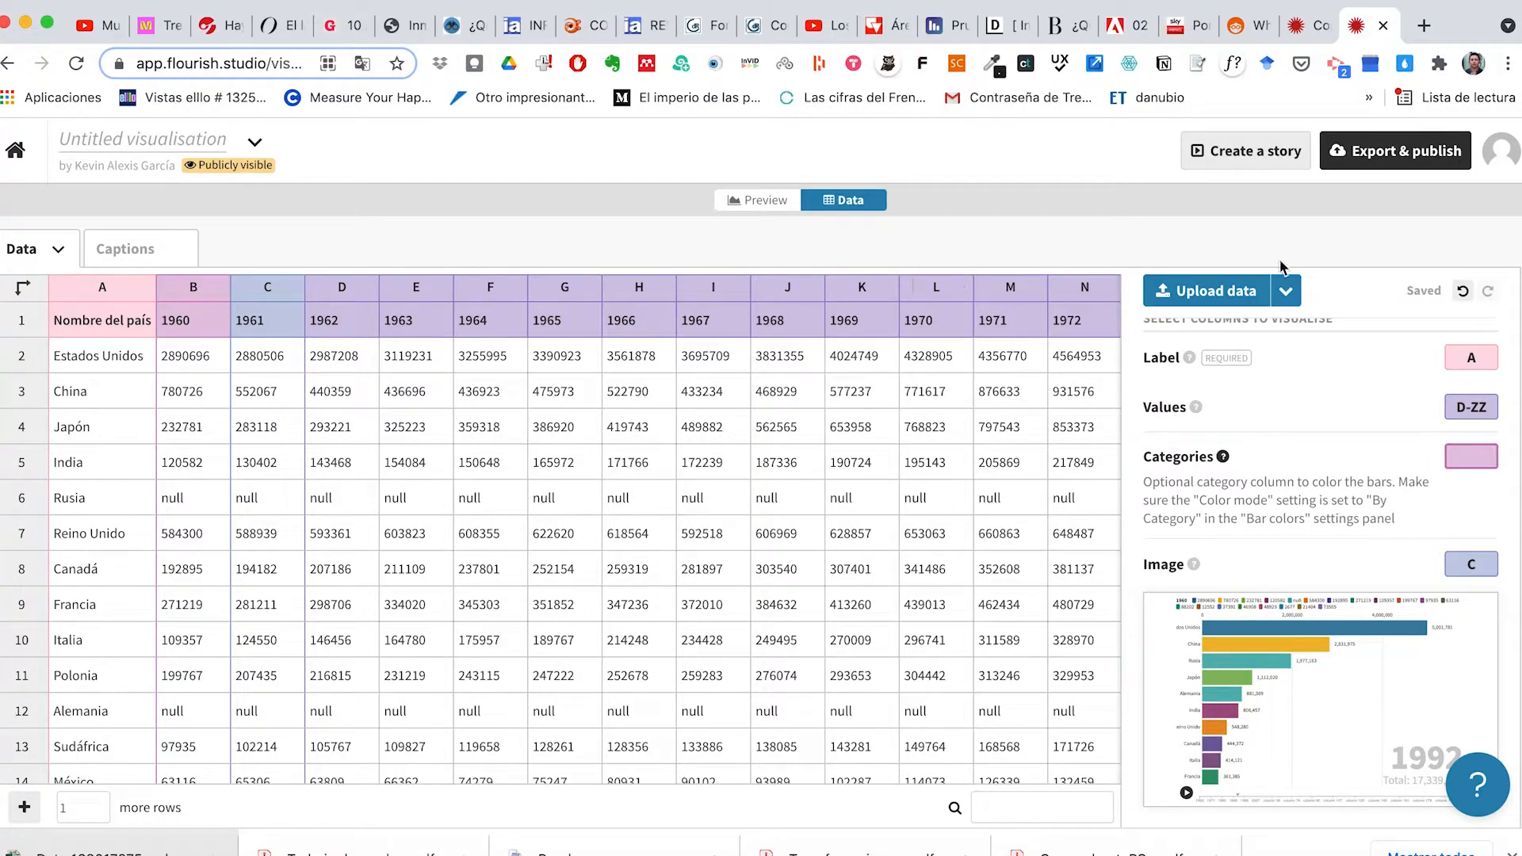
pyautogui.click(1463, 407)
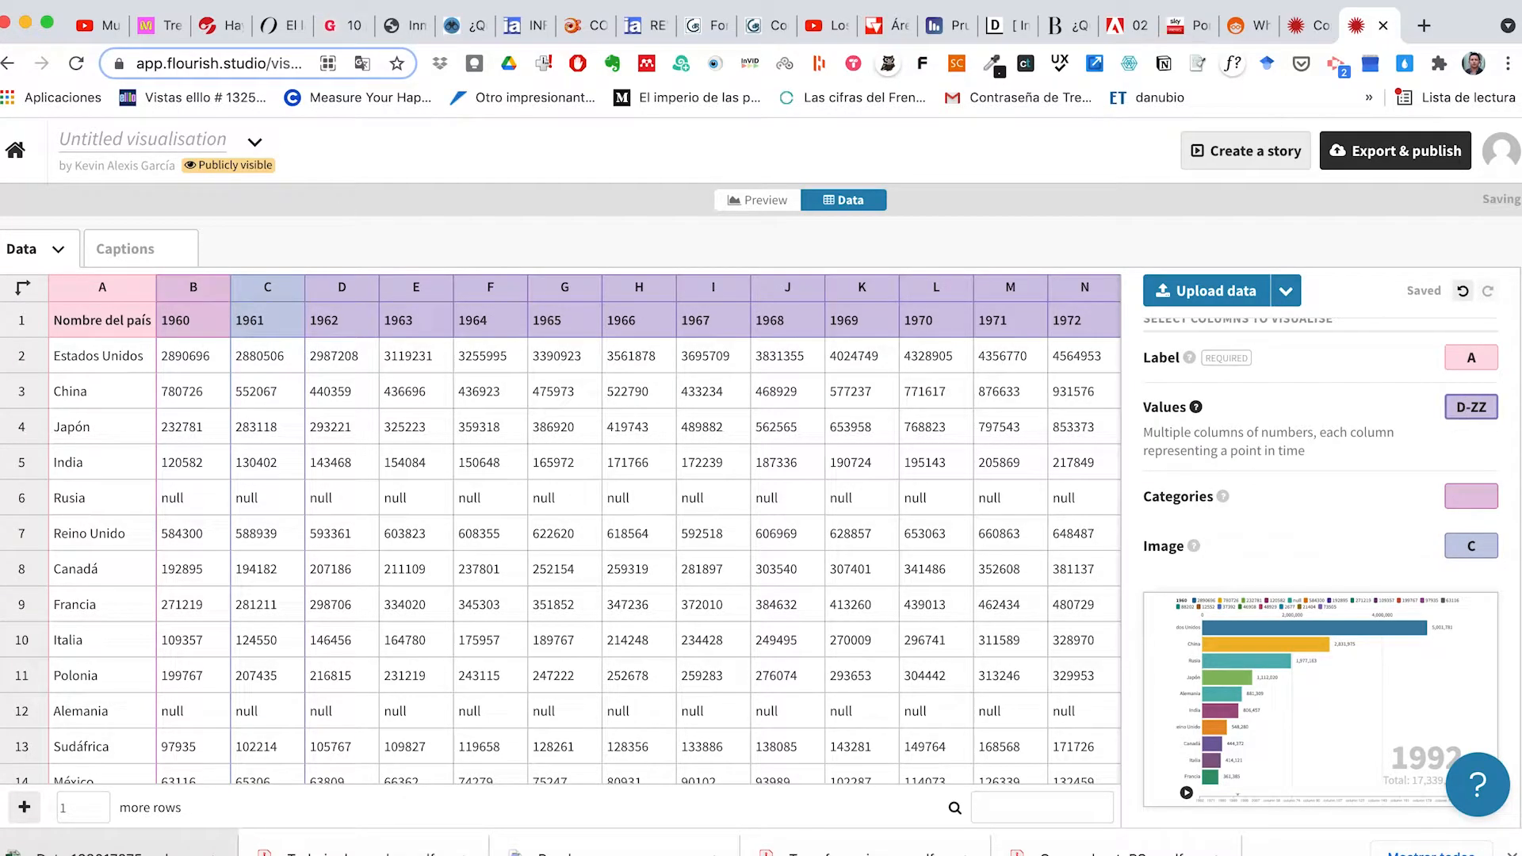
pyautogui.press('BackSpace')
pyautogui.write('B')
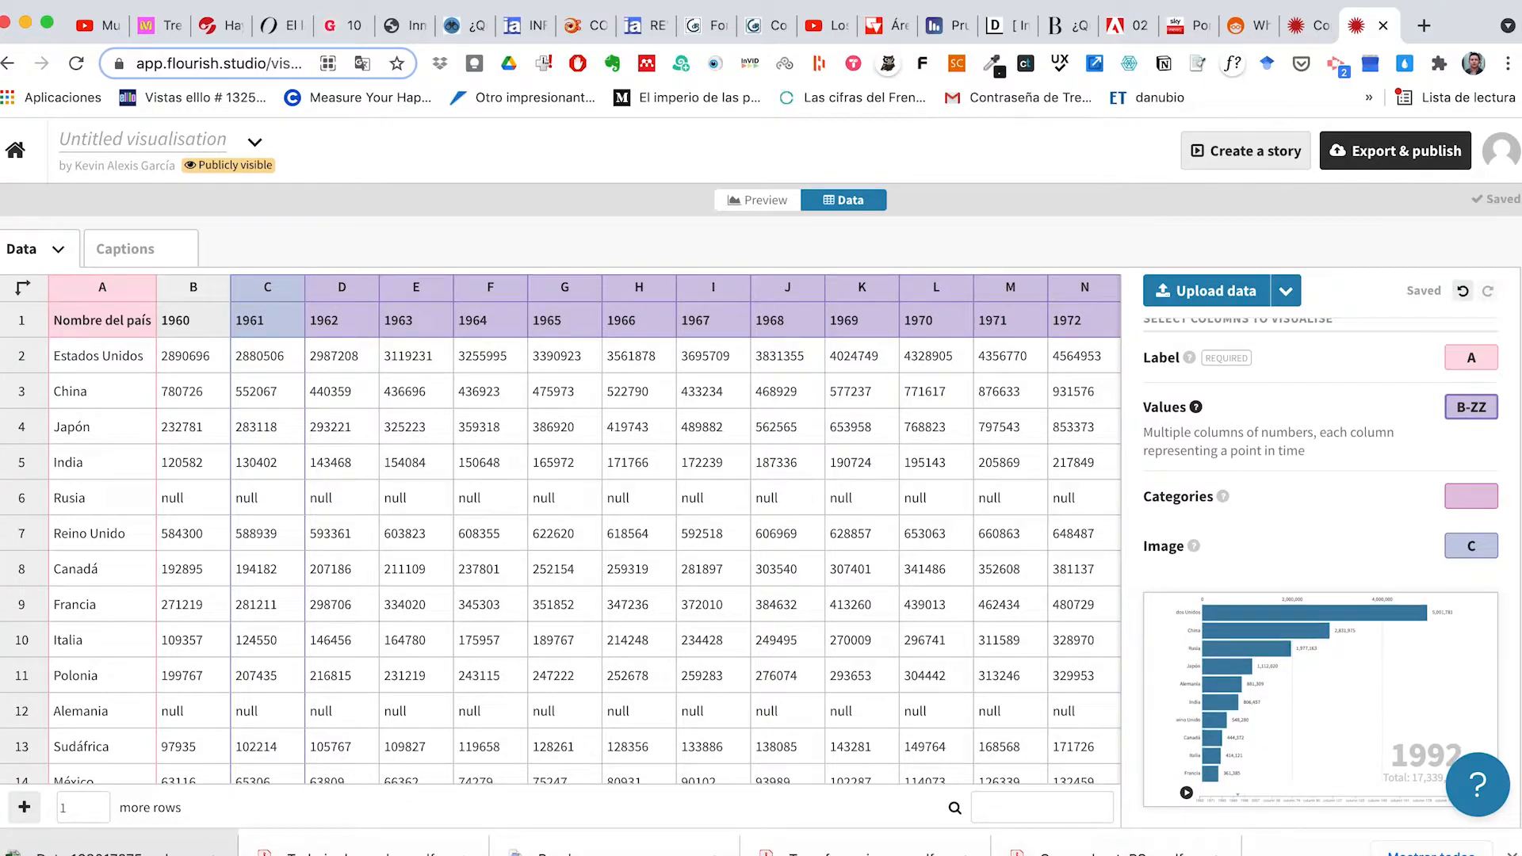
pyautogui.click(1471, 493)
pyautogui.click(1476, 359)
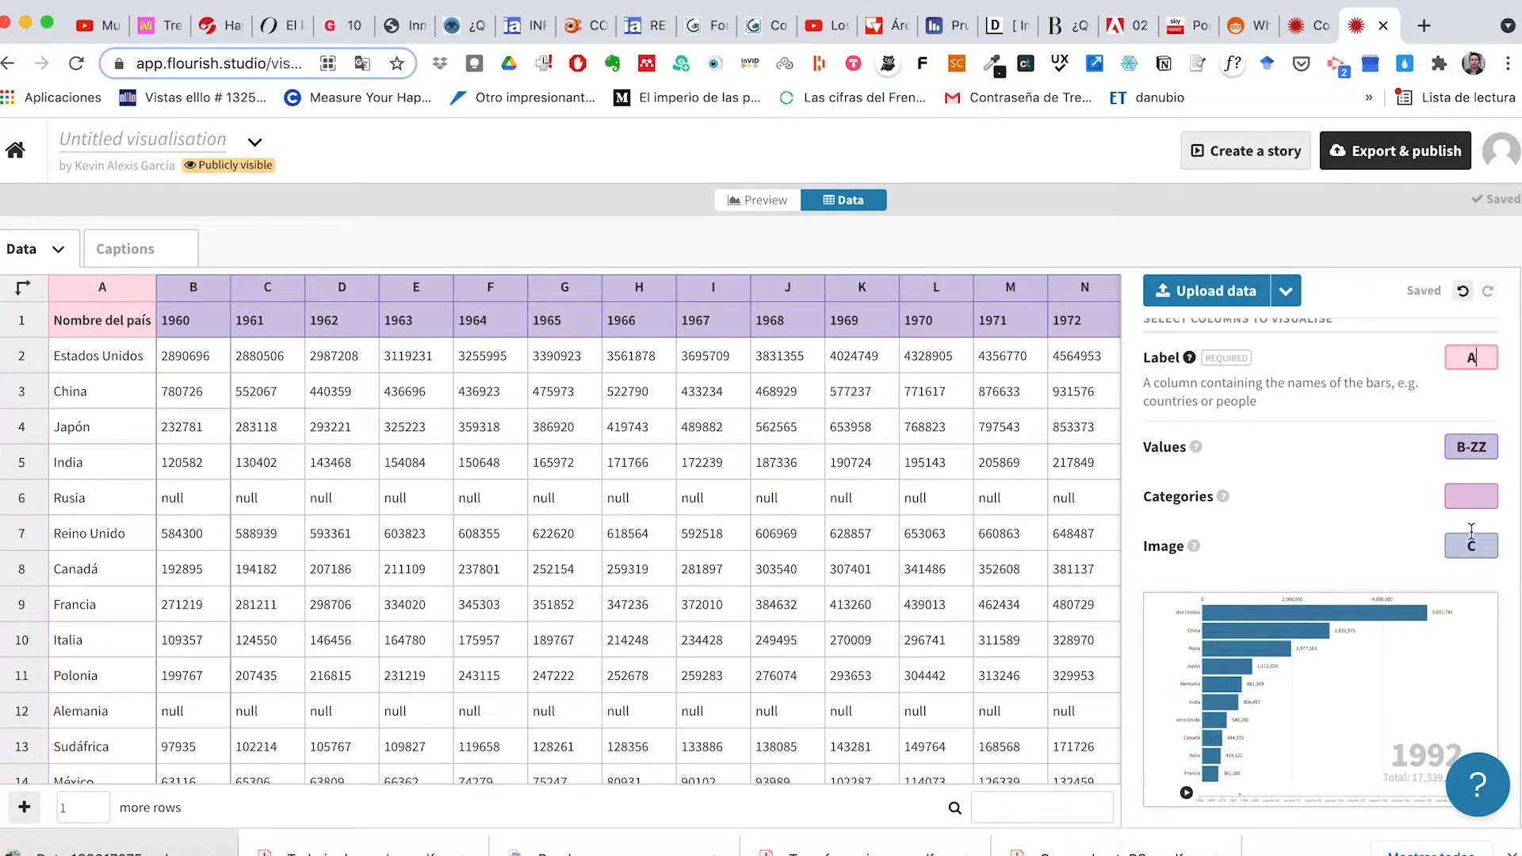
# Step: Preview the bar chart race built from the new country data and compare it with the data sheet
pyautogui.click(768, 201)
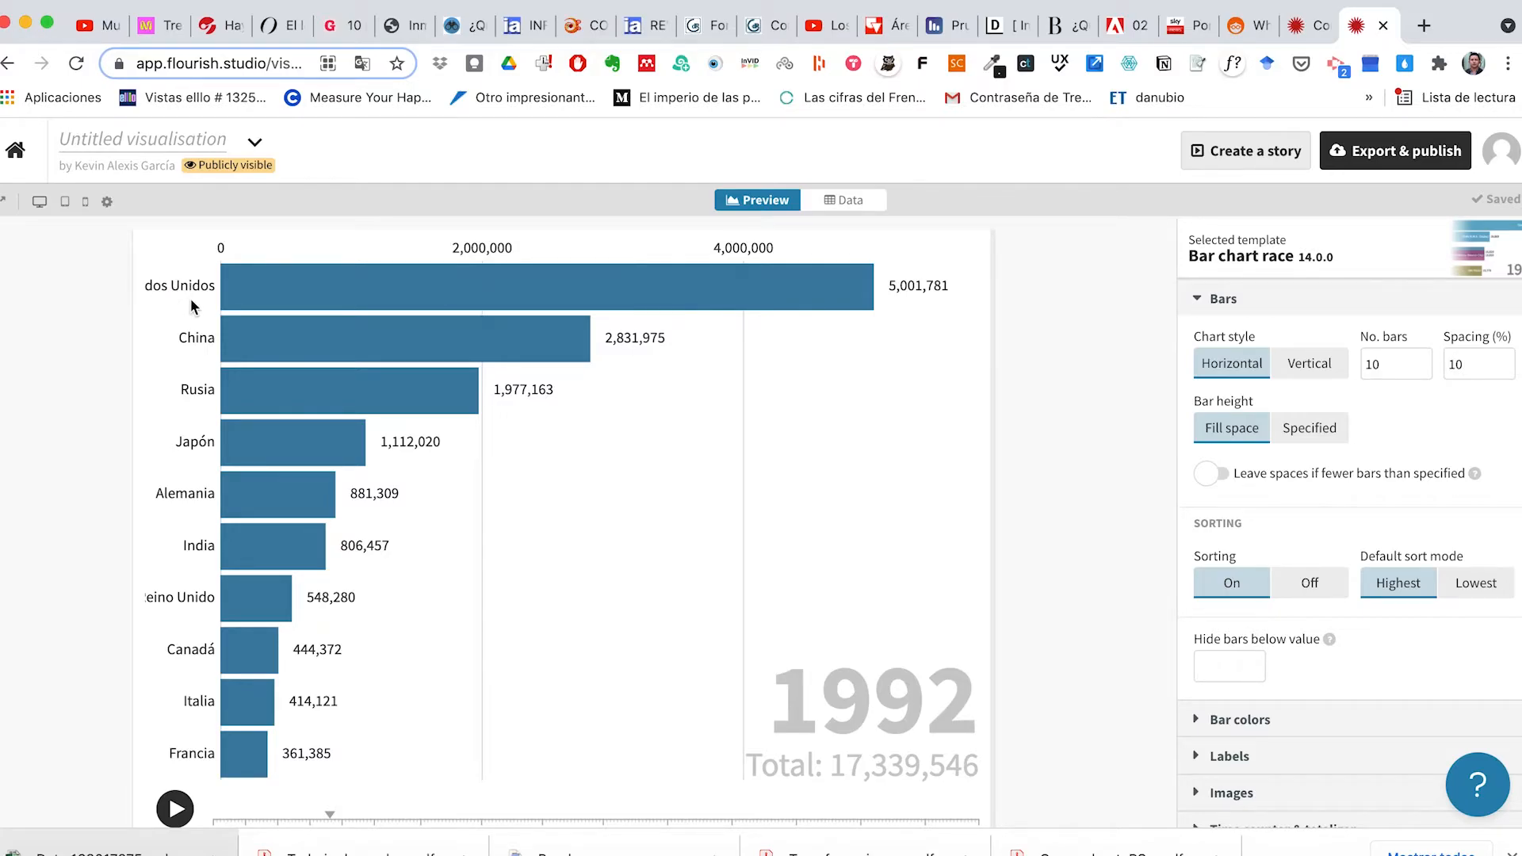
pyautogui.scroll(-1, 568, 441)
pyautogui.scroll(1, 568, 441)
pyautogui.scroll(-1, 568, 449)
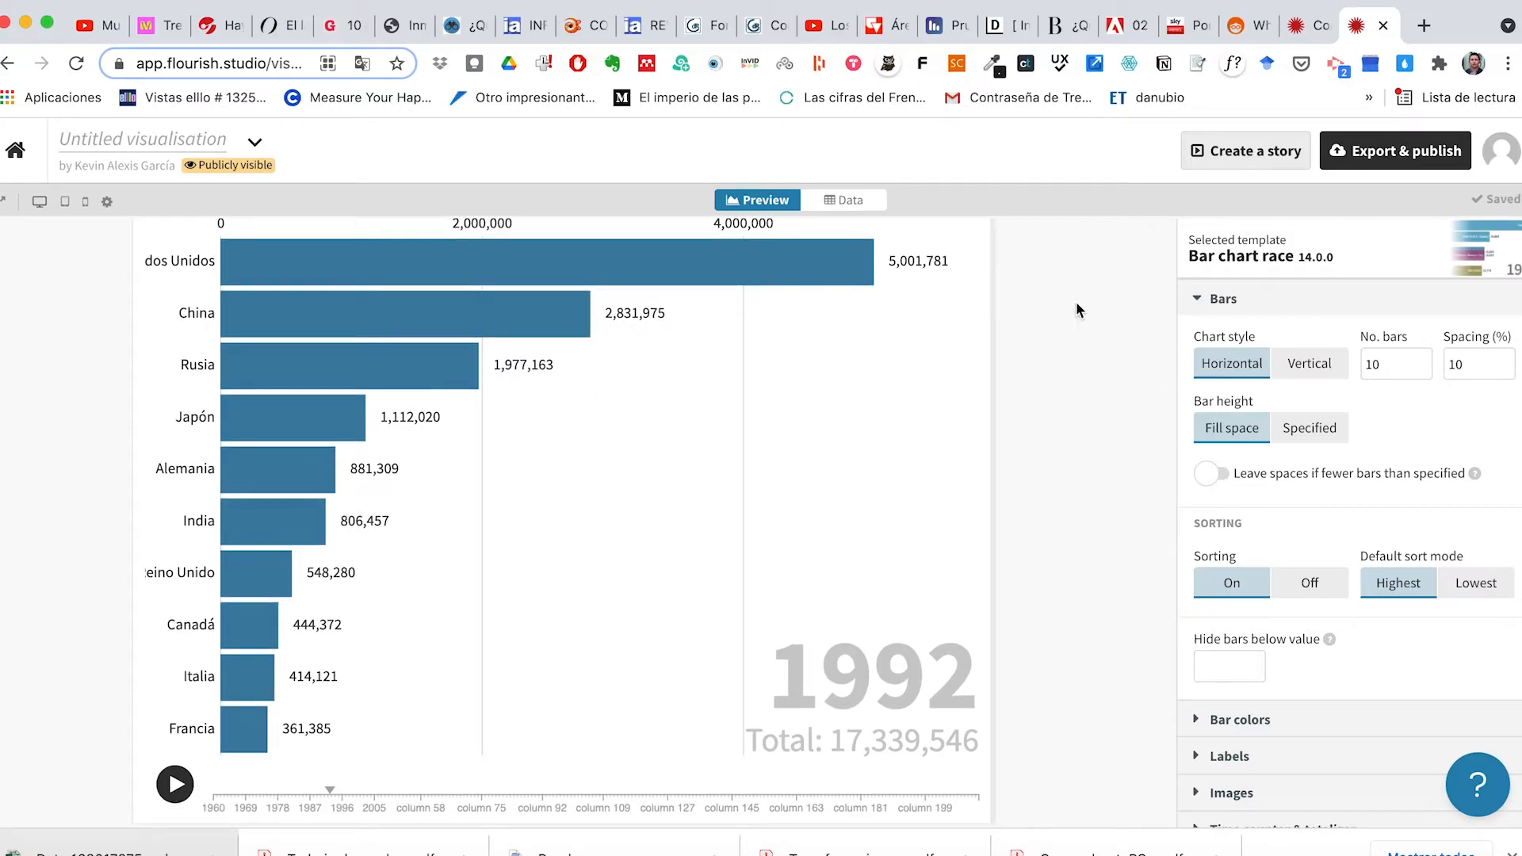
pyautogui.click(855, 200)
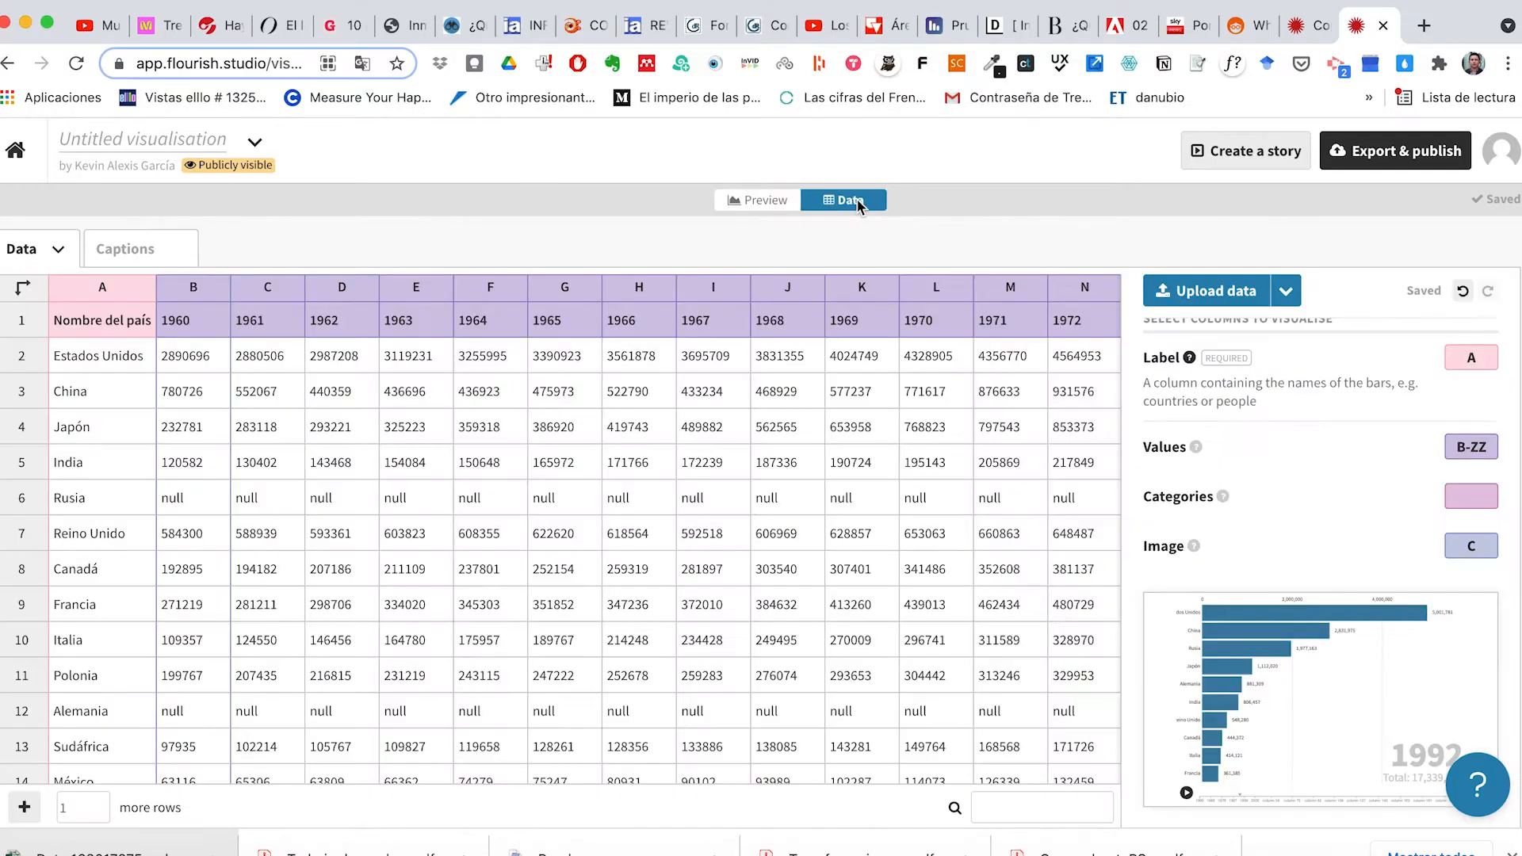
pyautogui.click(766, 203)
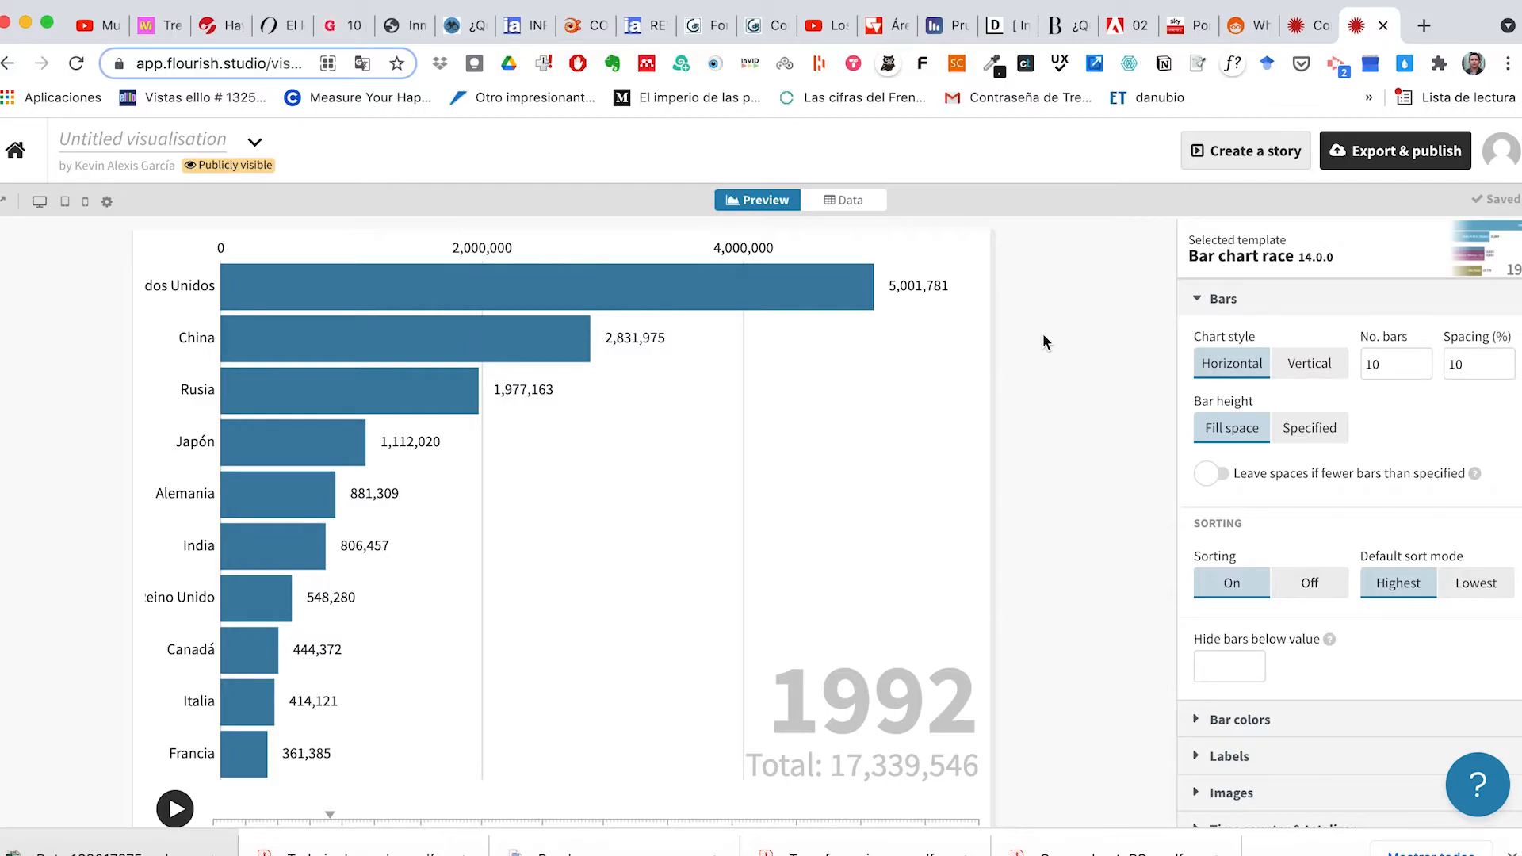
# Step: Collapse the Bars settings and look through the list of the chart's settings sections
pyautogui.scroll(-6, 1361, 487)
pyautogui.scroll(6, 1361, 493)
pyautogui.click(1201, 300)
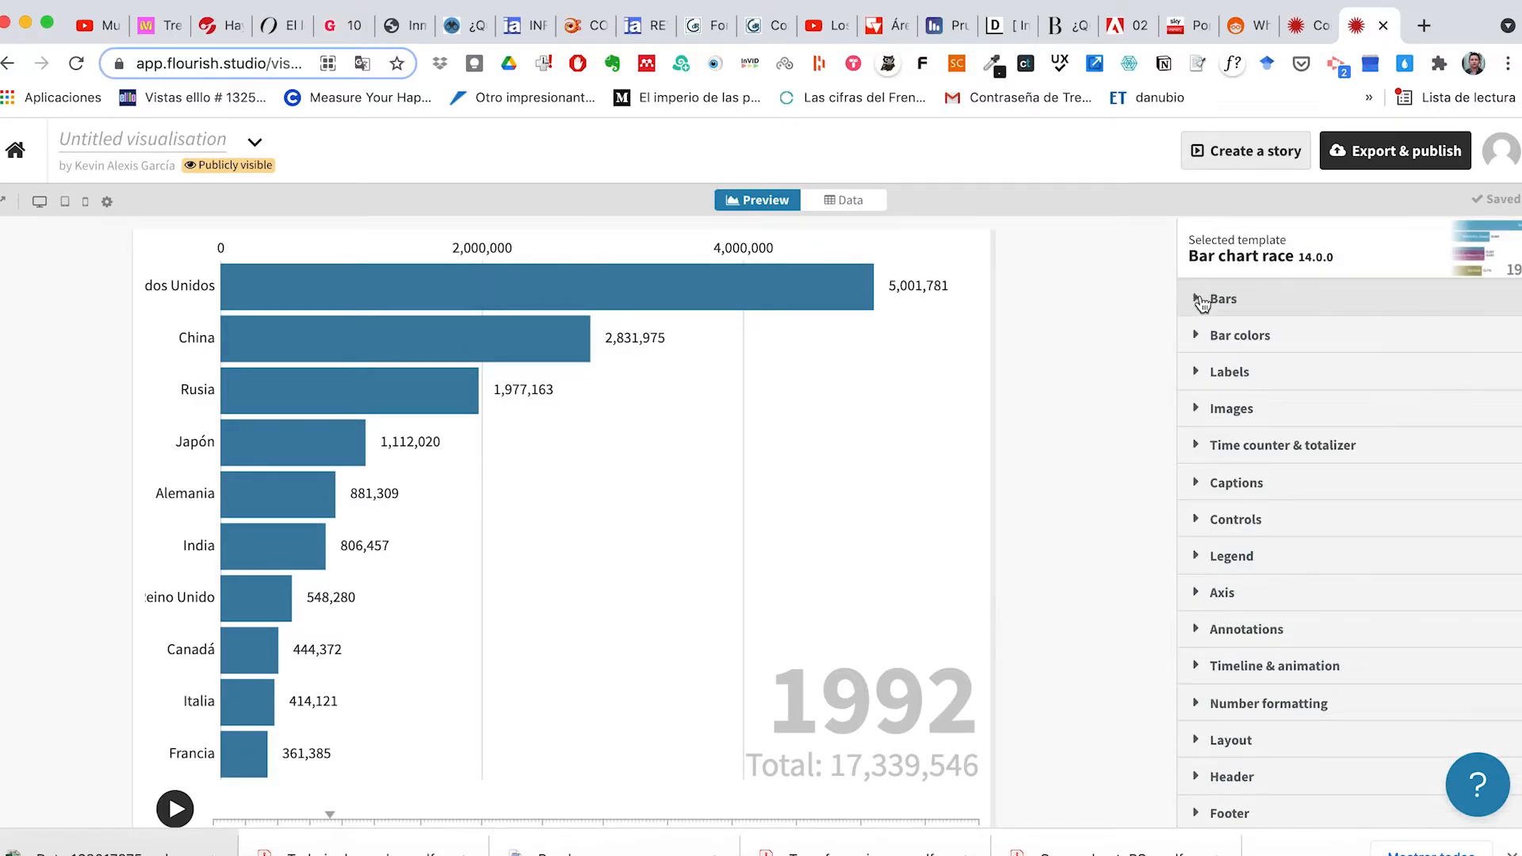
pyautogui.scroll(-4, 1325, 476)
pyautogui.scroll(4, 1325, 476)
# Step: Translate the page into Spanish and look through the full list of the chart's settings sections
pyautogui.click(362, 63)
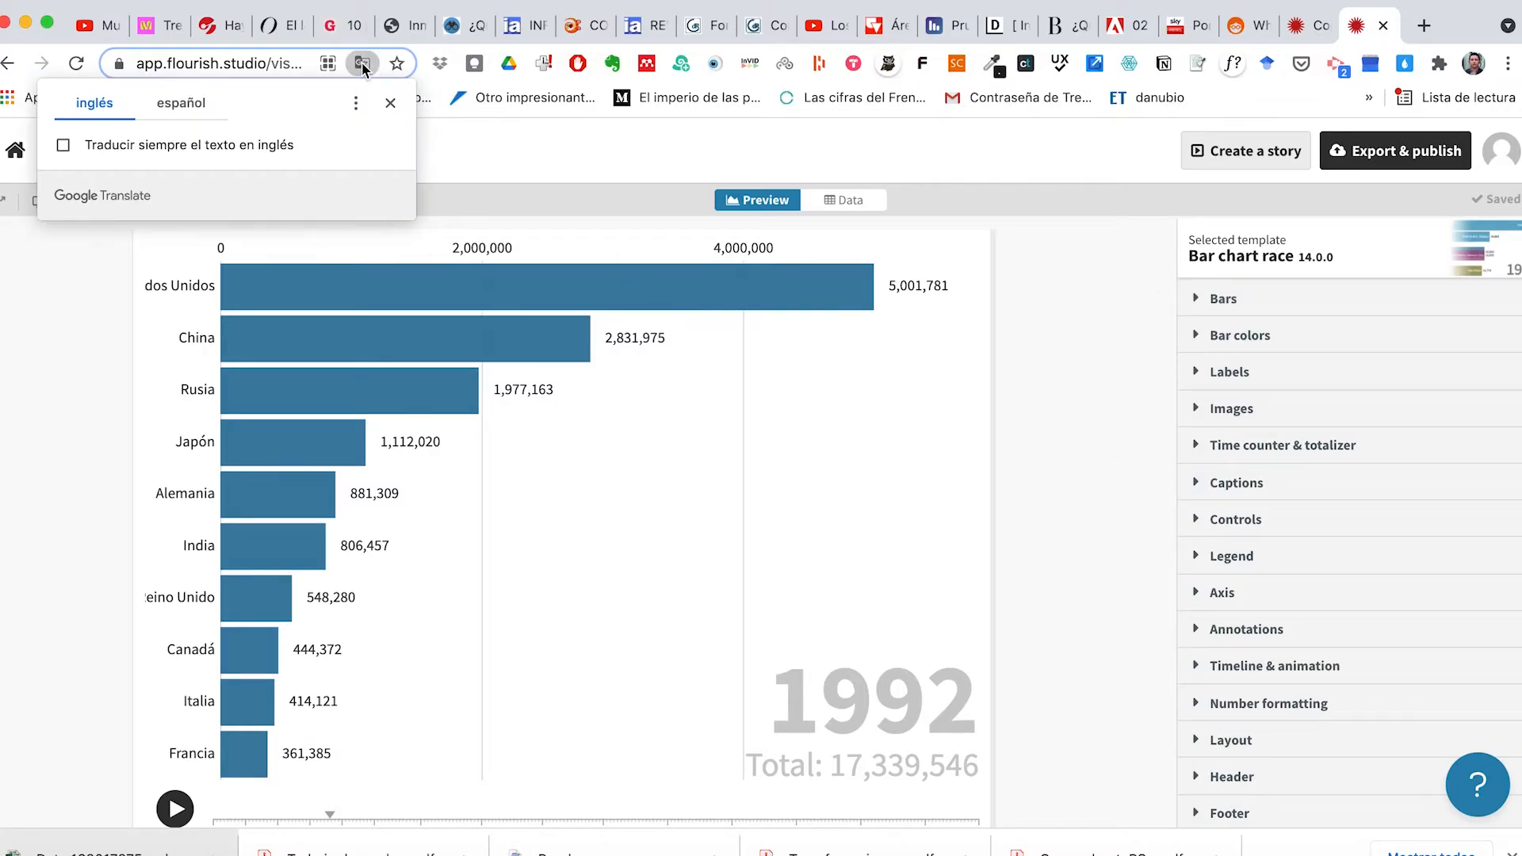
pyautogui.click(189, 107)
pyautogui.click(1068, 359)
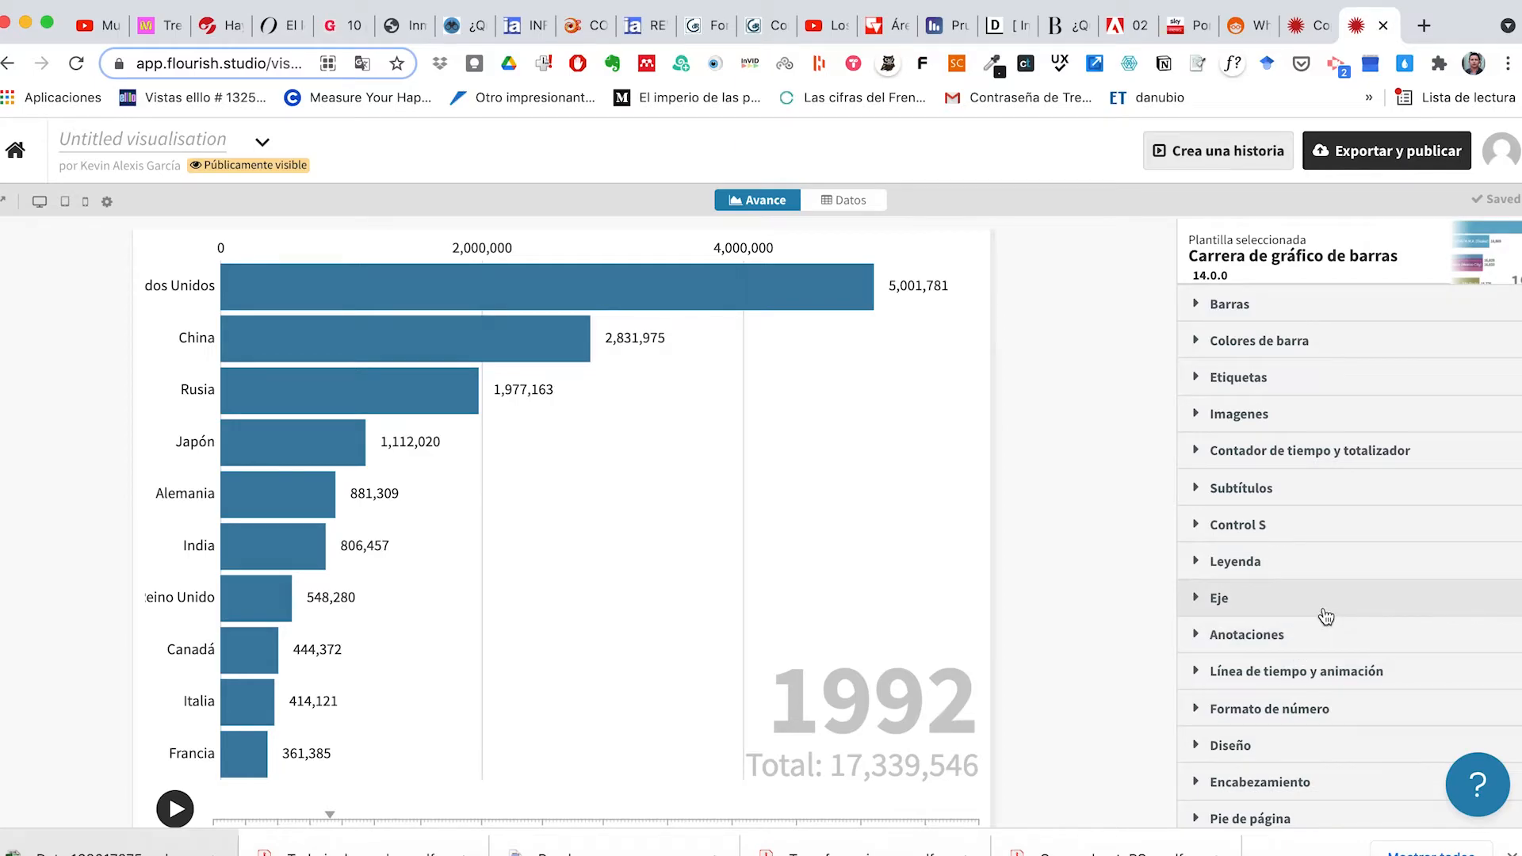
pyautogui.scroll(-3, 1327, 617)
pyautogui.scroll(3, 1326, 617)
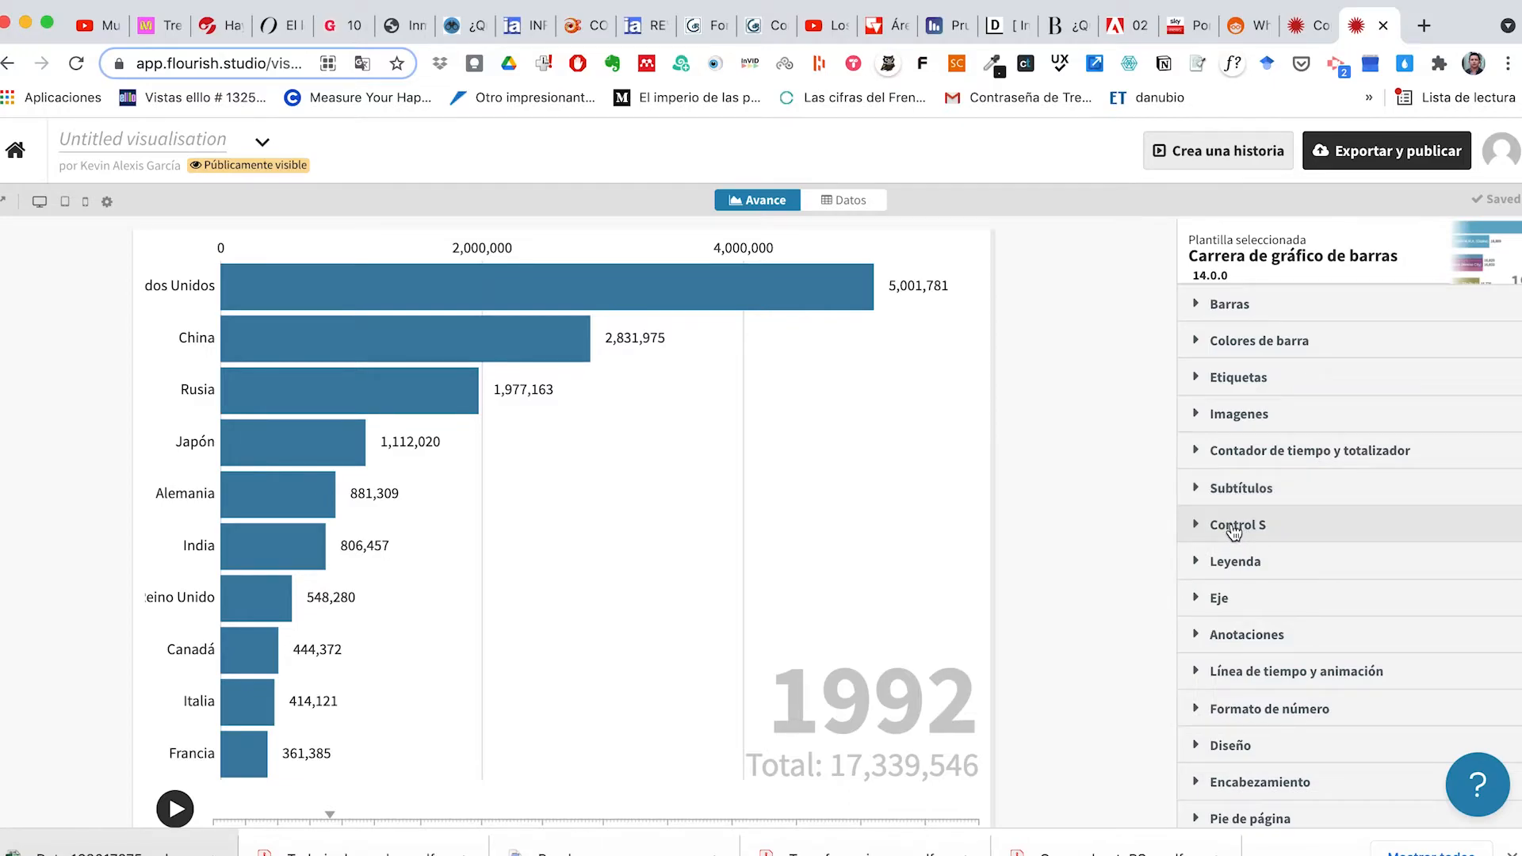
pyautogui.scroll(-3, 1280, 594)
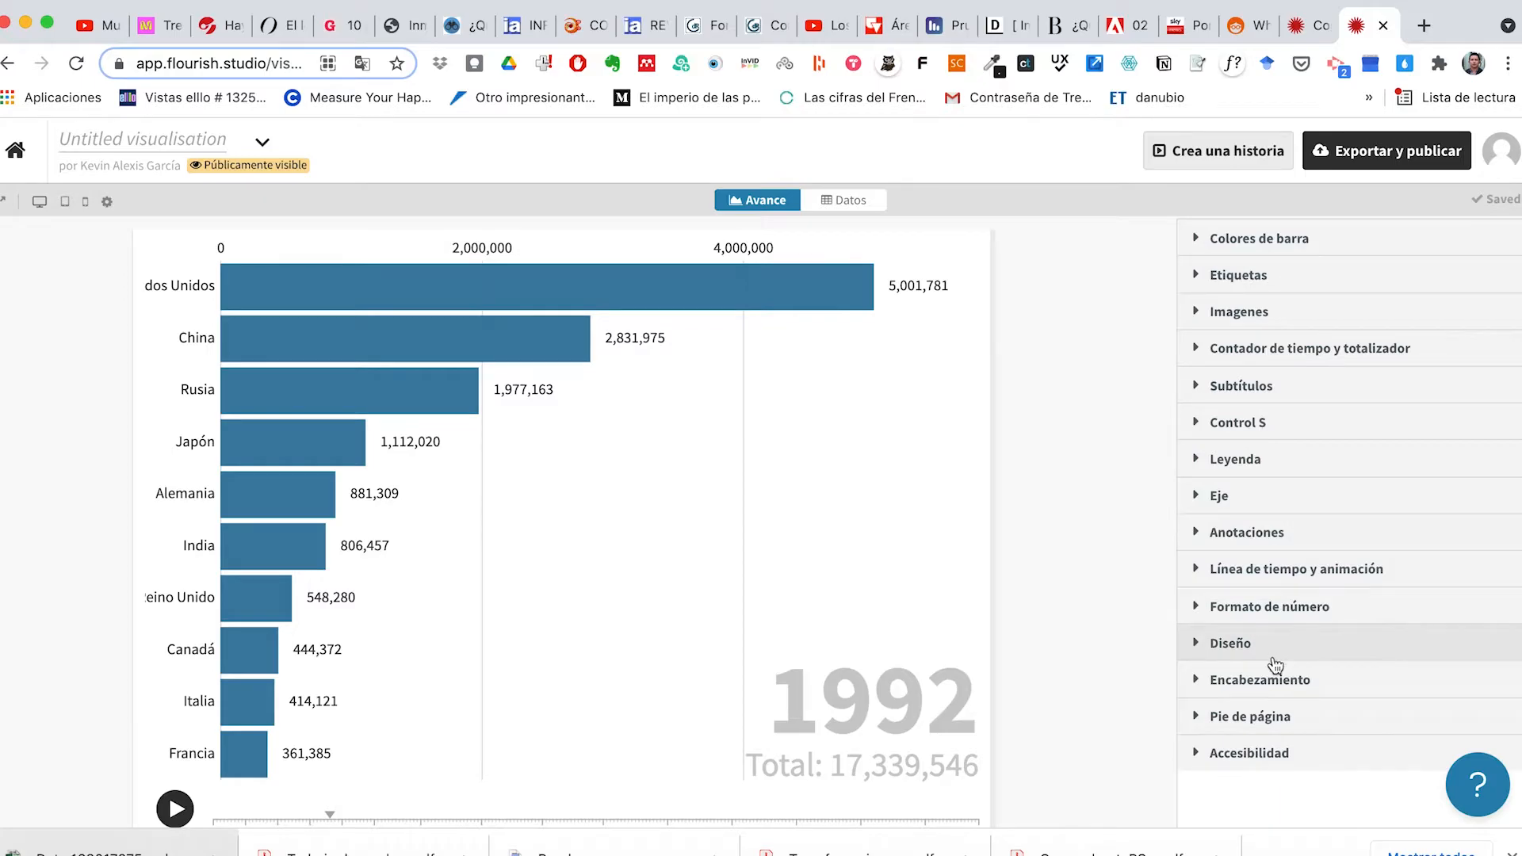
pyautogui.scroll(3, 1298, 533)
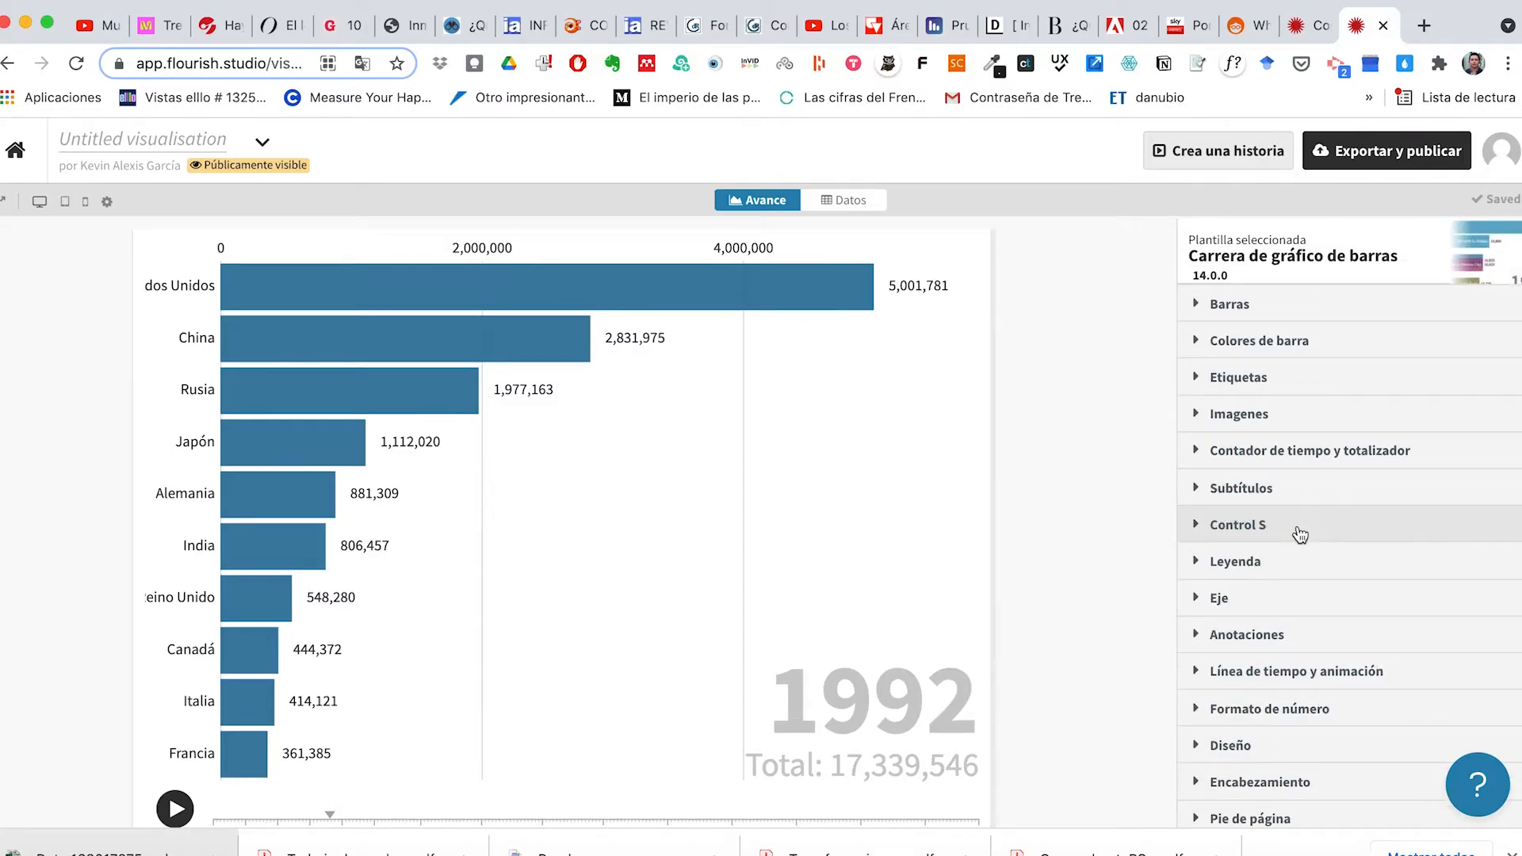
# Step: Switch the translated page back to English
pyautogui.click(361, 64)
pyautogui.click(102, 106)
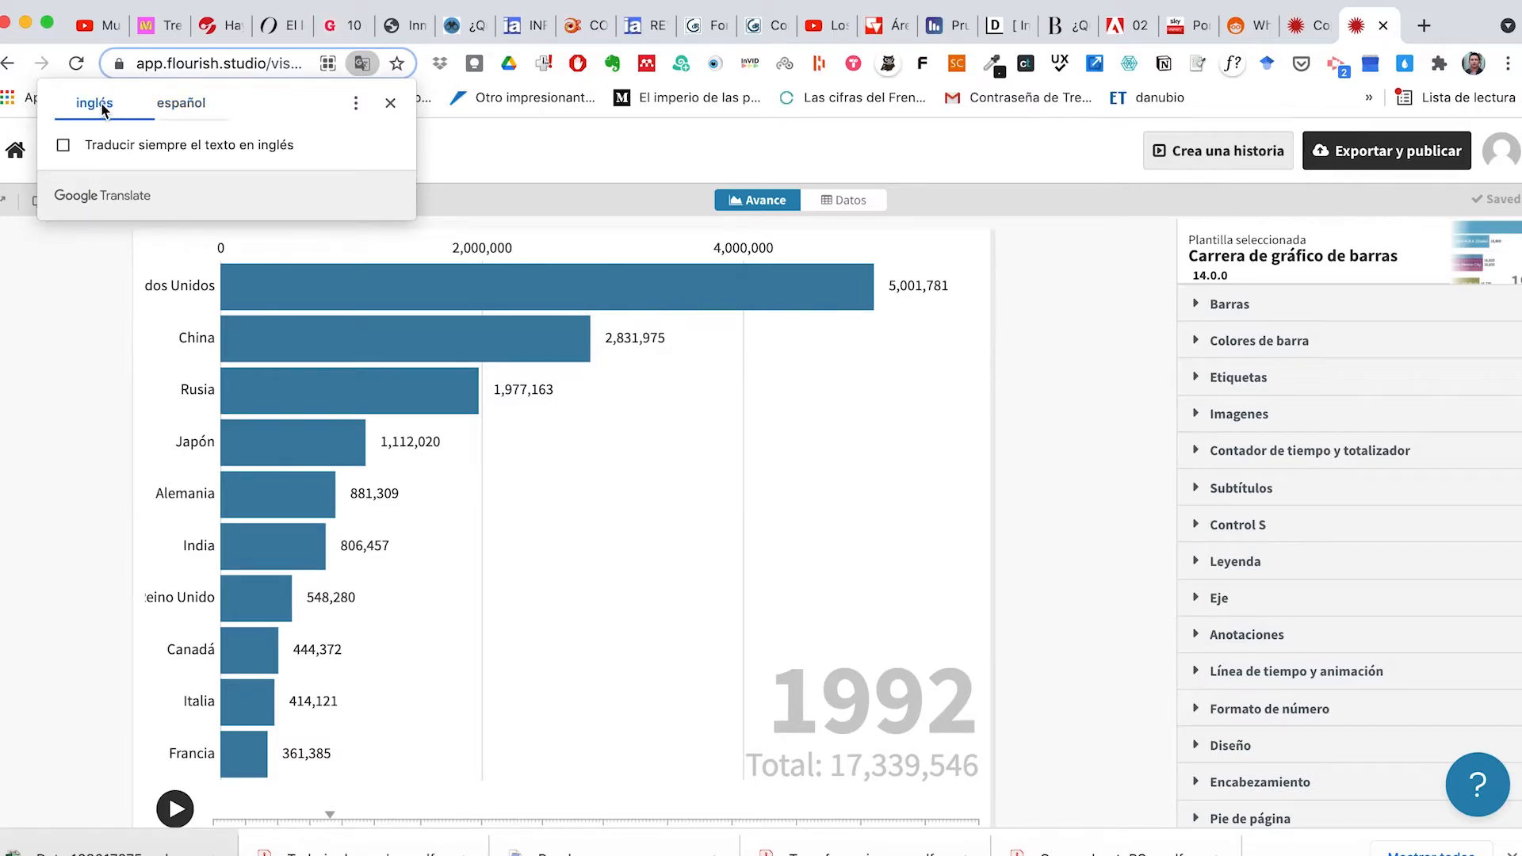
pyautogui.click(1048, 369)
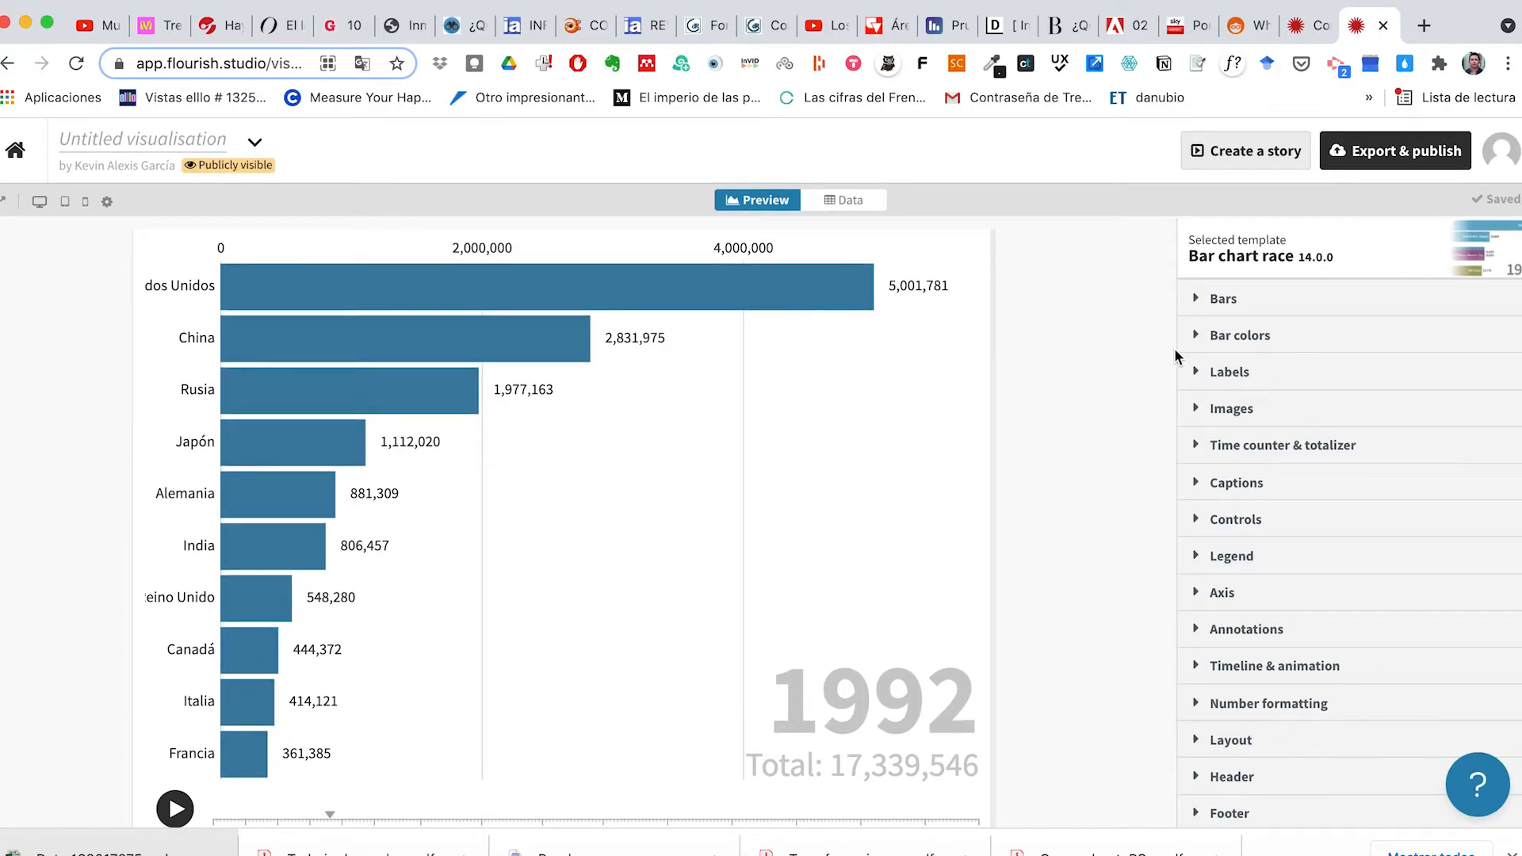
# Step: Open the Bars settings and review the chart style, bar height and sorting options
pyautogui.click(1199, 300)
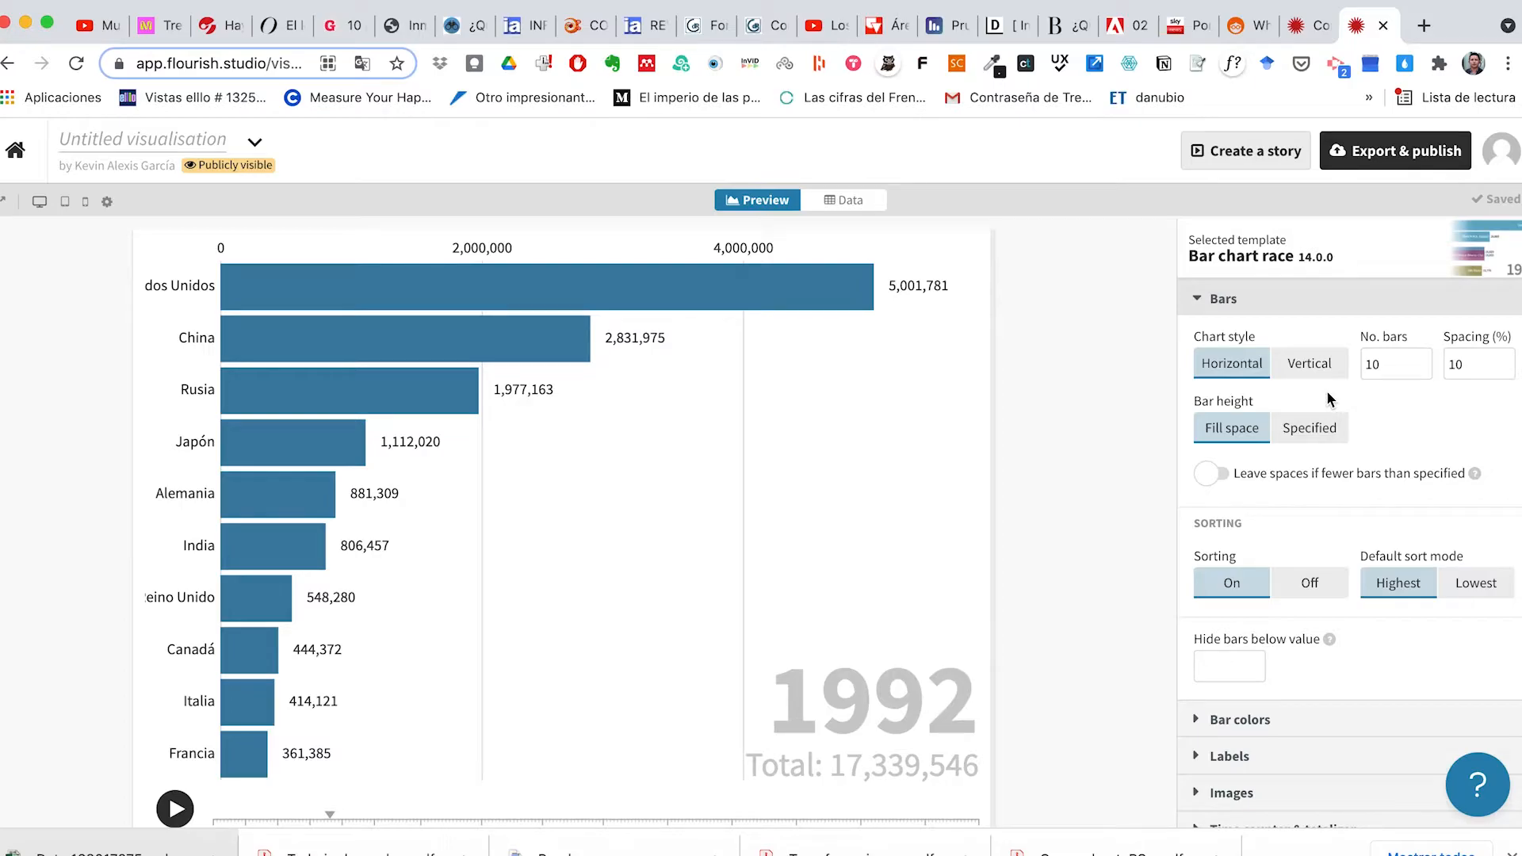
pyautogui.scroll(-1, 1331, 490)
pyautogui.scroll(1, 1375, 457)
pyautogui.scroll(-1, 1330, 505)
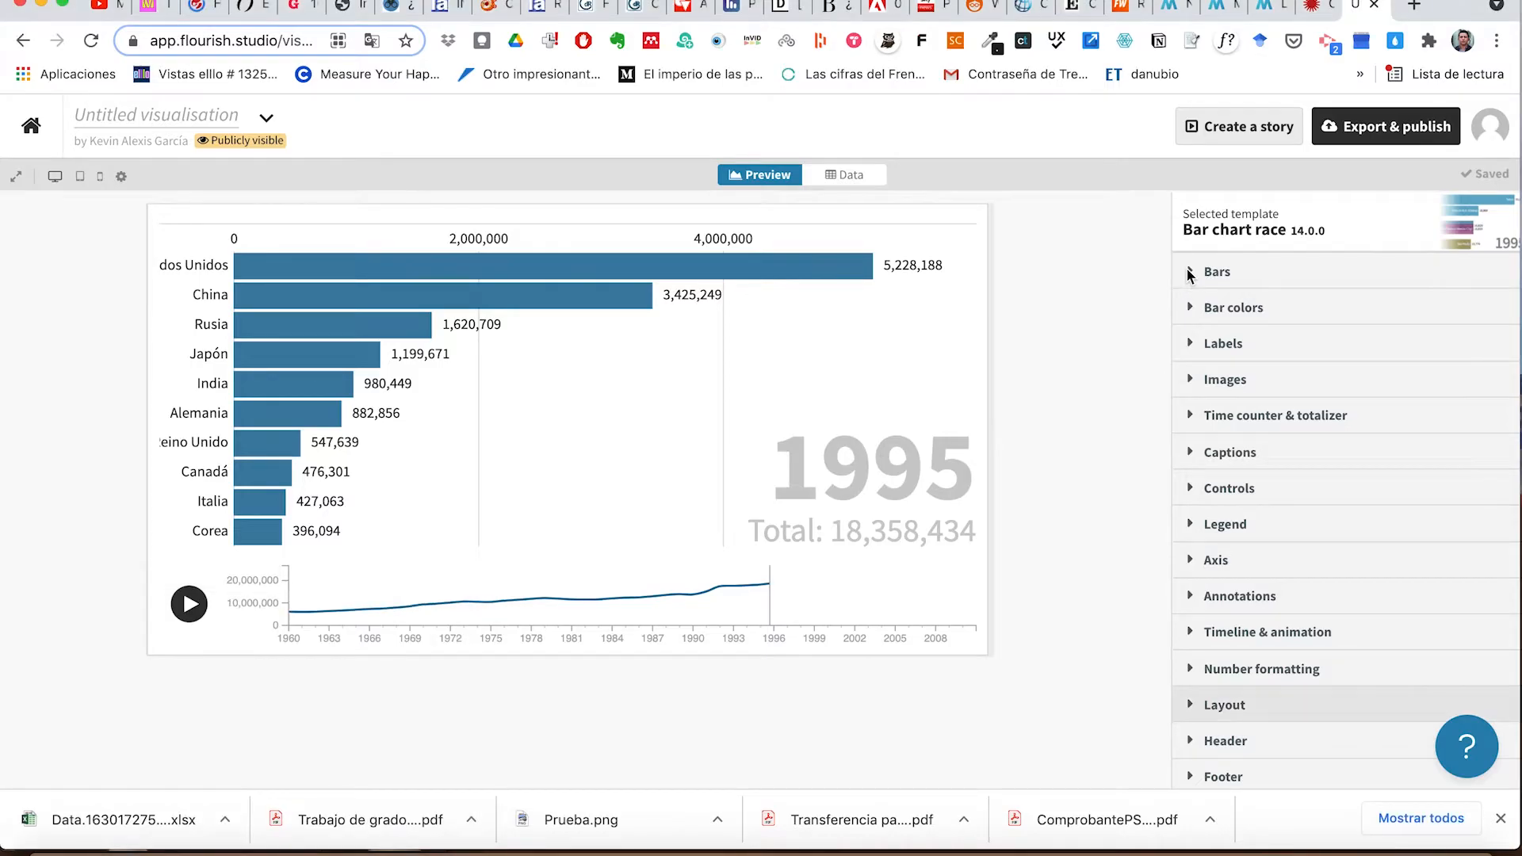
# Step: Try the vertical chart style in the Bars settings and return to the horizontal style
pyautogui.click(1191, 273)
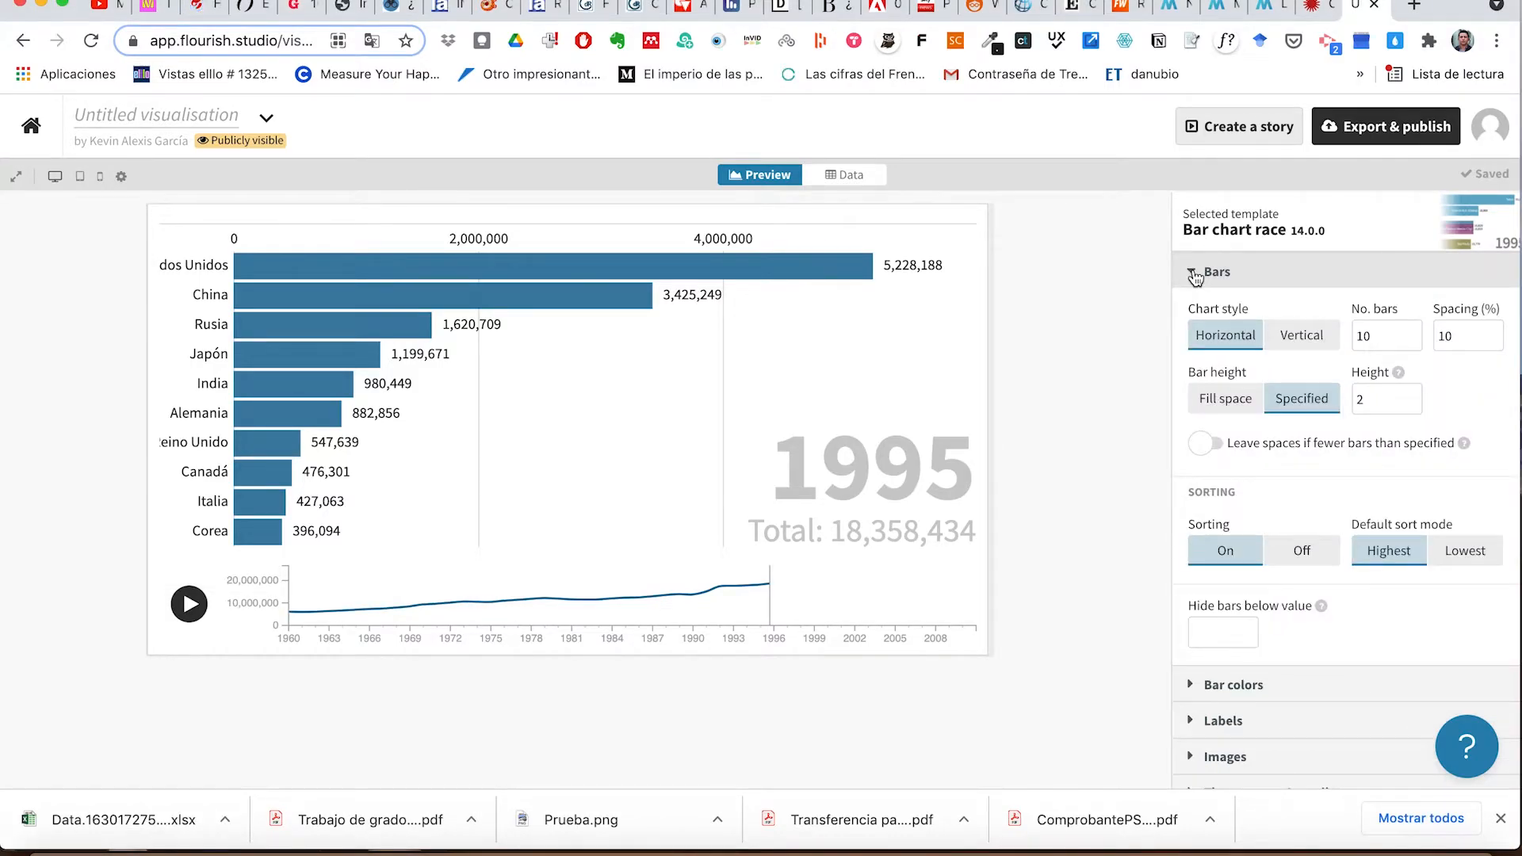
pyautogui.click(1302, 337)
pyautogui.click(1234, 337)
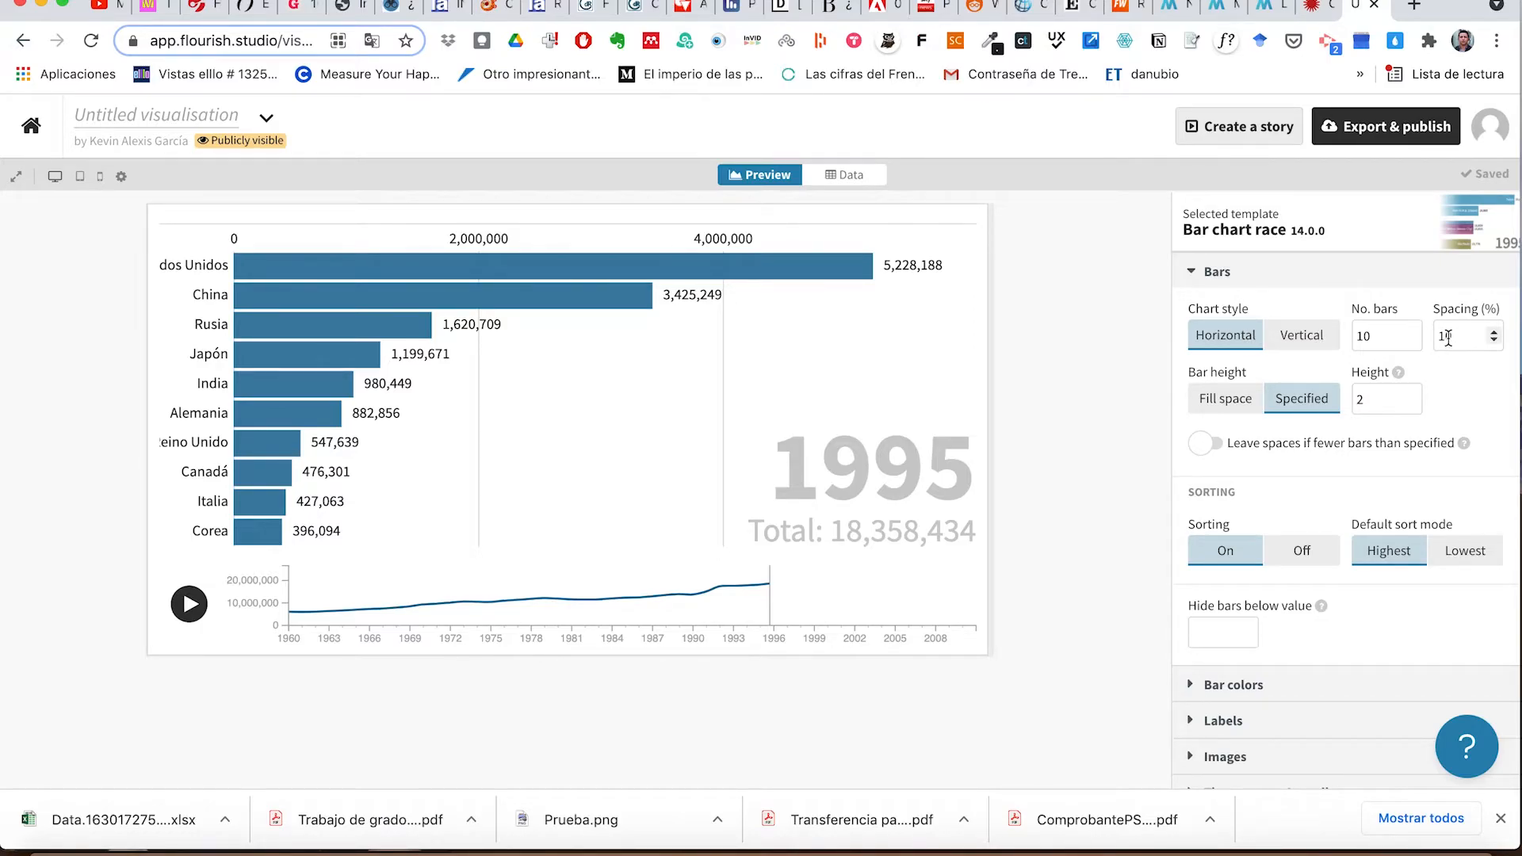
pyautogui.click(1194, 272)
# Step: Check the data sheet's label and category columns, and set the bar color mode to By bar
pyautogui.click(1195, 308)
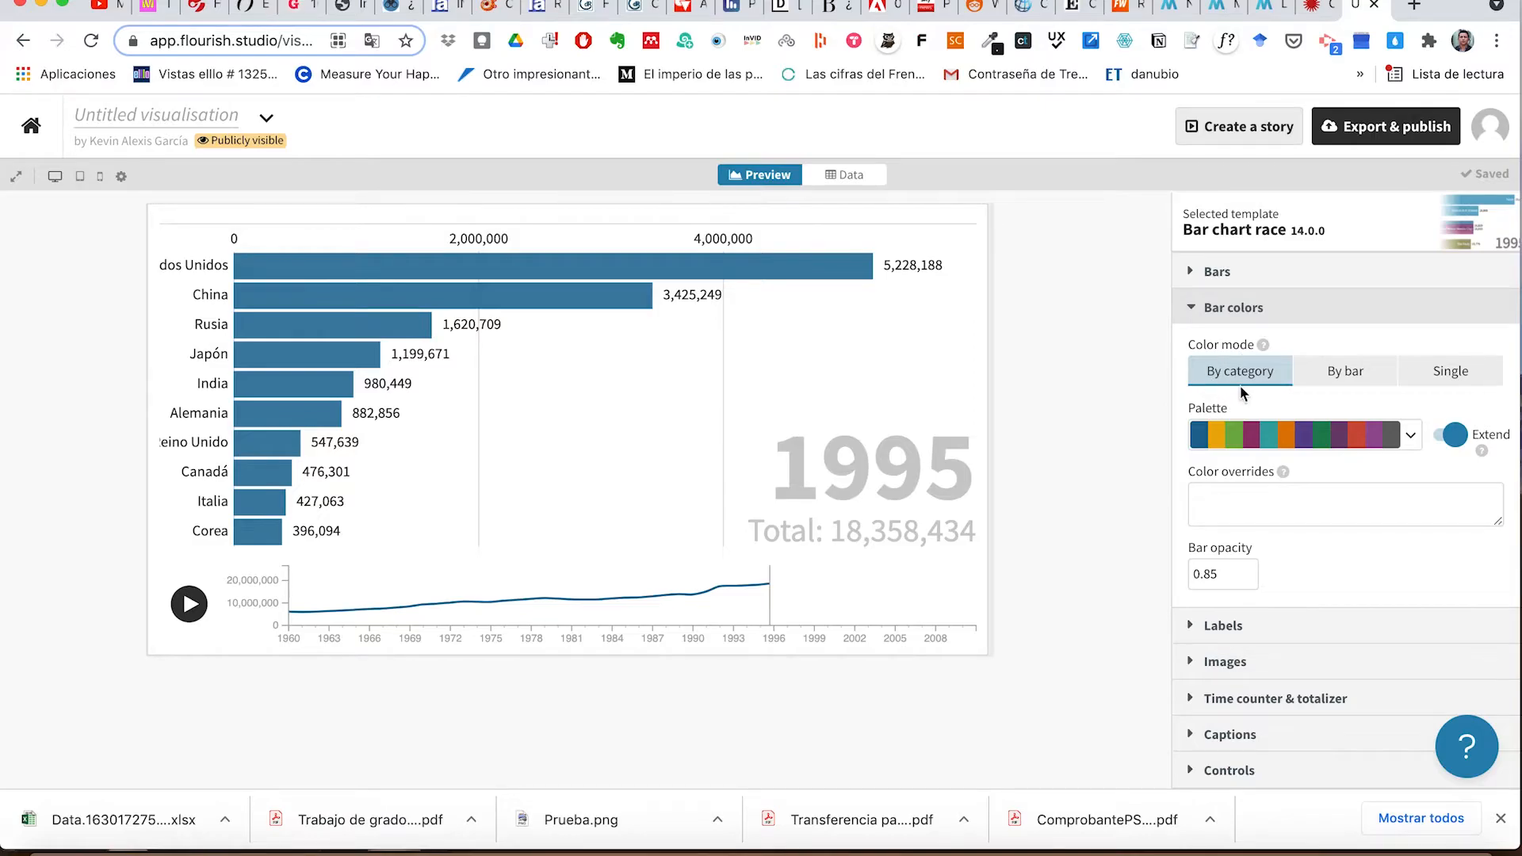
pyautogui.click(847, 174)
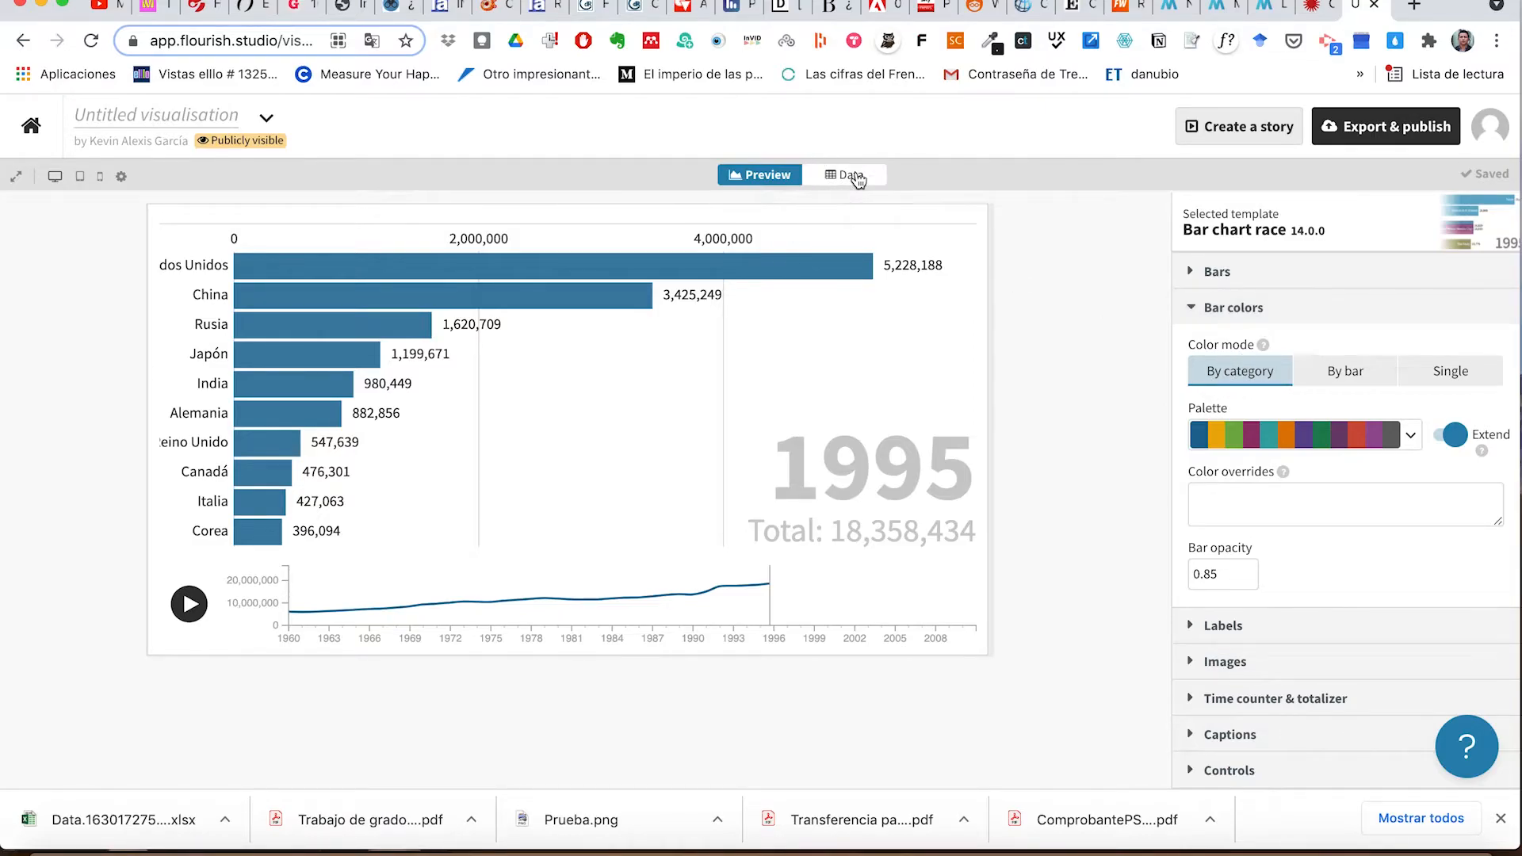
pyautogui.hscroll(-20, 322, 419)
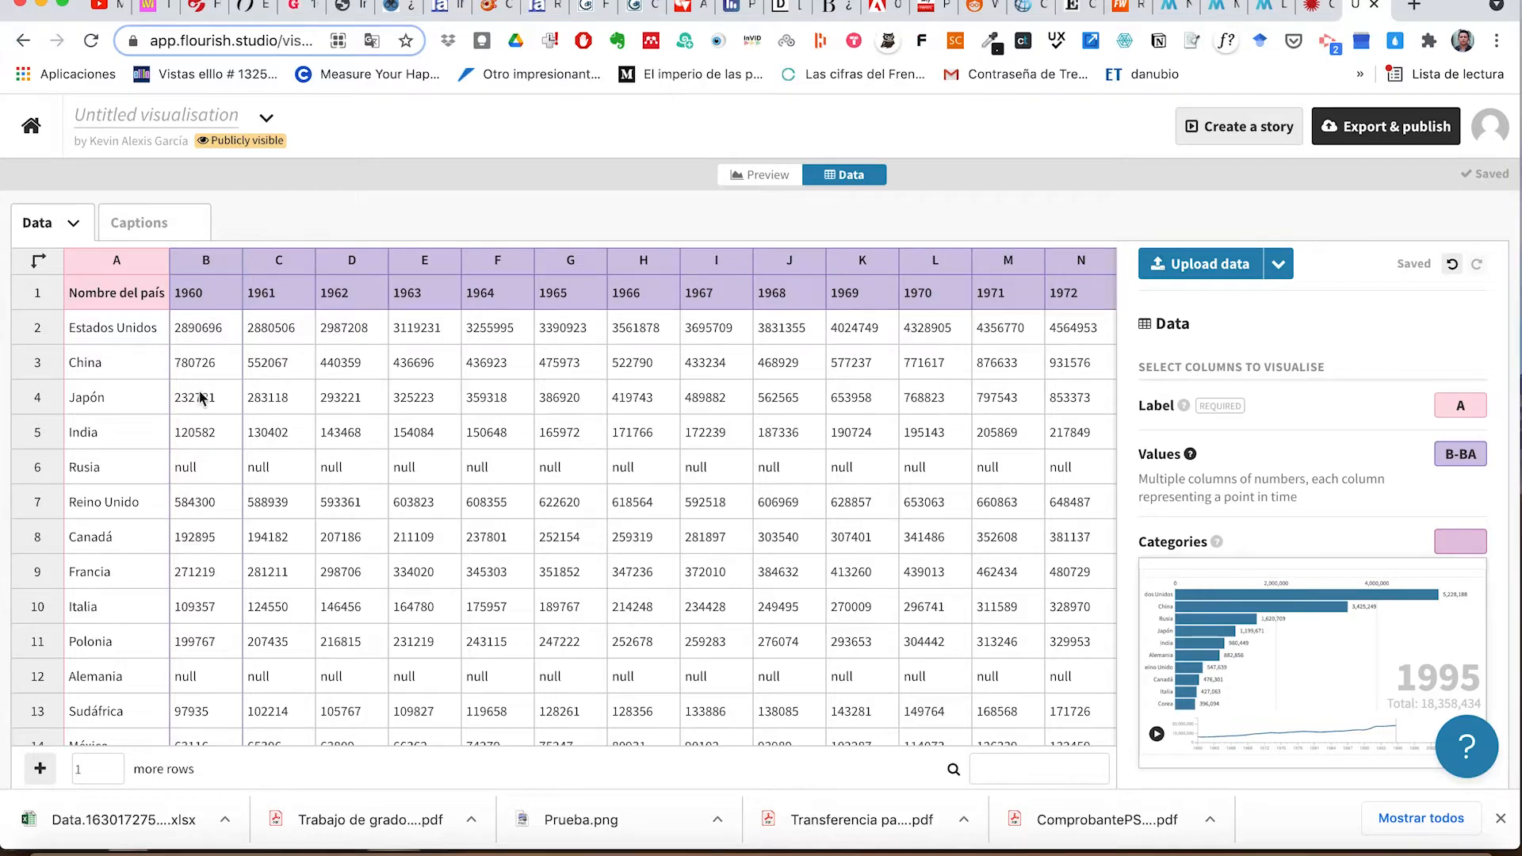
pyautogui.click(770, 175)
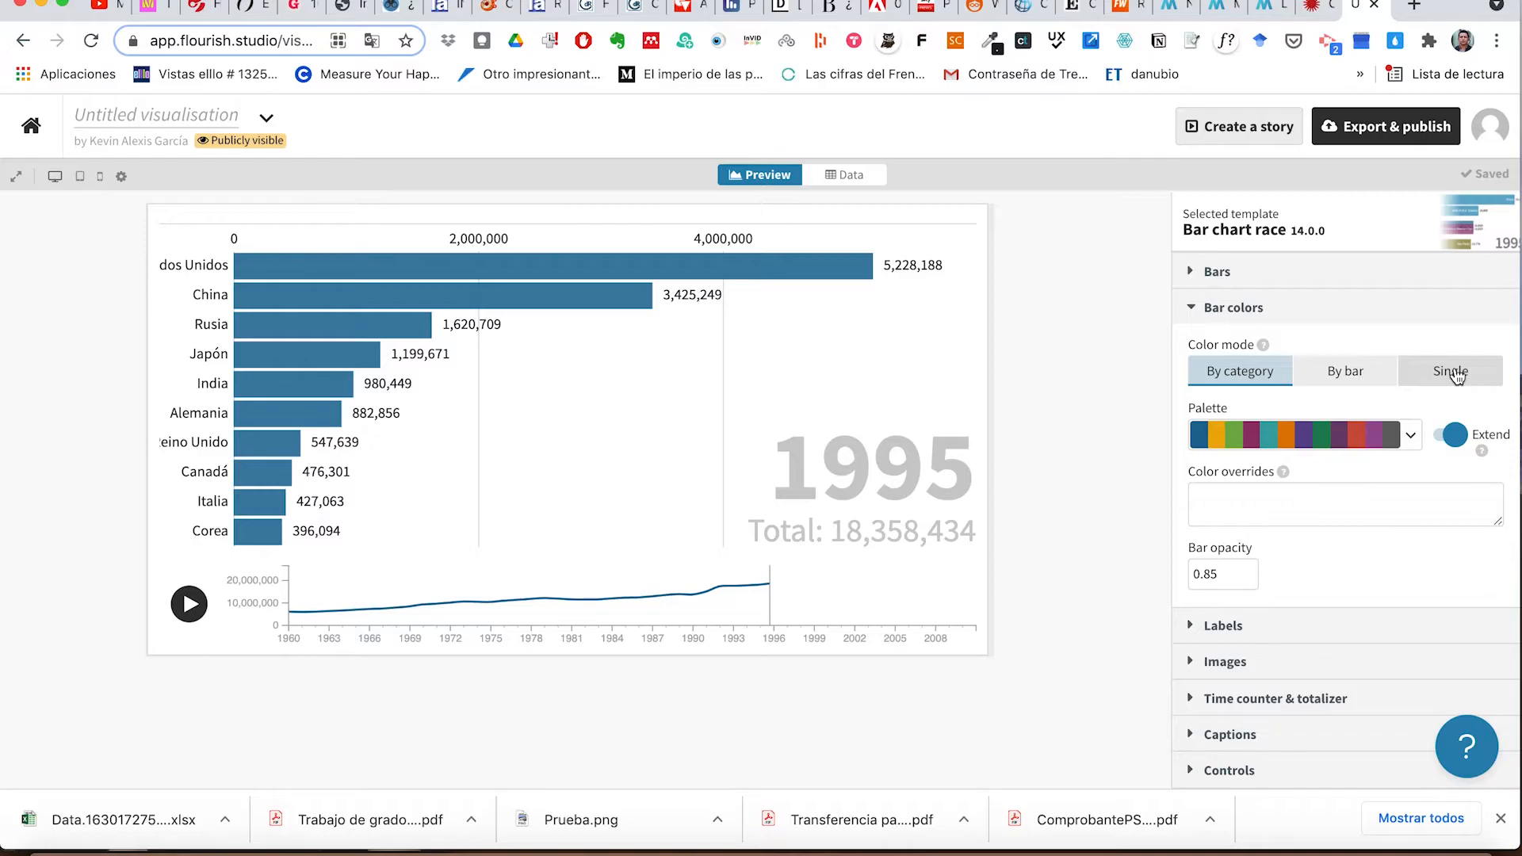
pyautogui.click(1339, 373)
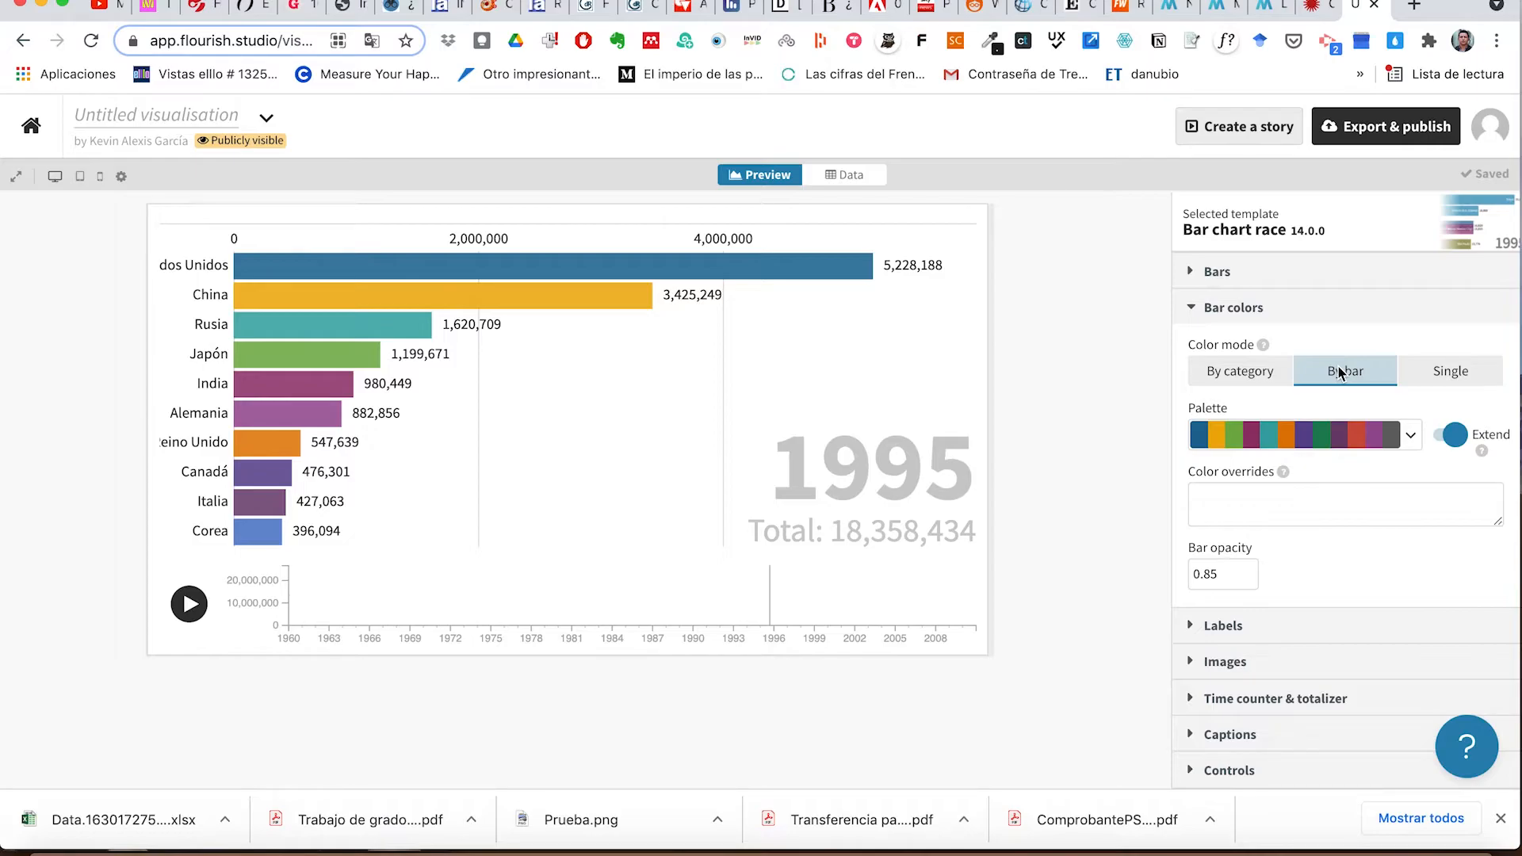
pyautogui.click(1195, 308)
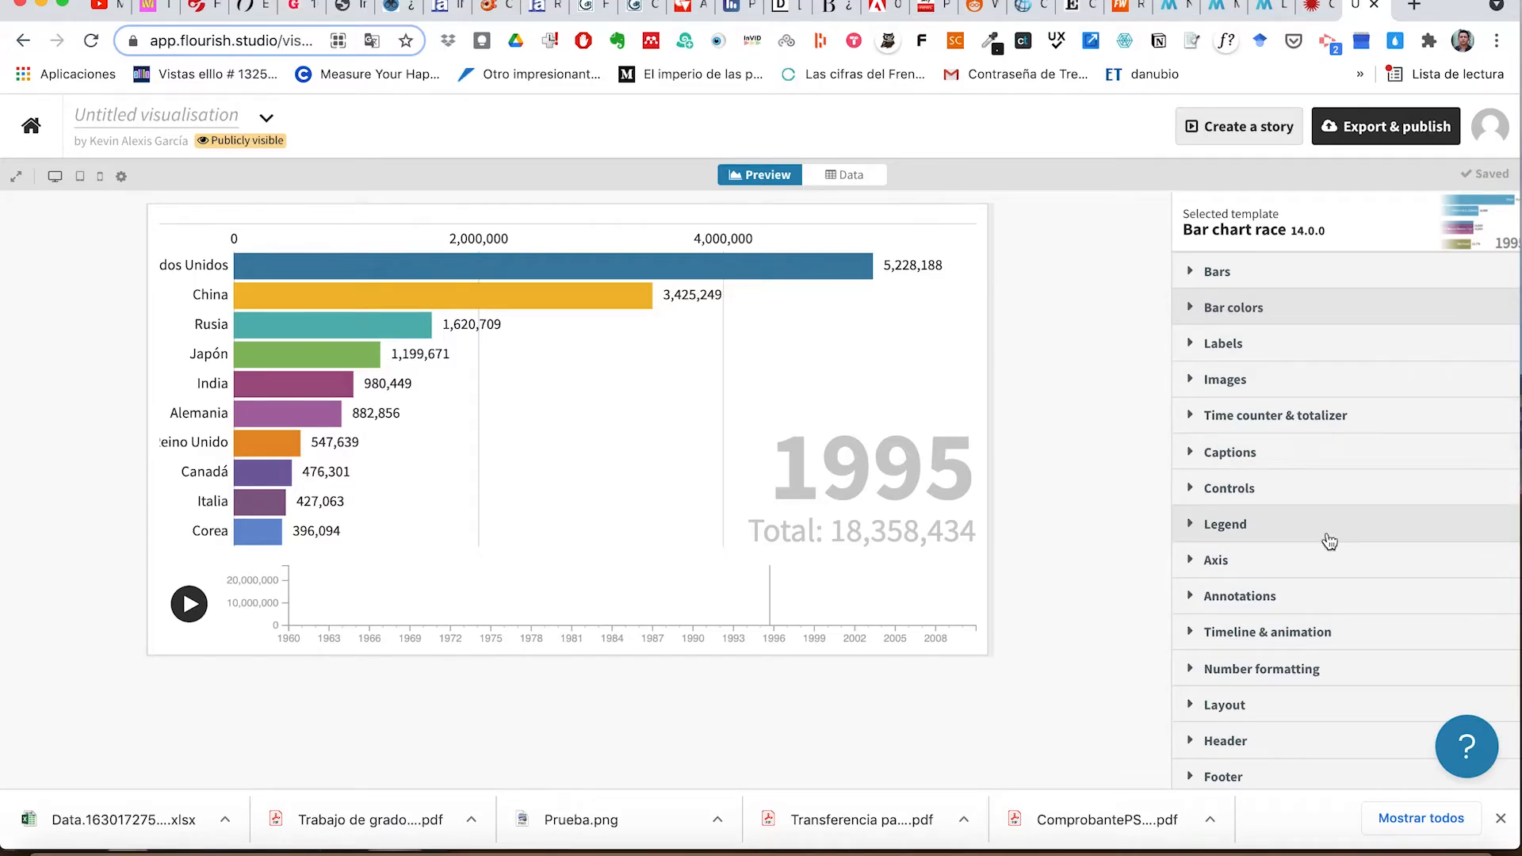
# Step: Take the title from the published example chart and set the header title to "La carrera de la contaminación global"
pyautogui.scroll(-2, 1328, 539)
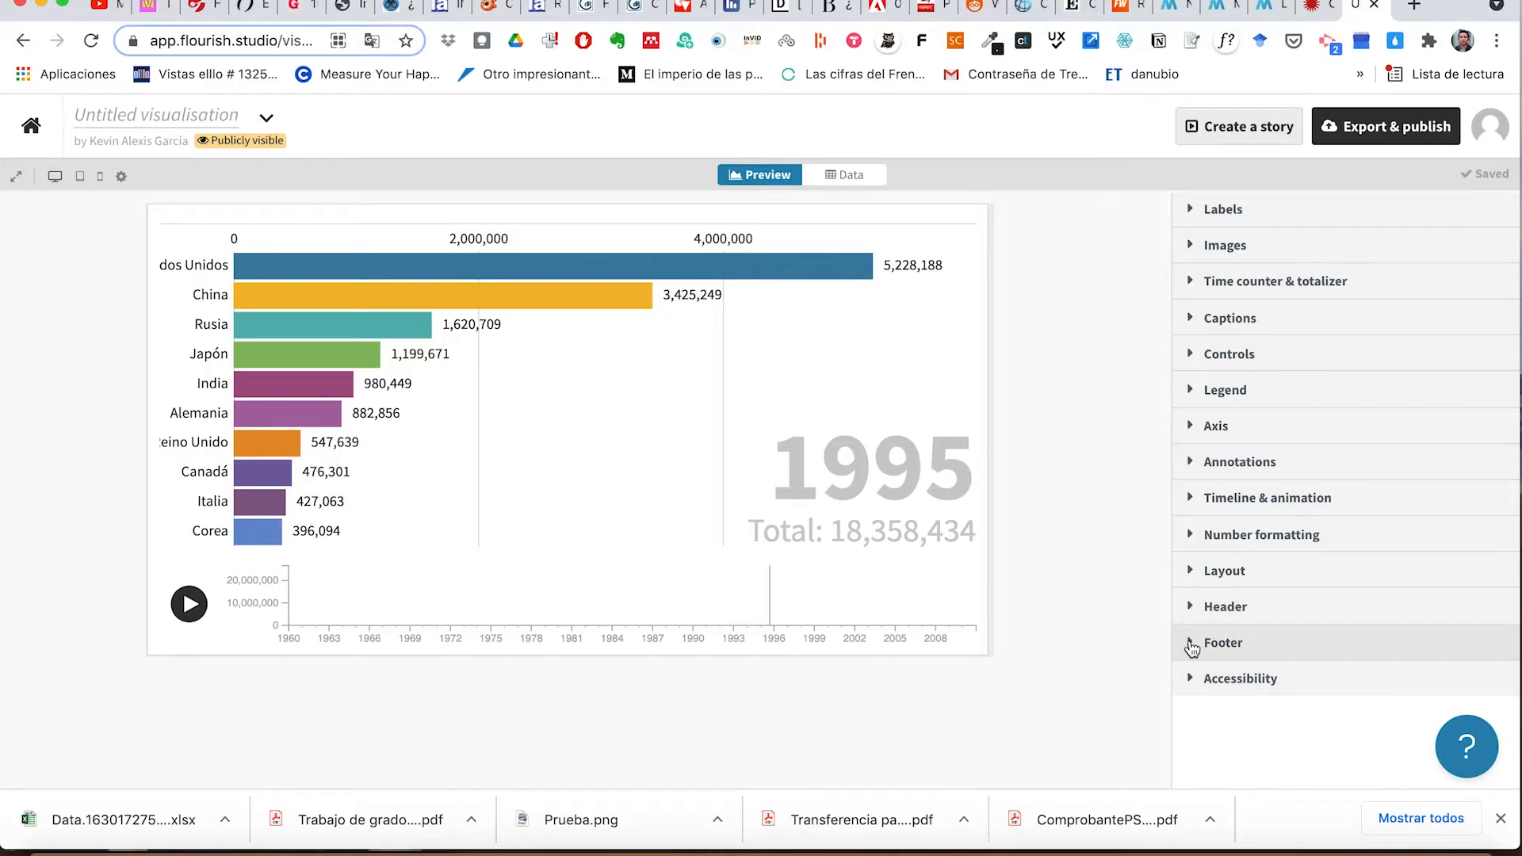
pyautogui.click(1312, 8)
pyautogui.moveTo(987, 127); pyautogui.dragTo(539, 135)
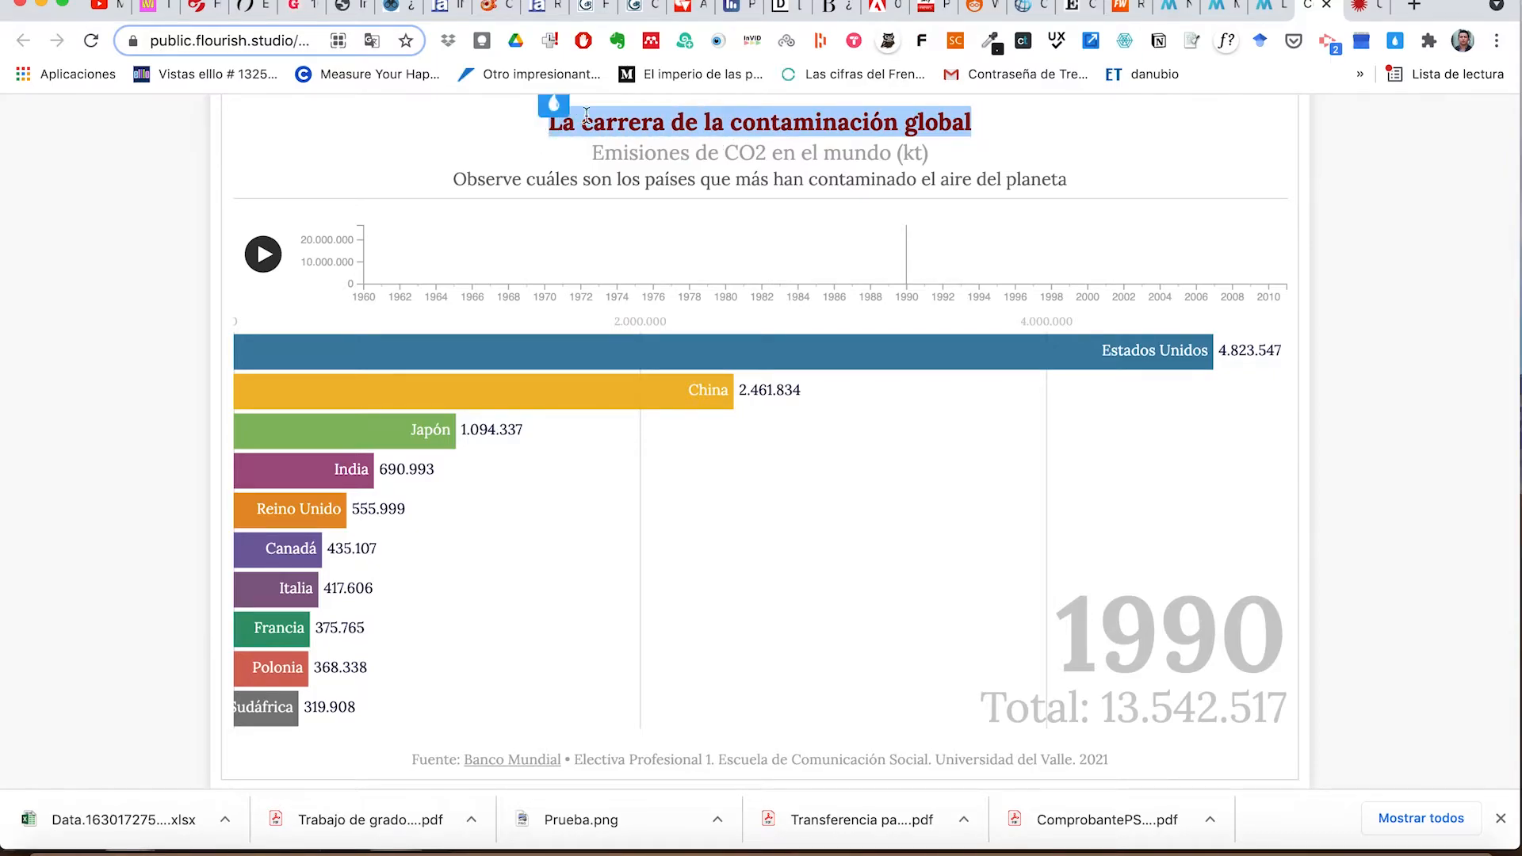
pyautogui.click(1361, 9)
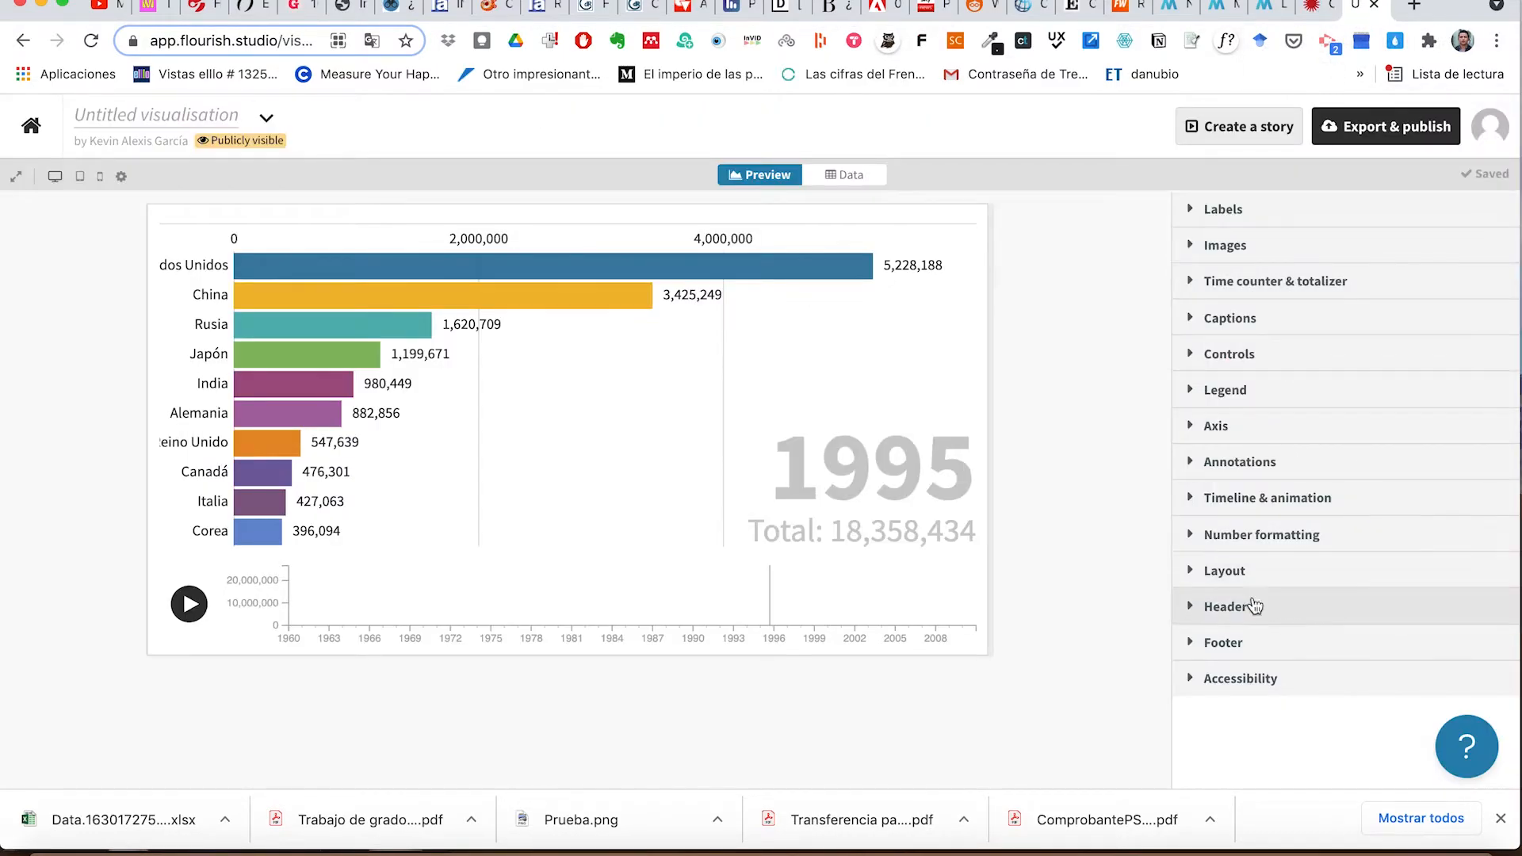
pyautogui.click(1189, 604)
pyautogui.scroll(-3, 1325, 641)
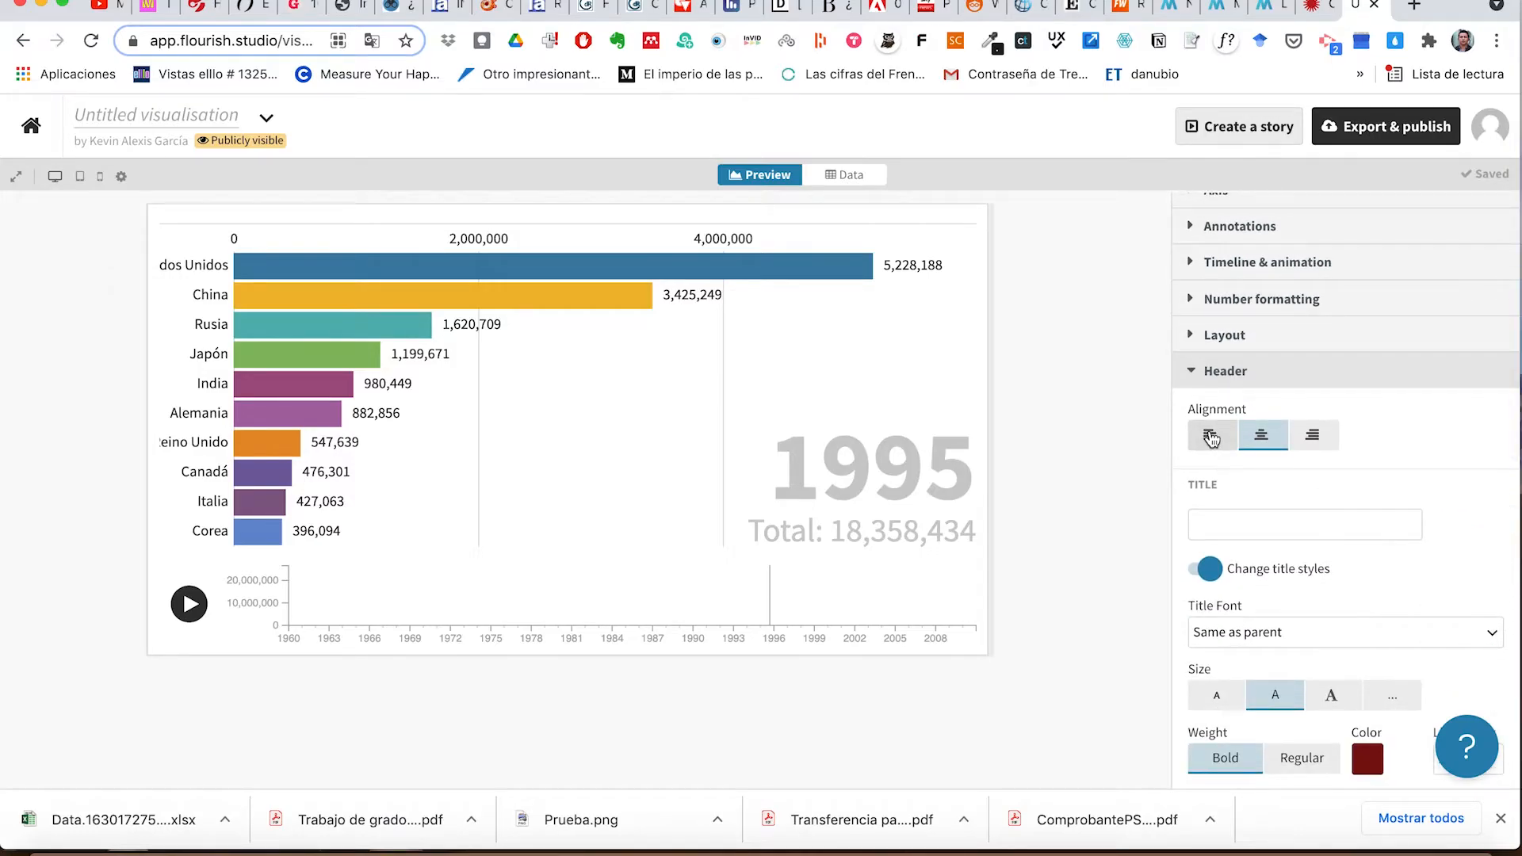
pyautogui.click(1233, 525)
pyautogui.write('La carrera de la contaminación global')
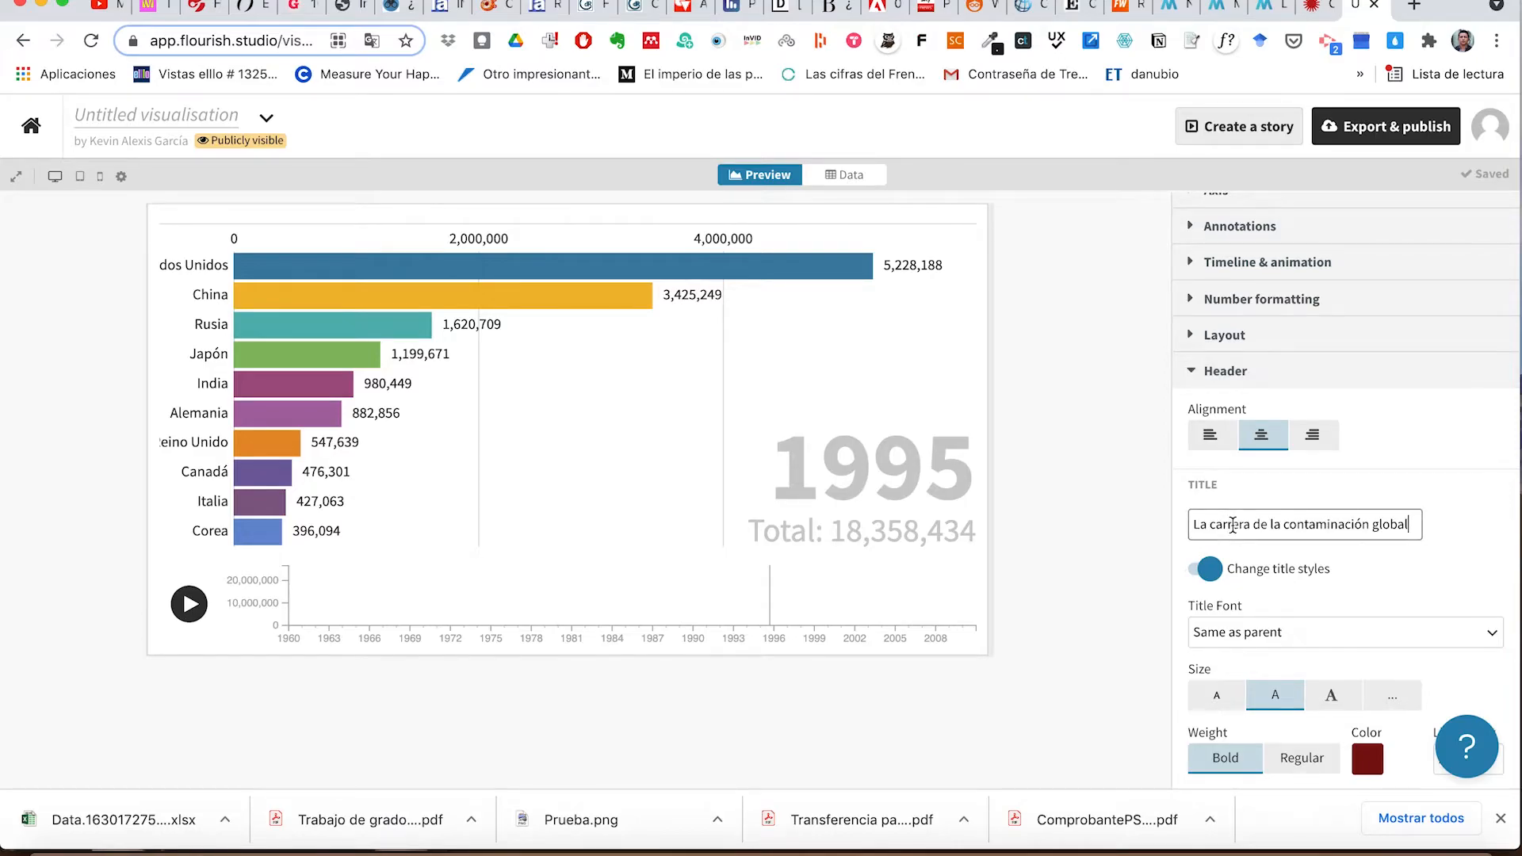
# Step: Copy the subtitle "Emisiones de CO2 en el mundo (kt)" from the published example chart into the header's subtitle
pyautogui.scroll(-5, 1388, 460)
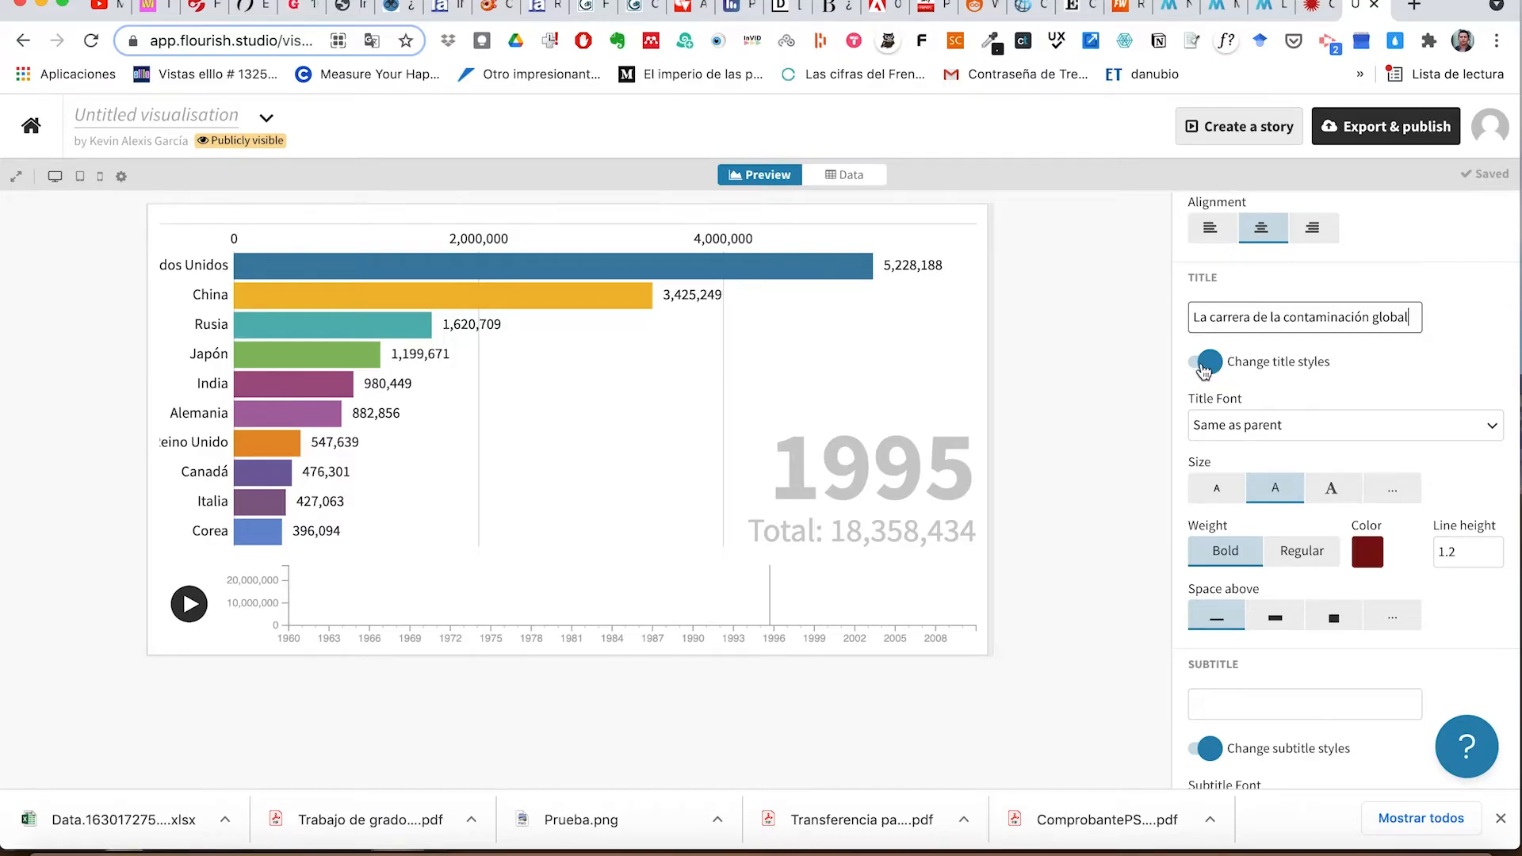
pyautogui.scroll(-2, 1320, 370)
pyautogui.scroll(-3, 1320, 371)
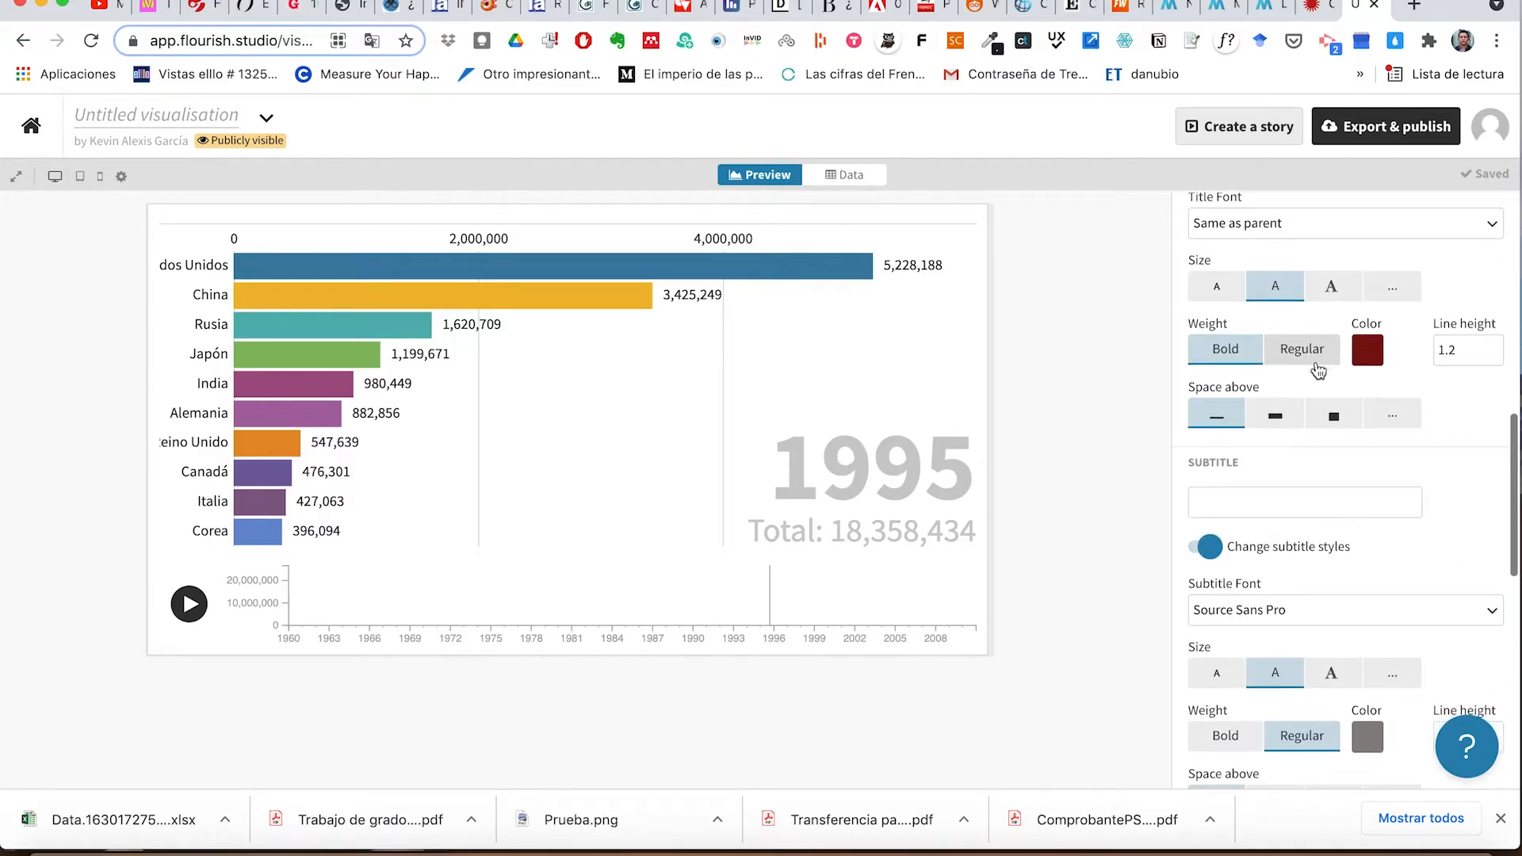
pyautogui.moveTo(1402, 366)
pyautogui.scroll(-2, 1469, 420)
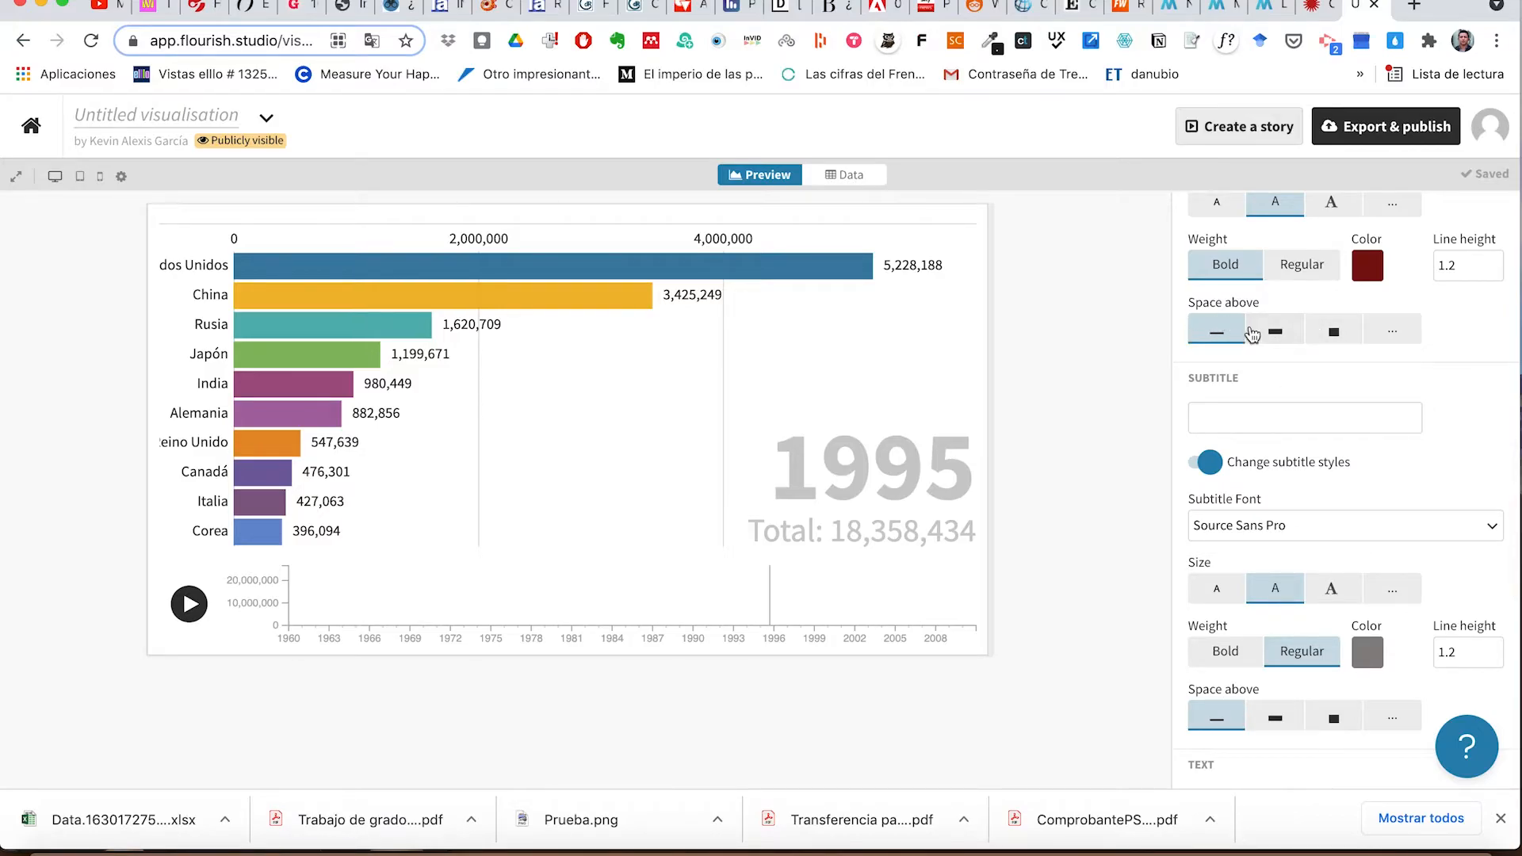
pyautogui.click(1310, 6)
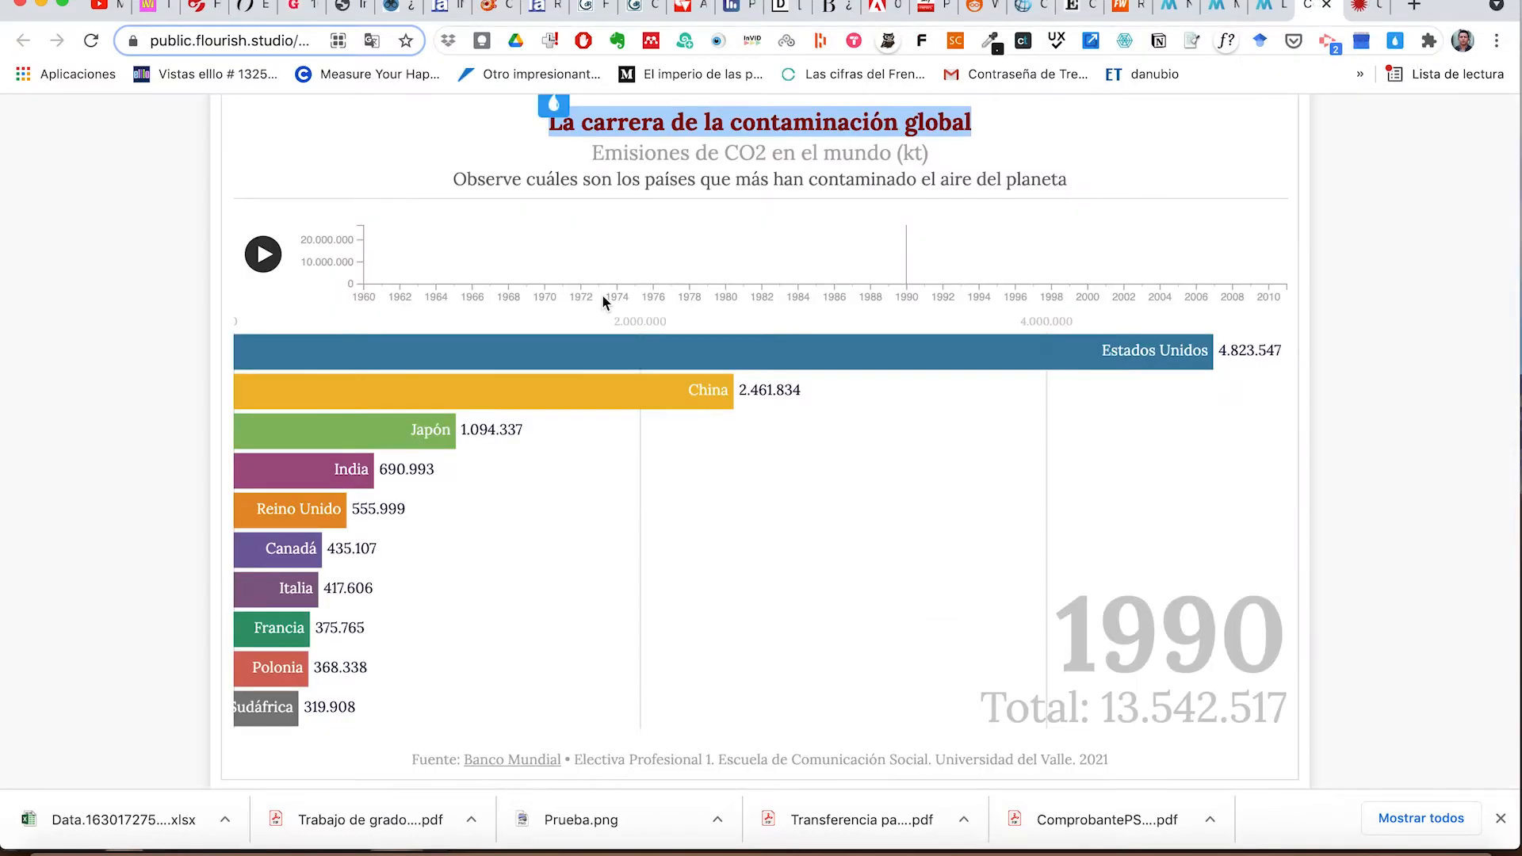
pyautogui.click(723, 151)
pyautogui.moveTo(933, 162); pyautogui.dragTo(589, 152)
pyautogui.press('super+c')
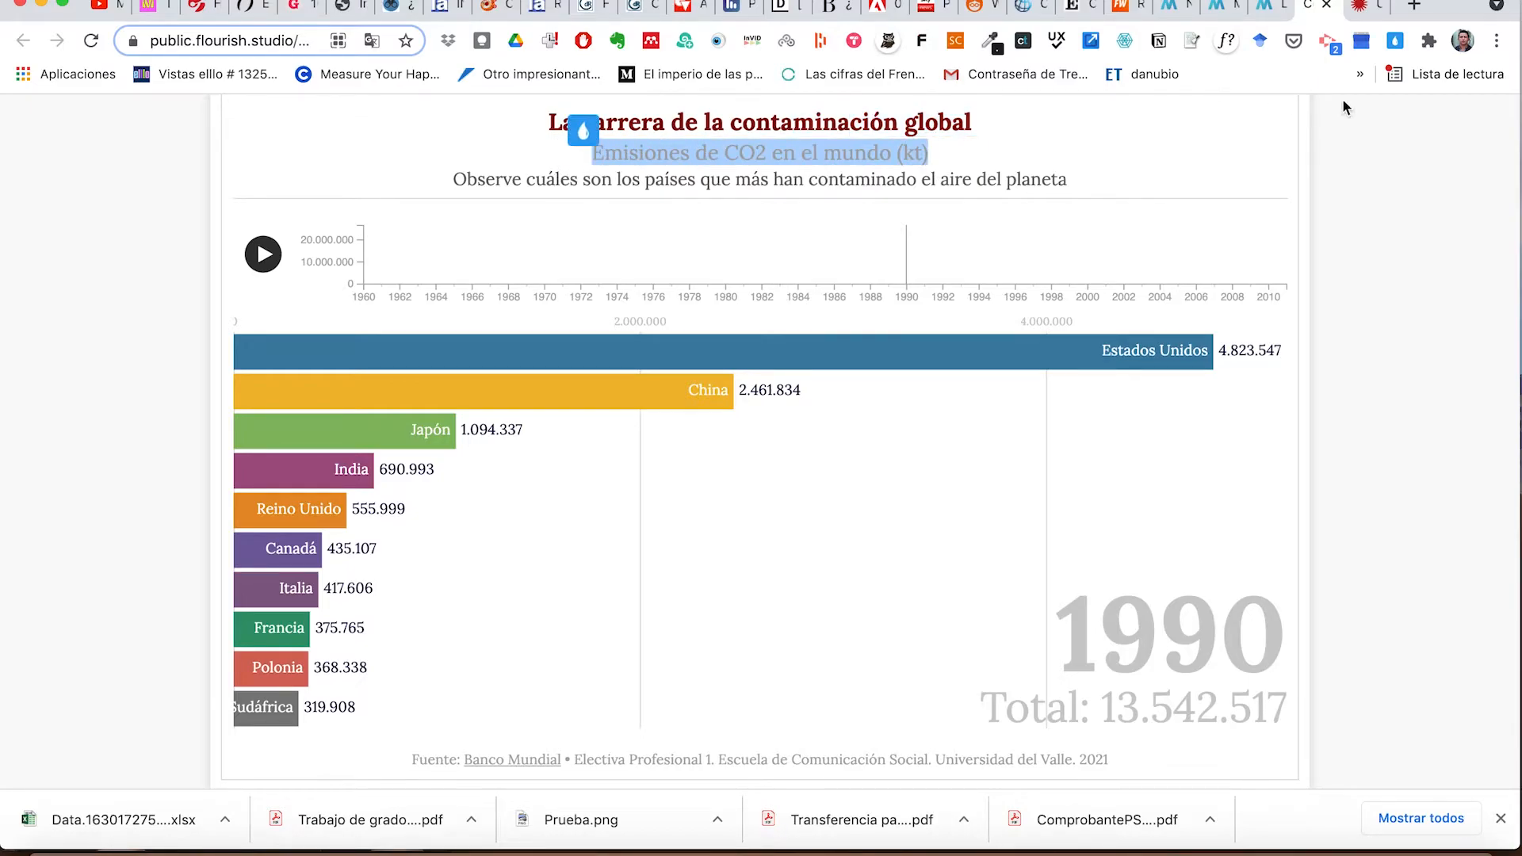
pyautogui.click(1371, 8)
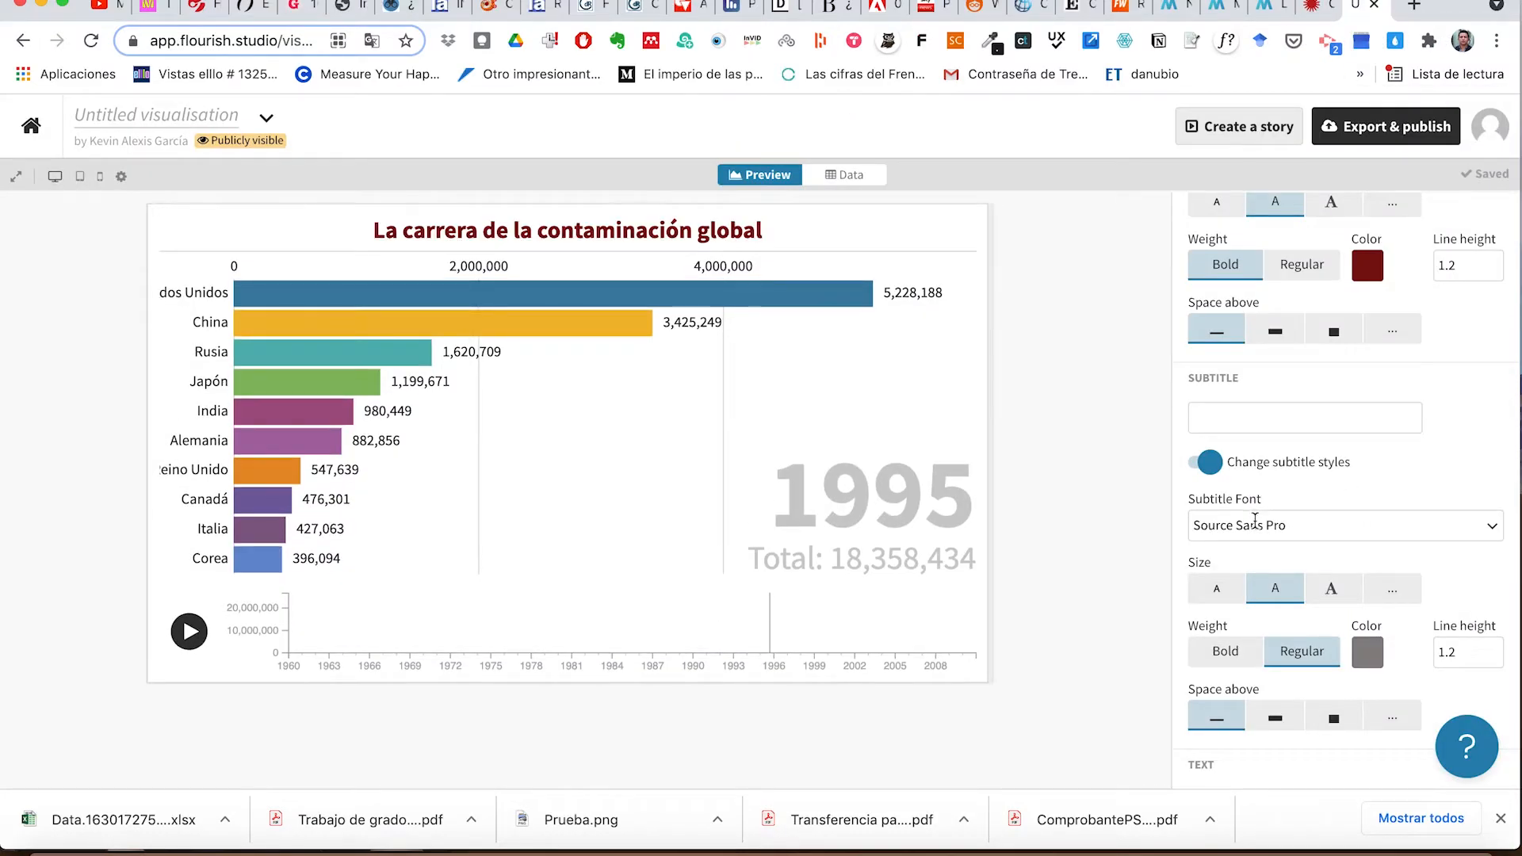
pyautogui.click(1234, 430)
pyautogui.press('super+v')
# Step: Lighten the subtitle's color to a grey of RGB 210, 208, 208 and set its line height to 1
pyautogui.scroll(-4, 1485, 463)
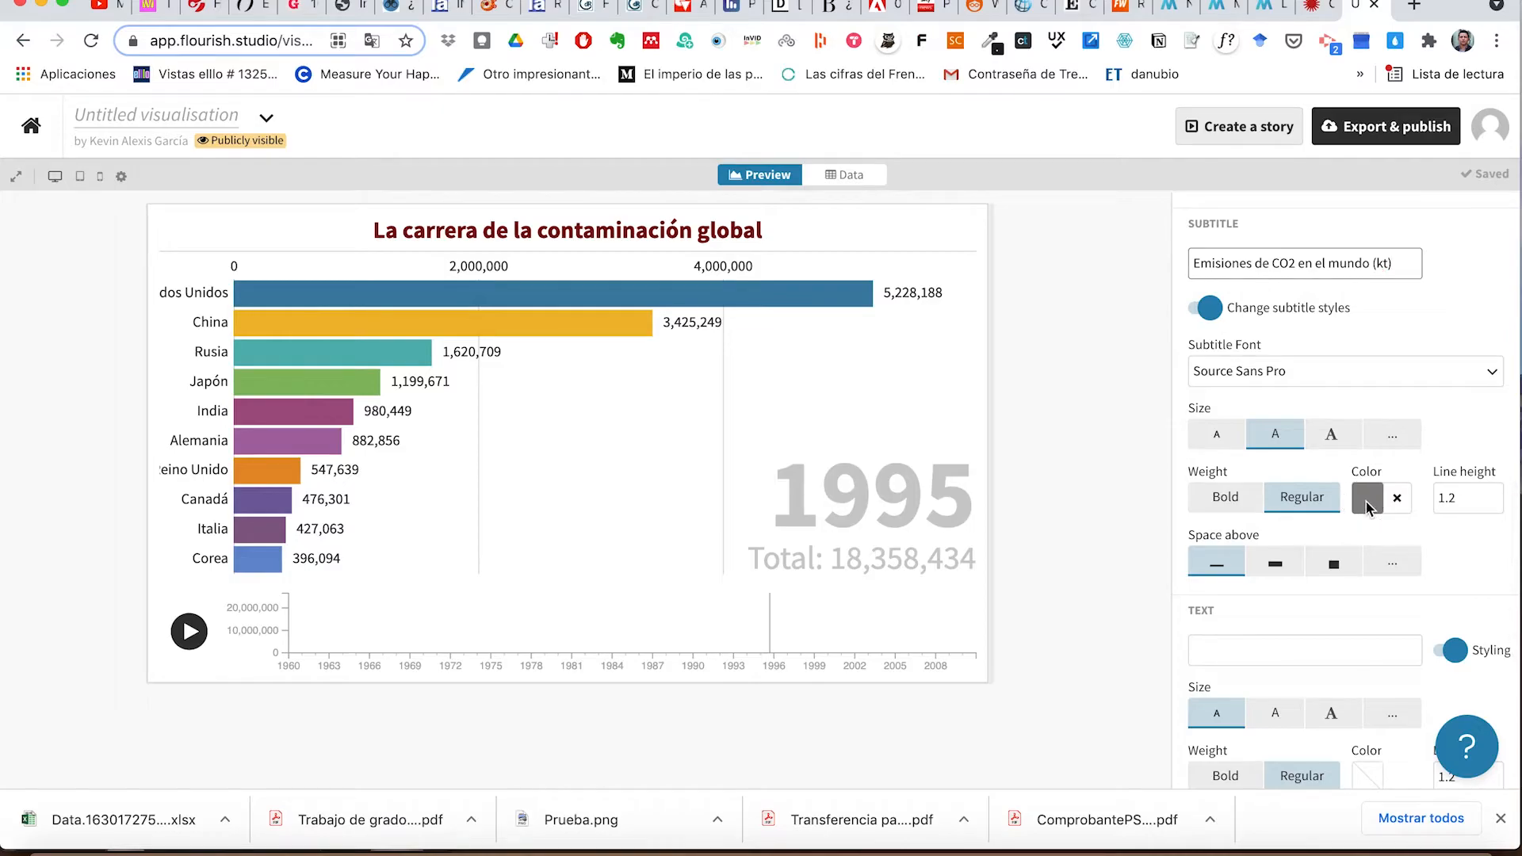
pyautogui.click(1367, 501)
pyautogui.click(1172, 121)
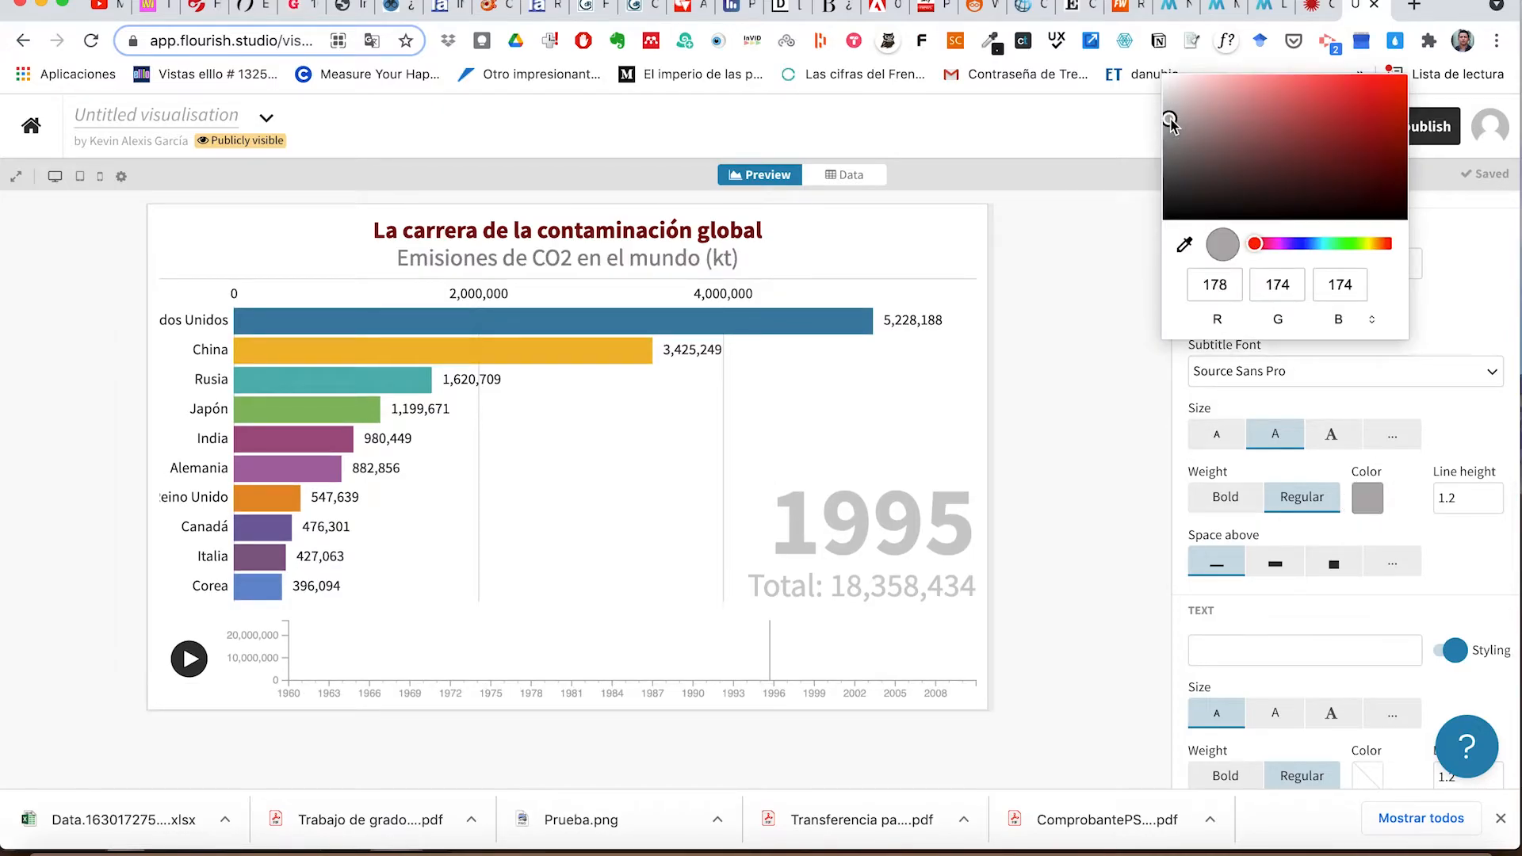
pyautogui.moveTo(1171, 115); pyautogui.dragTo(1169, 103)
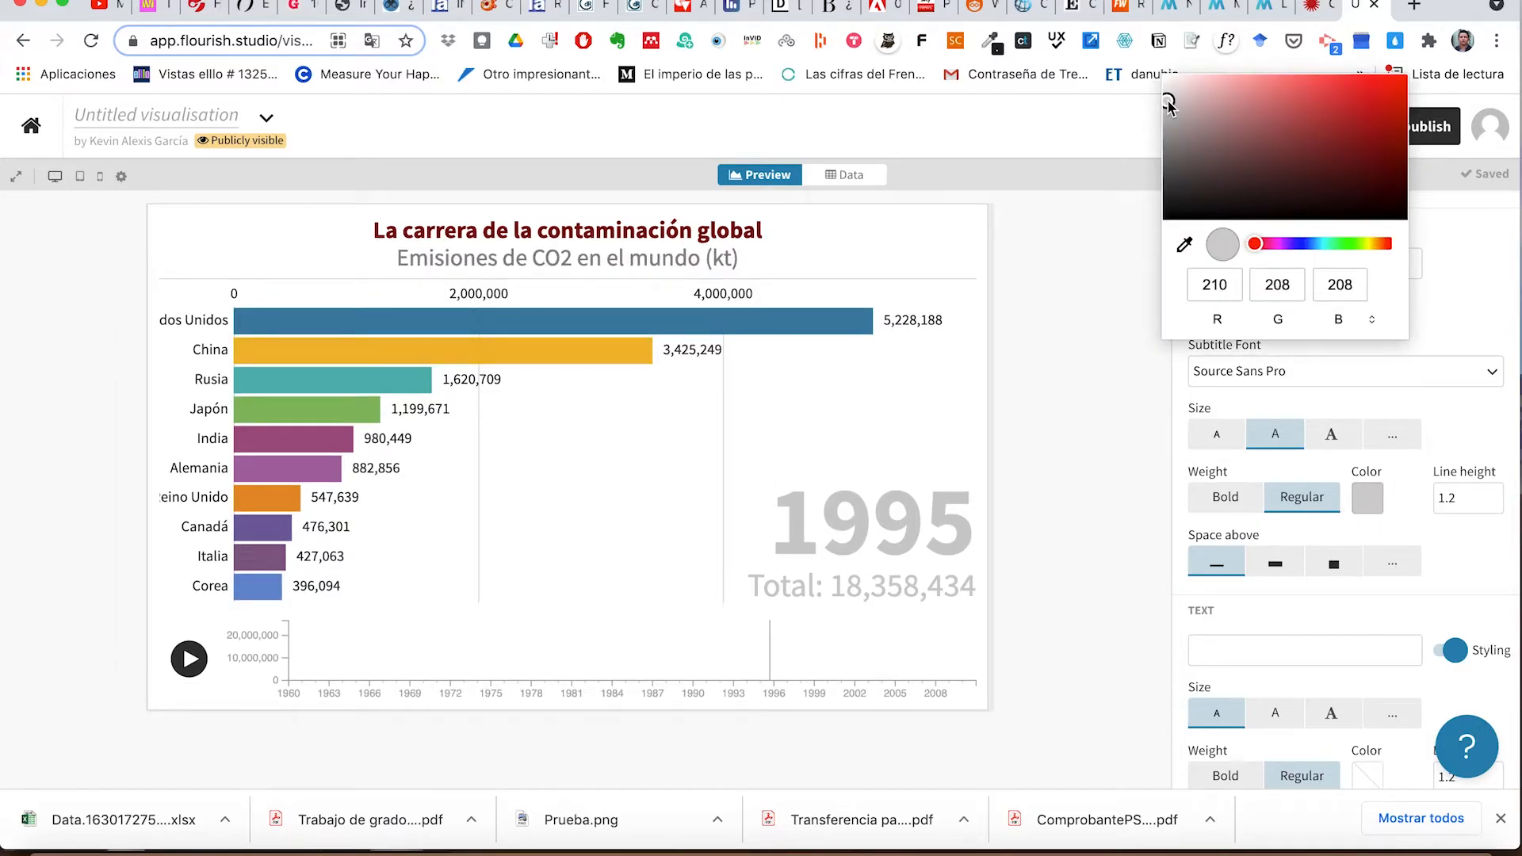
pyautogui.click(1068, 333)
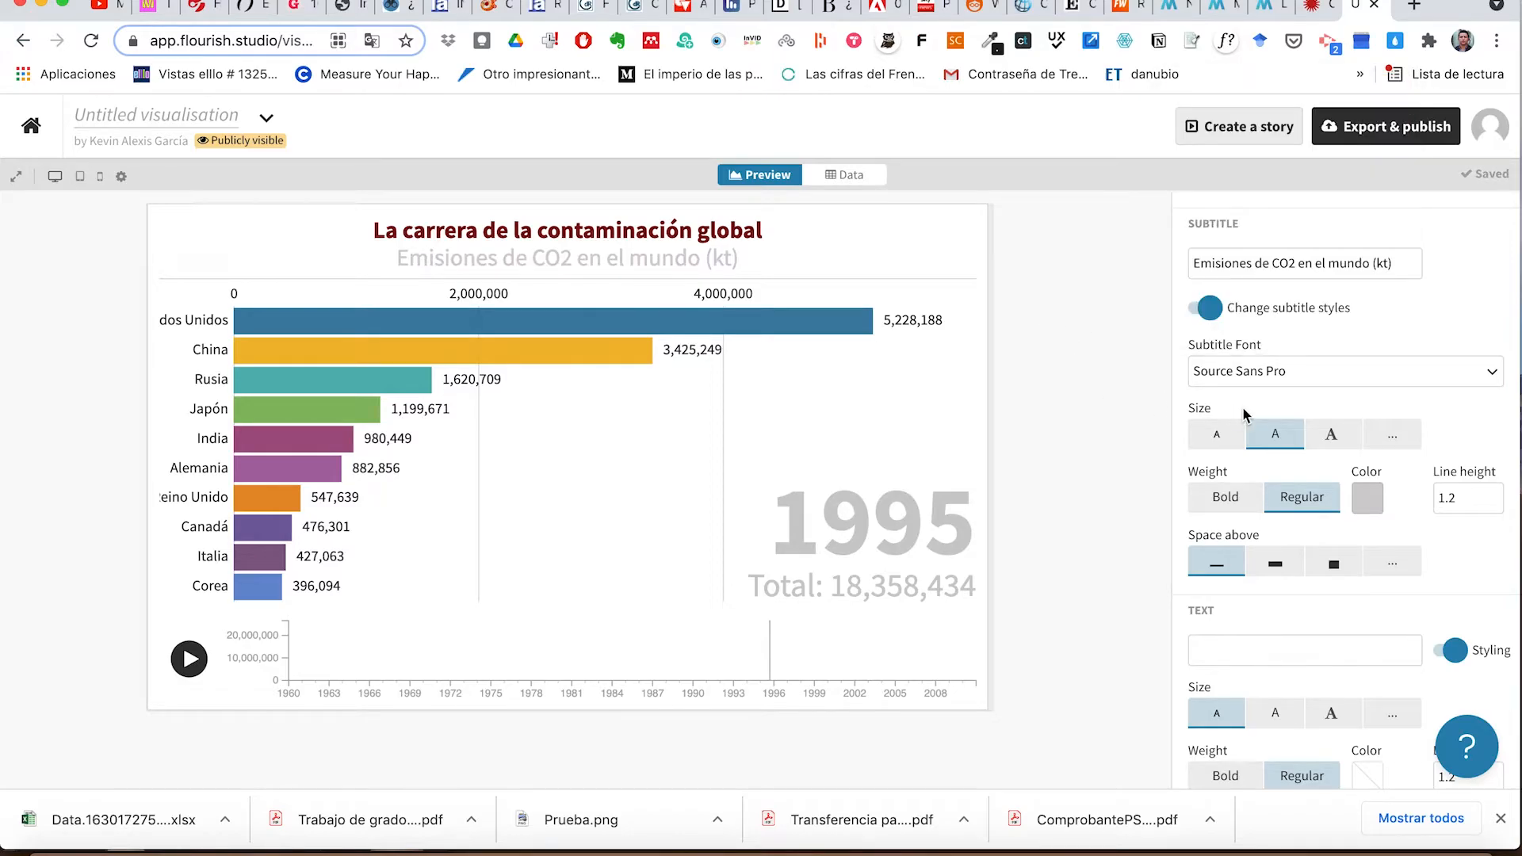
pyautogui.click(1495, 503)
pyautogui.click(1494, 503)
pyautogui.click(1494, 504)
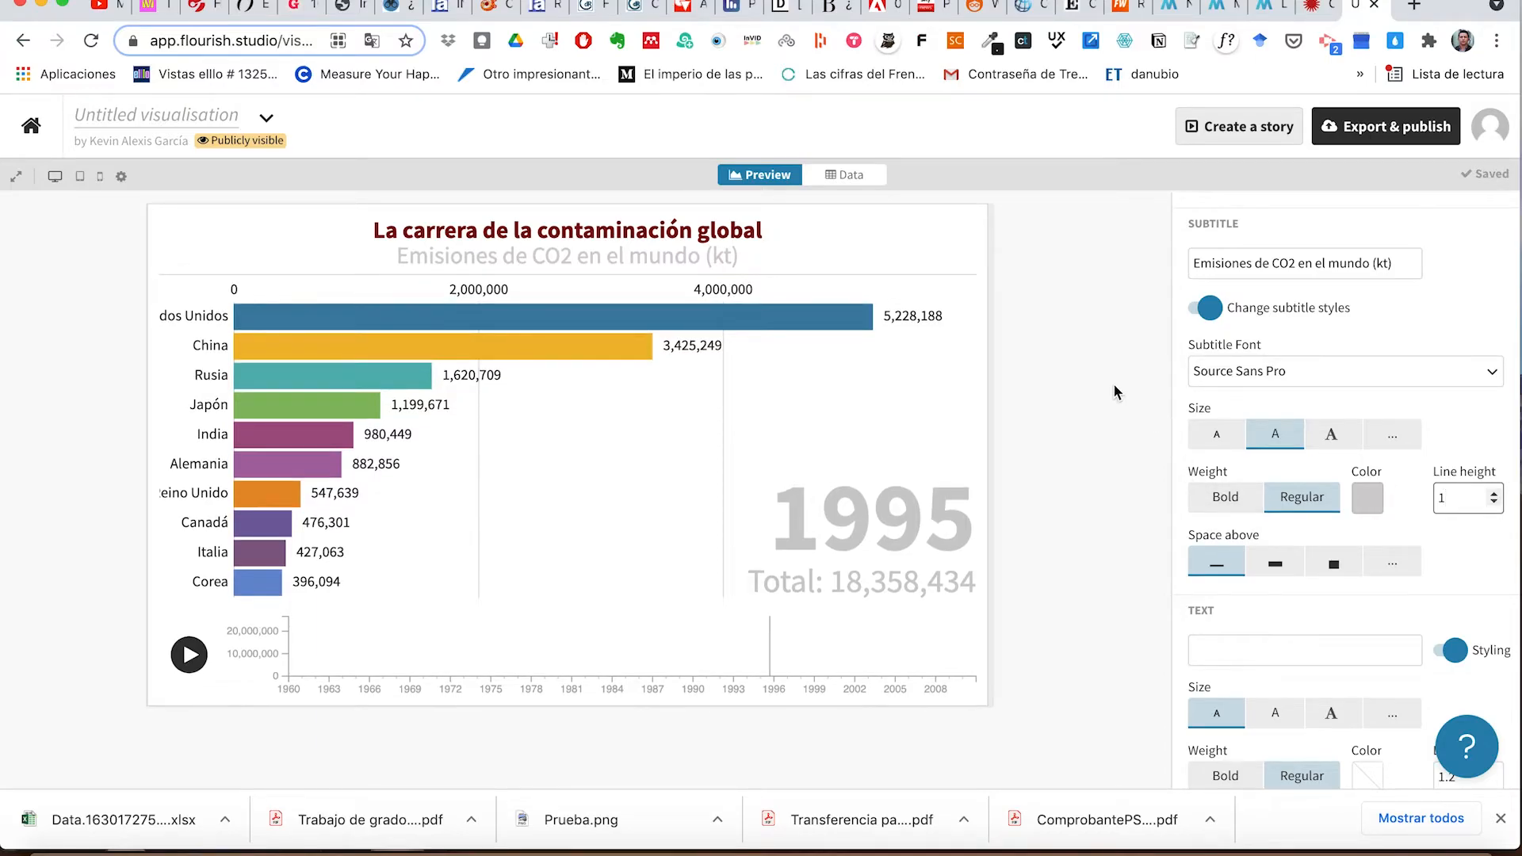
# Step: Copy the description "Observe cuáles son los países que más han contaminado el aire del planeta" from the published example into the header's text
pyautogui.scroll(-2, 1338, 424)
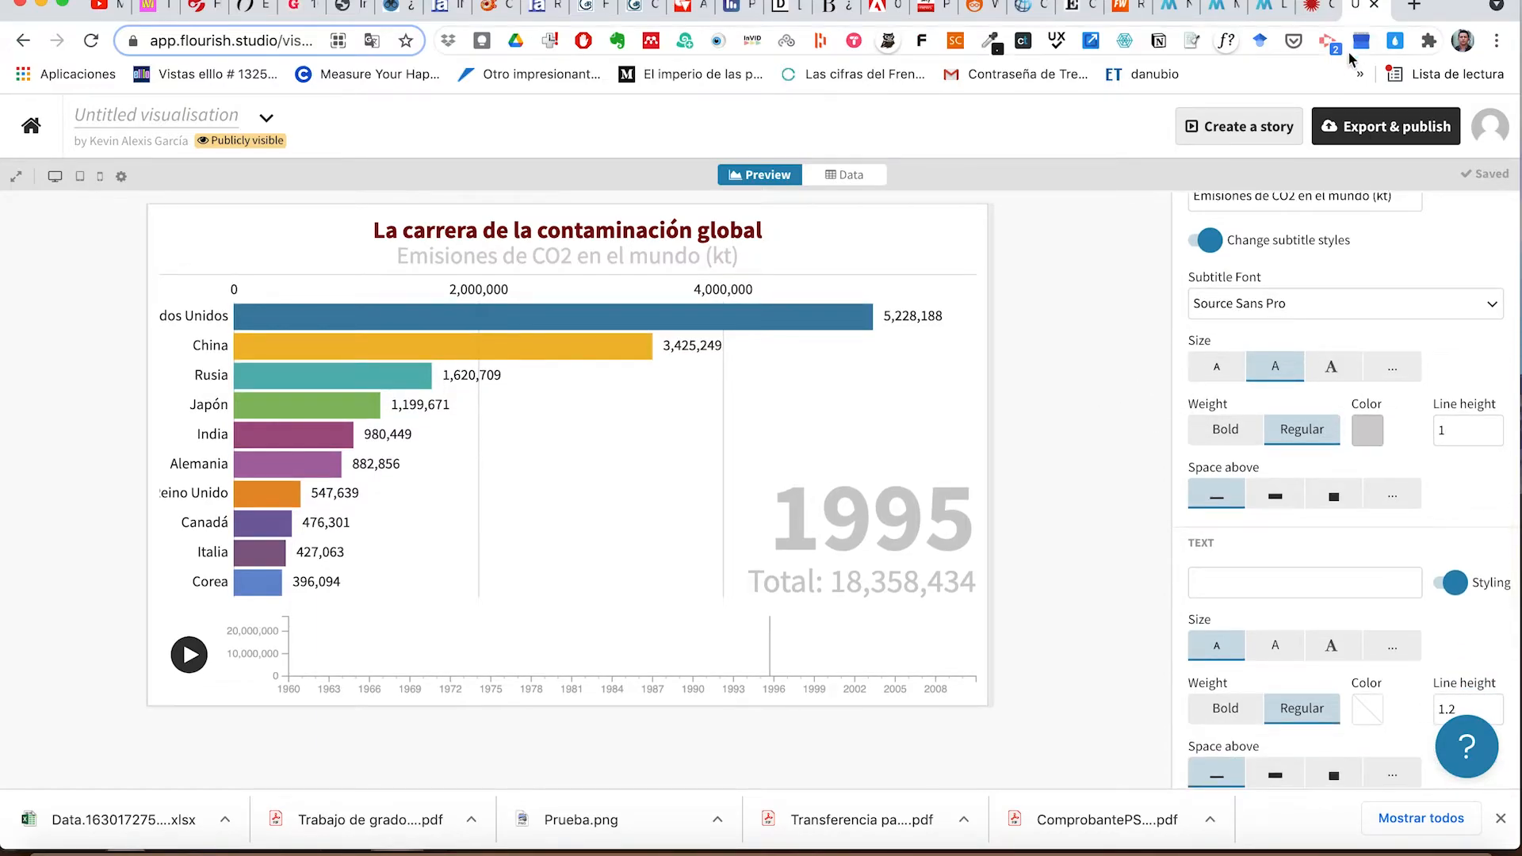
pyautogui.click(1316, 8)
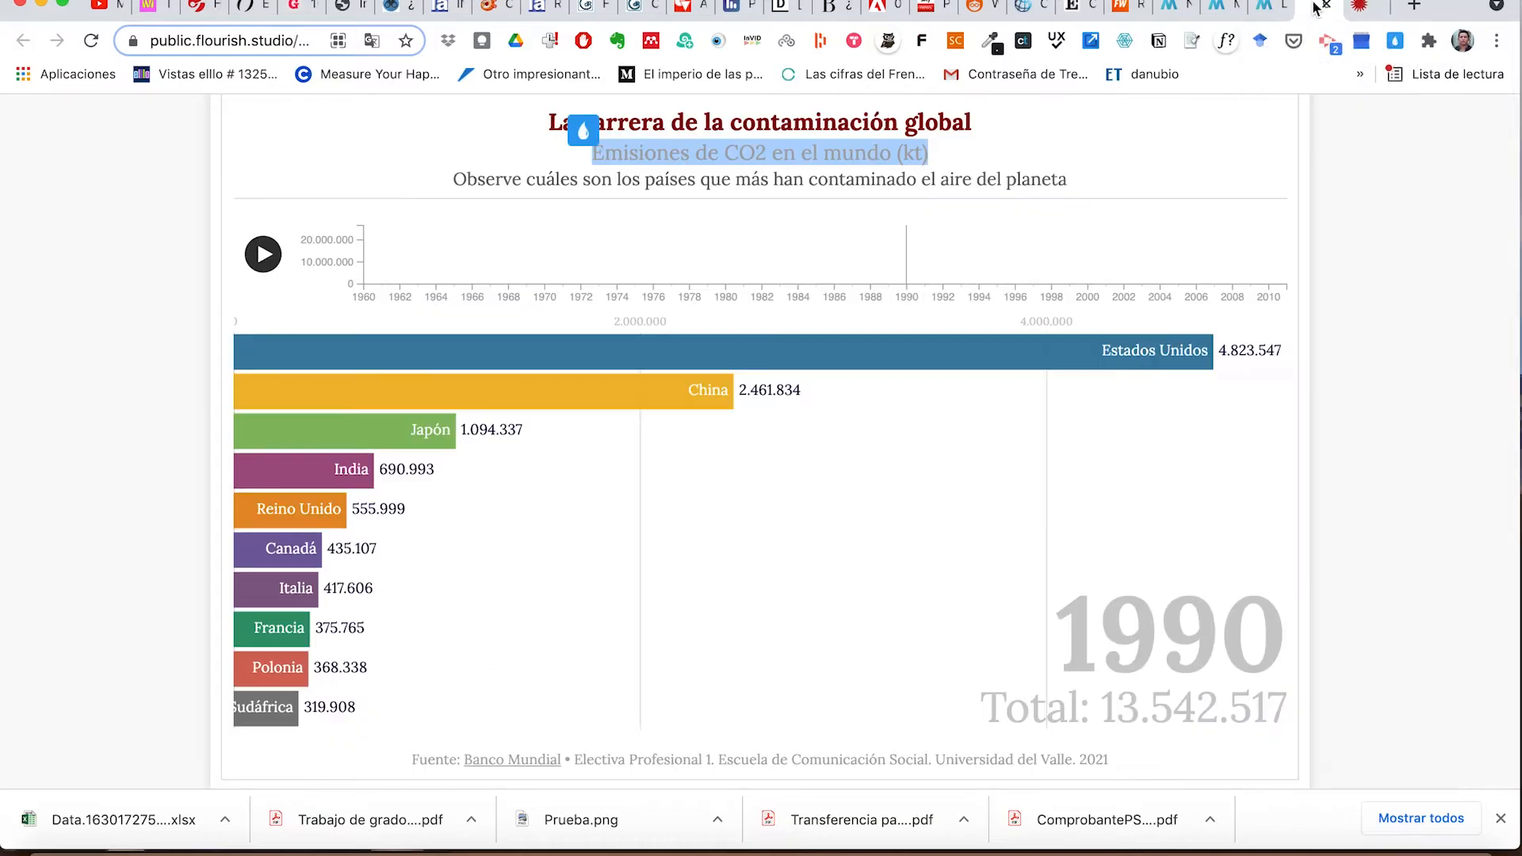
pyautogui.tripleClick(712, 181)
pyautogui.press('super+c')
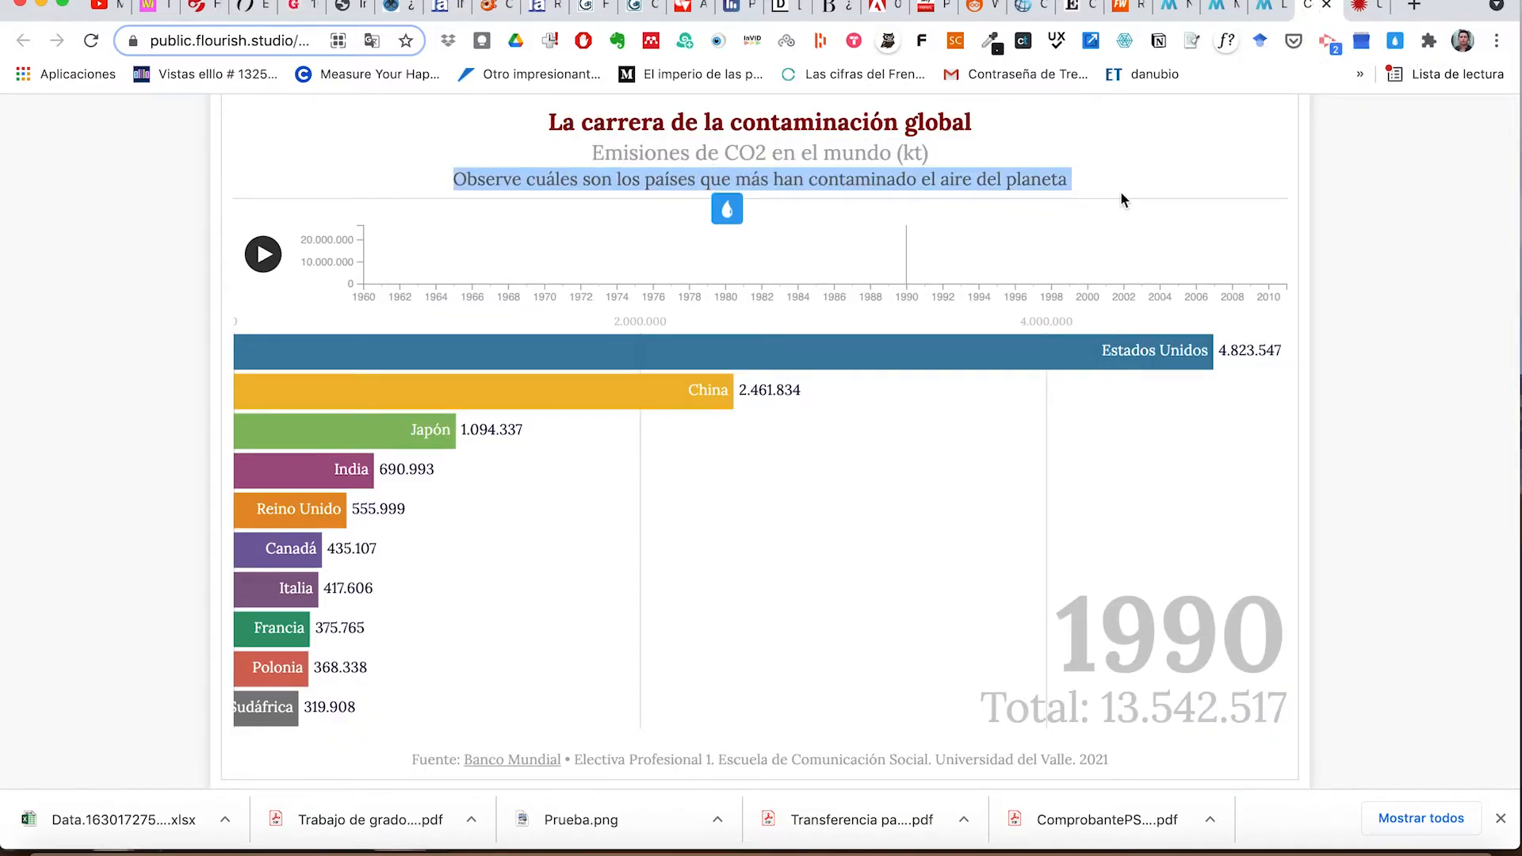
pyautogui.click(1360, 6)
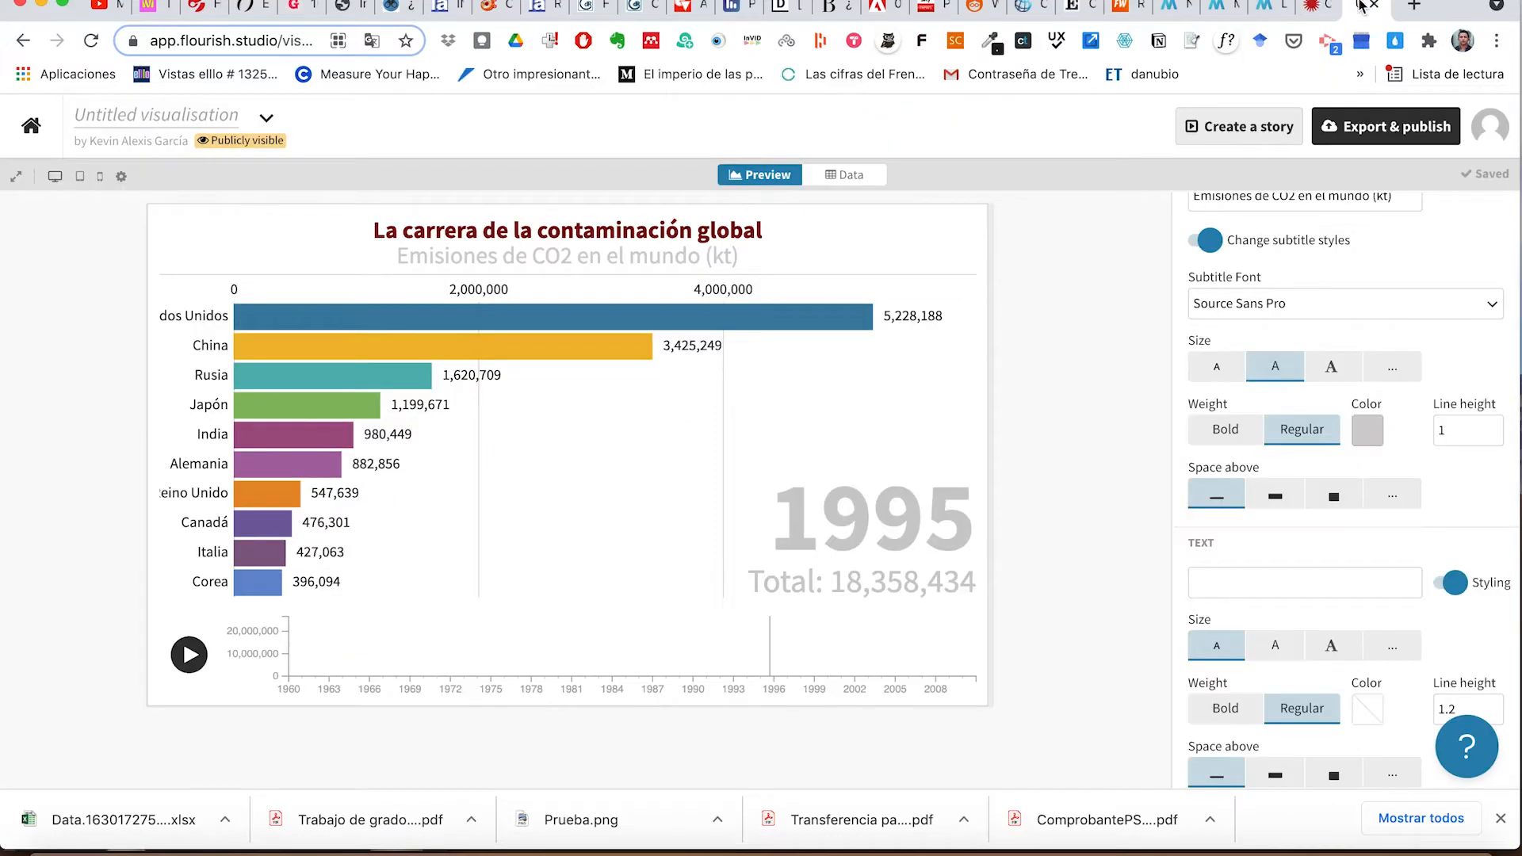
pyautogui.click(1241, 577)
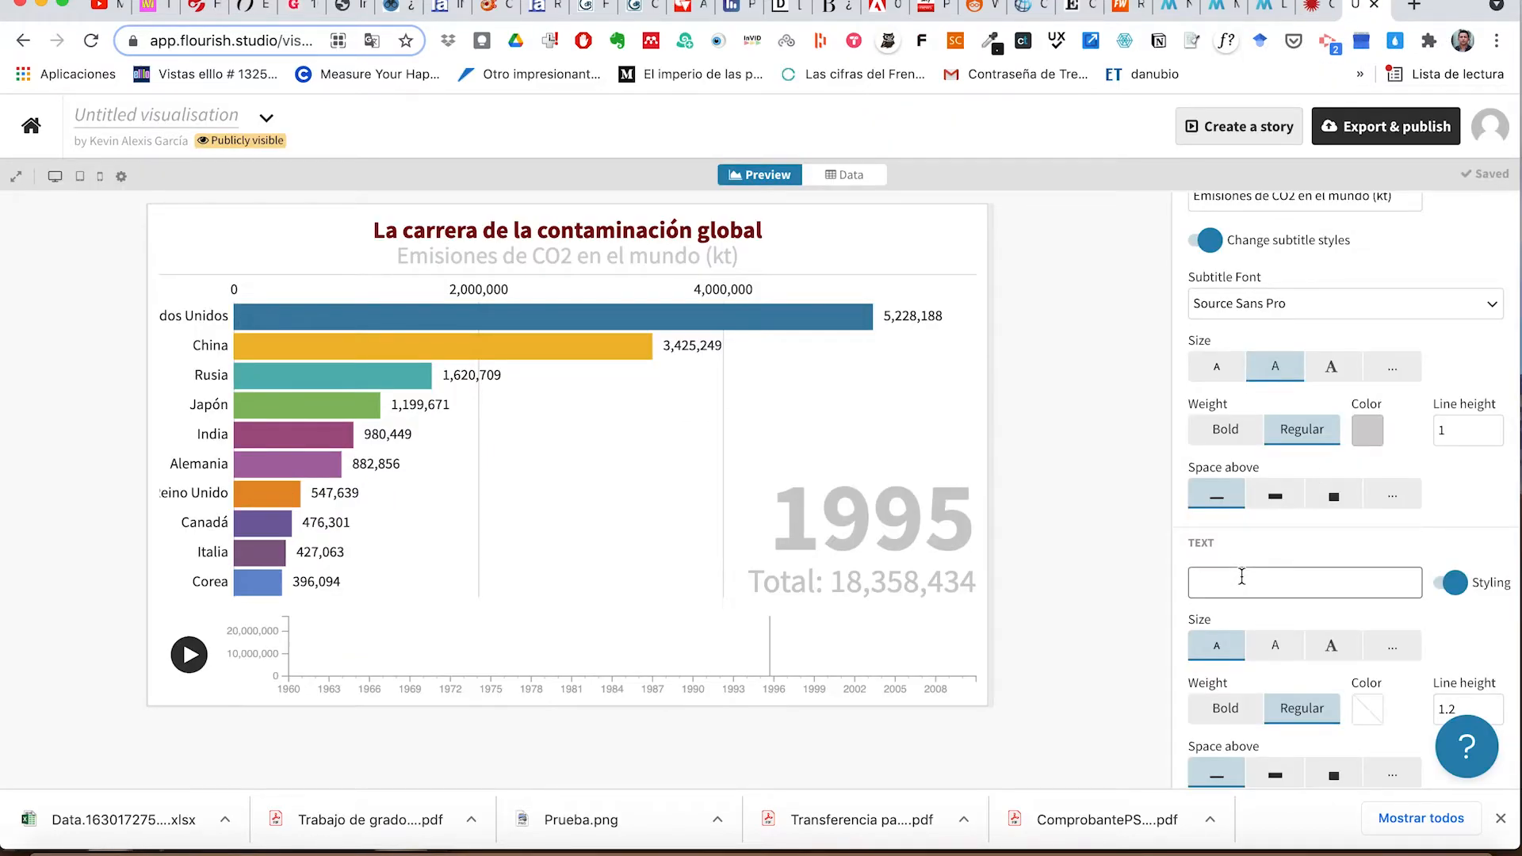
pyautogui.press('super+v')
pyautogui.scroll(-4, 1362, 539)
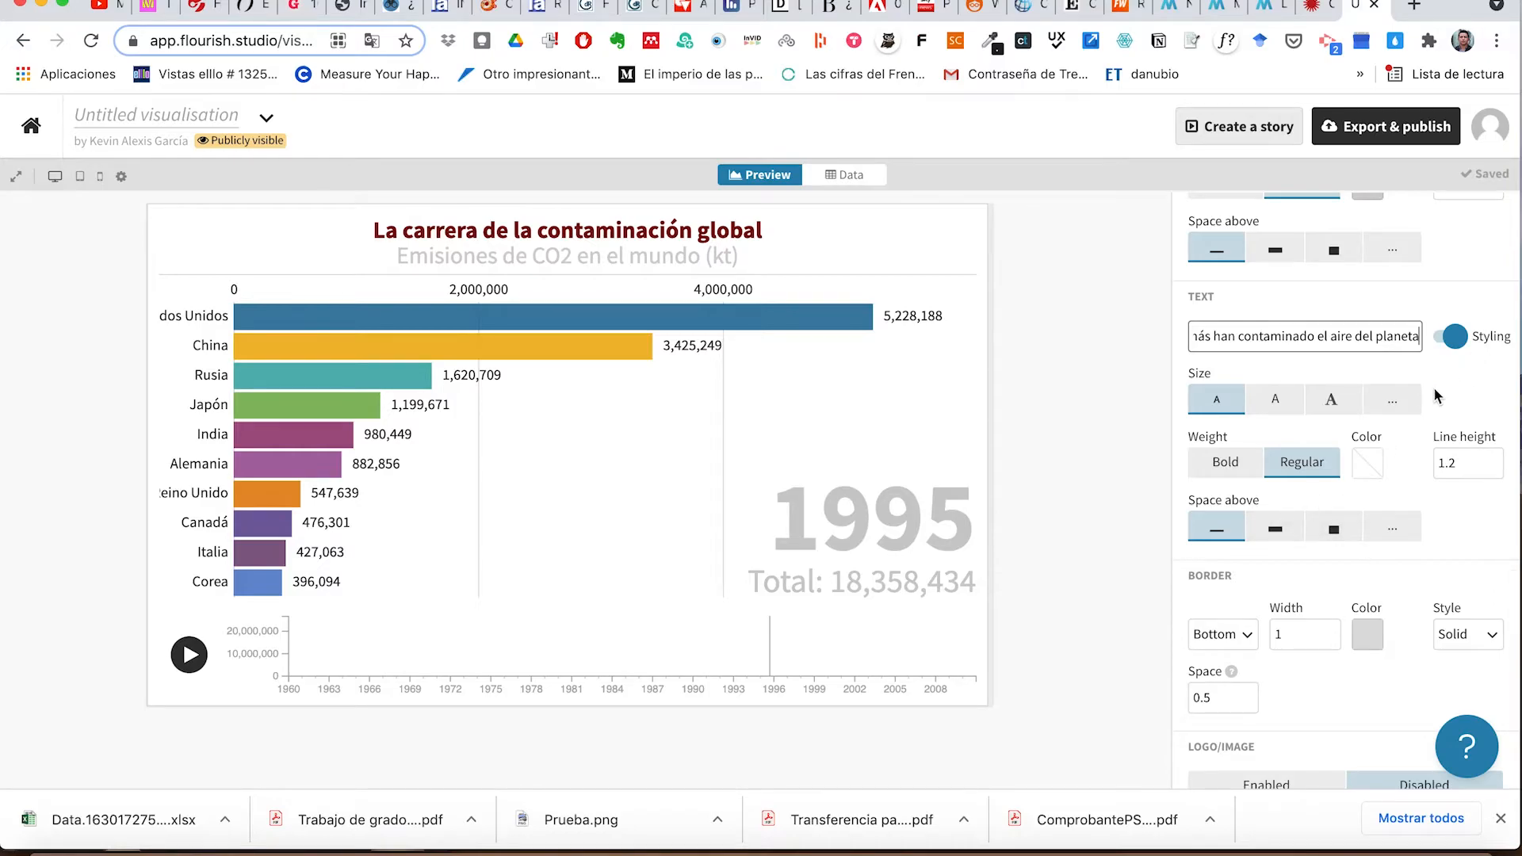
pyautogui.scroll(3, 1435, 389)
pyautogui.scroll(1, 1435, 389)
pyautogui.scroll(1, 1434, 387)
pyautogui.scroll(-1, 1433, 387)
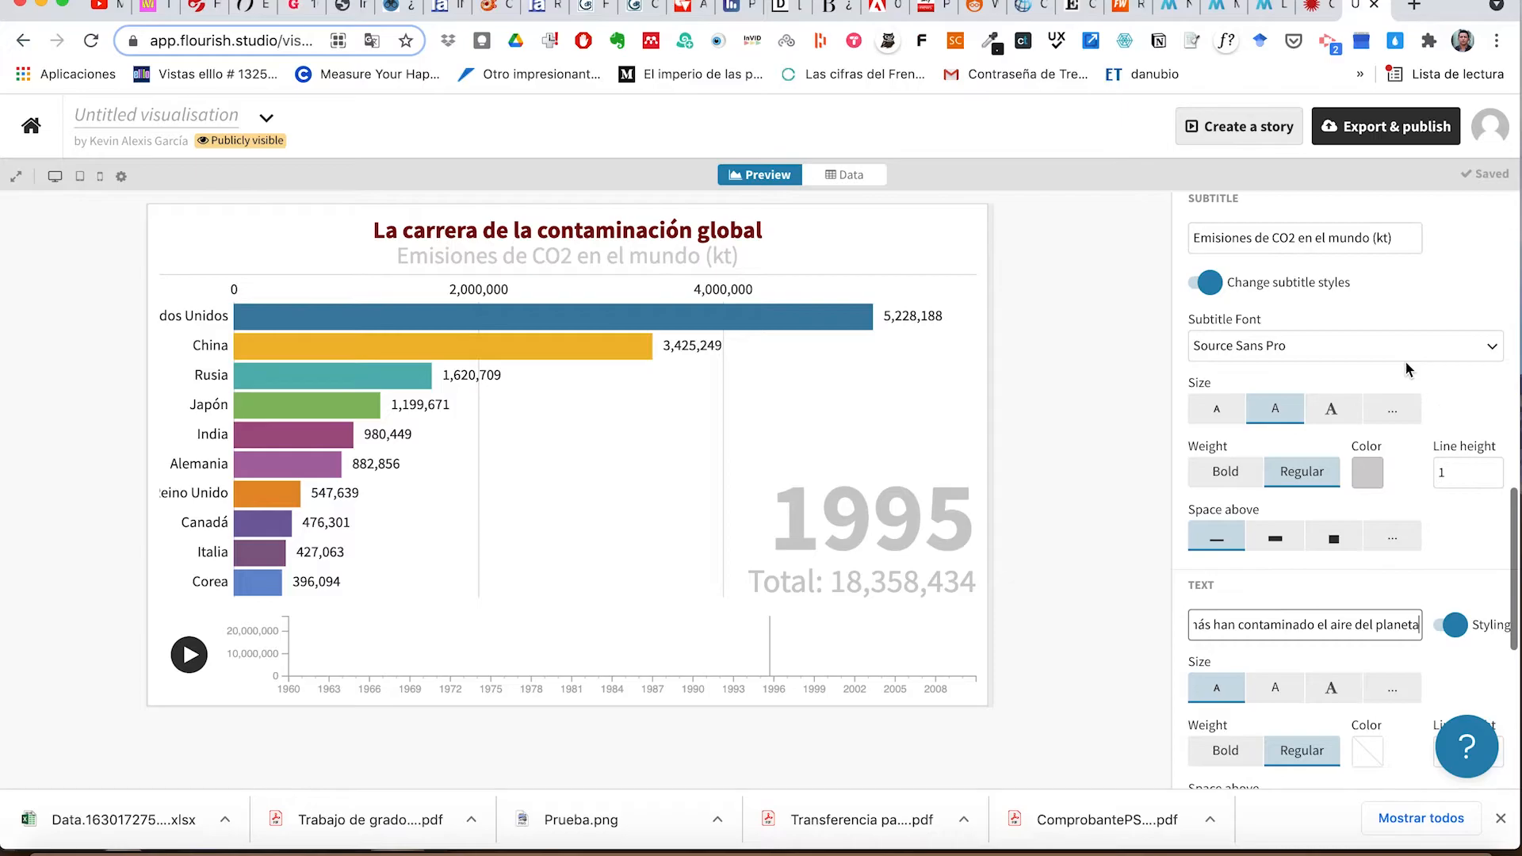
pyautogui.scroll(1, 1371, 316)
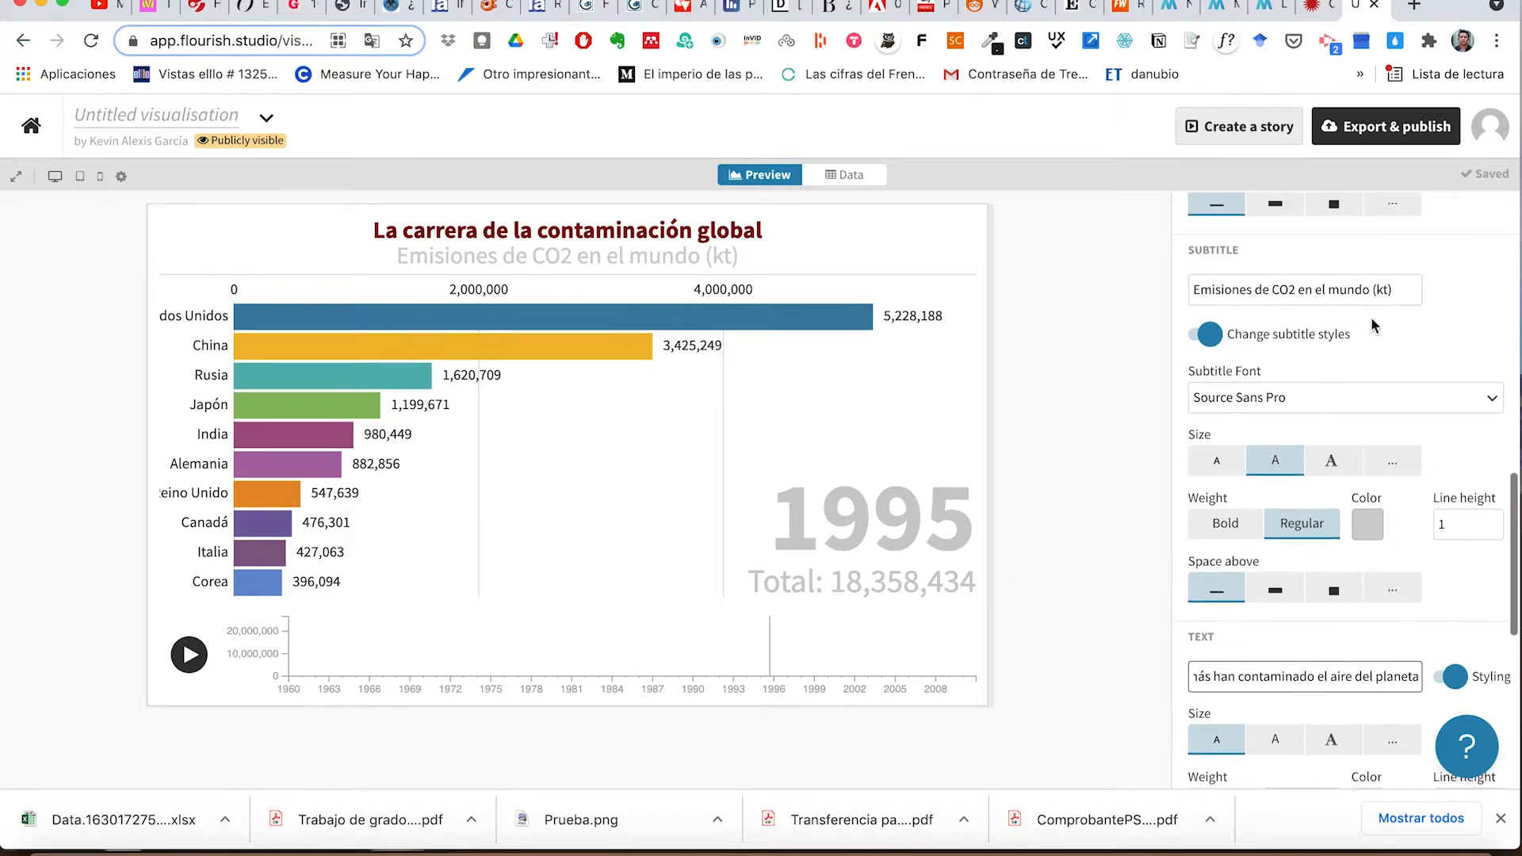
pyautogui.click(1329, 254)
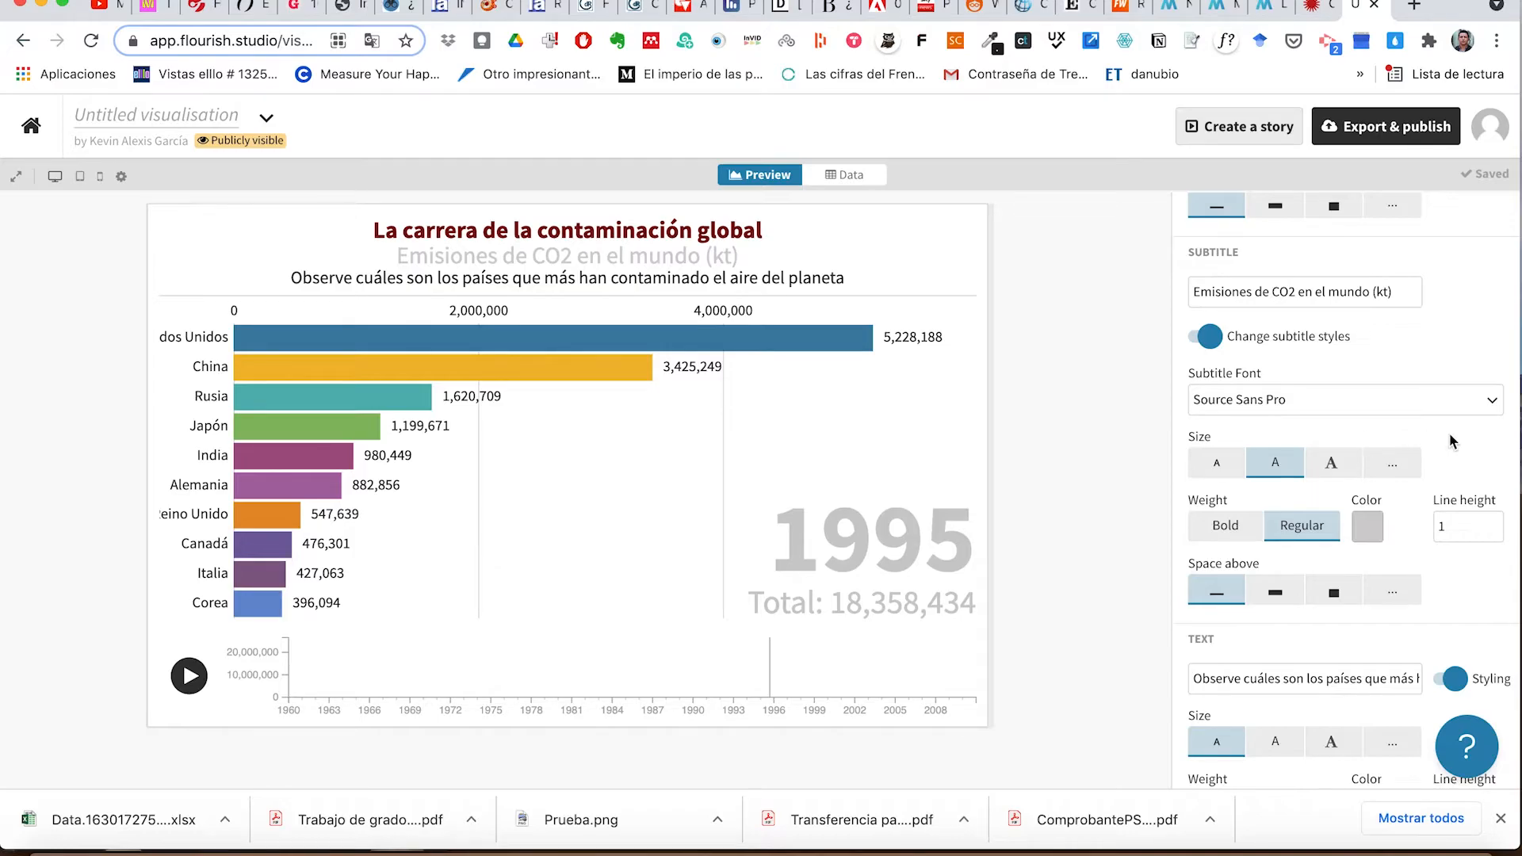
pyautogui.scroll(-1, 1456, 459)
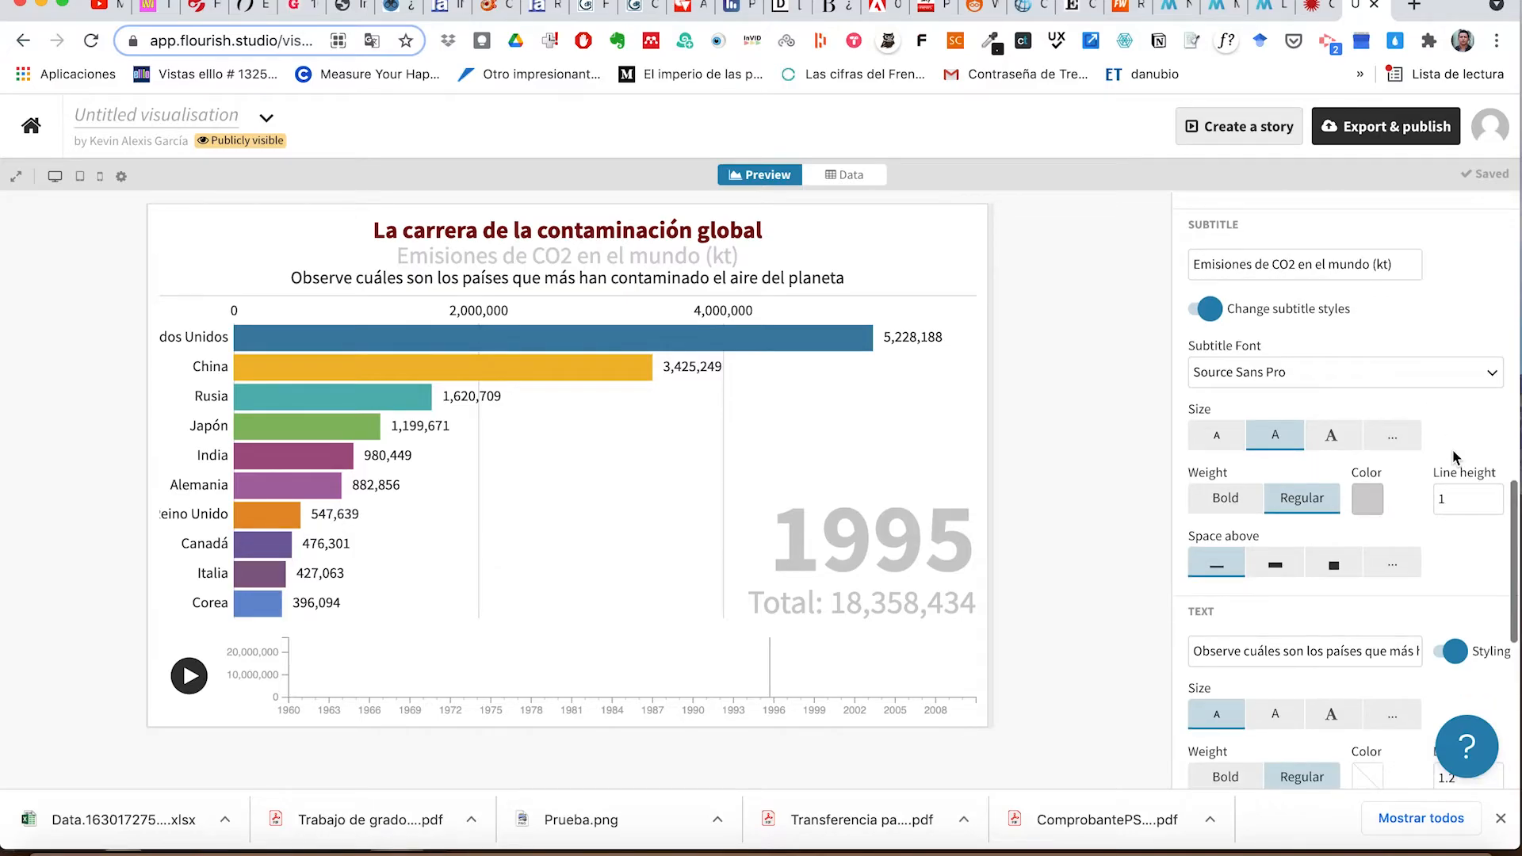
# Step: Copy the source name "Banco Mundial" from the published example chart's footer into the new chart's footer source name
pyautogui.click(1316, 8)
pyautogui.scroll(-5, 914, 469)
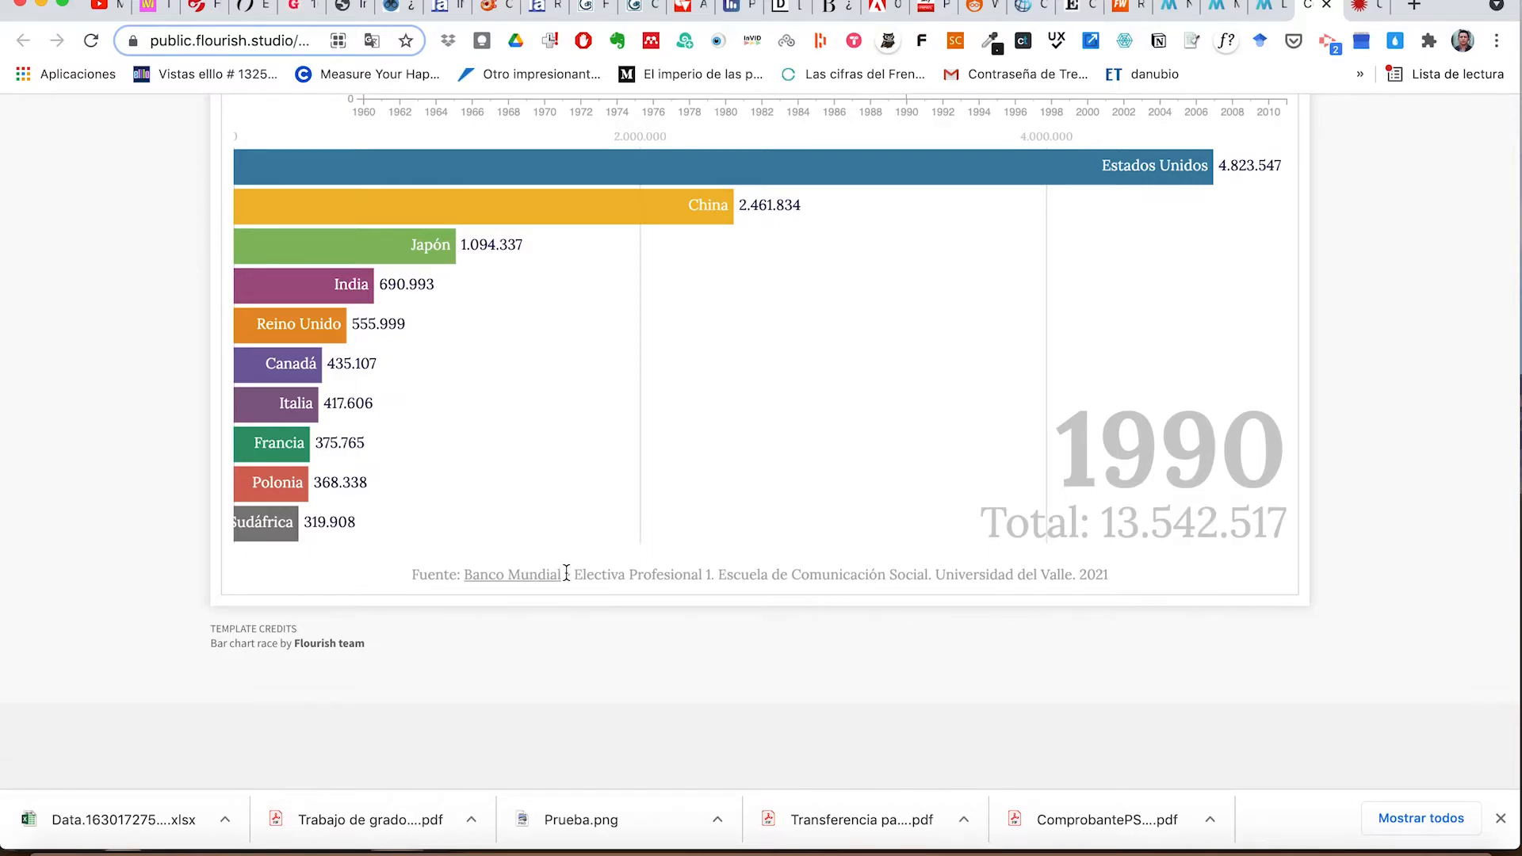
pyautogui.moveTo(566, 572); pyautogui.dragTo(464, 583)
pyautogui.press('super+c')
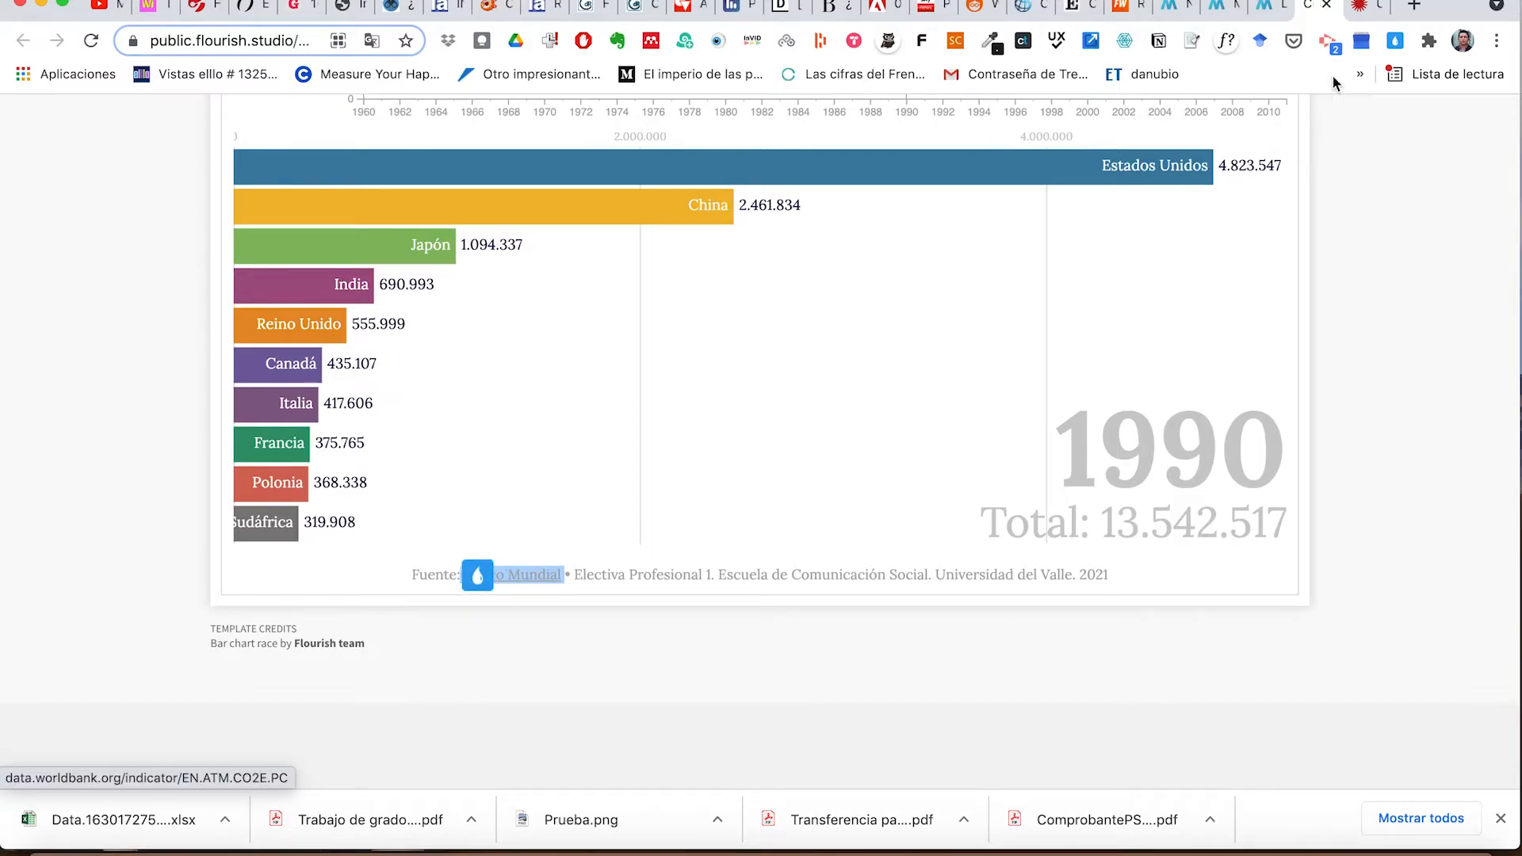
pyautogui.click(1365, 7)
pyautogui.scroll(-7, 1308, 622)
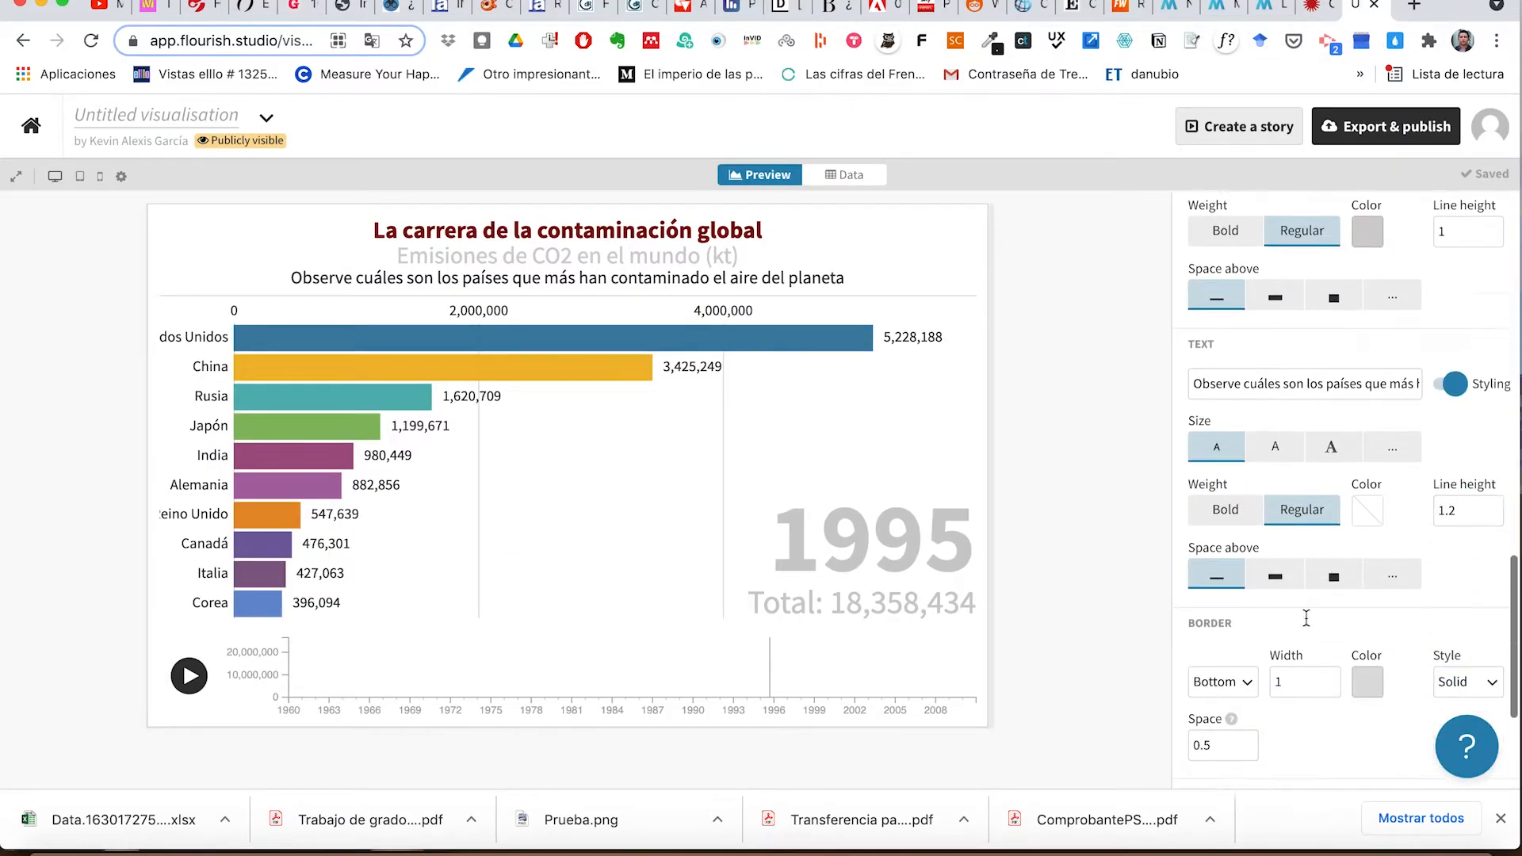
pyautogui.click(1348, 640)
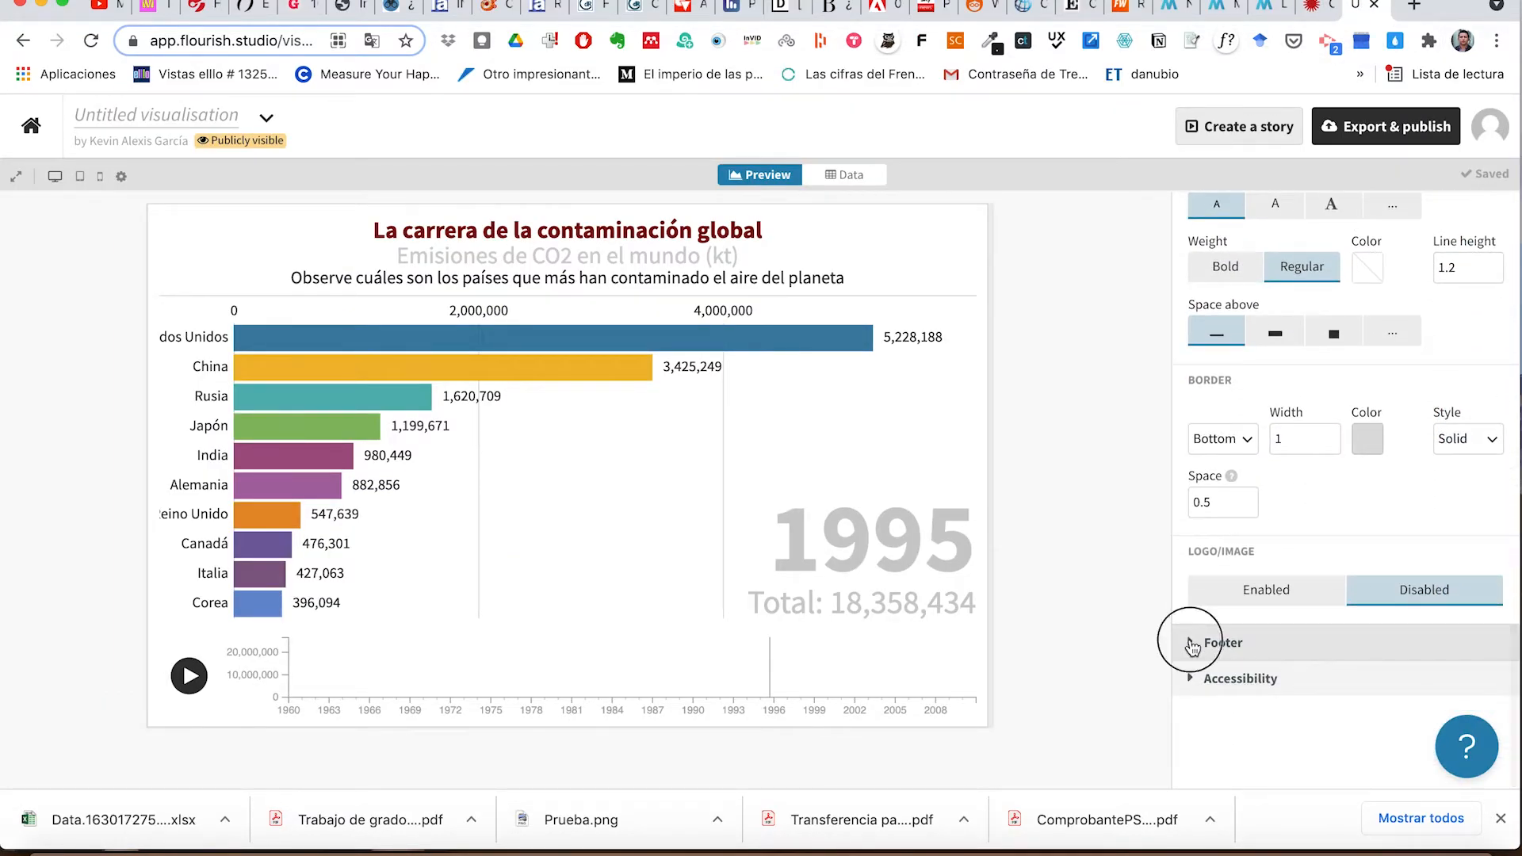
pyautogui.scroll(-3, 1359, 634)
pyautogui.scroll(-2, 1361, 640)
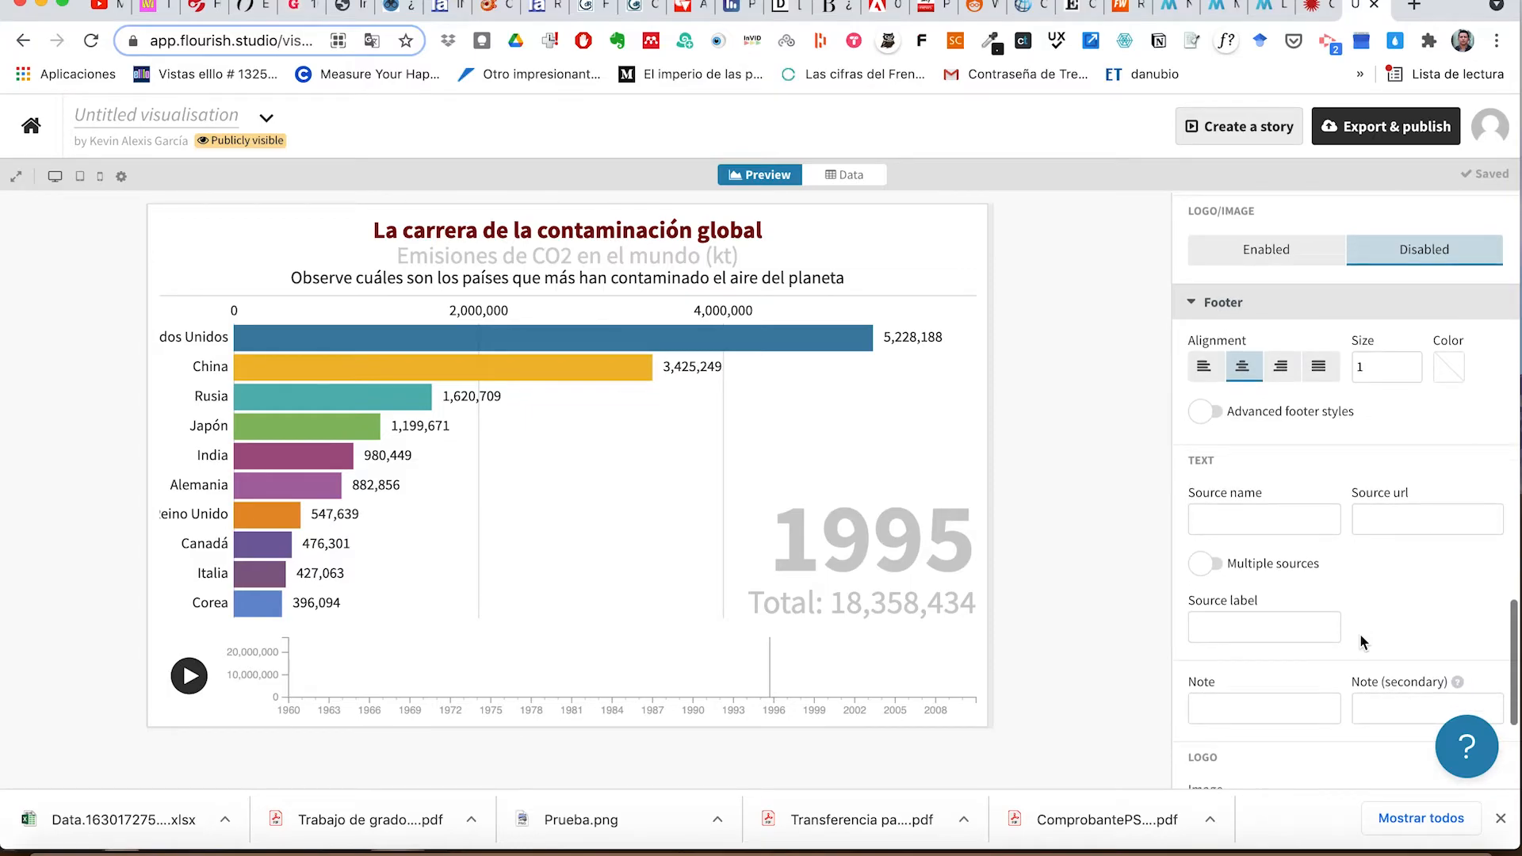
pyautogui.click(1220, 520)
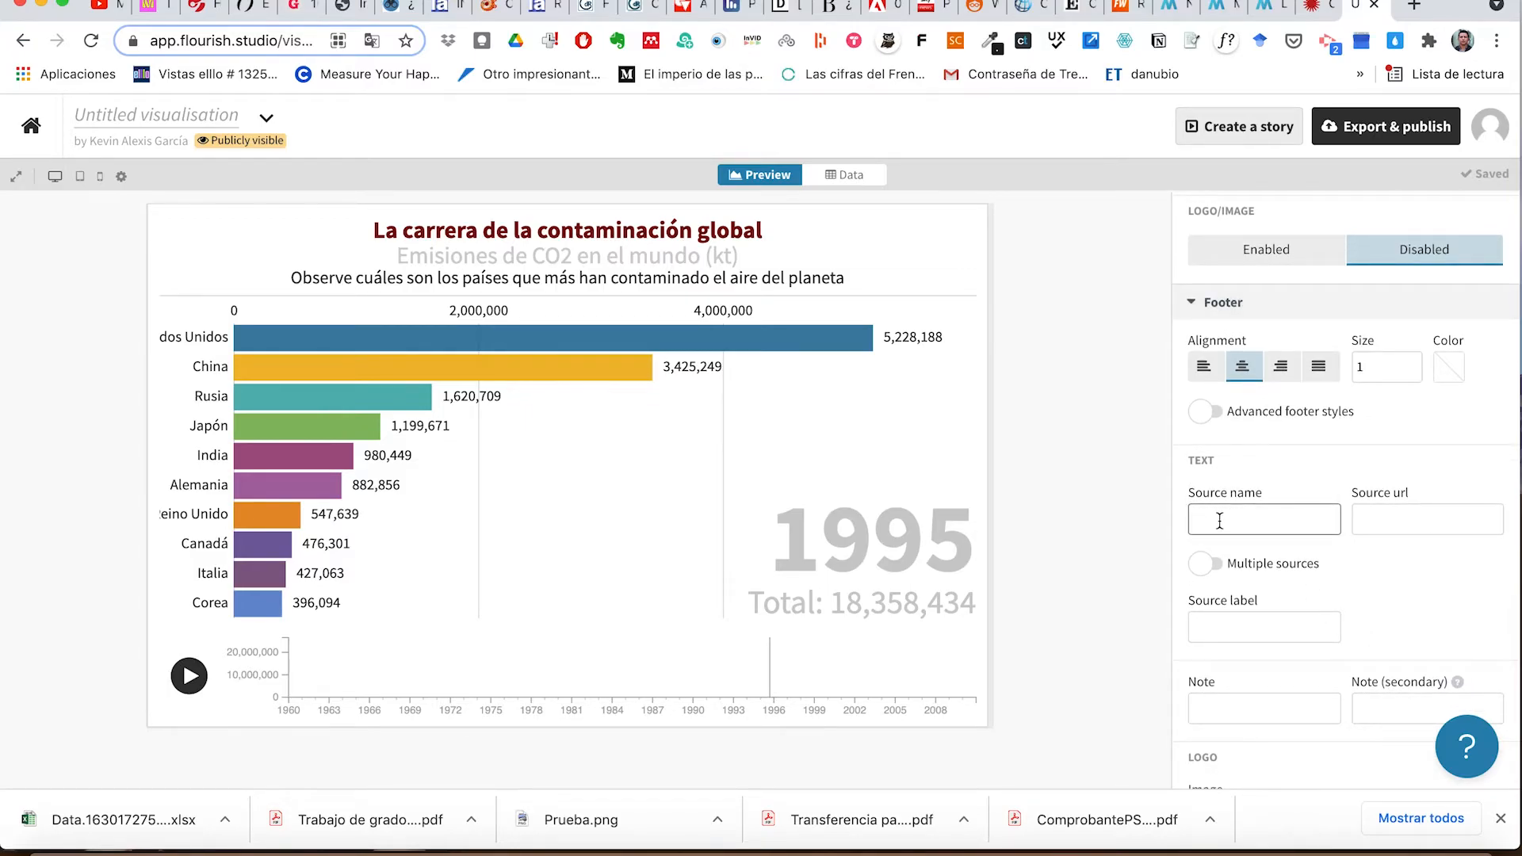
pyautogui.press('super+v')
# Step: Open the example chart's source link, copy its data.worldbank.org address ending in EN.ATM.CO2E.PC, and set it as the footer's source URL
pyautogui.click(1312, 6)
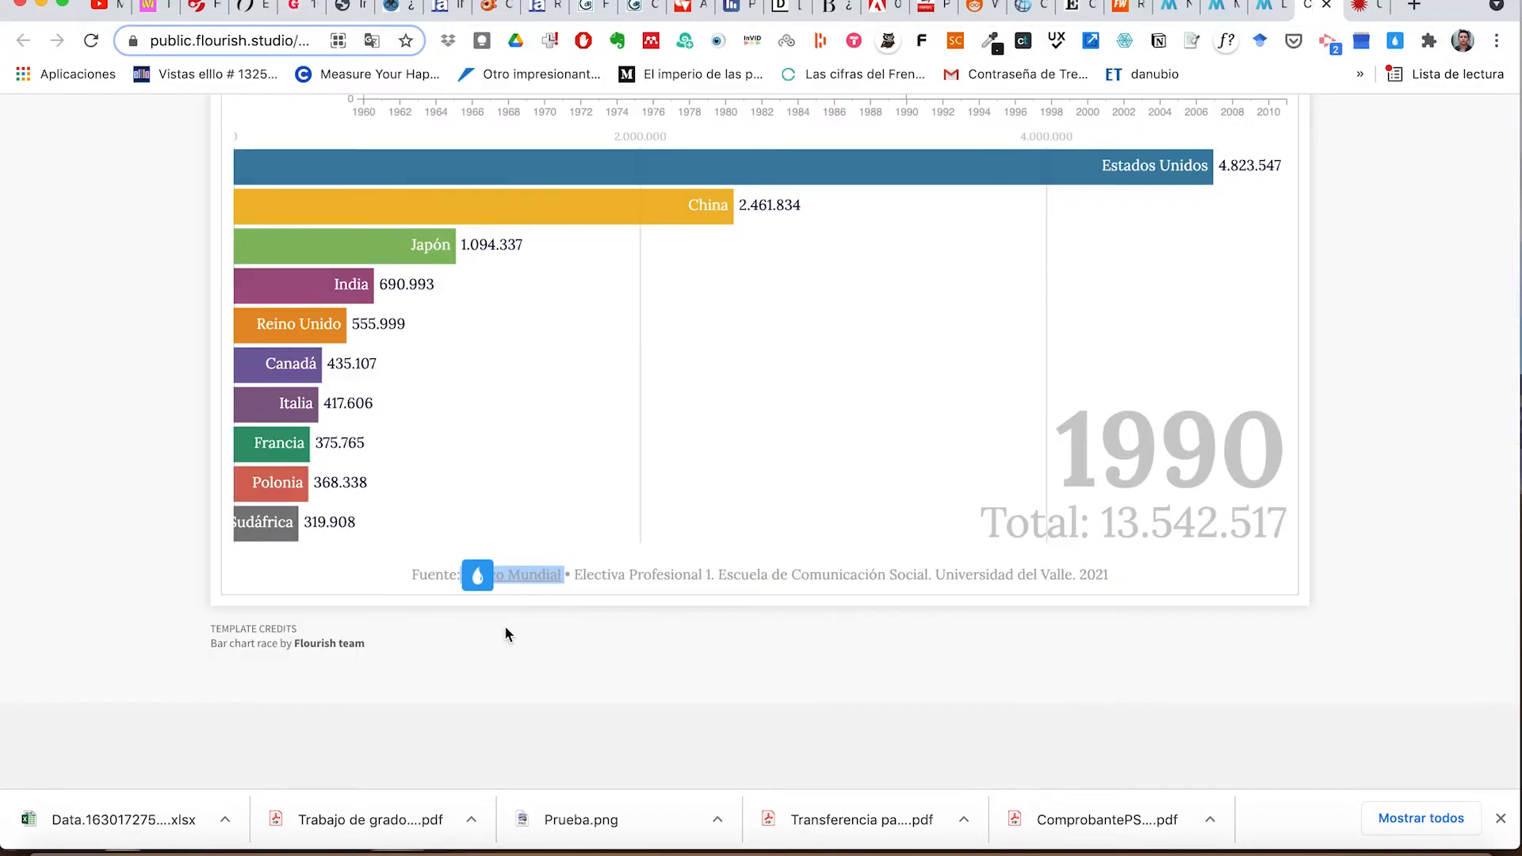
pyautogui.click(525, 579)
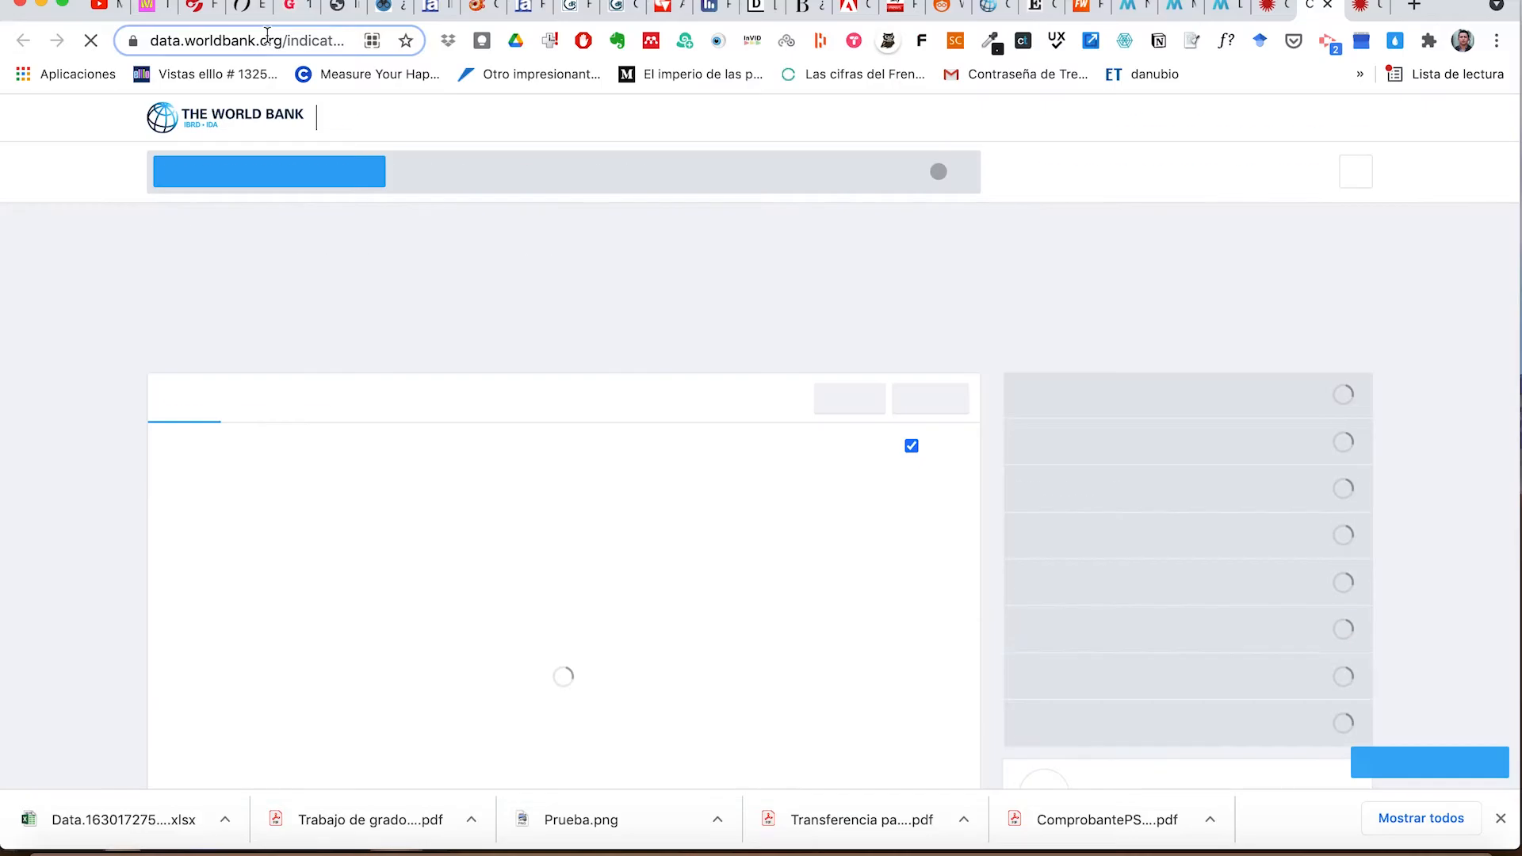
pyautogui.click(269, 42)
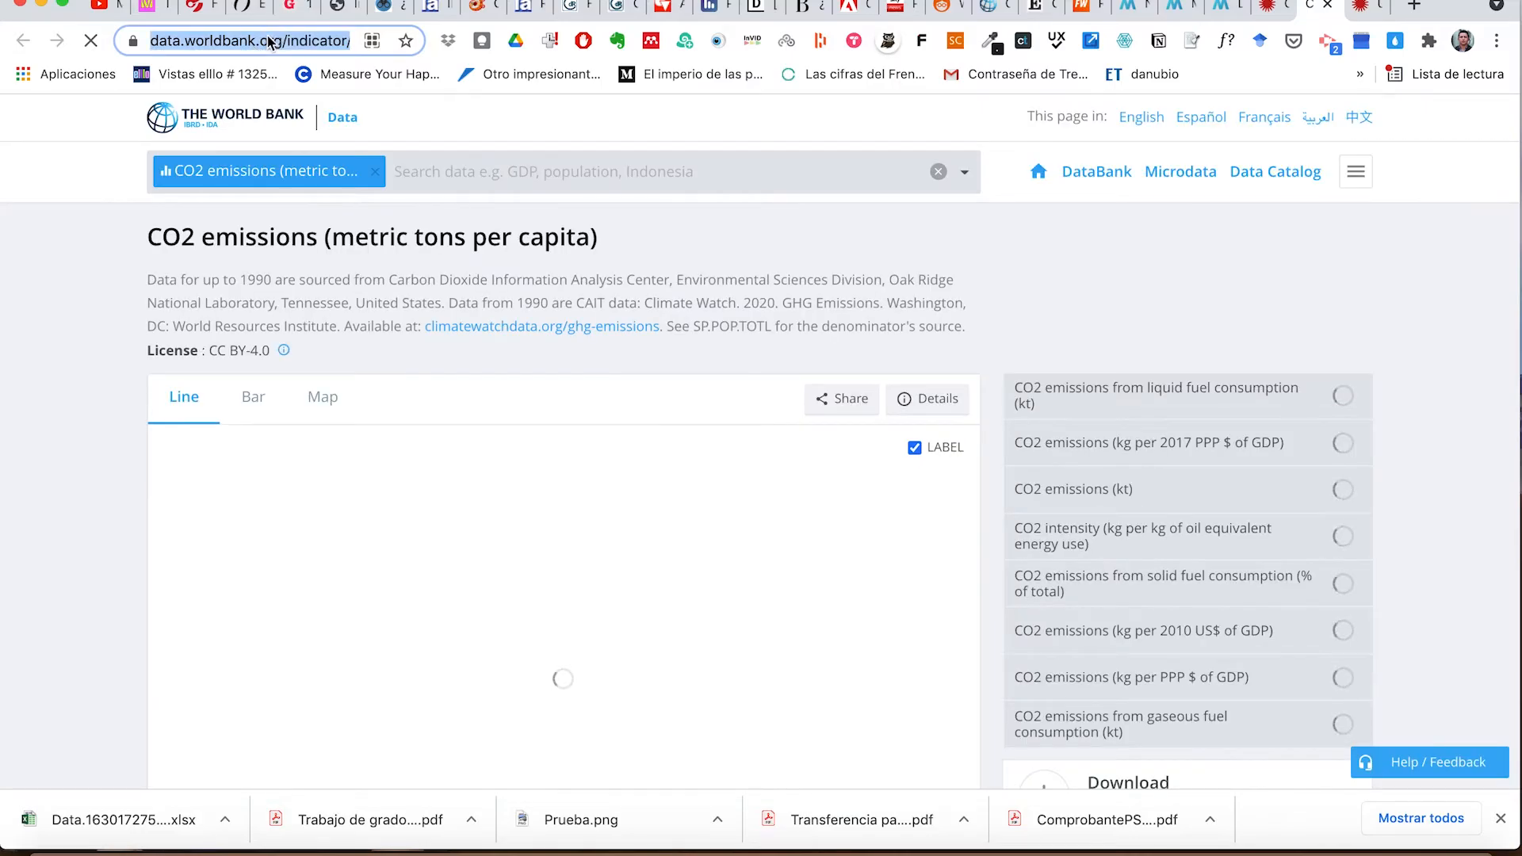
pyautogui.click(22, 42)
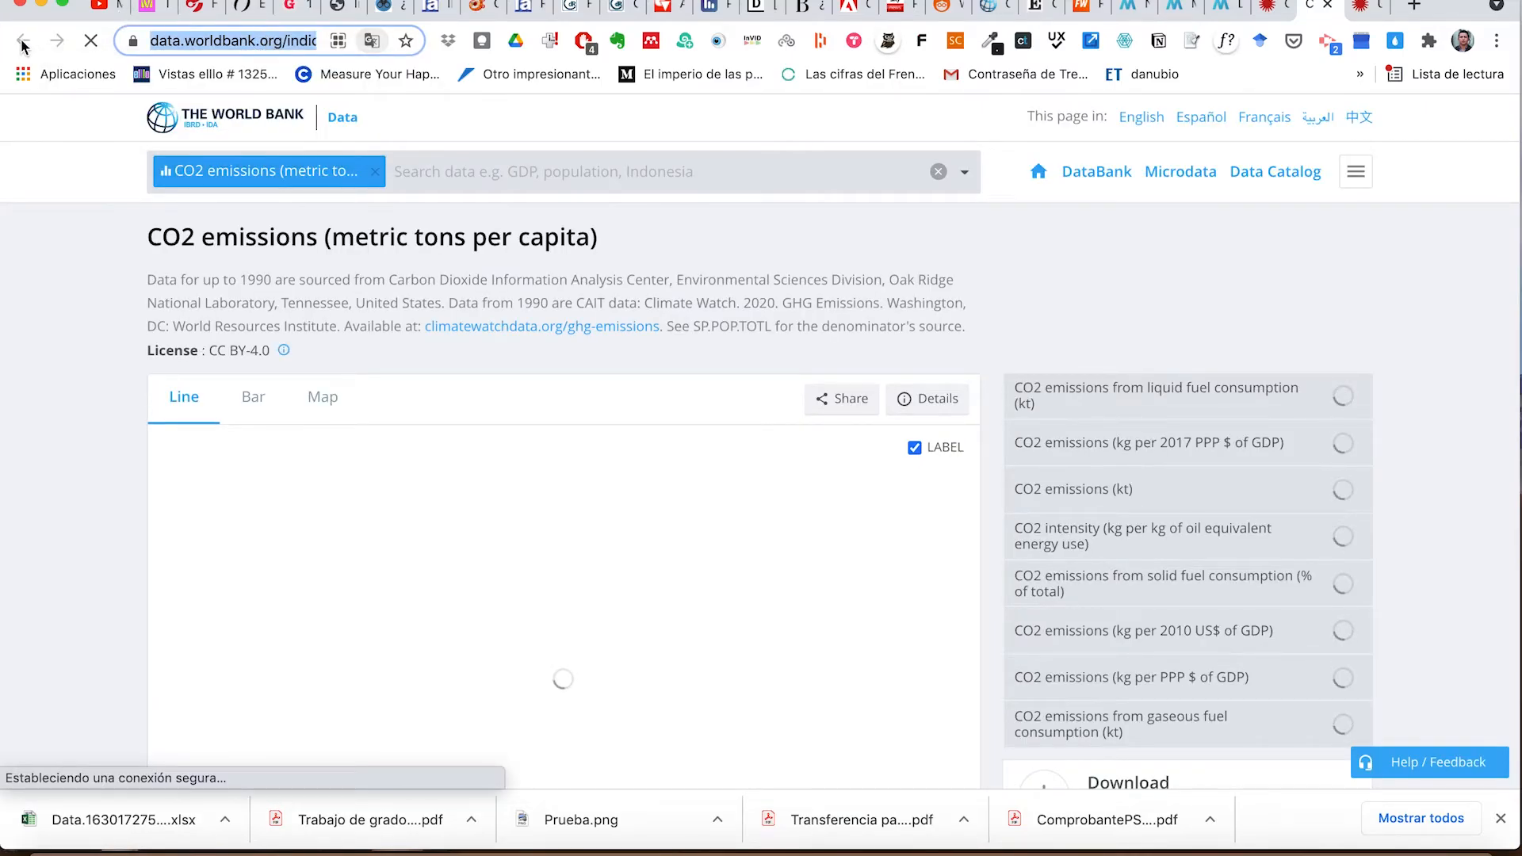
pyautogui.click(1332, 9)
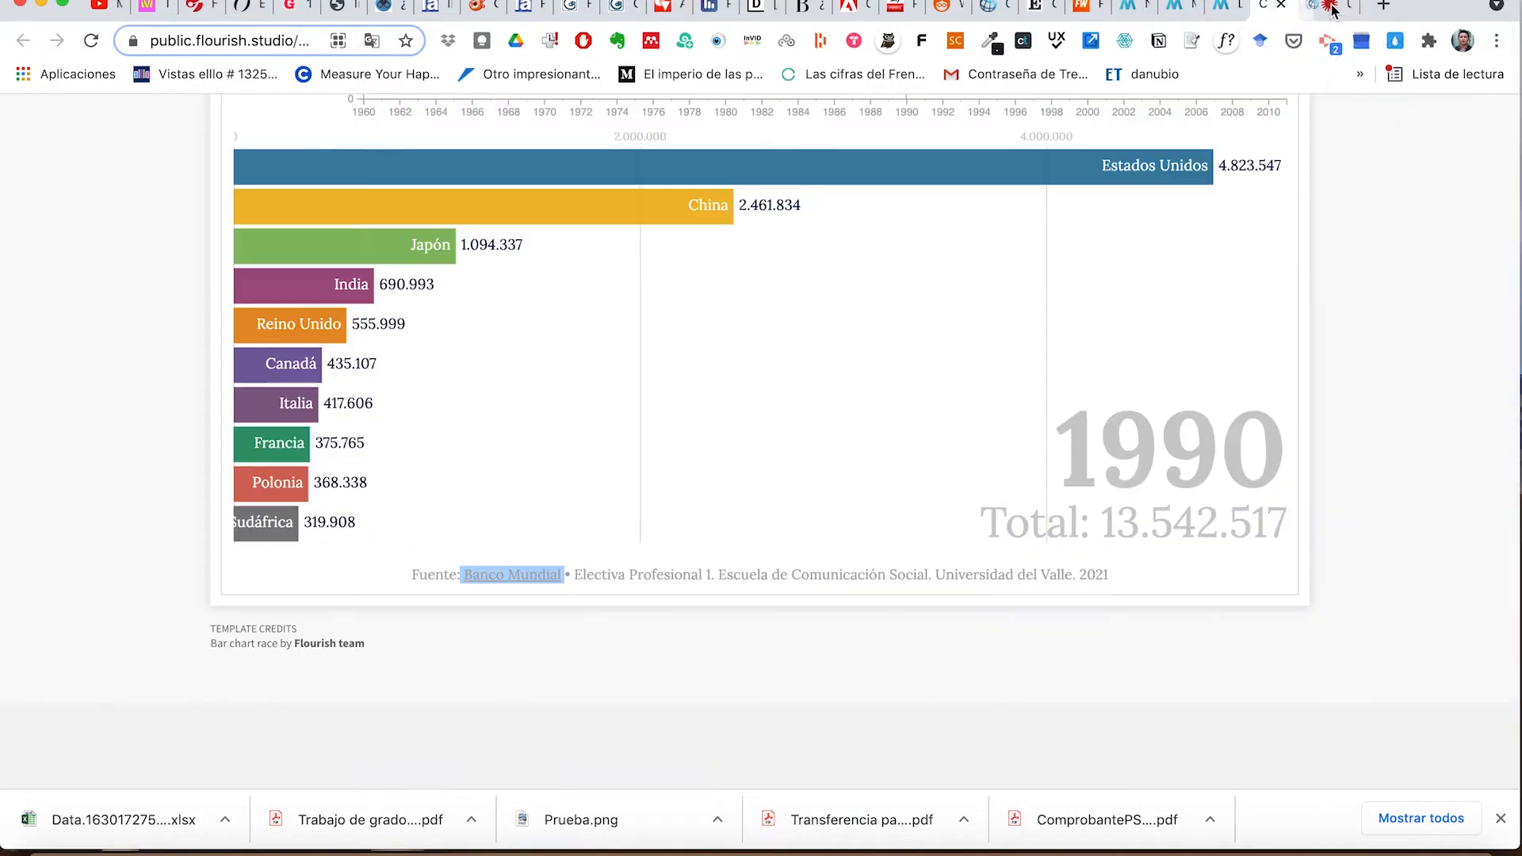
pyautogui.click(1332, 10)
pyautogui.click(1395, 510)
pyautogui.press('super+v')
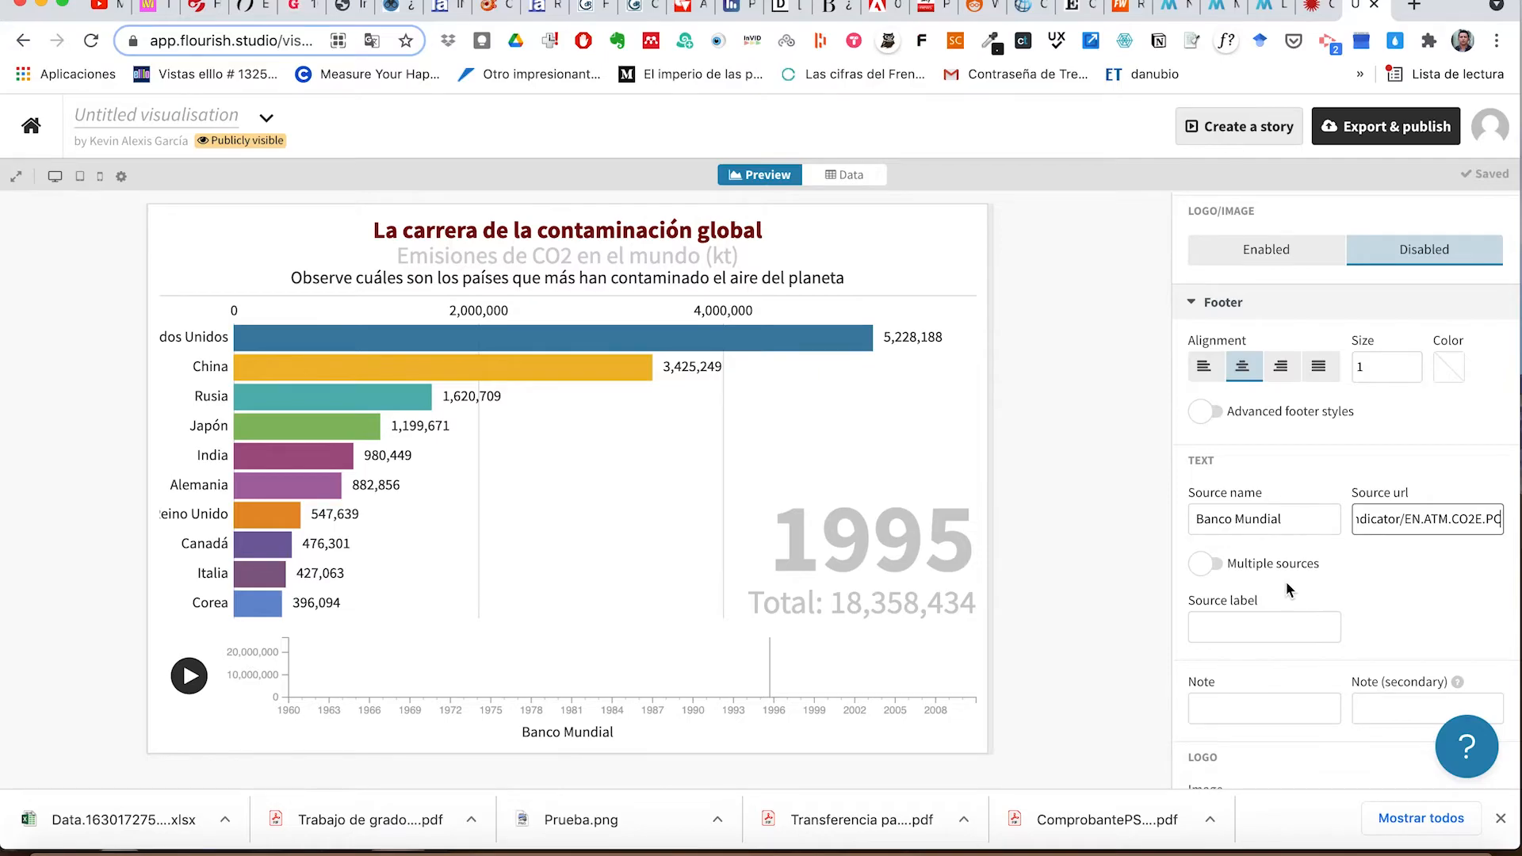
# Step: Try the footer's multiple sources option and switch it off again
pyautogui.scroll(-5, 1286, 581)
pyautogui.click(1217, 385)
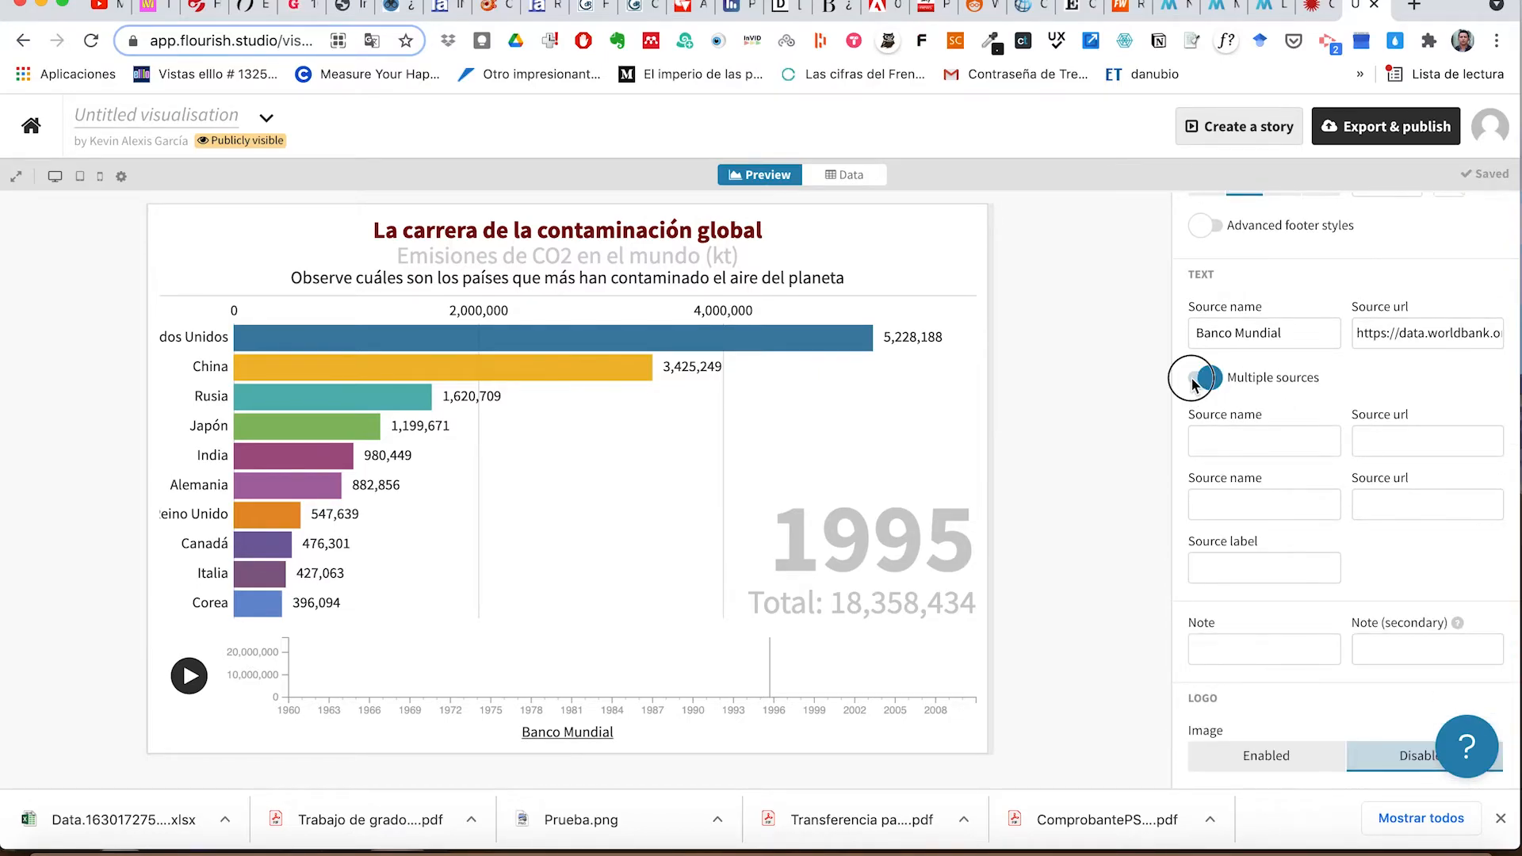
pyautogui.click(1195, 383)
pyautogui.scroll(-2, 1370, 402)
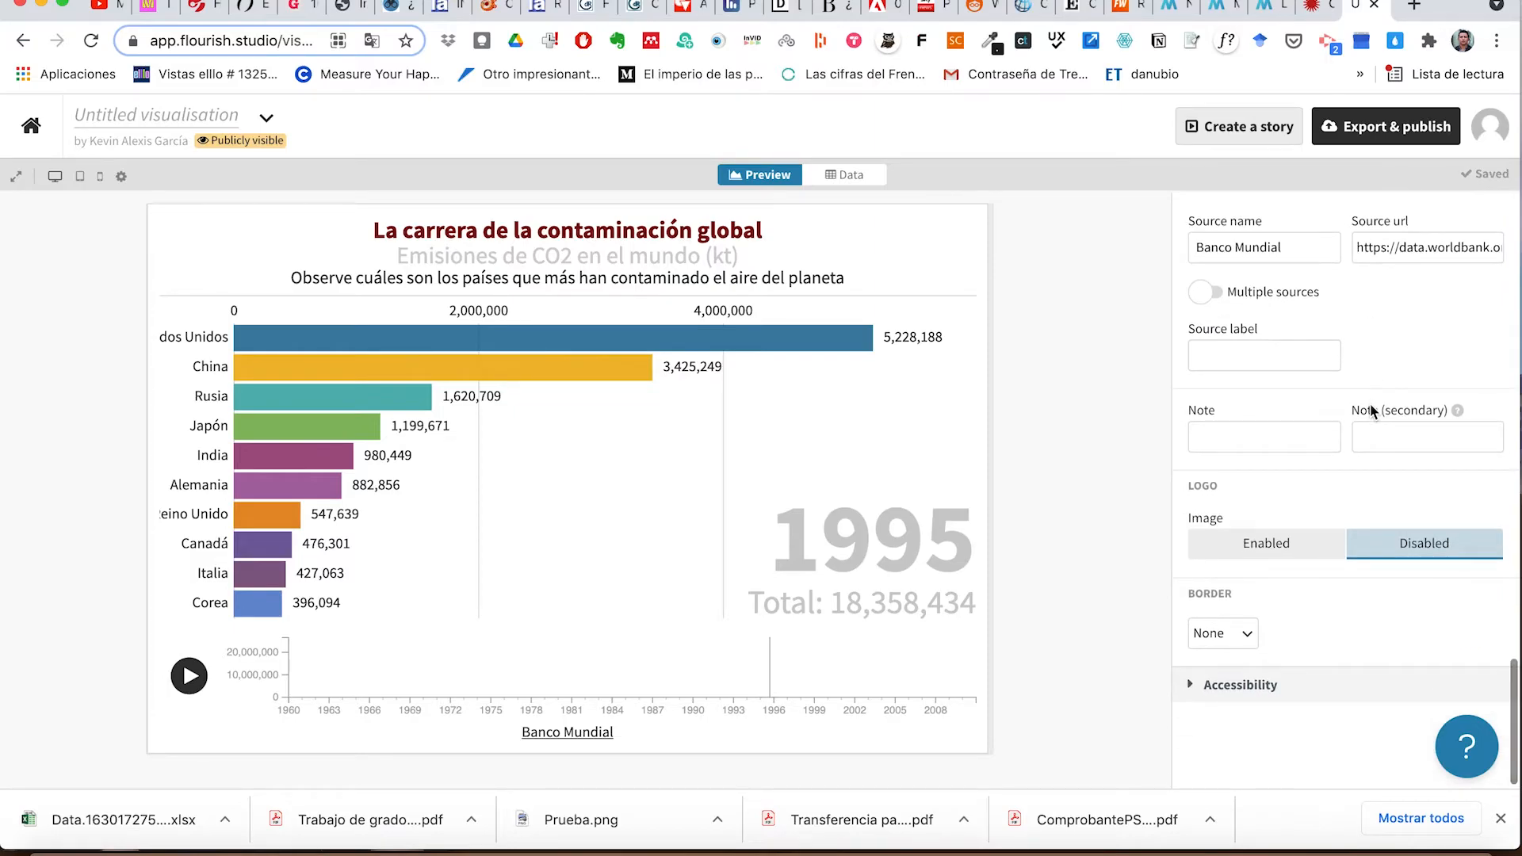
pyautogui.scroll(-1, 1368, 404)
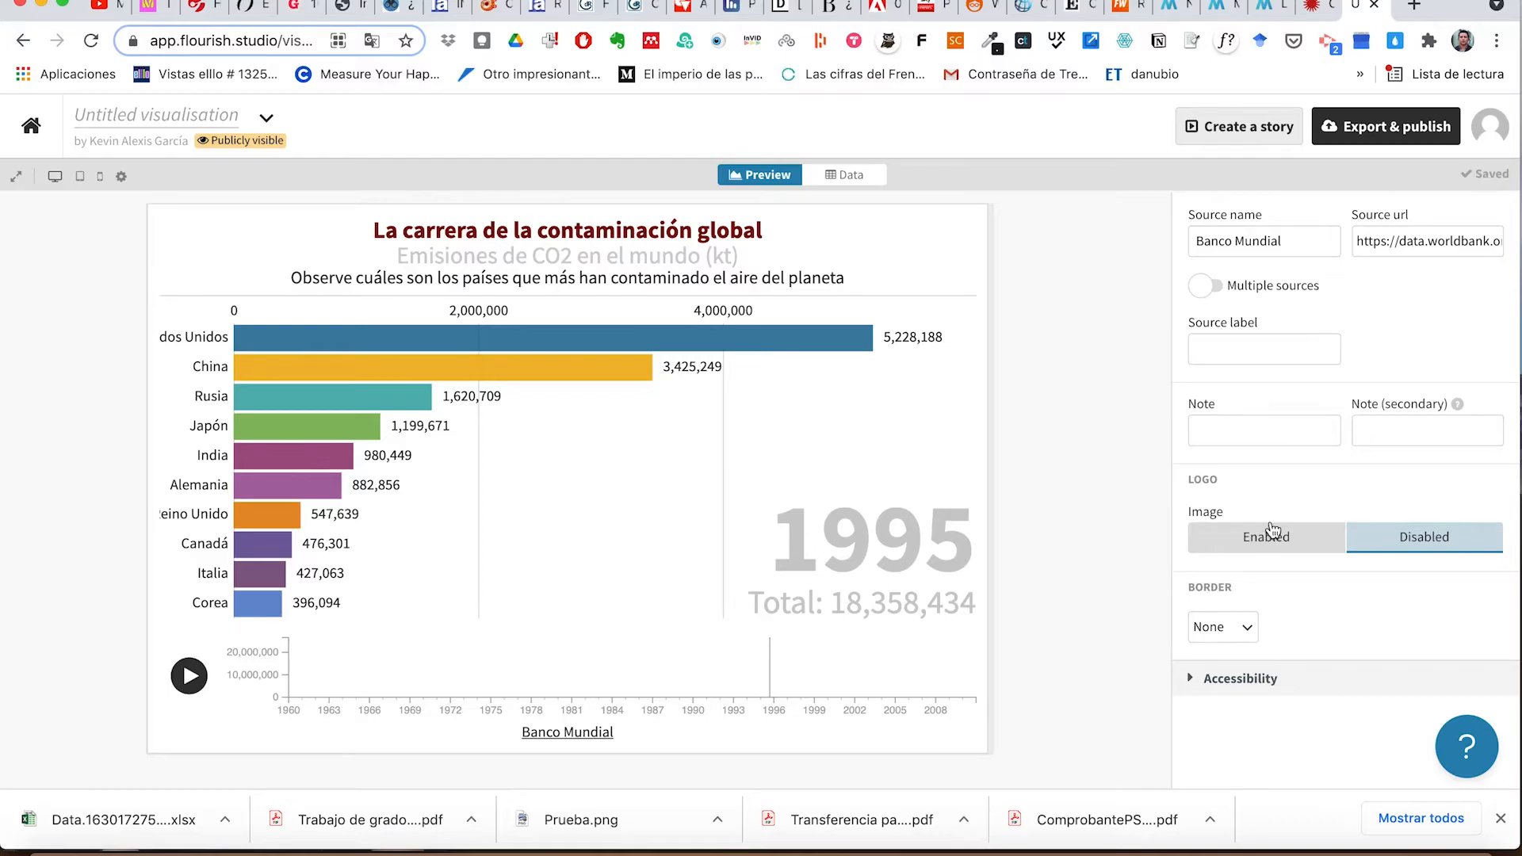
# Step: Copy the note "Electiva Profesional 1. Escuela de Comunicación Social. Universidad del Valle. 2021" from the published example into the footer's note
pyautogui.scroll(2, 1288, 489)
pyautogui.click(1230, 500)
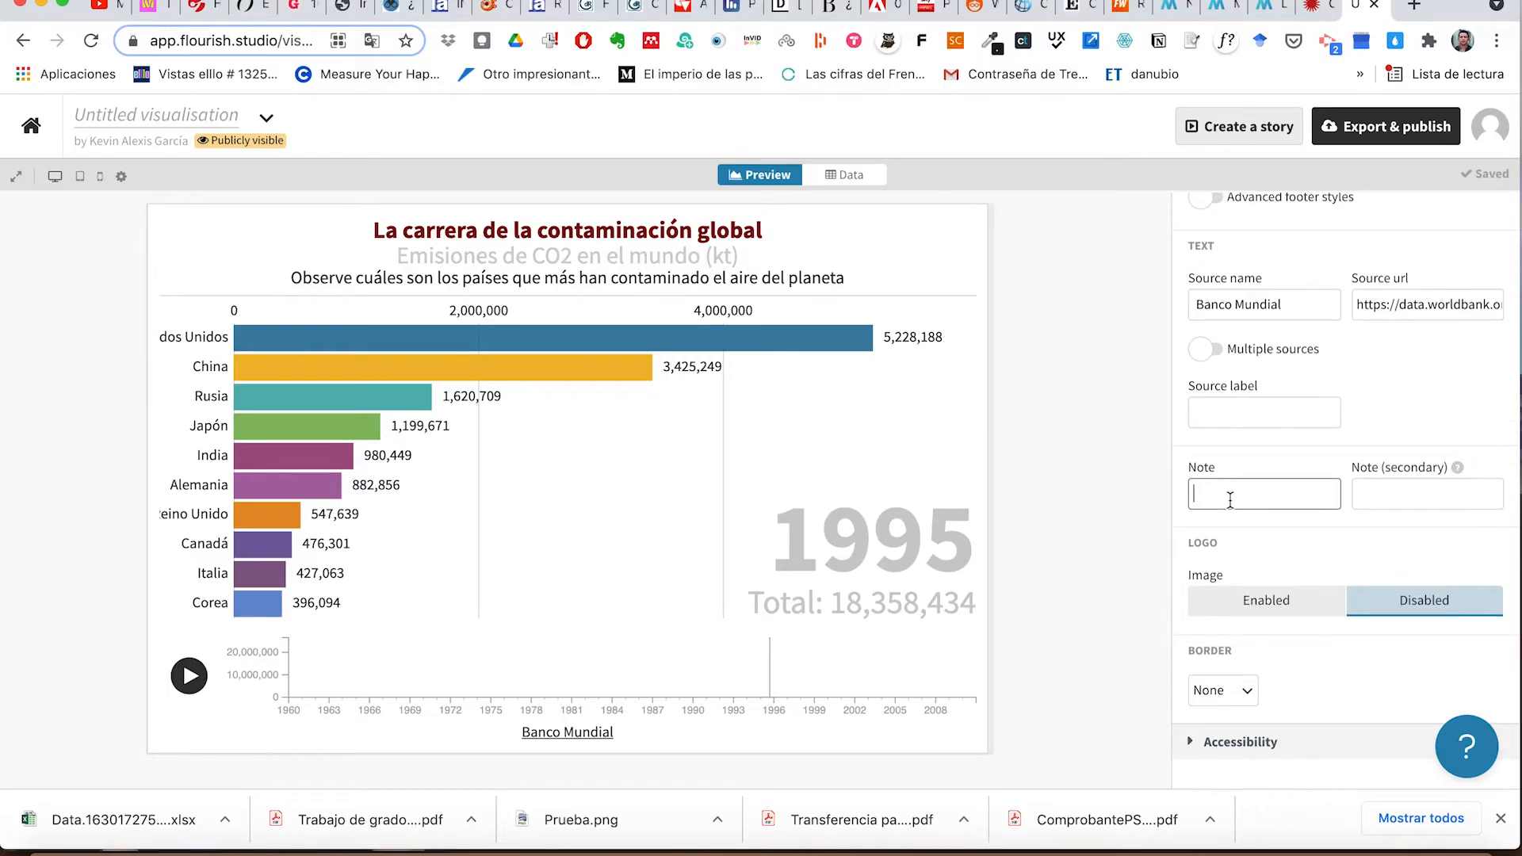
pyautogui.click(1316, 8)
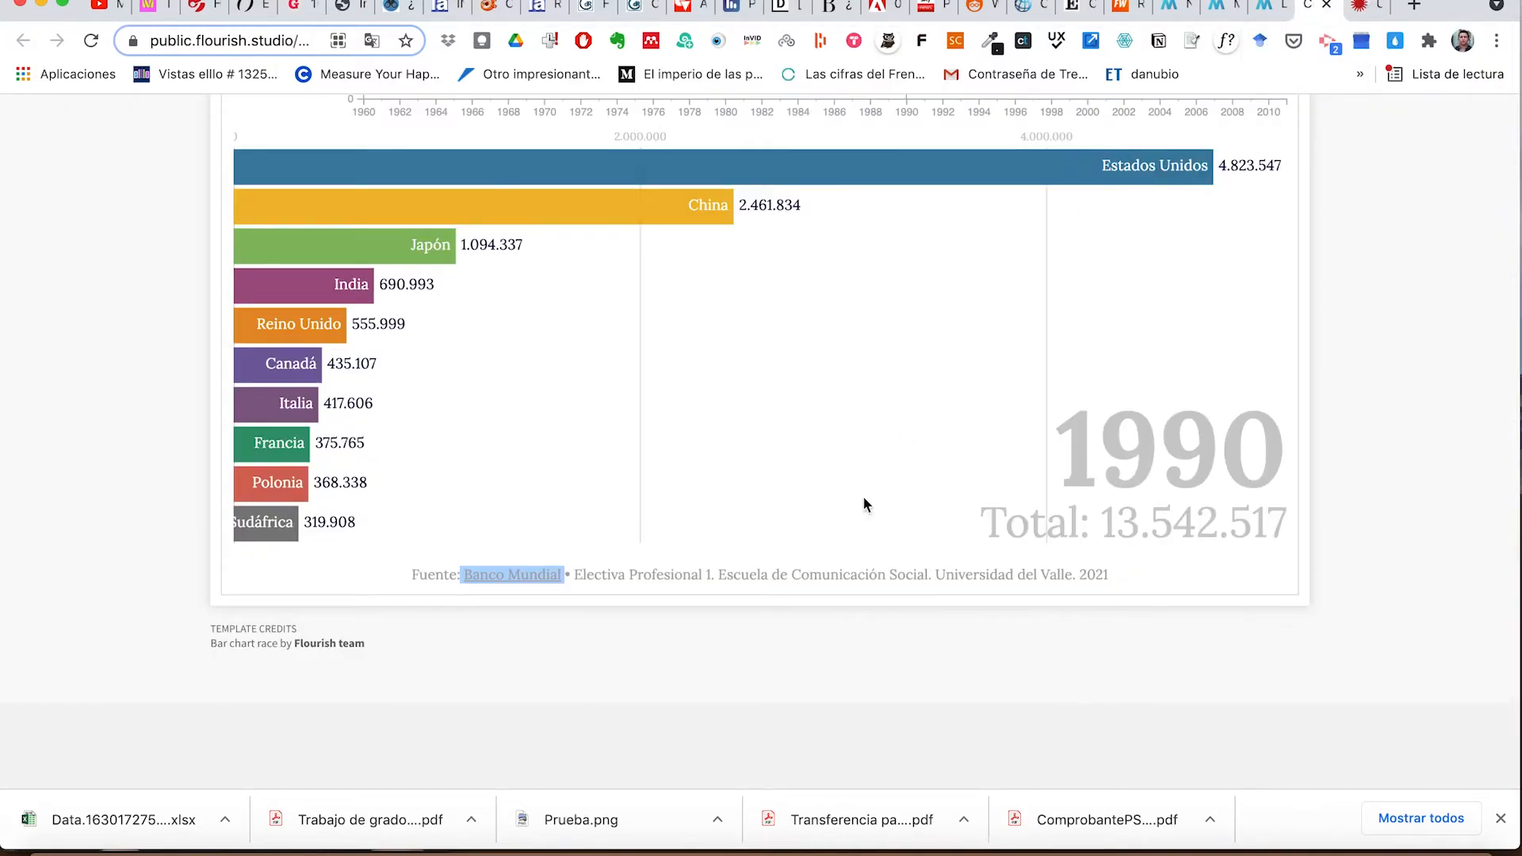
pyautogui.moveTo(1128, 573); pyautogui.dragTo(577, 577)
pyautogui.press('super+c')
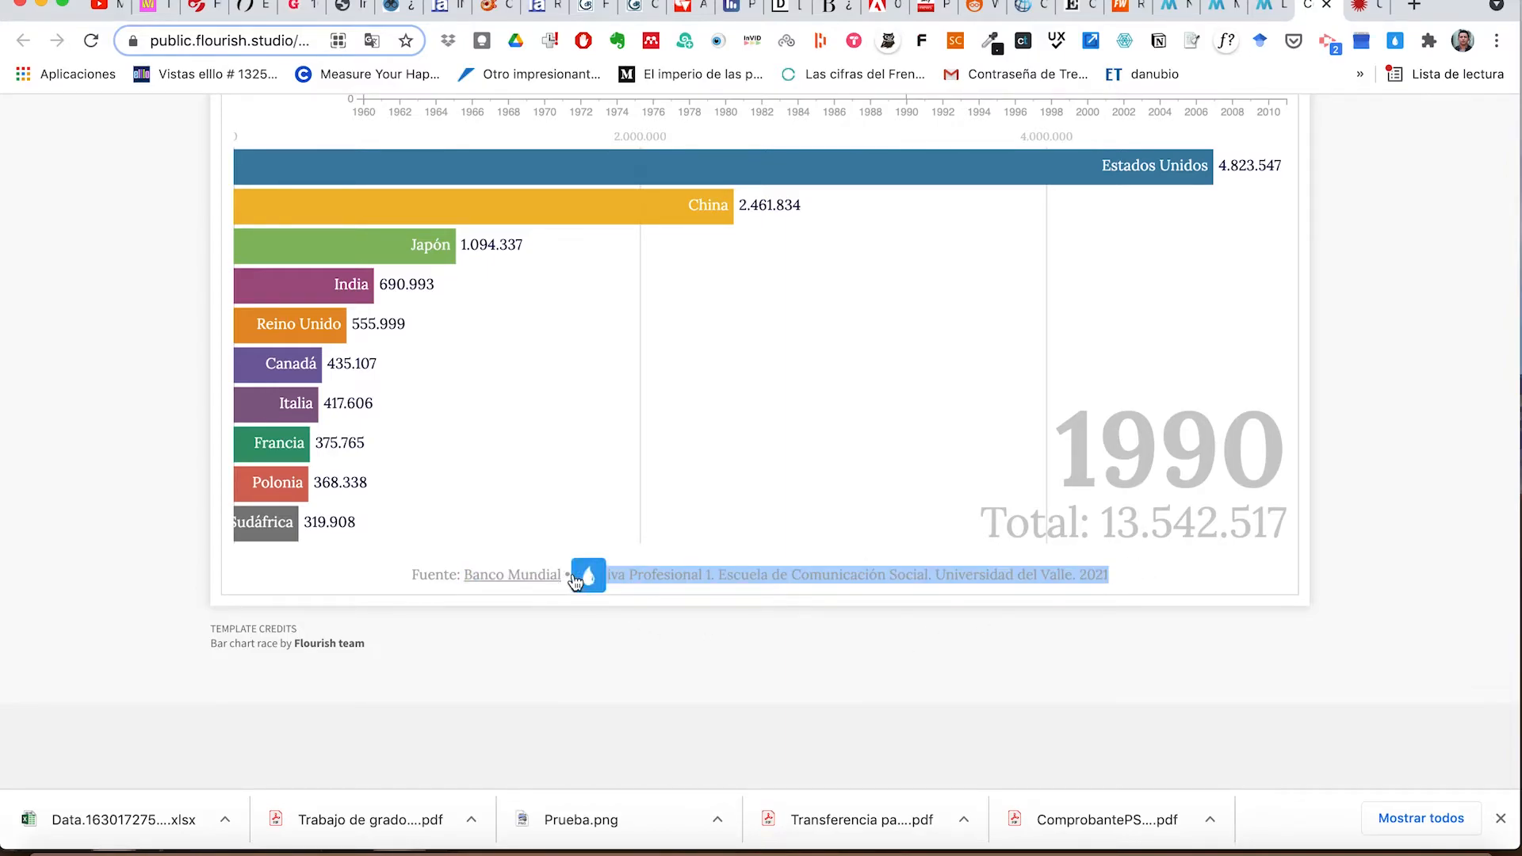
pyautogui.click(1361, 6)
pyautogui.press('super+v')
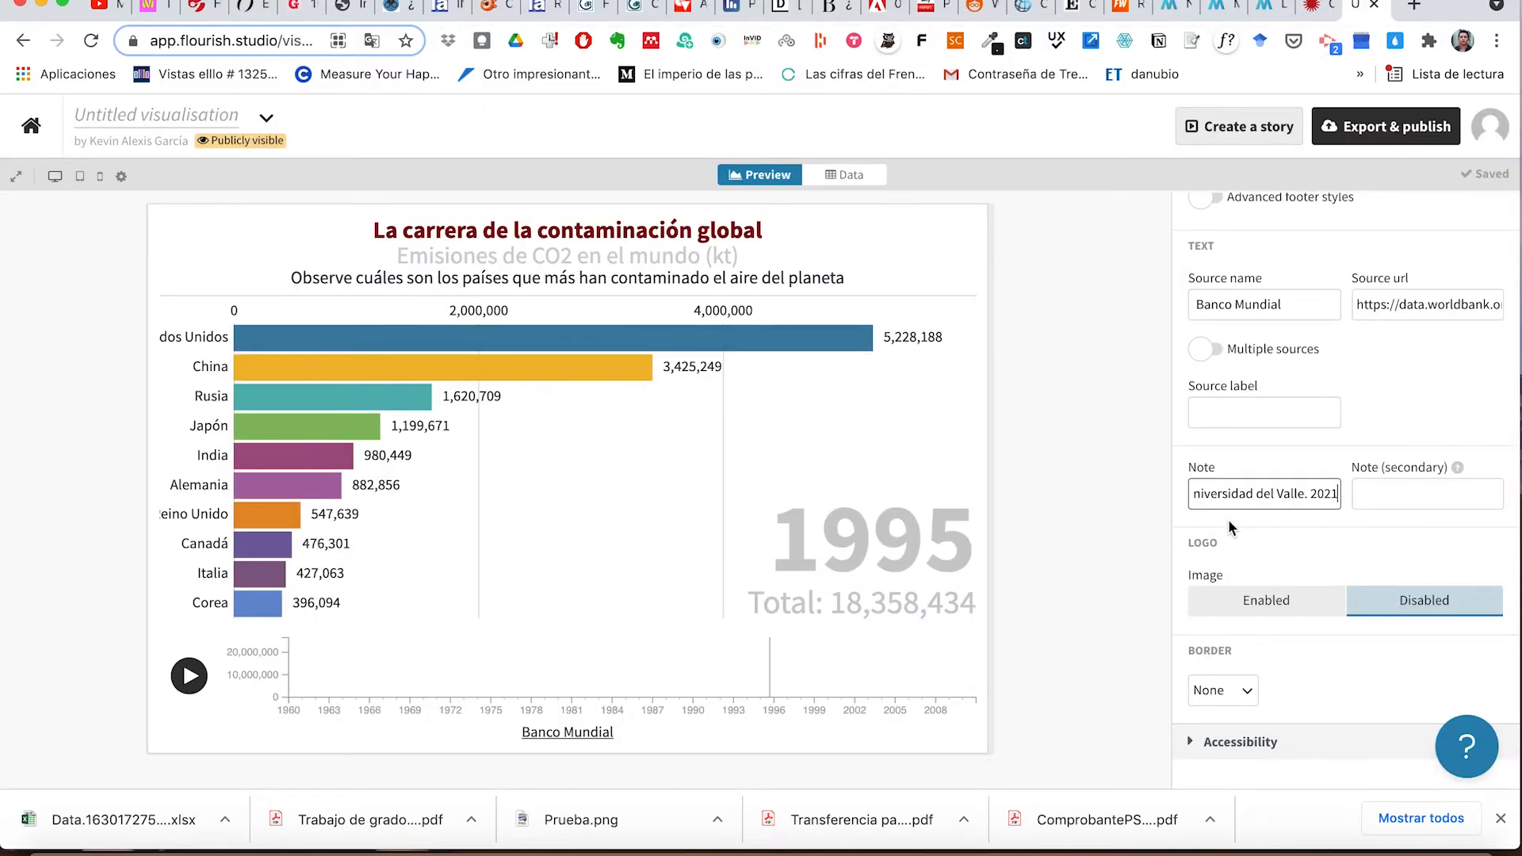
pyautogui.click(1269, 417)
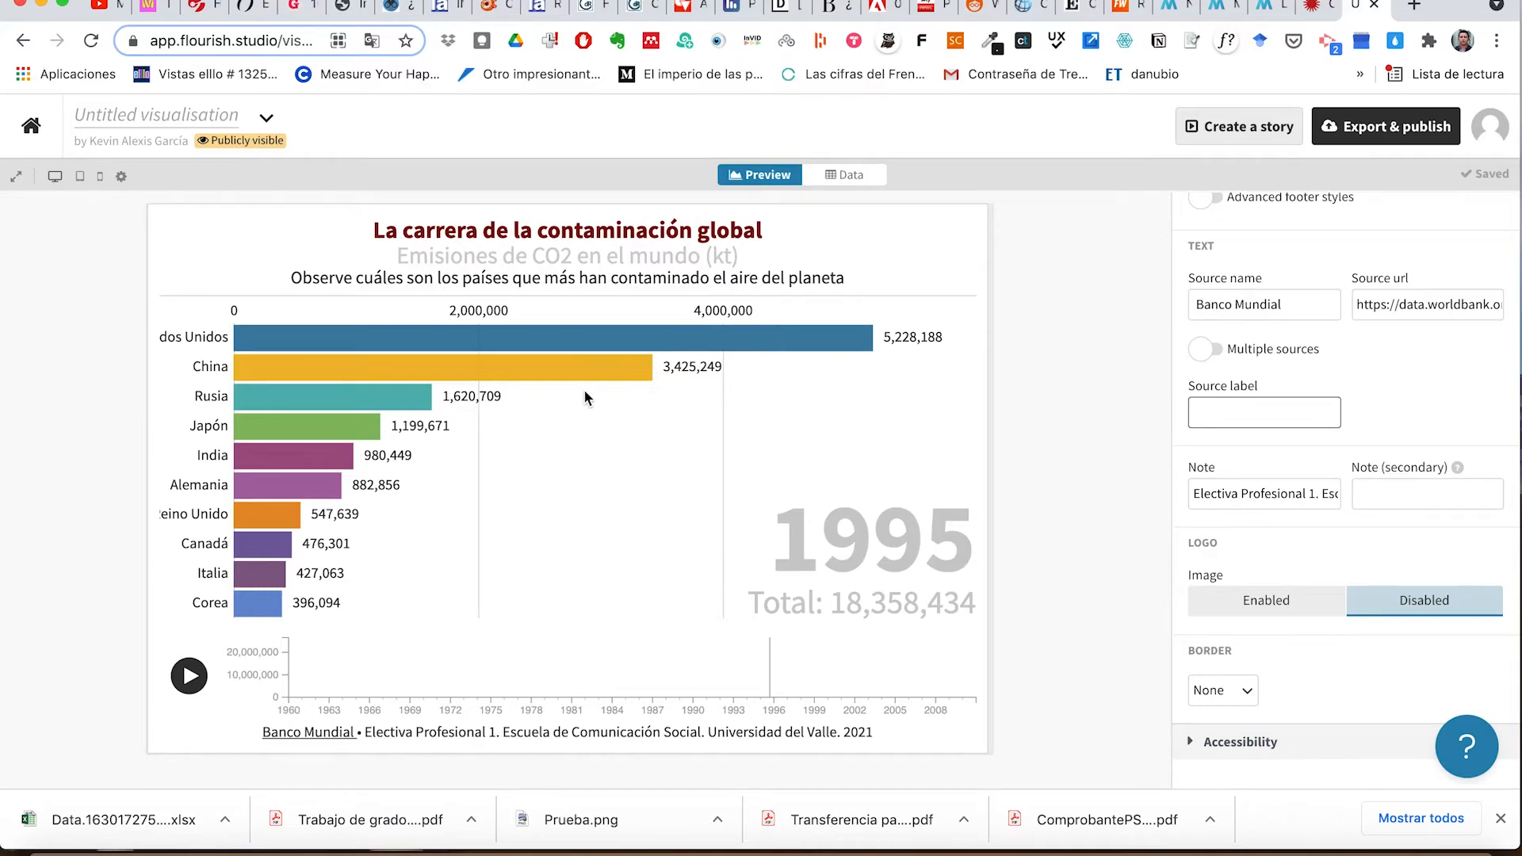
# Step: Review the published example chart from its header to its footer to compare its arrangement with the new chart
pyautogui.click(1312, 6)
pyautogui.scroll(5, 1085, 384)
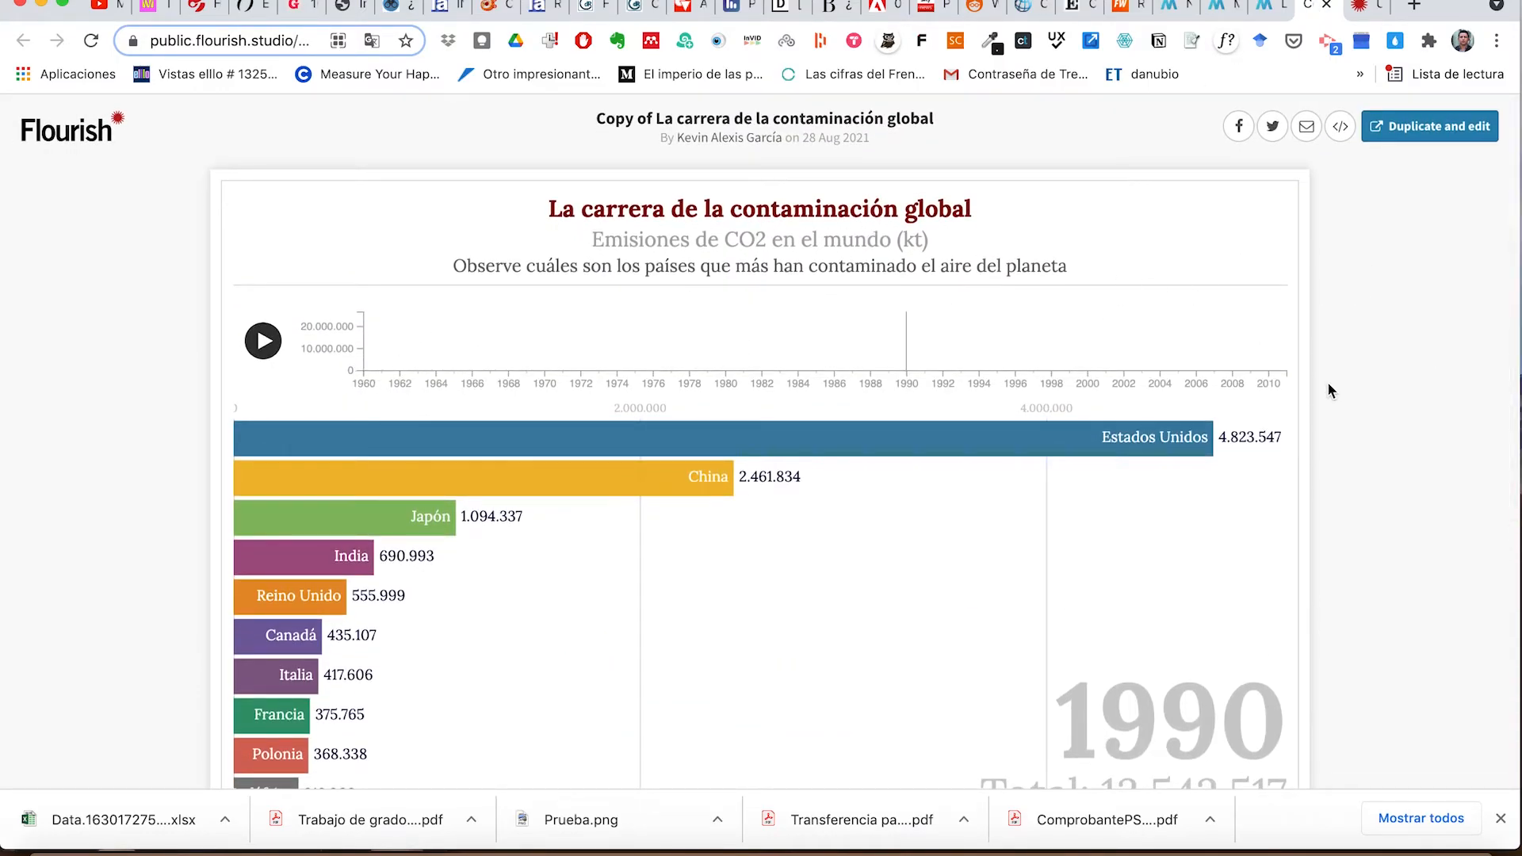
pyautogui.scroll(-3, 1327, 382)
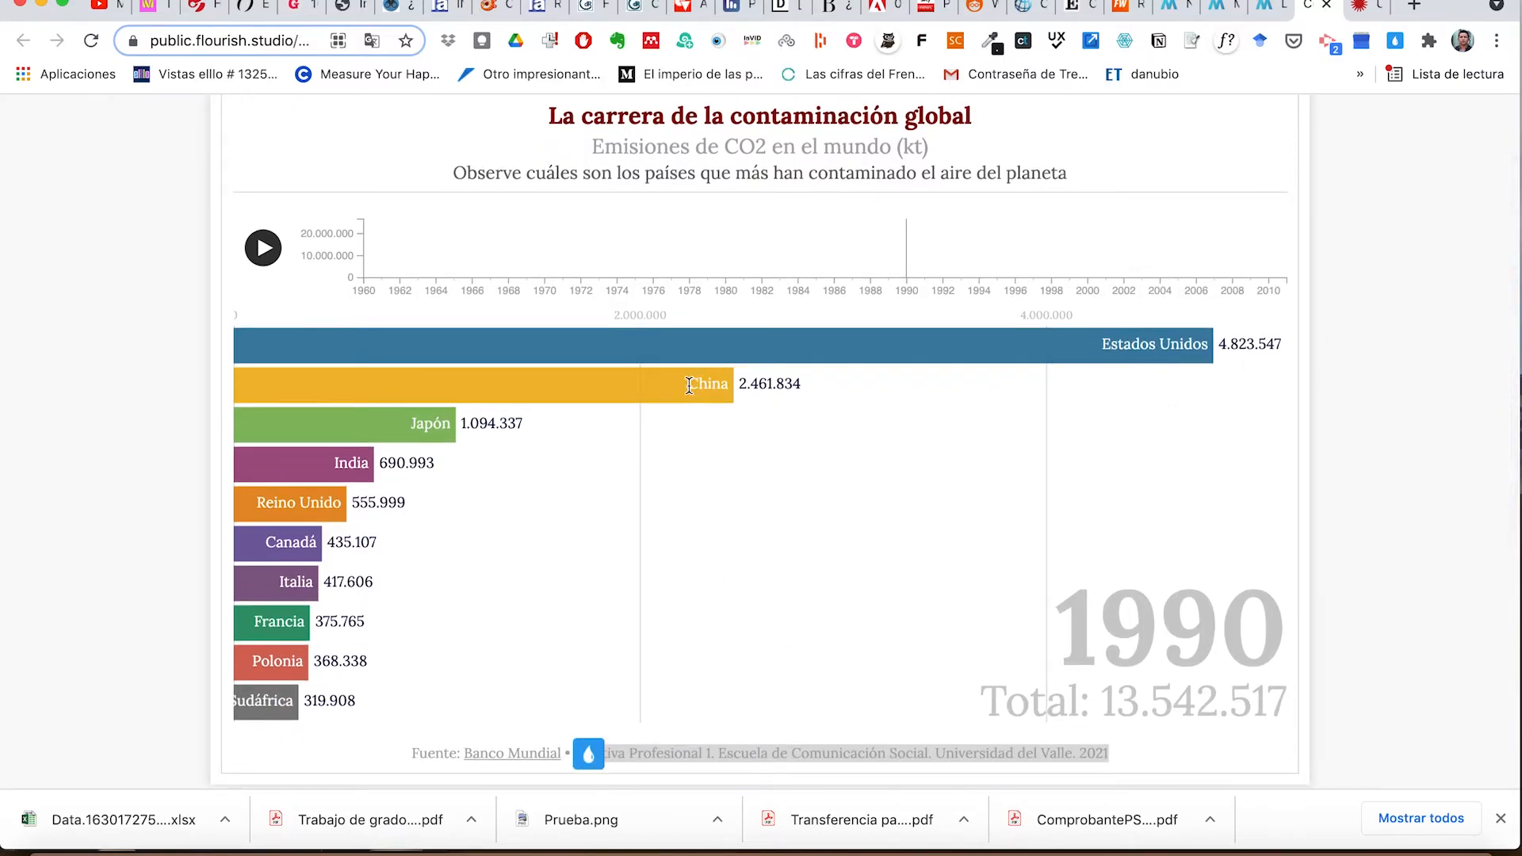
pyautogui.click(1358, 8)
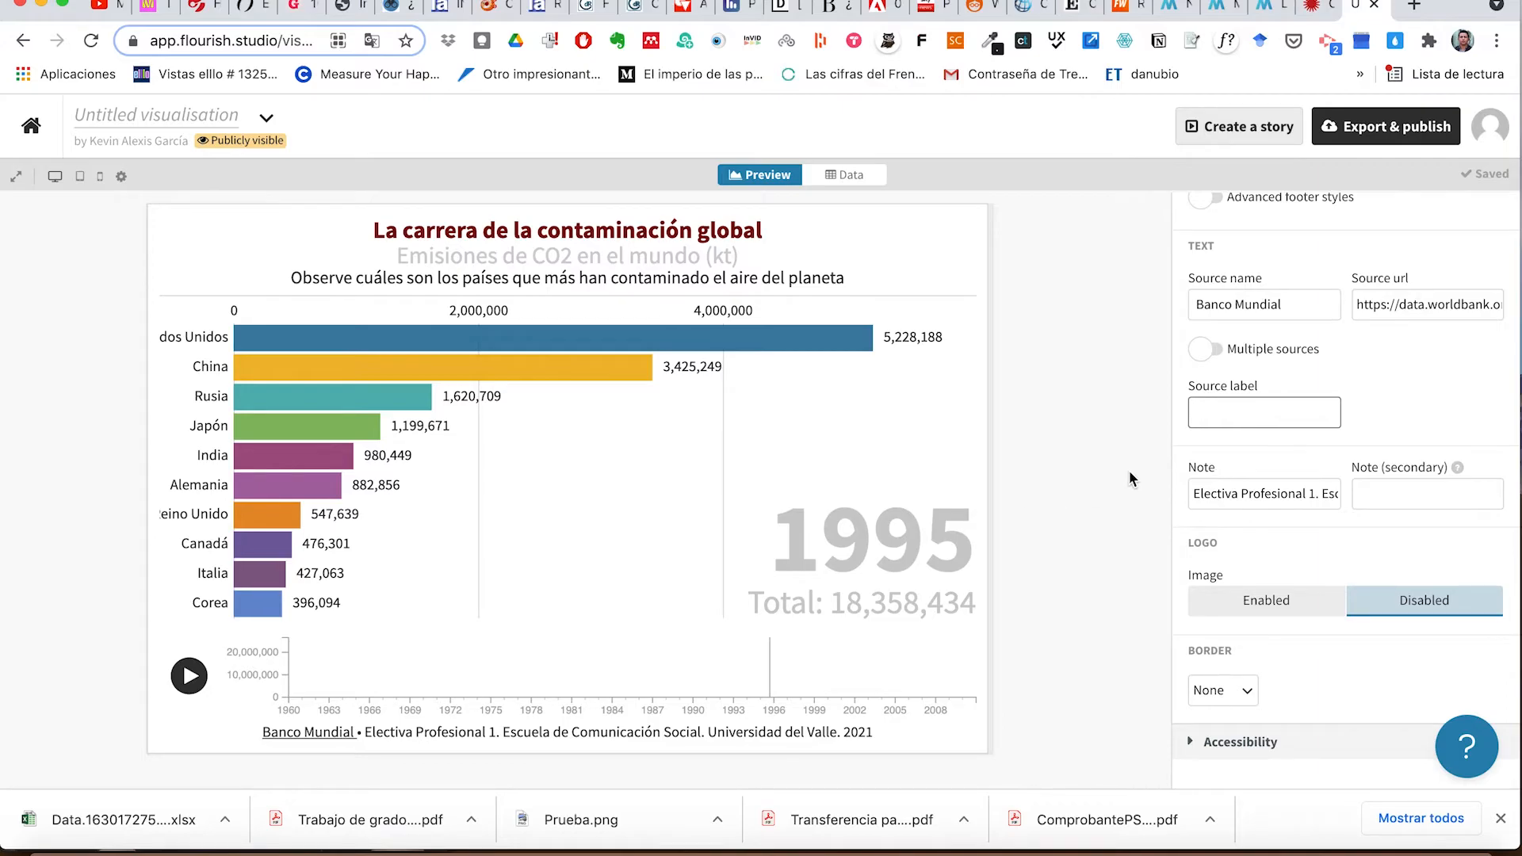
# Step: Collapse the Footer and Header settings and expand the Layout settings
pyautogui.scroll(5, 1230, 484)
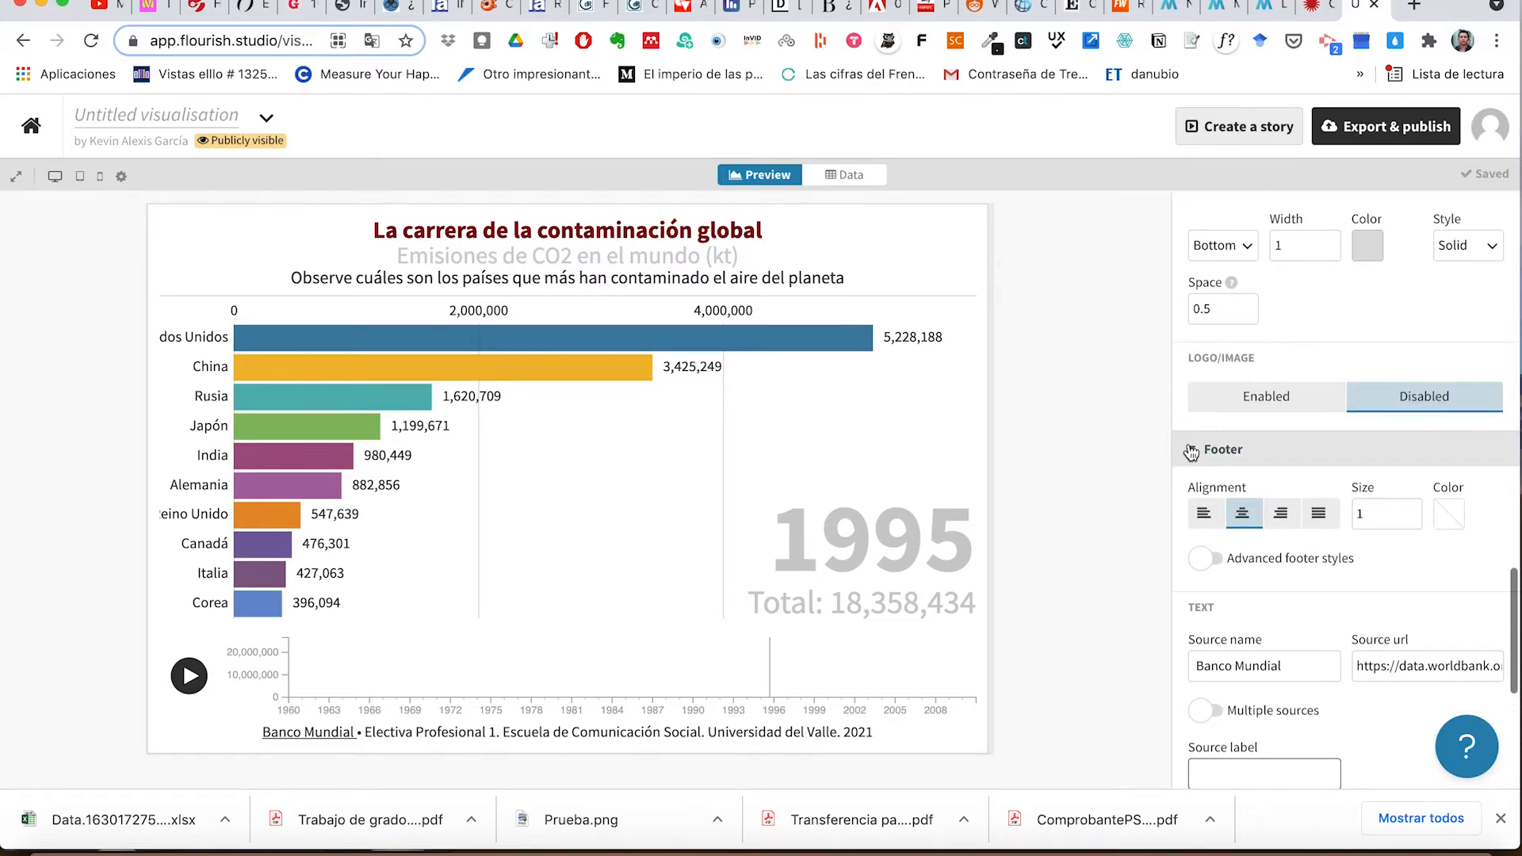
pyautogui.click(1221, 448)
pyautogui.scroll(10, 1273, 386)
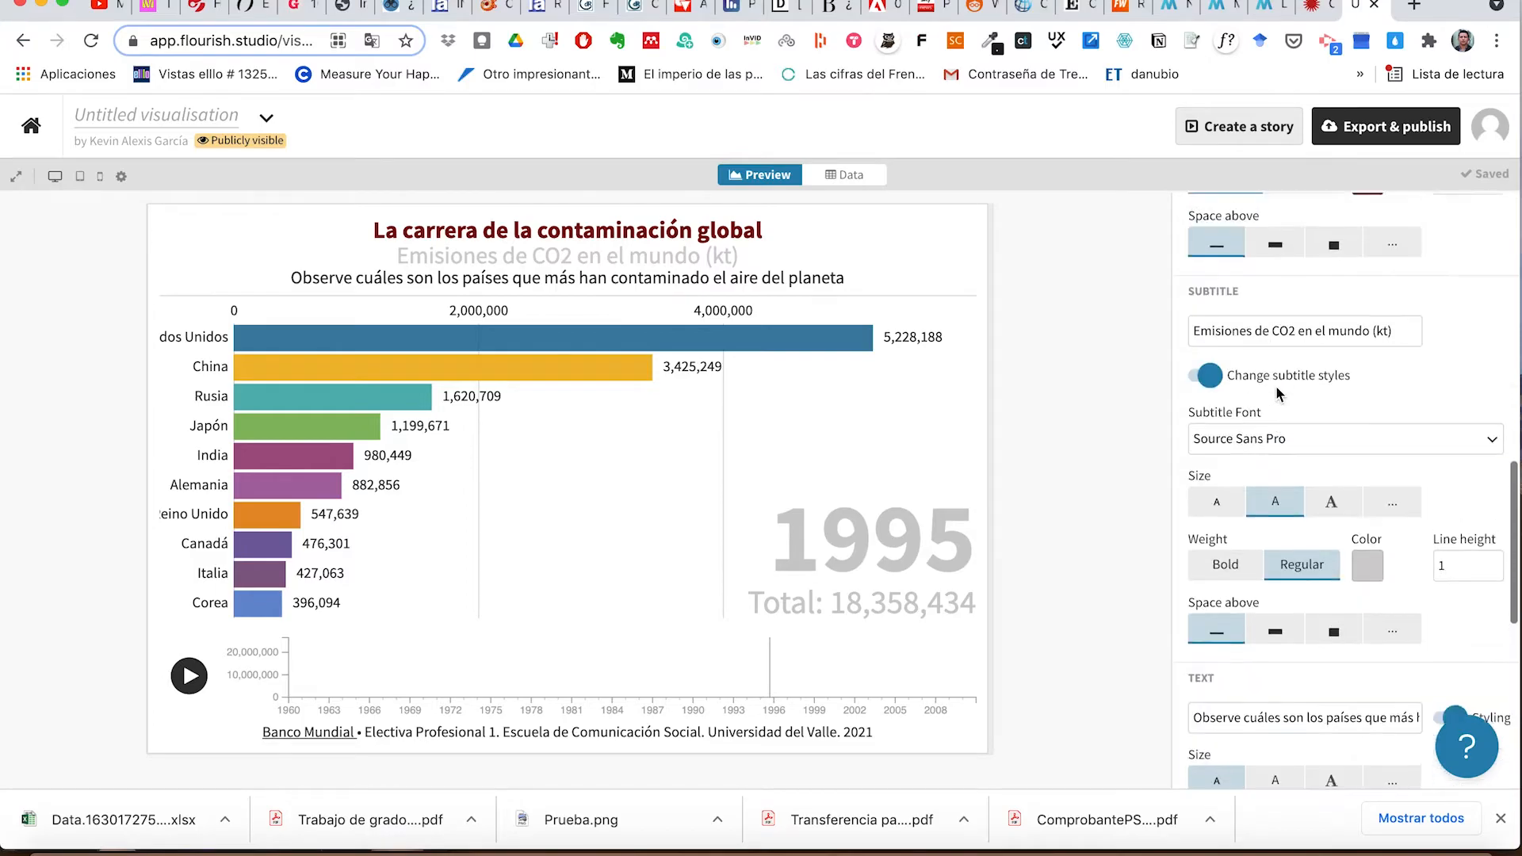
pyautogui.scroll(8, 1277, 393)
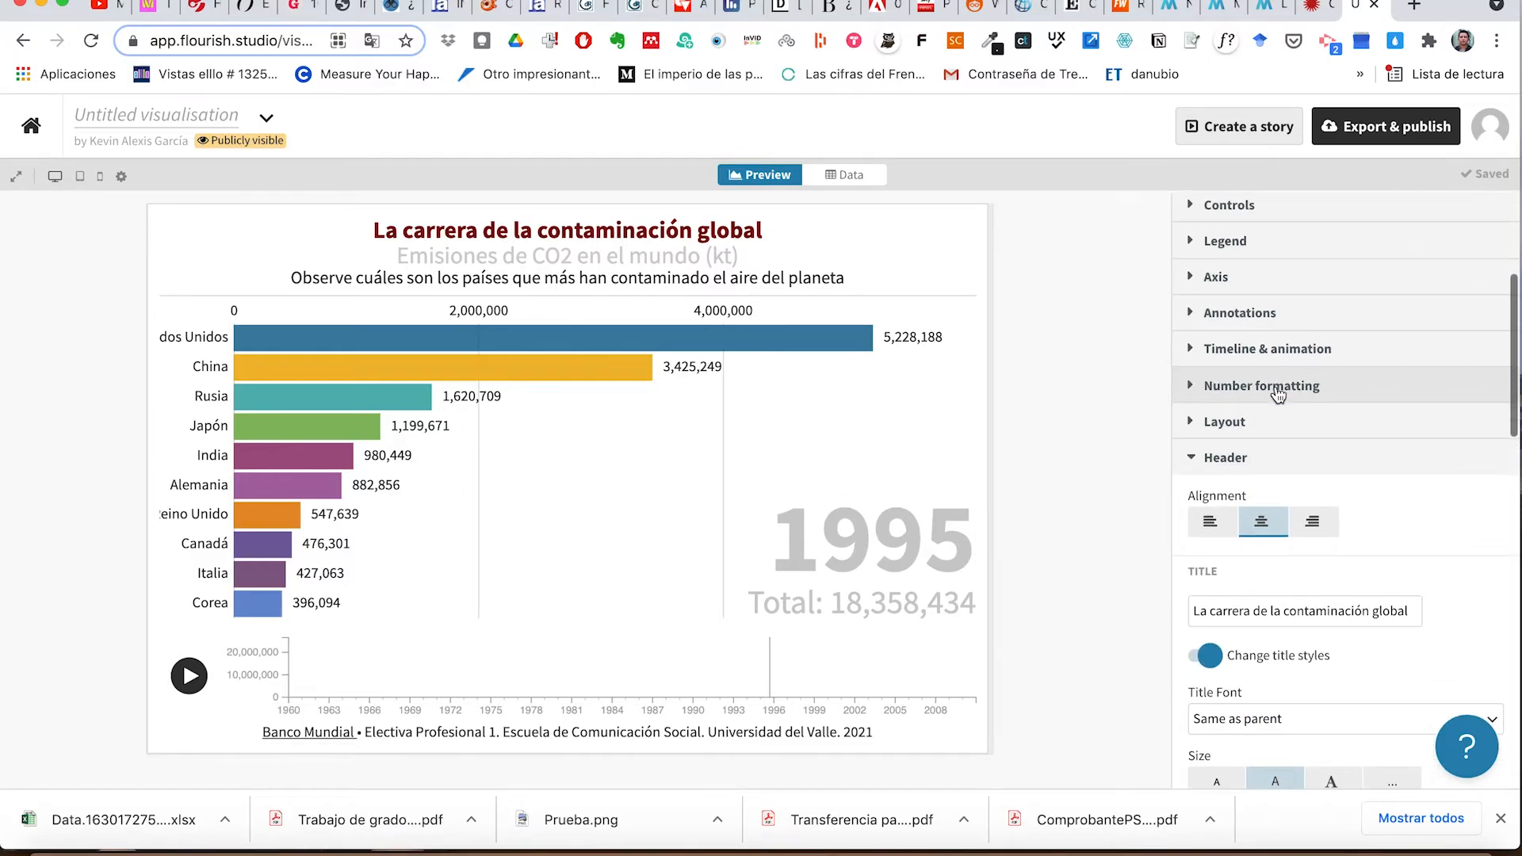
pyautogui.click(1188, 459)
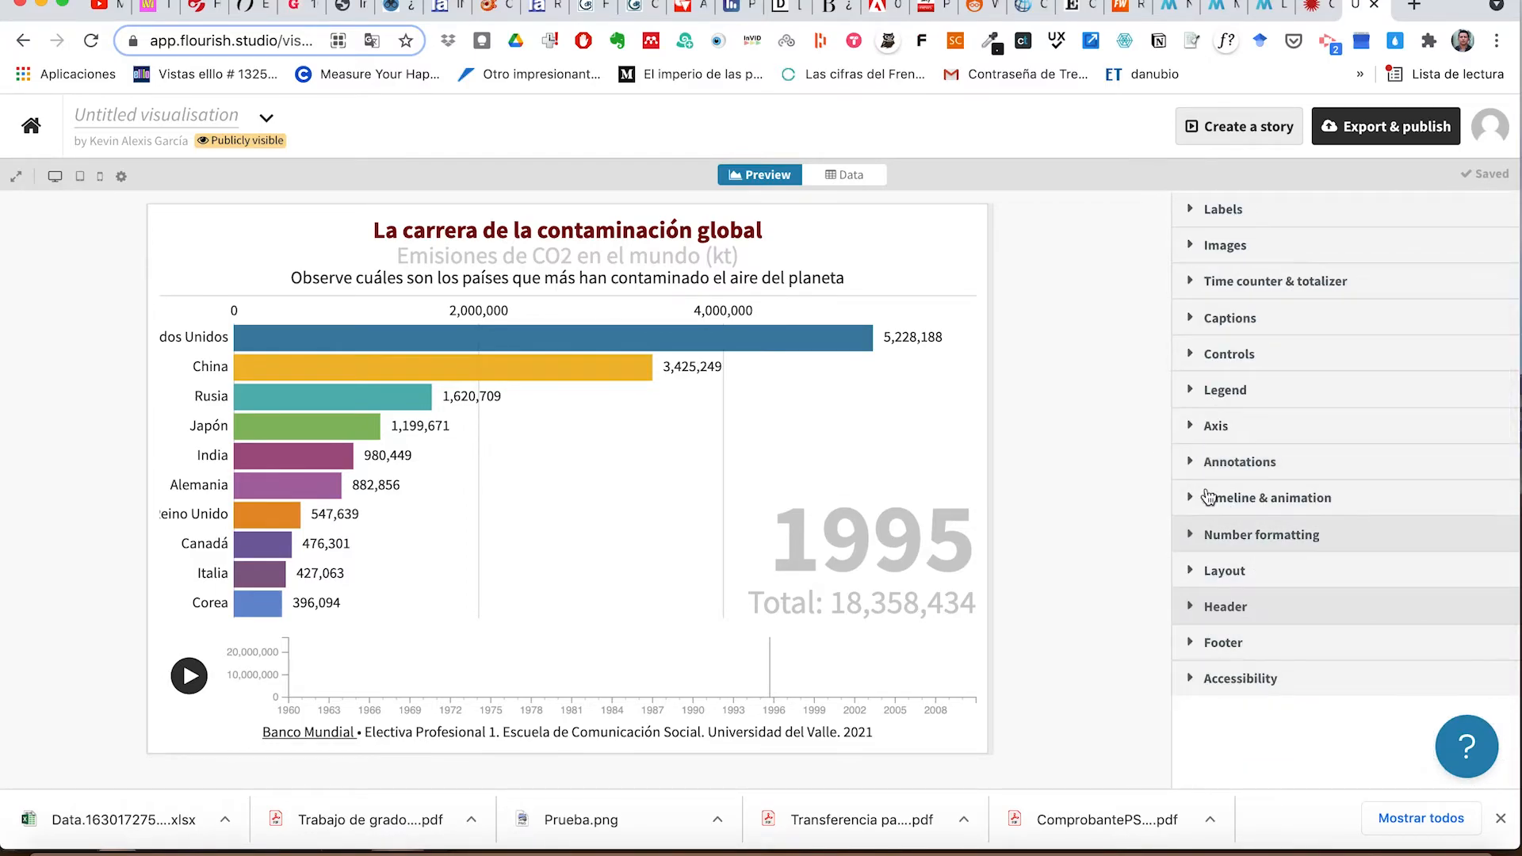
pyautogui.click(1192, 572)
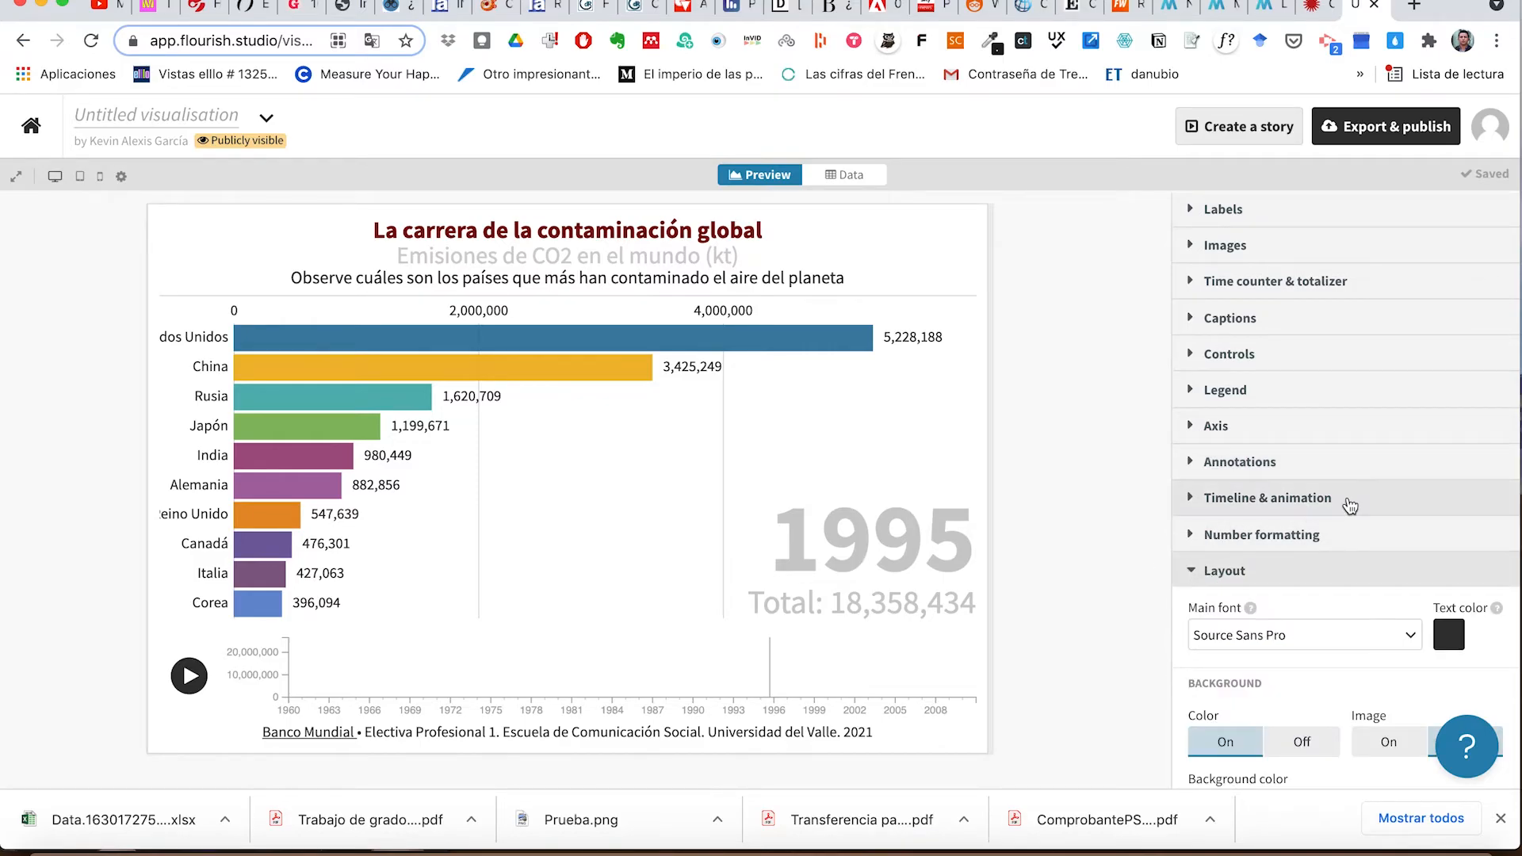
# Step: Try each layout order option and choose the one placing the header first, the timeline beneath it, and the bars below
pyautogui.scroll(-8, 1350, 504)
pyautogui.scroll(-1, 1350, 504)
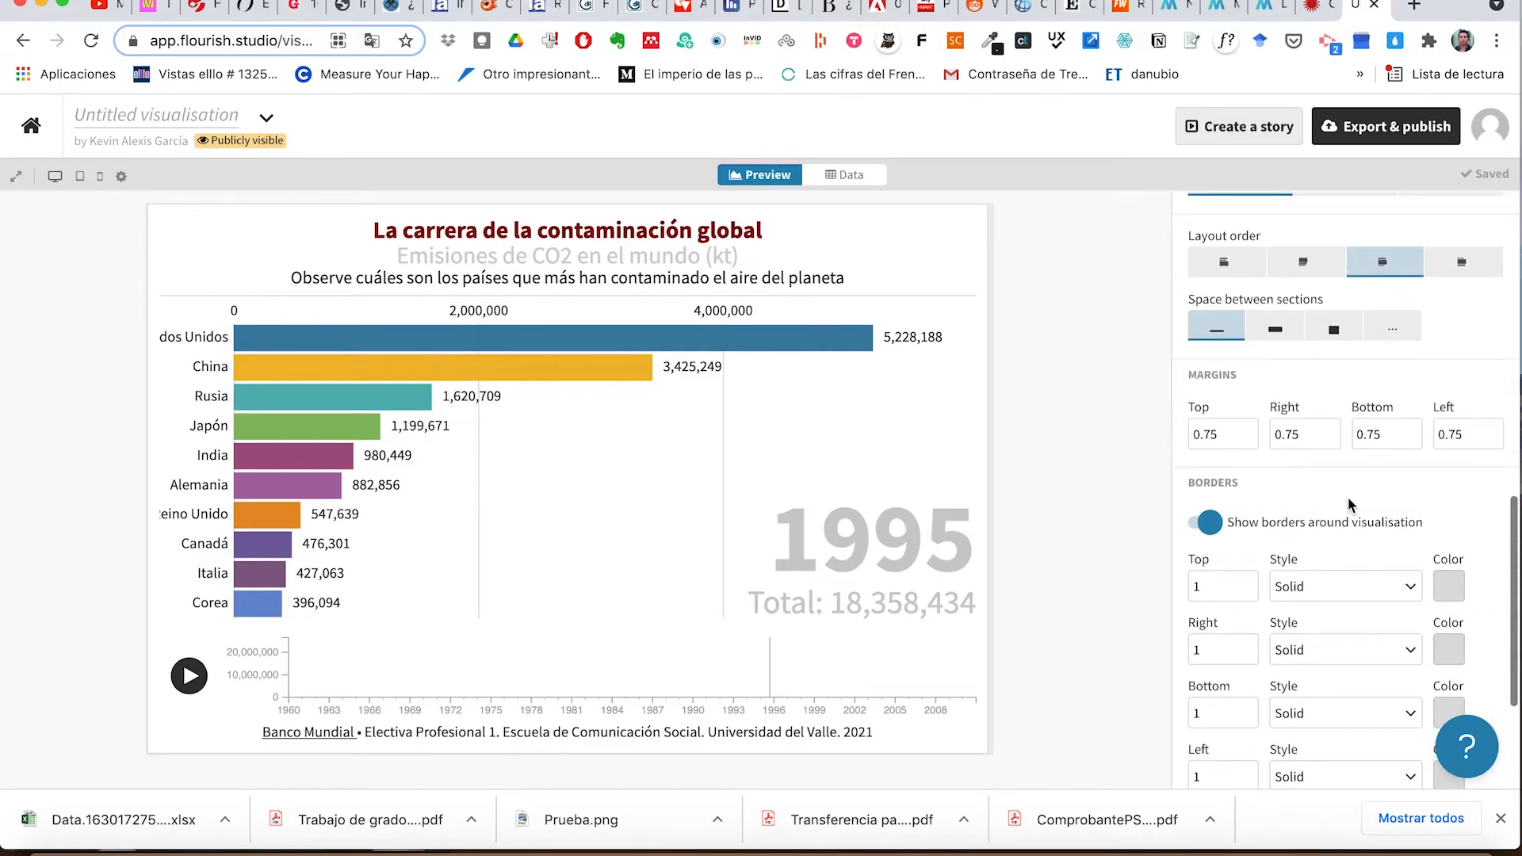
pyautogui.scroll(3, 1350, 504)
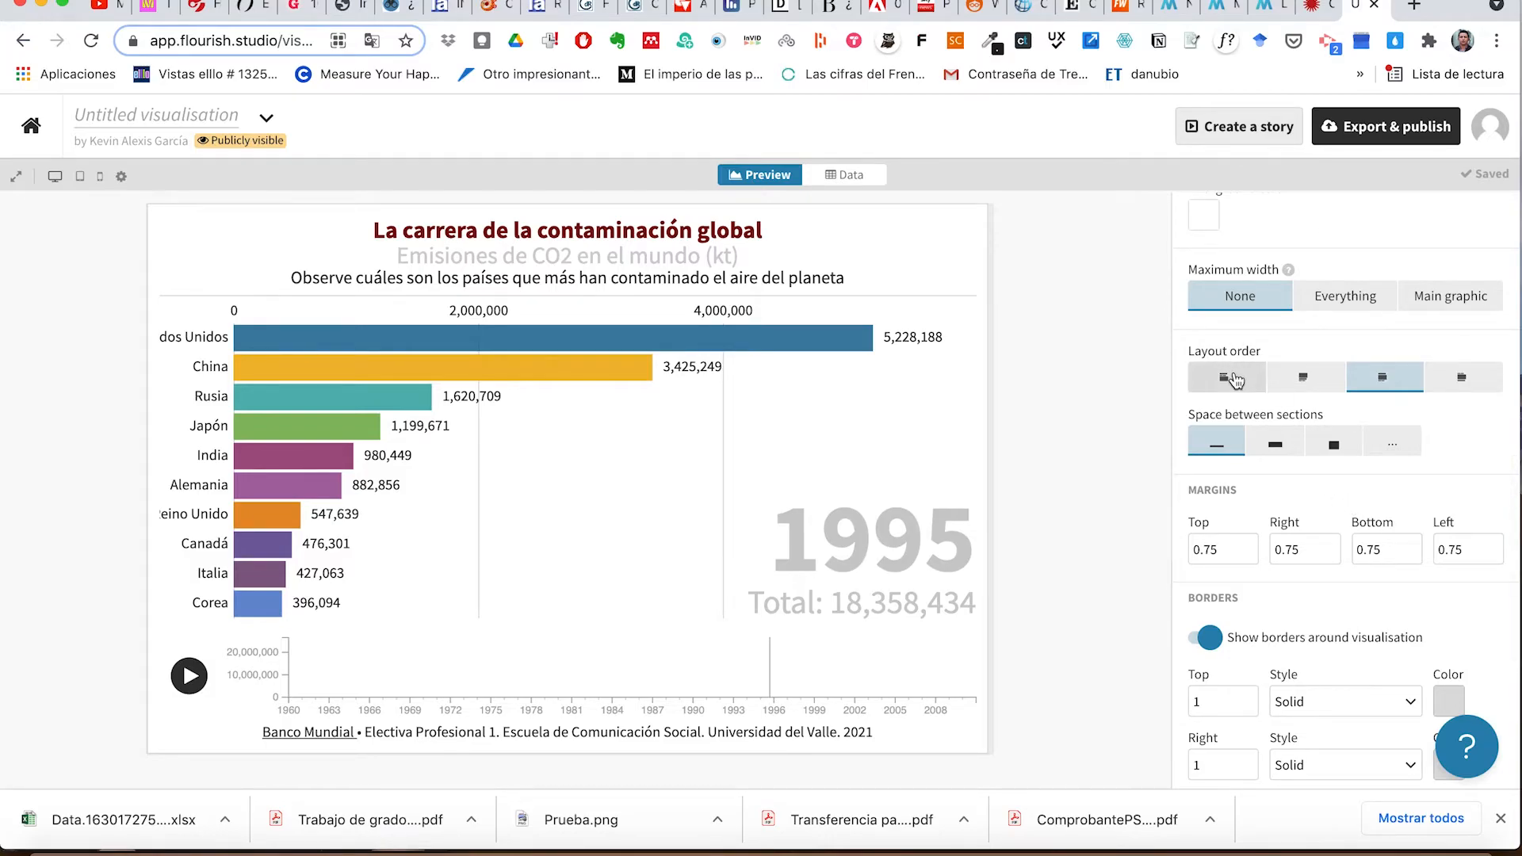
pyautogui.click(1235, 379)
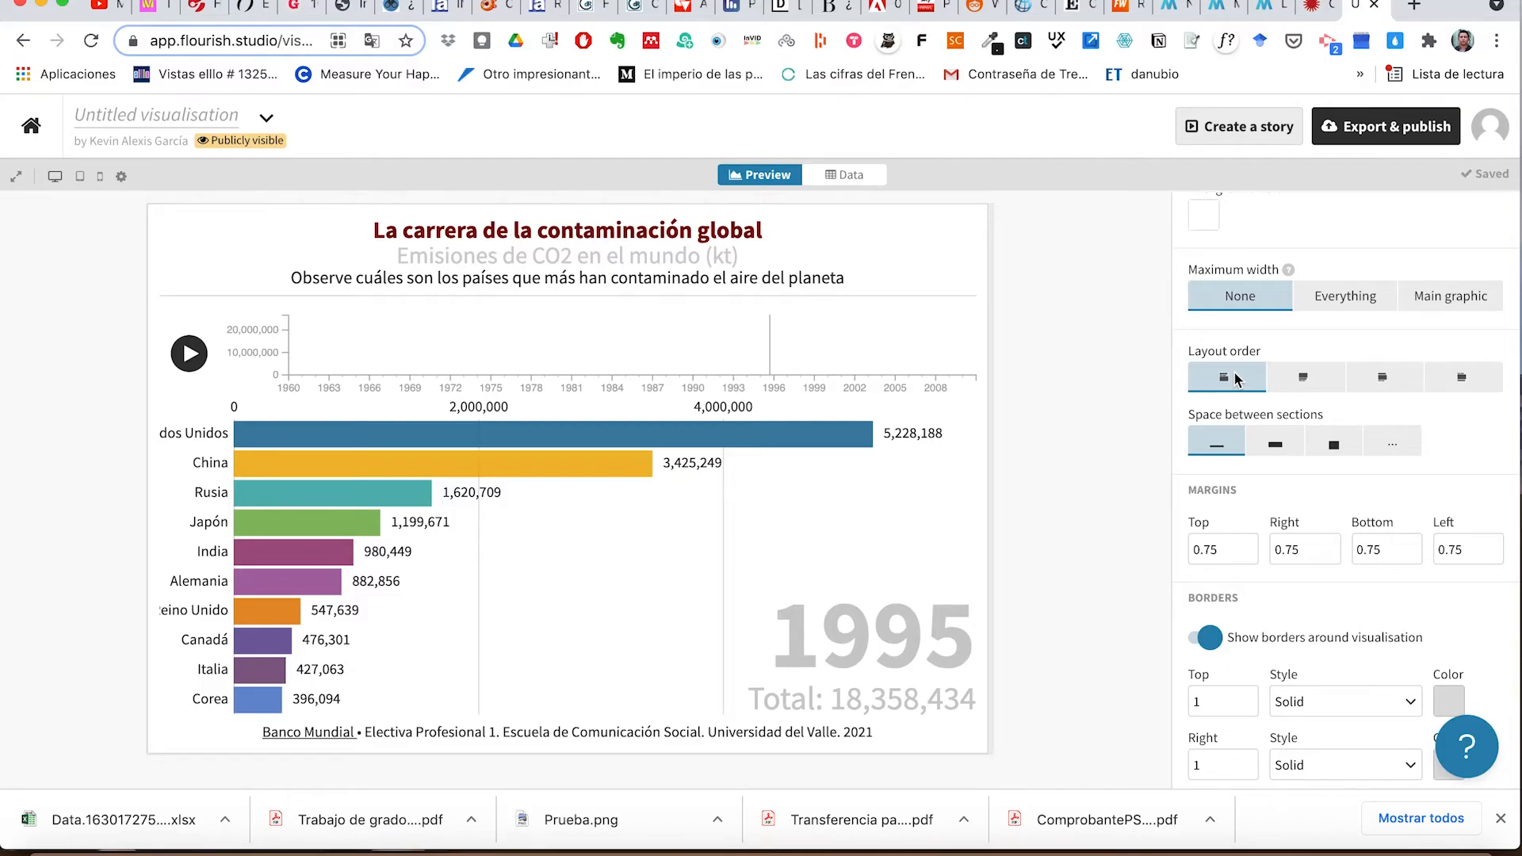
pyautogui.click(1307, 382)
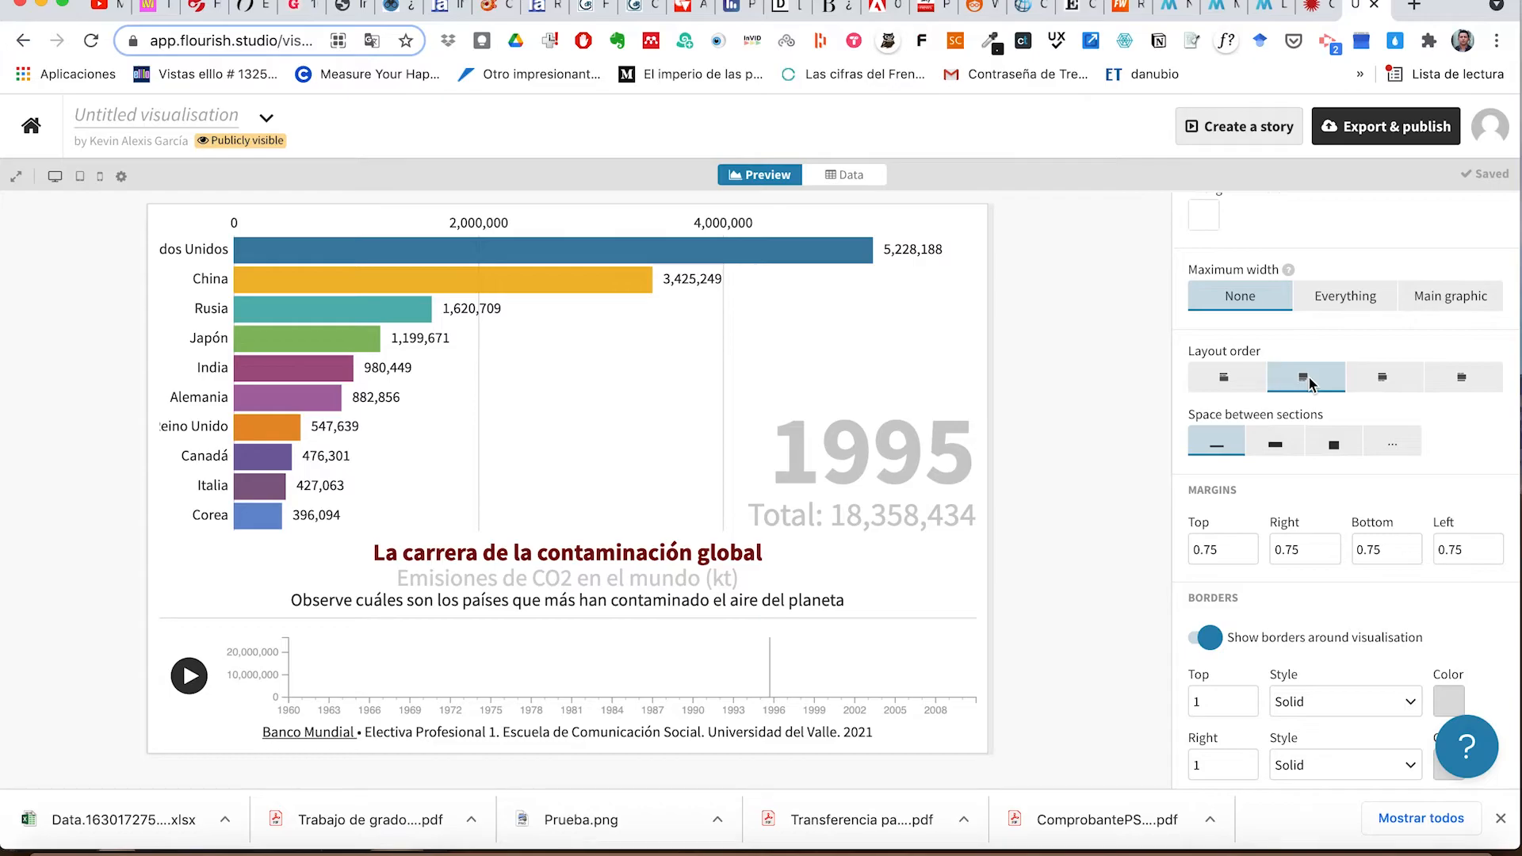
pyautogui.click(1385, 382)
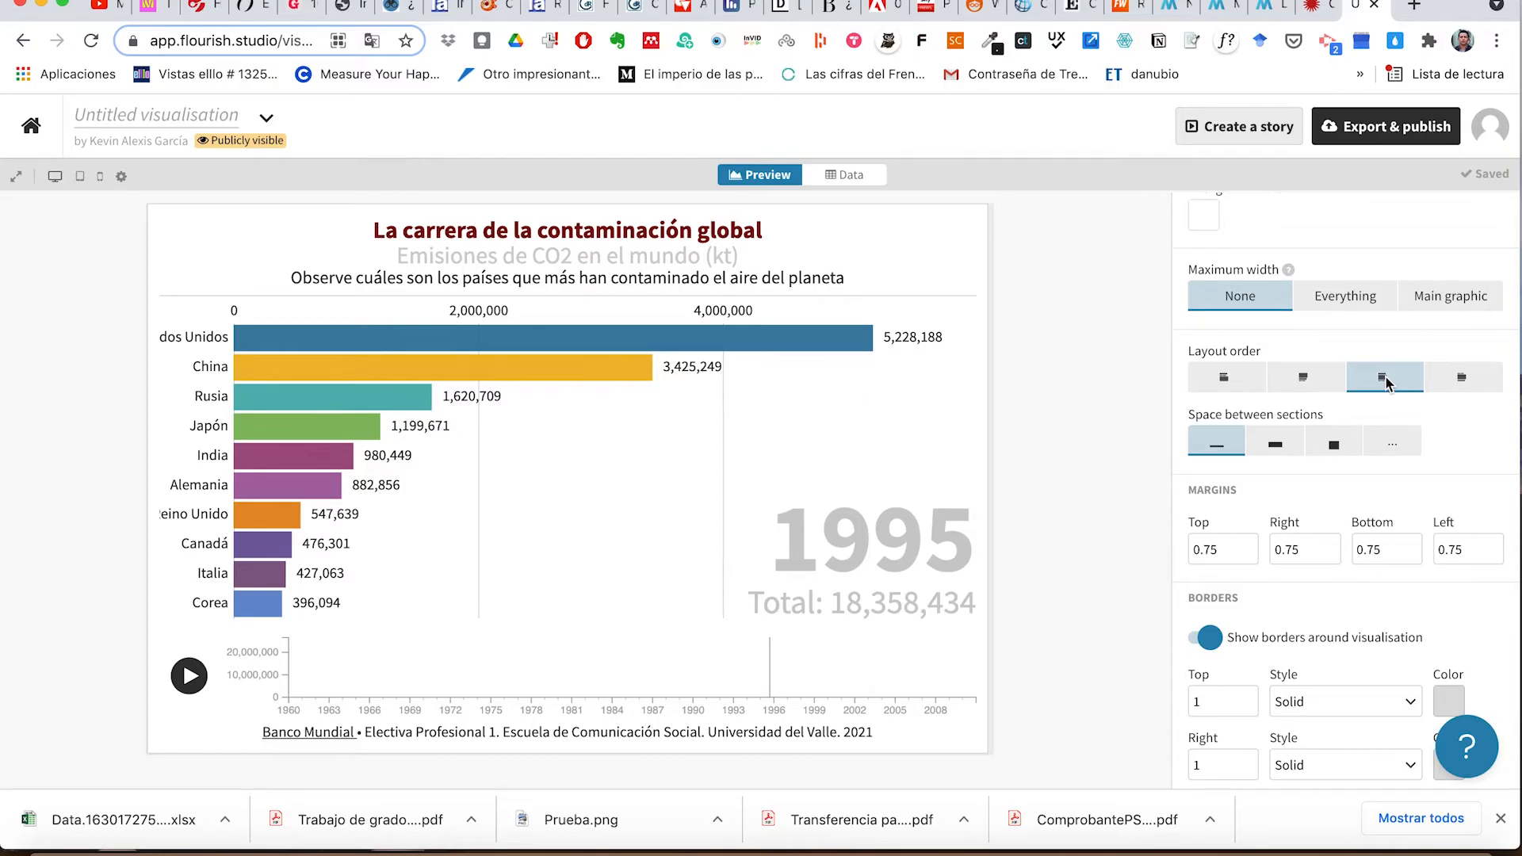
pyautogui.click(1464, 378)
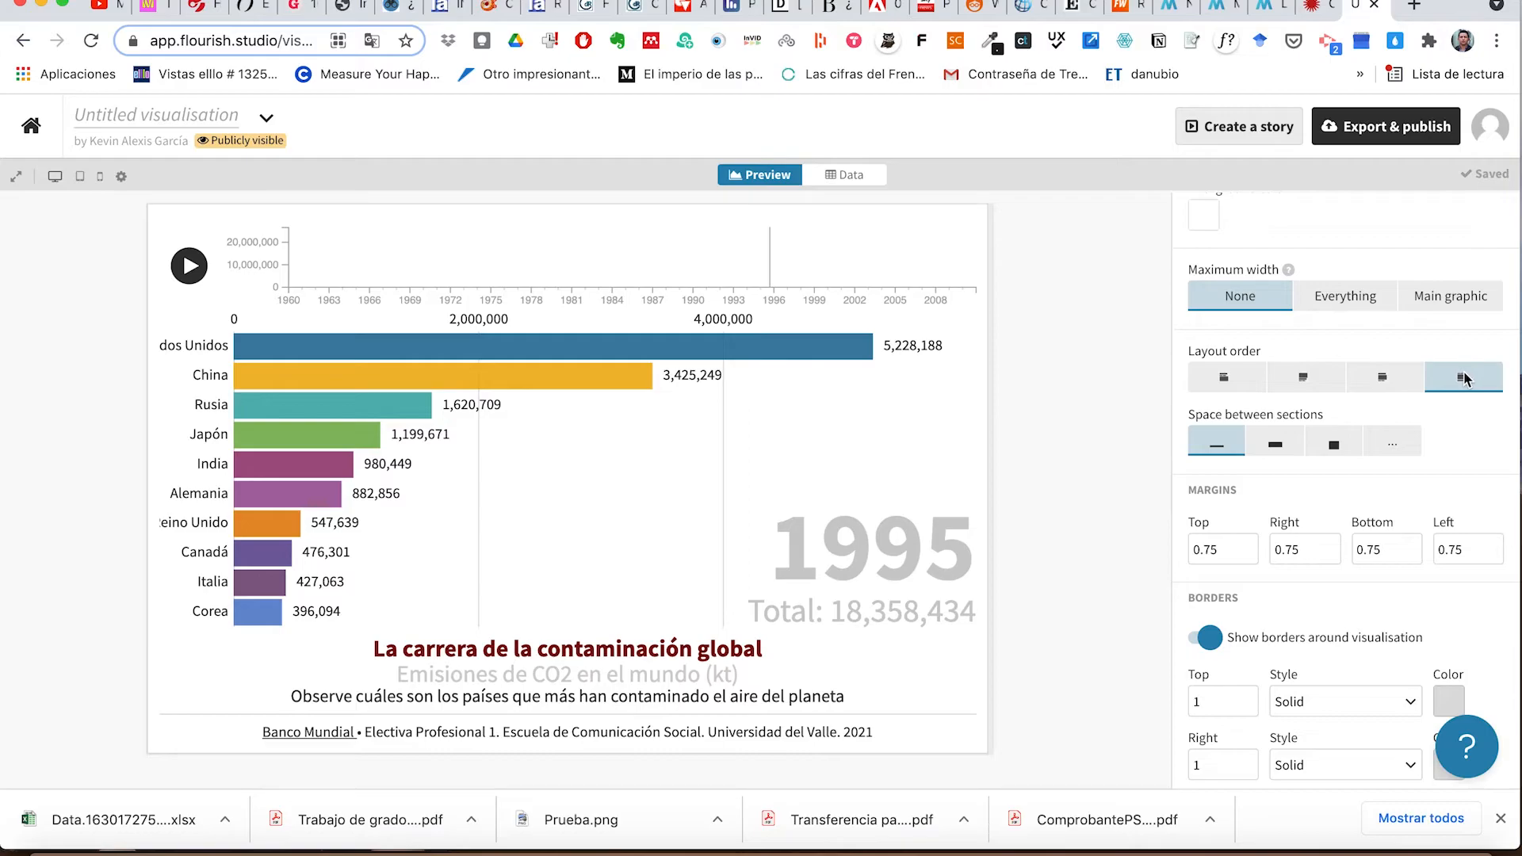
pyautogui.click(1221, 380)
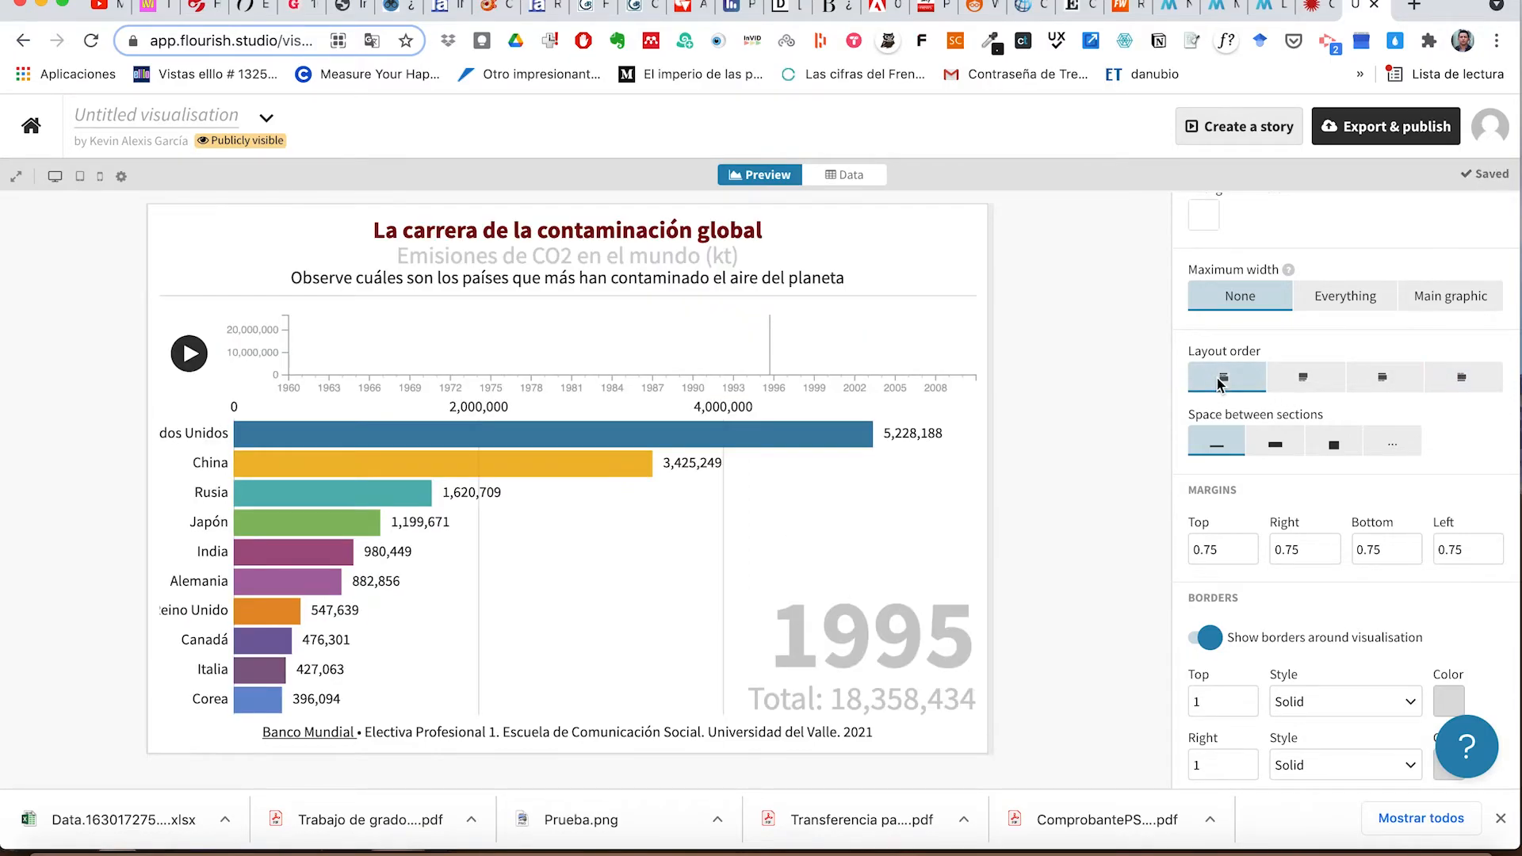
# Step: Check the published example chart's timeline, bar labels and footer, and return to the new visualisation
pyautogui.click(1307, 6)
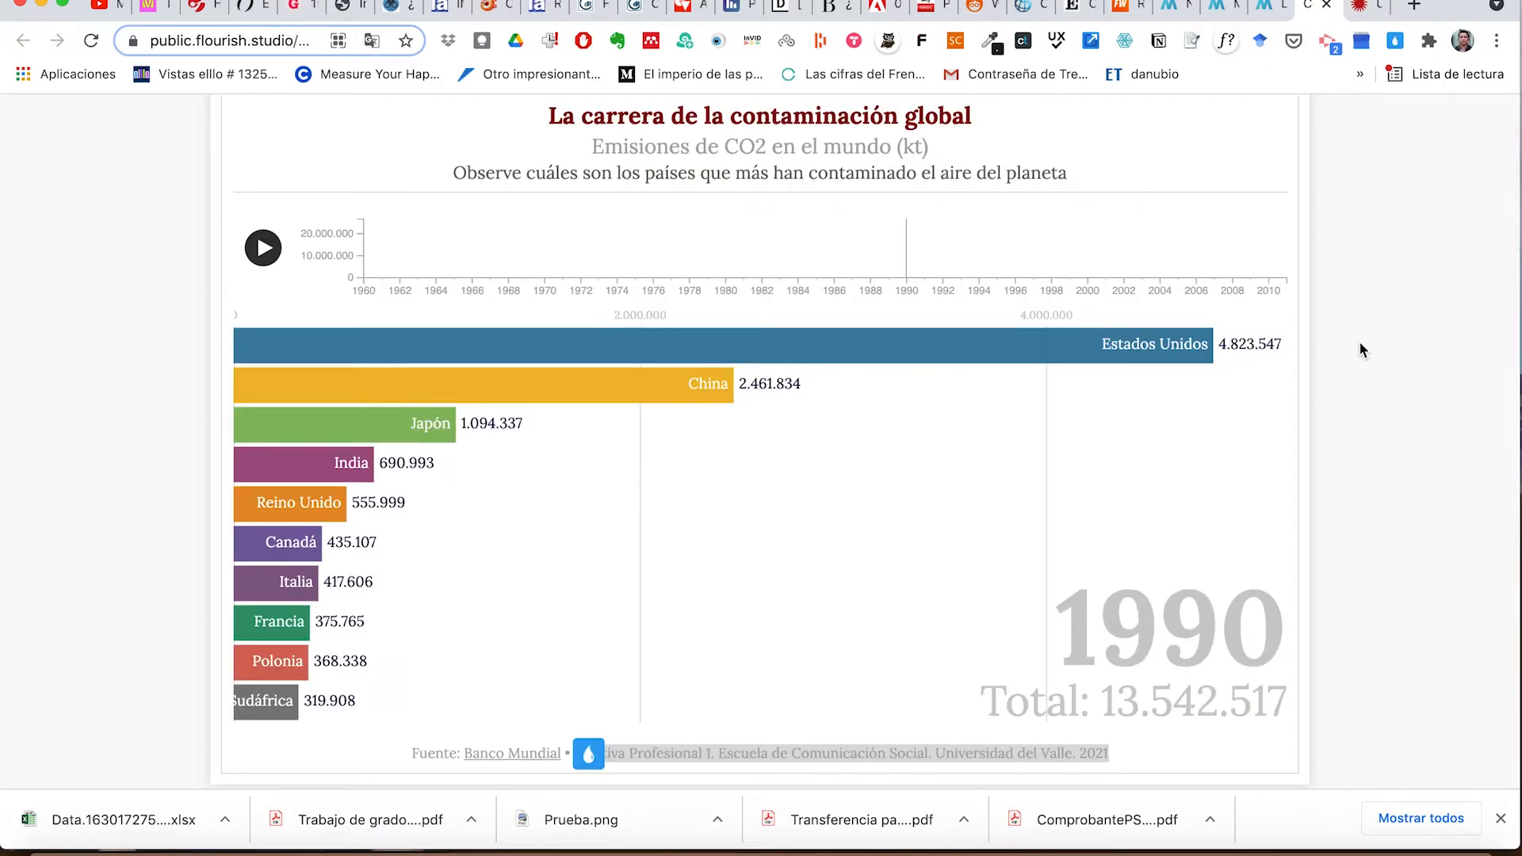
pyautogui.scroll(1, 1354, 322)
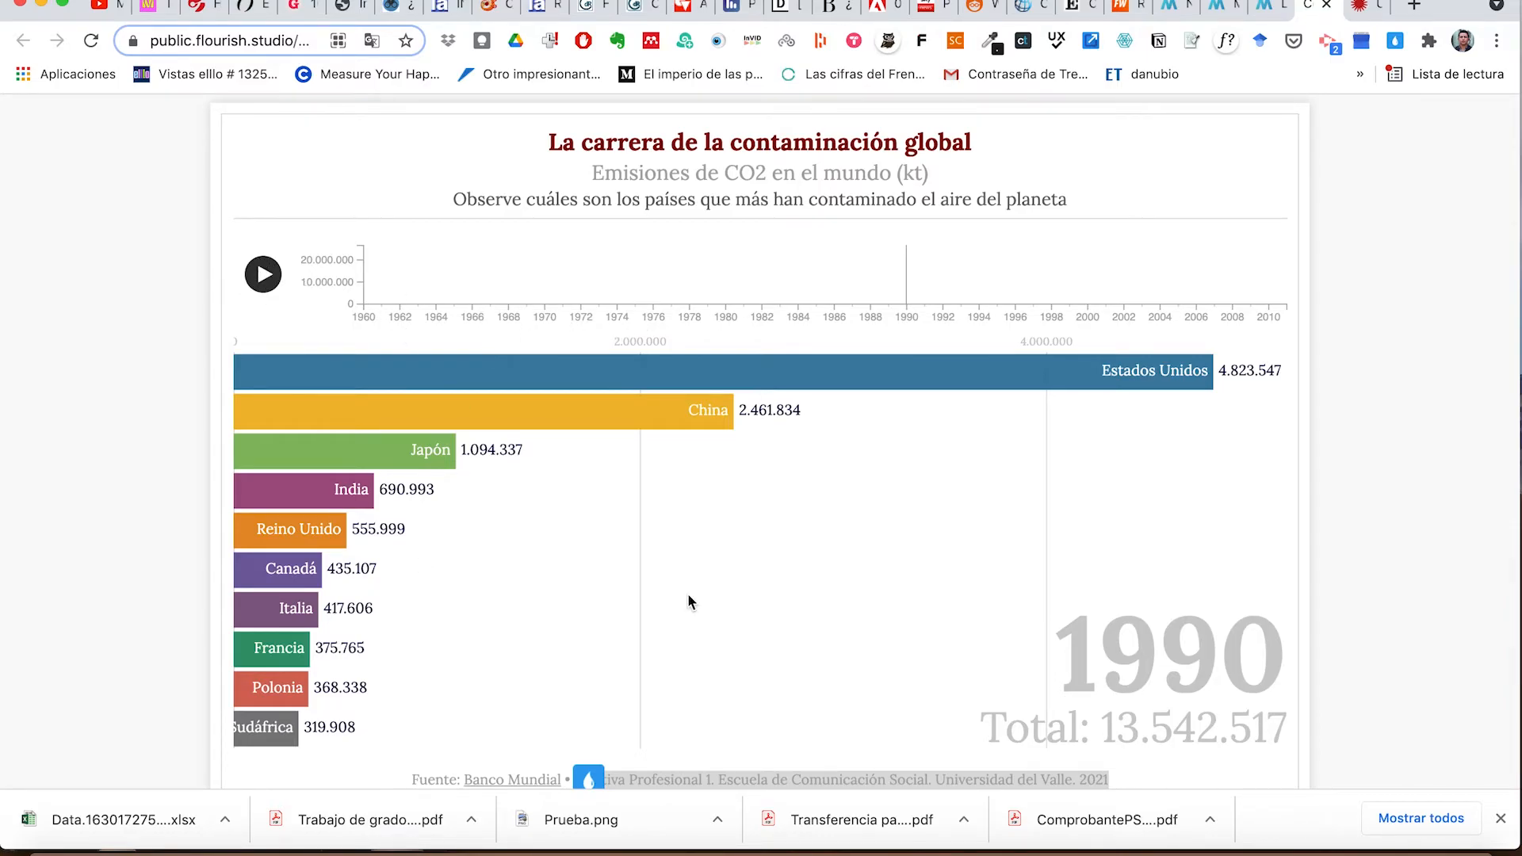
pyautogui.scroll(-3, 689, 596)
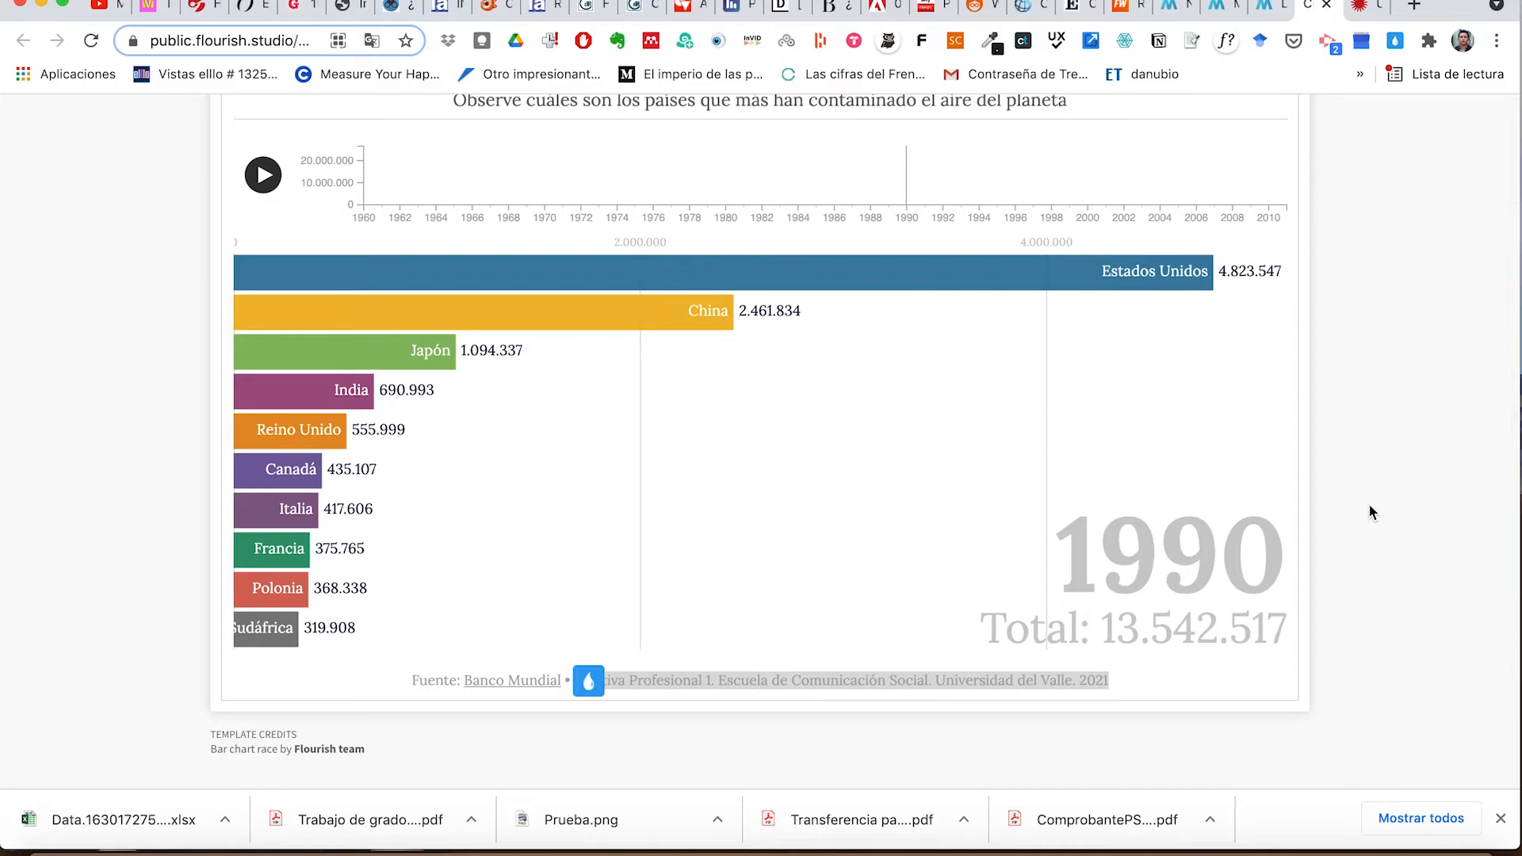
pyautogui.scroll(3, 1349, 507)
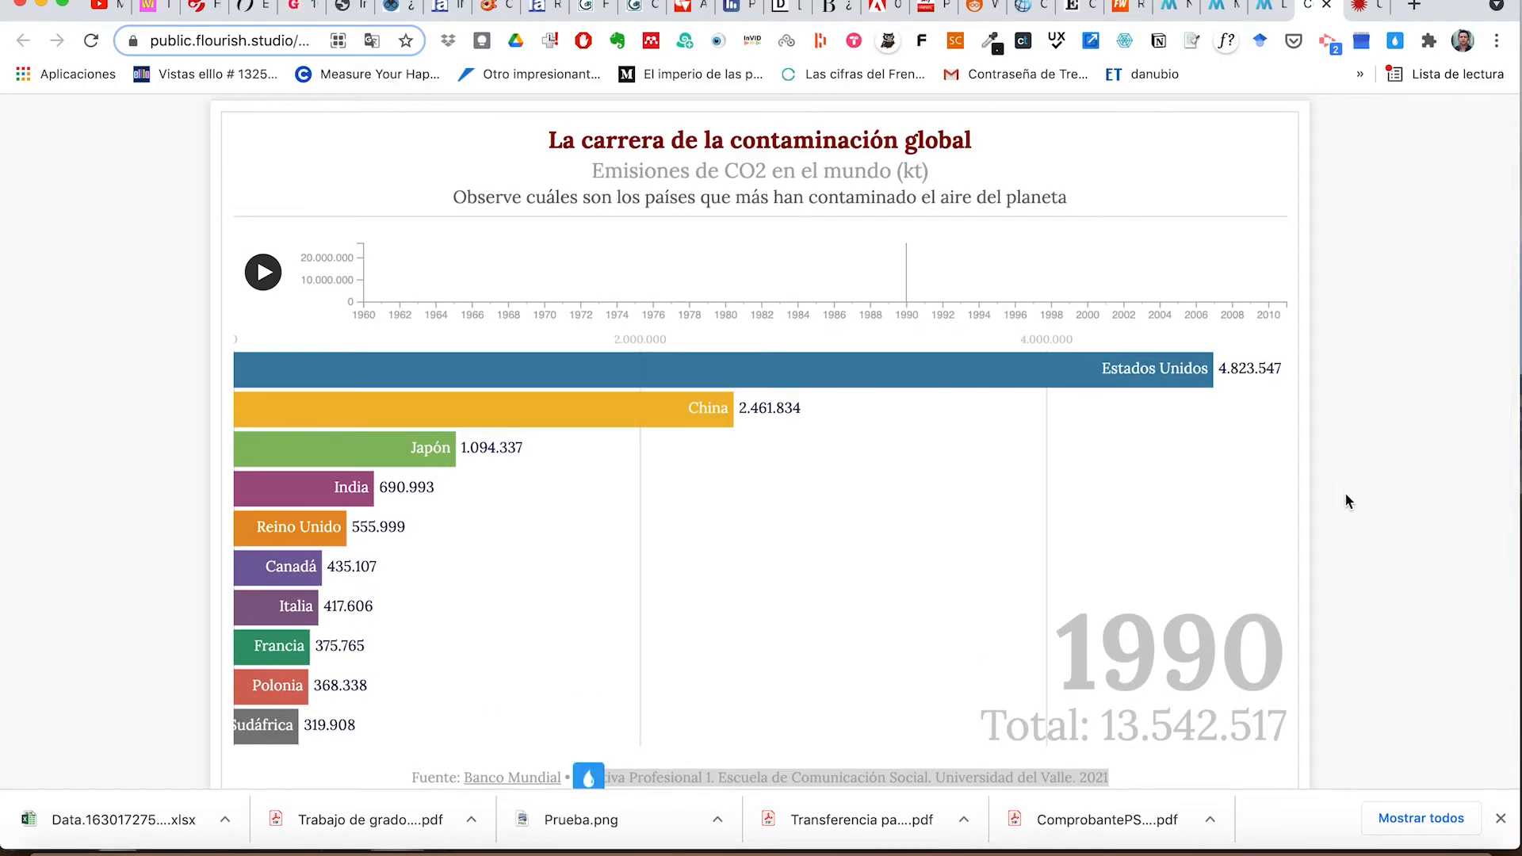
pyautogui.click(1358, 9)
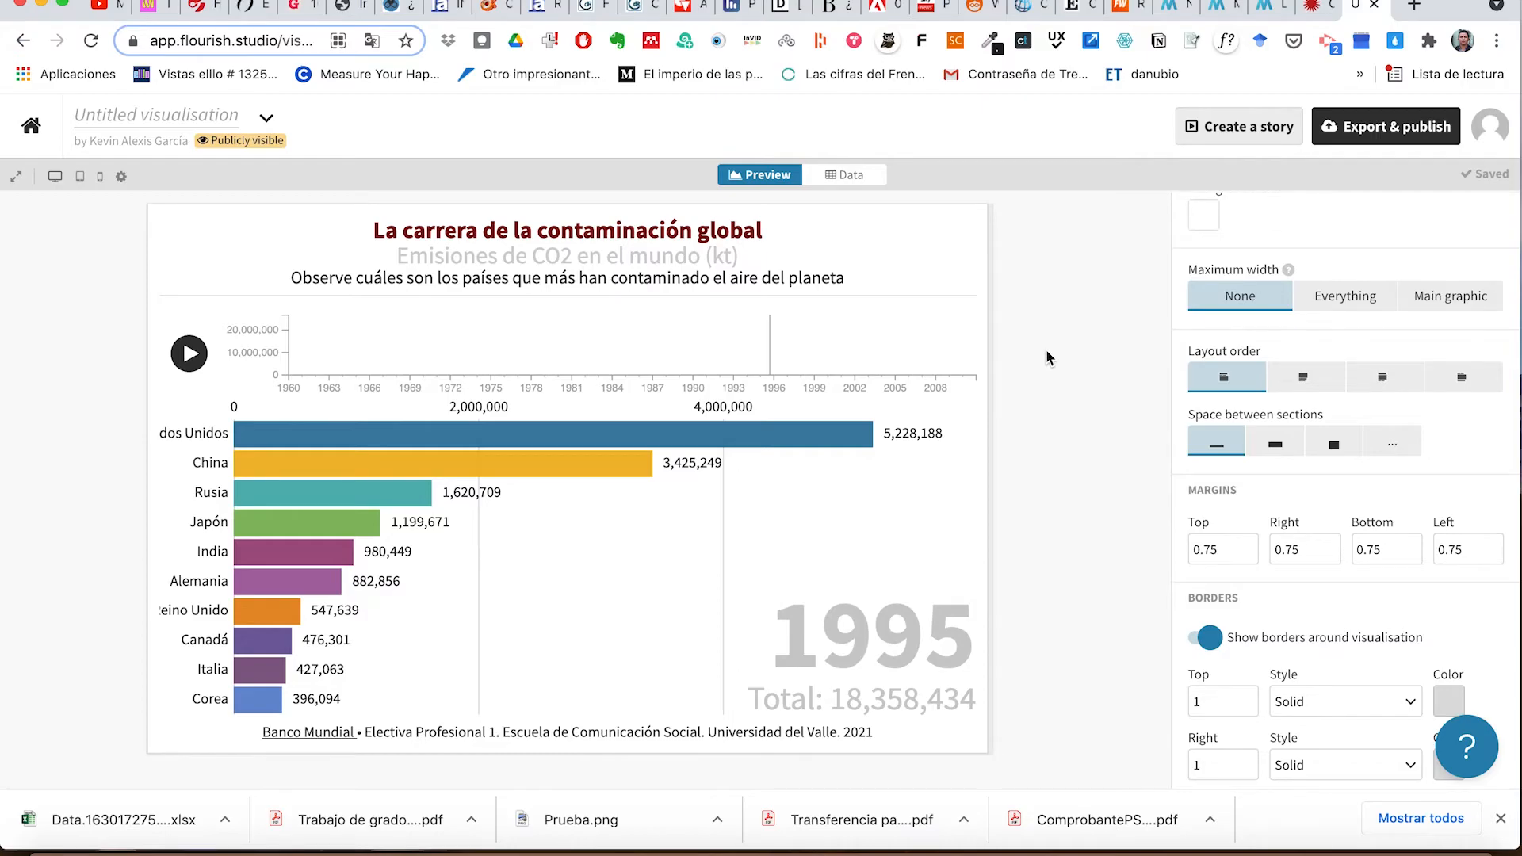
# Step: Play and pause the bar chart race, and move the timeline to 1972 and 1967 to preview those years
pyautogui.click(189, 357)
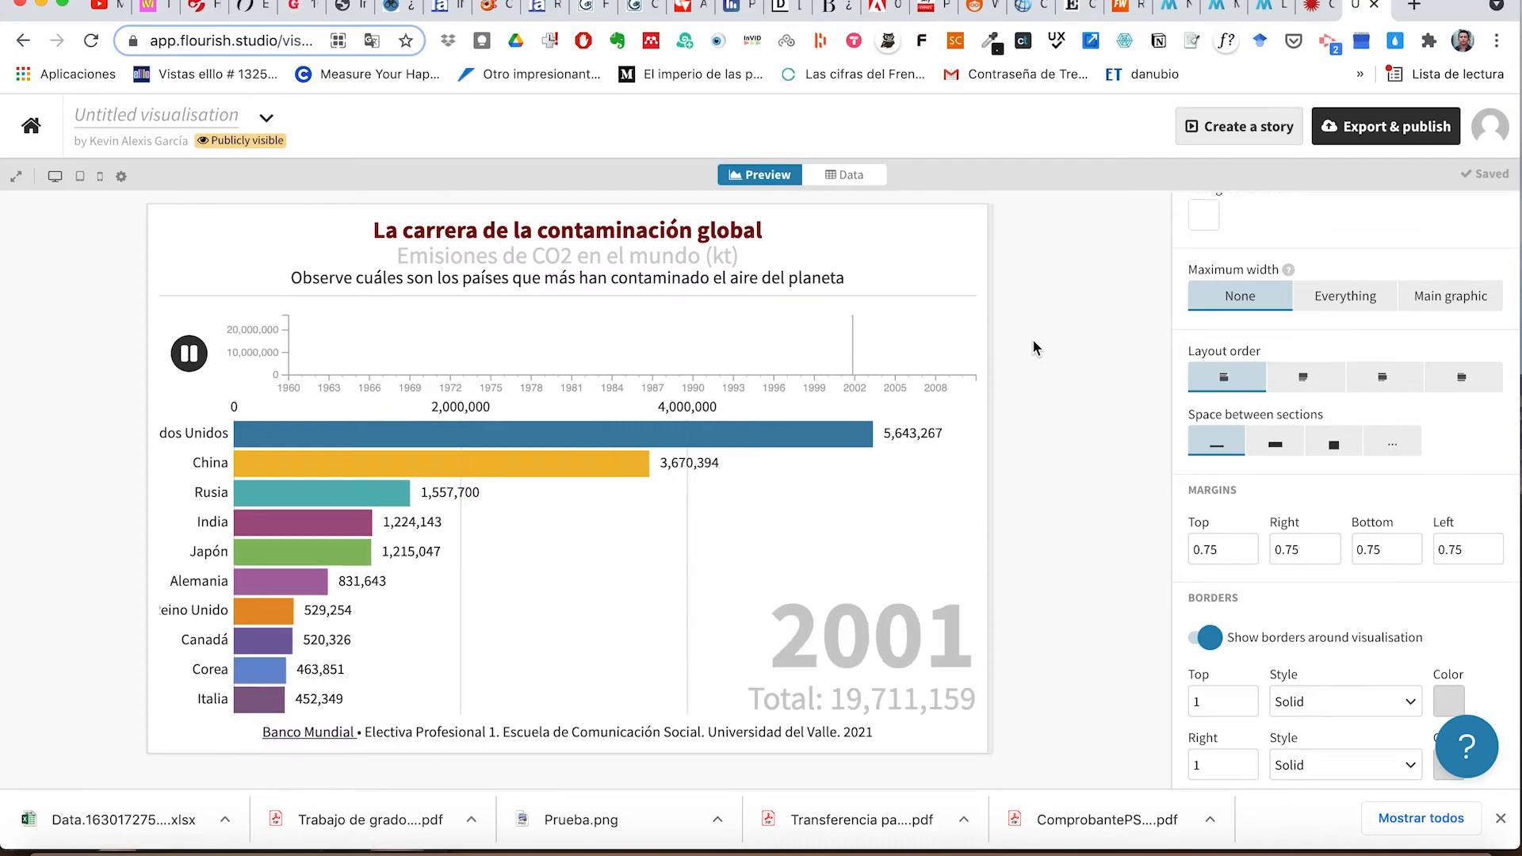
pyautogui.click(188, 357)
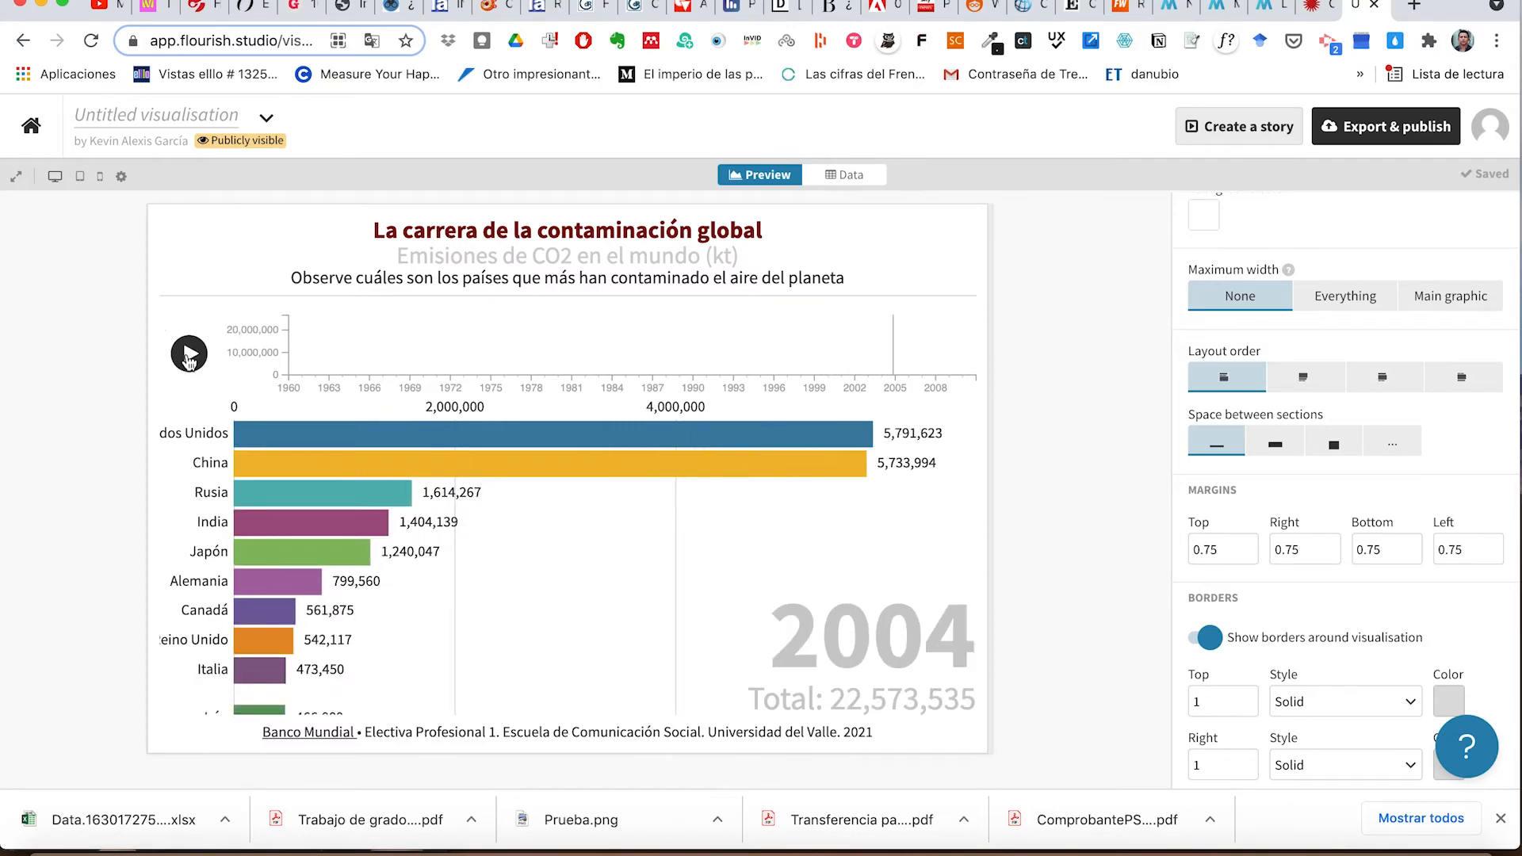
pyautogui.click(459, 362)
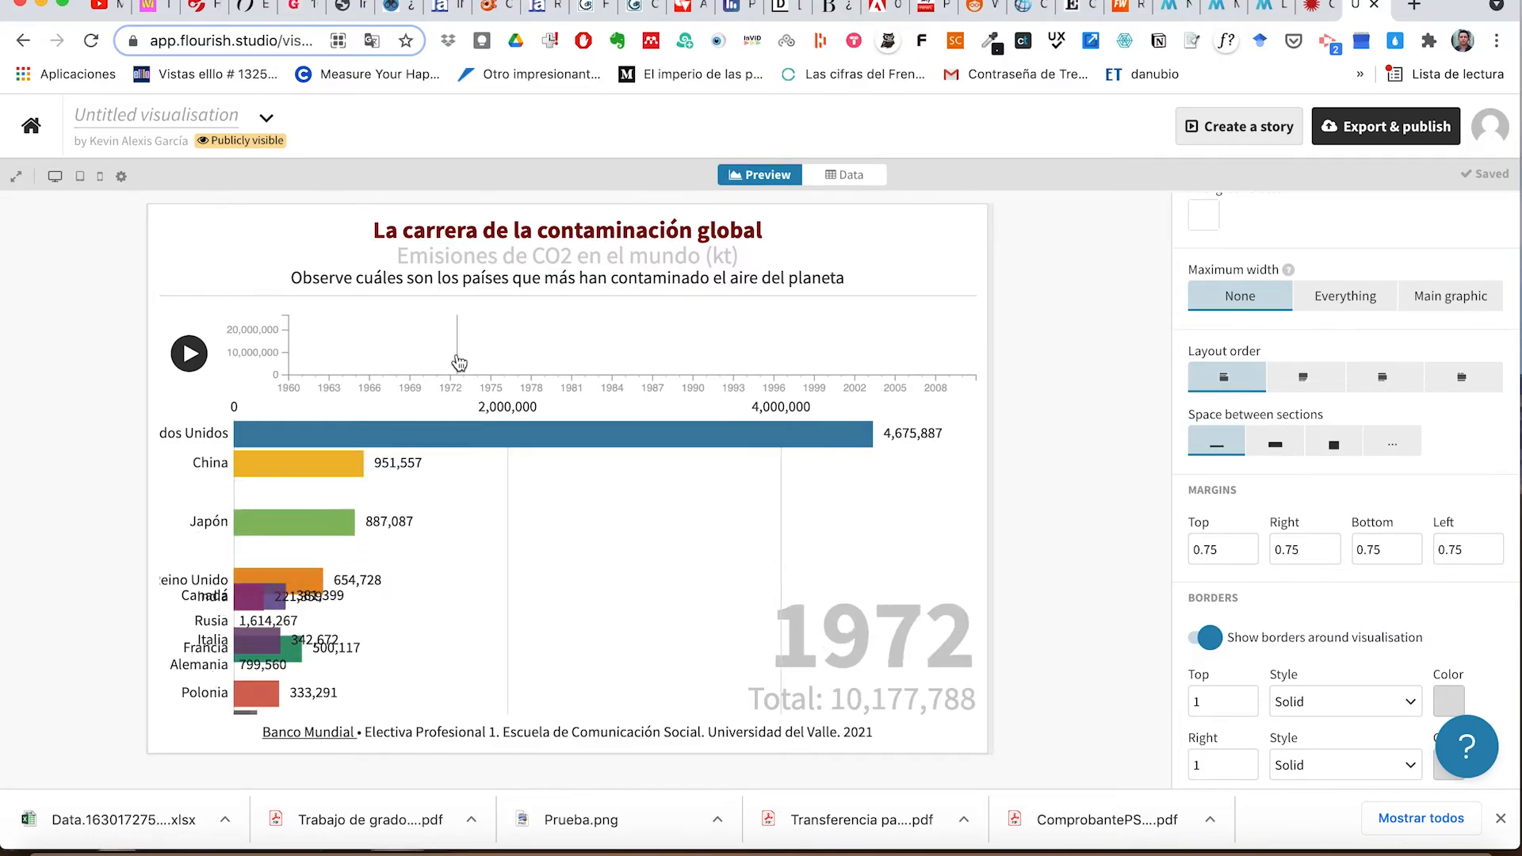
pyautogui.click(388, 365)
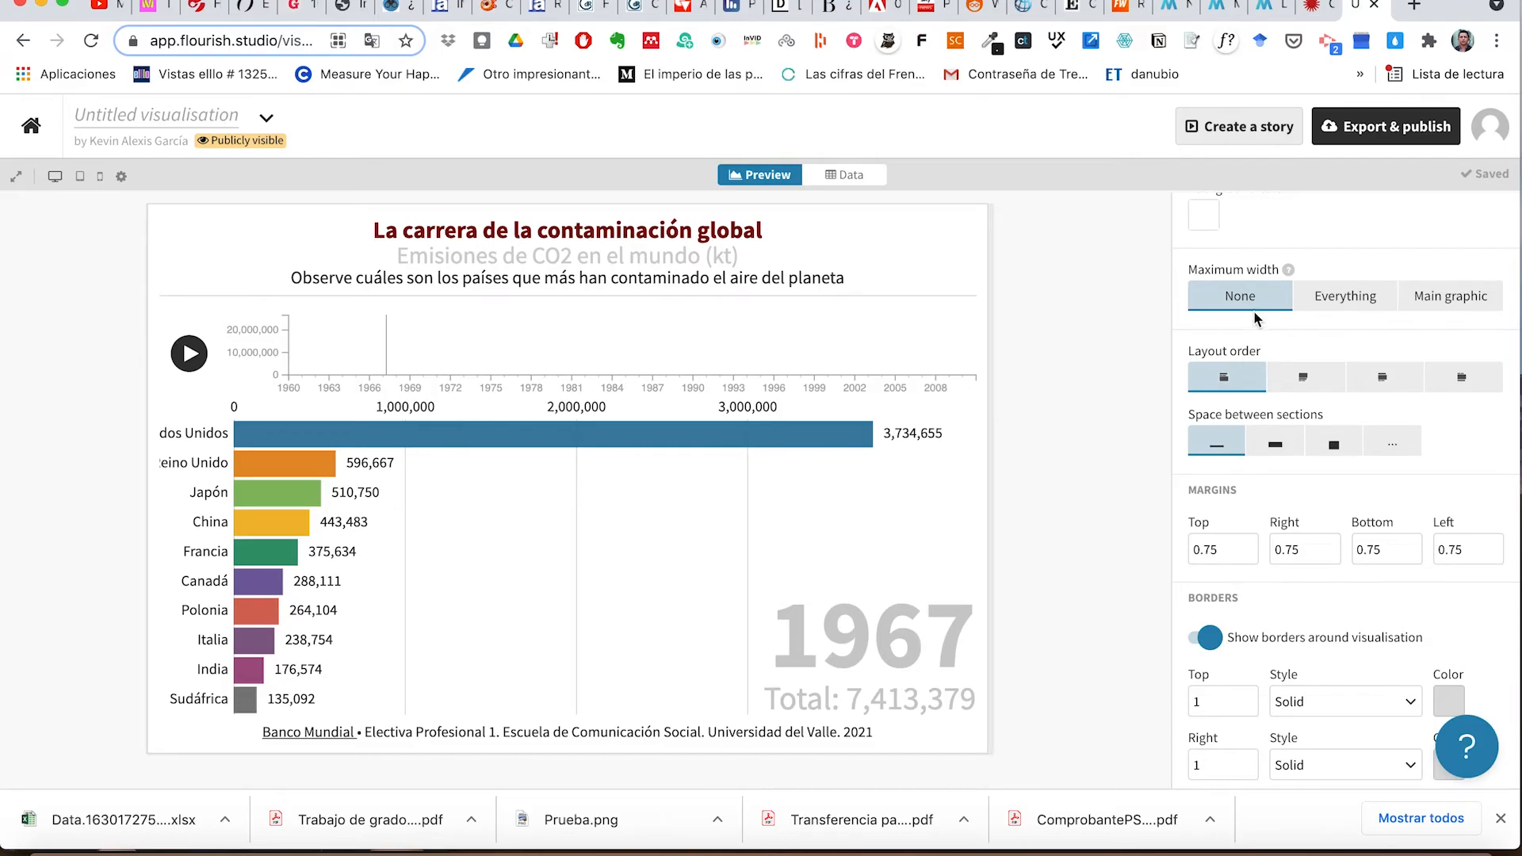
# Step: Close the Layout settings, look through the Captions settings, and set the labels mode to "Labels on bars (images in axis)"
pyautogui.scroll(6, 1239, 363)
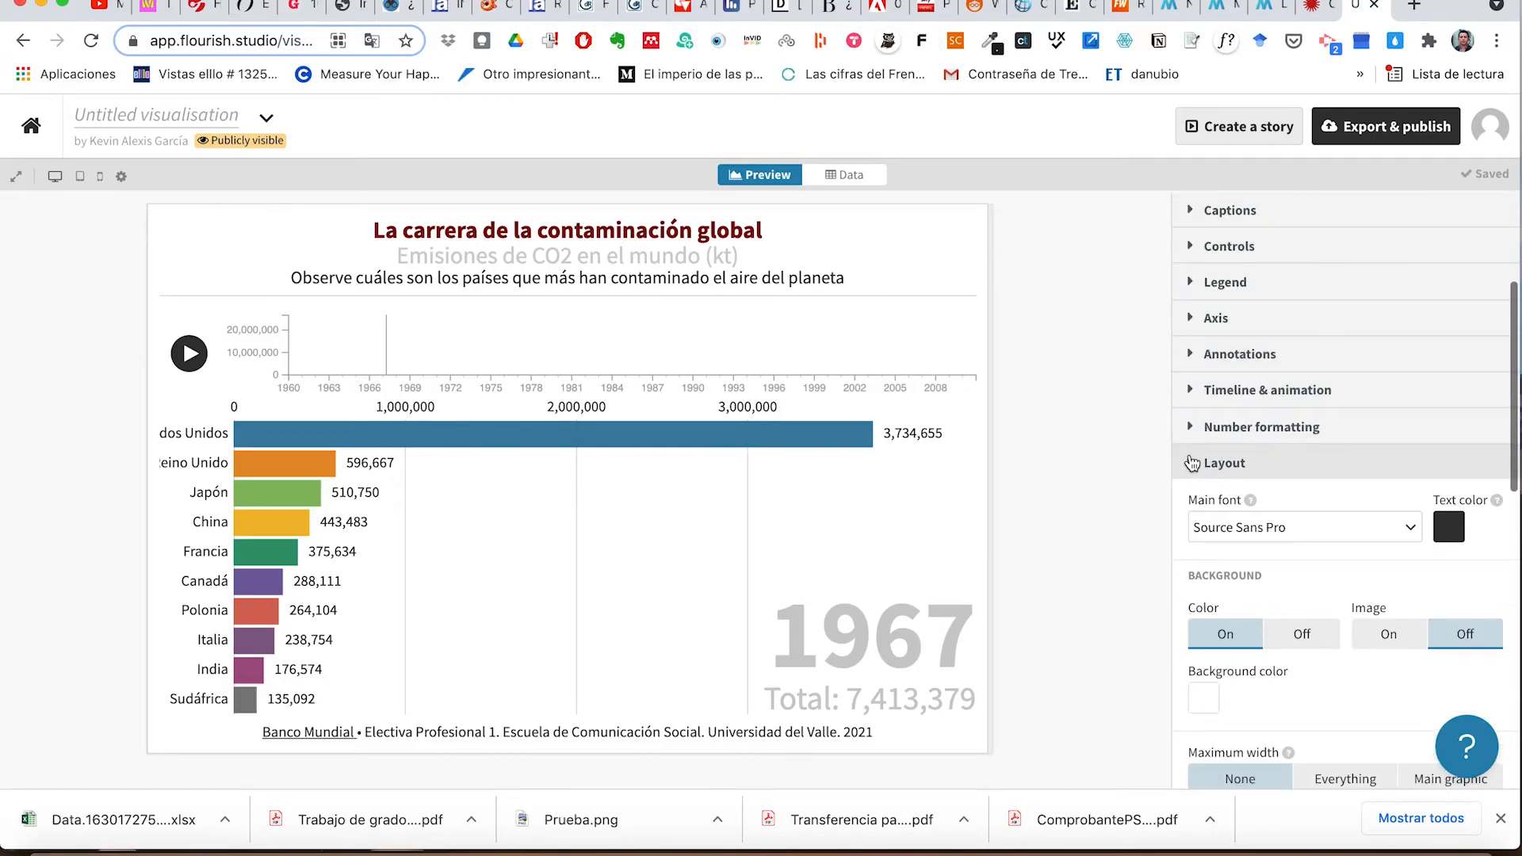
pyautogui.click(1192, 463)
pyautogui.scroll(3, 1282, 467)
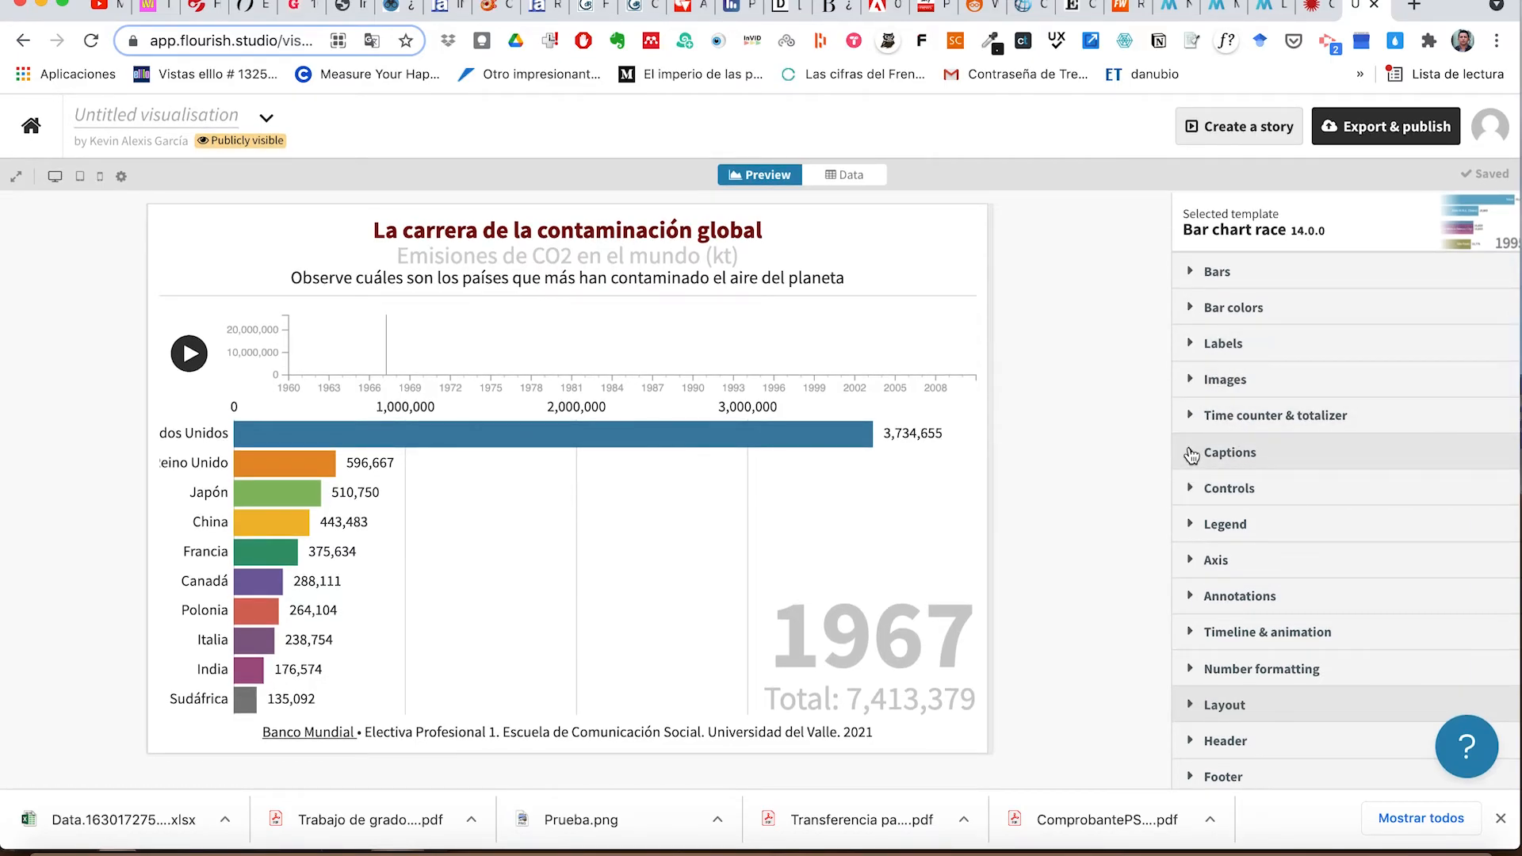
pyautogui.click(1191, 456)
pyautogui.scroll(-5, 1277, 469)
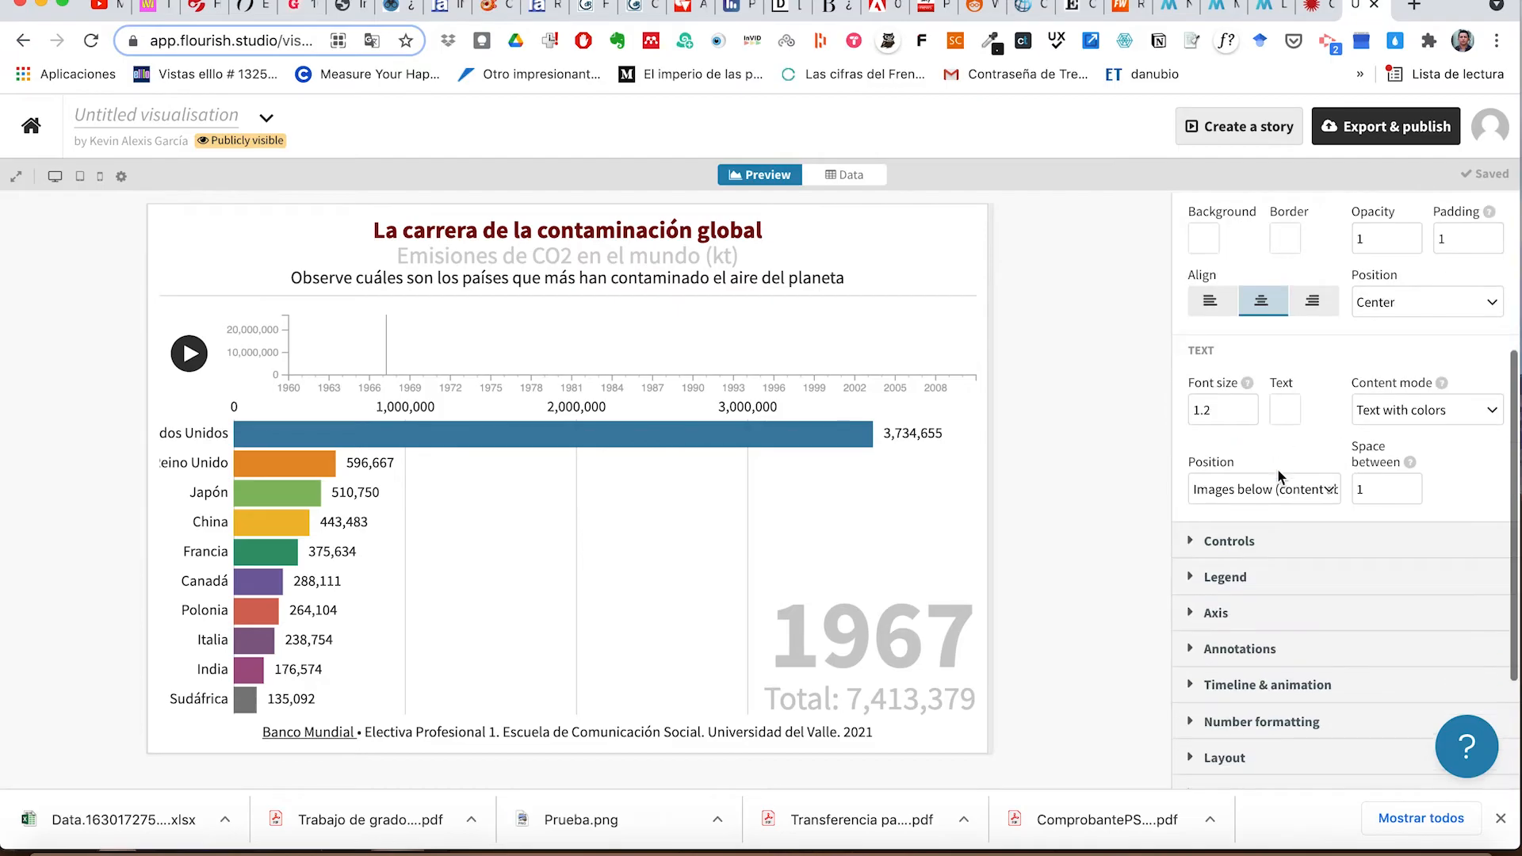
pyautogui.scroll(3, 1277, 468)
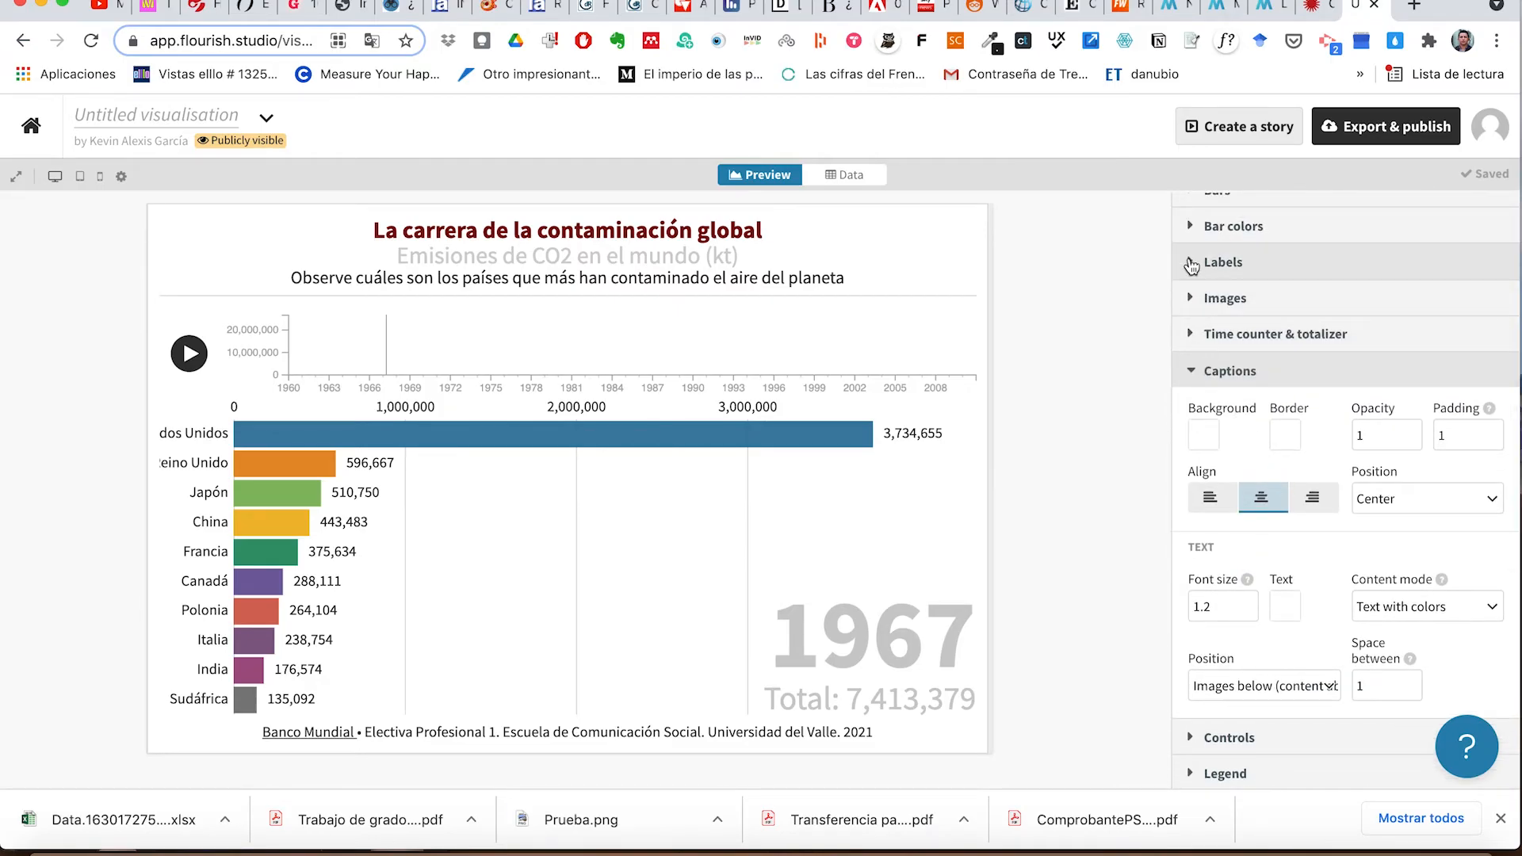
pyautogui.click(1191, 266)
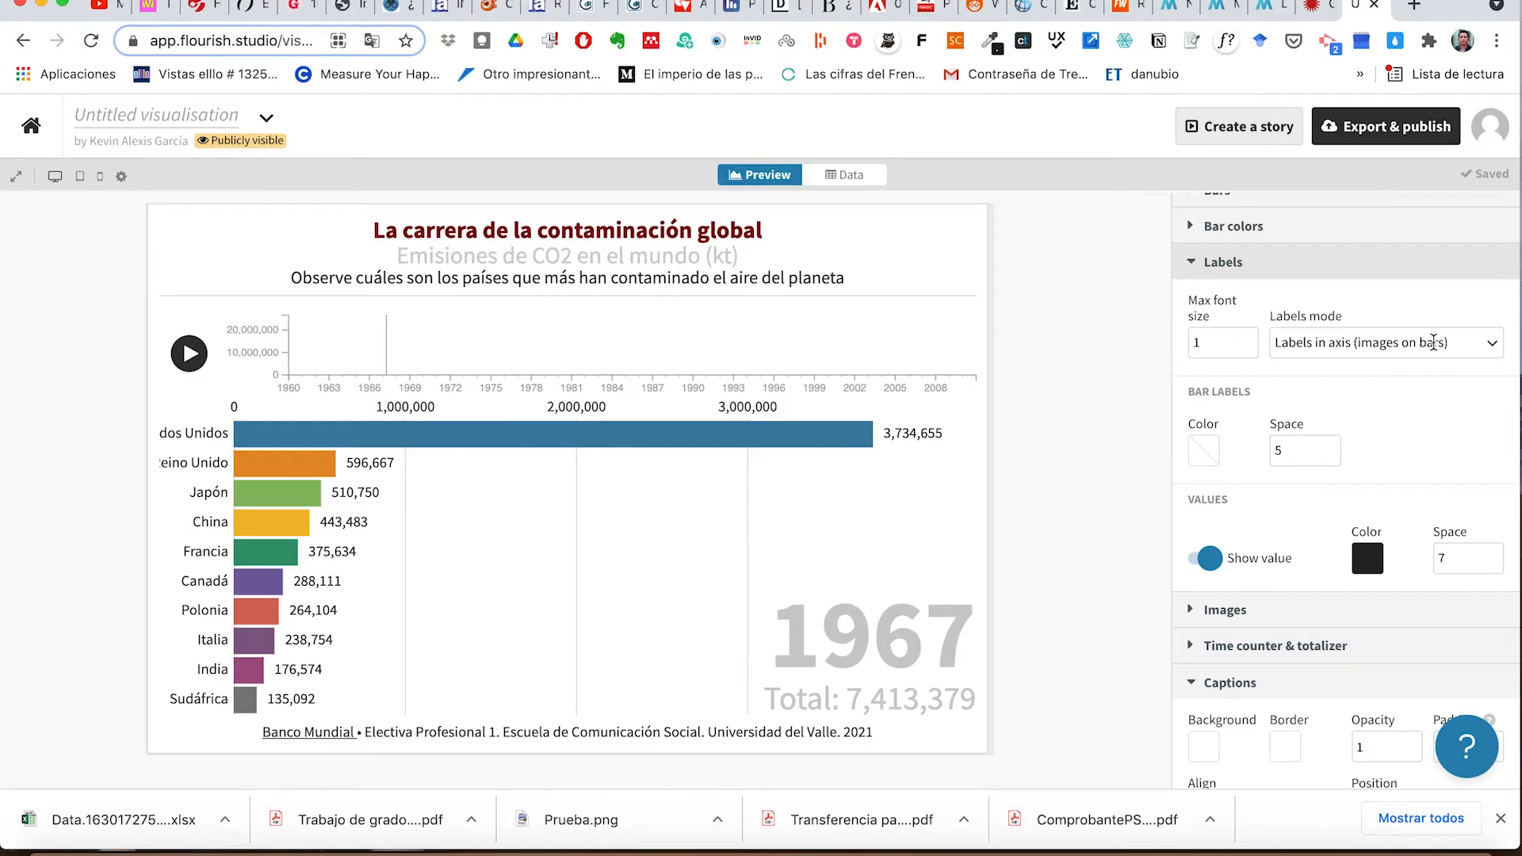
pyautogui.click(1493, 341)
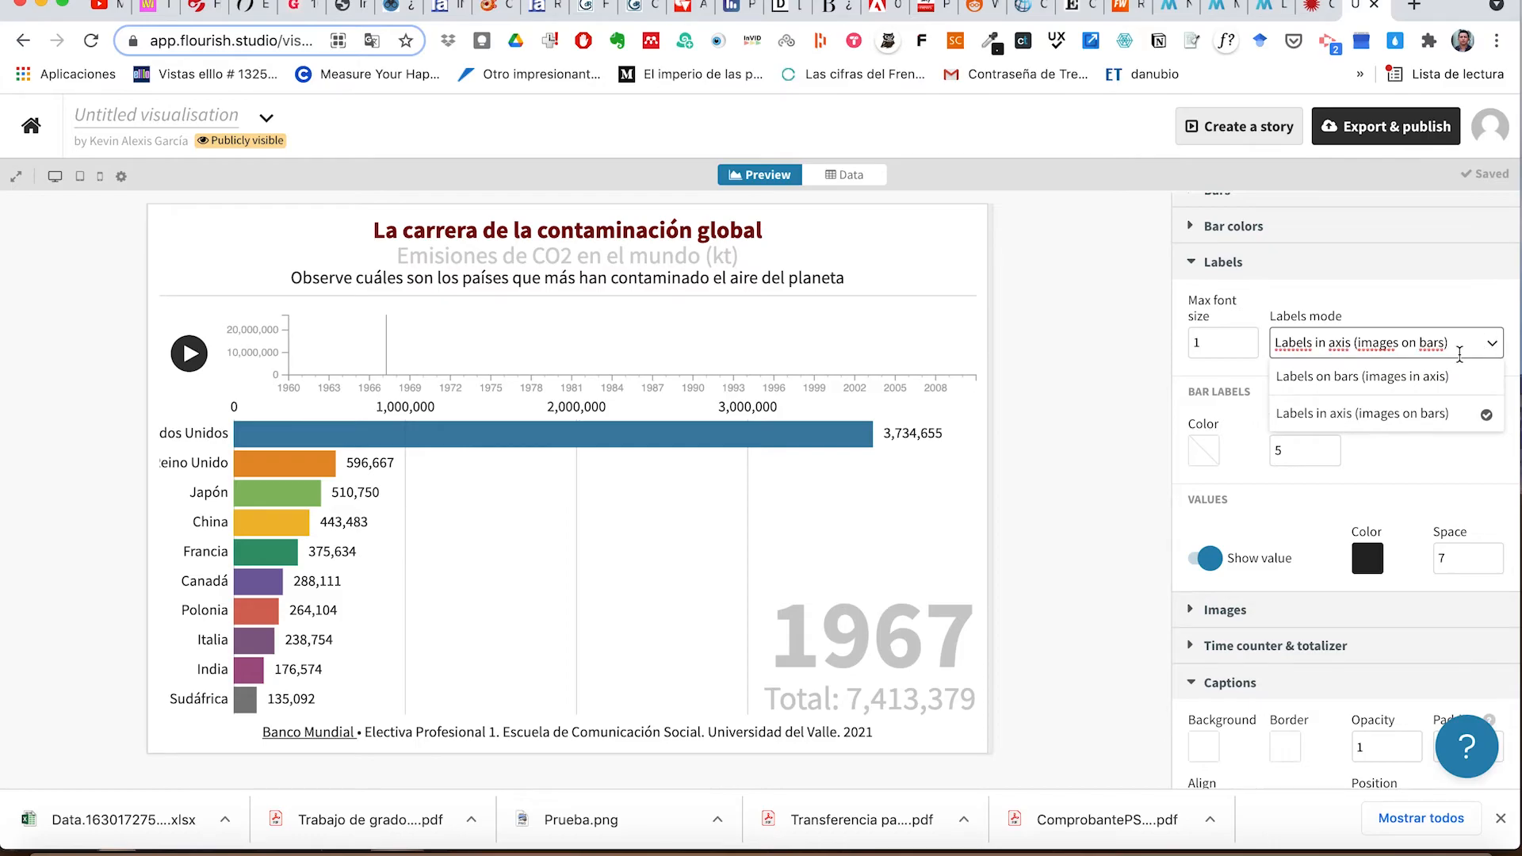
pyautogui.click(1409, 380)
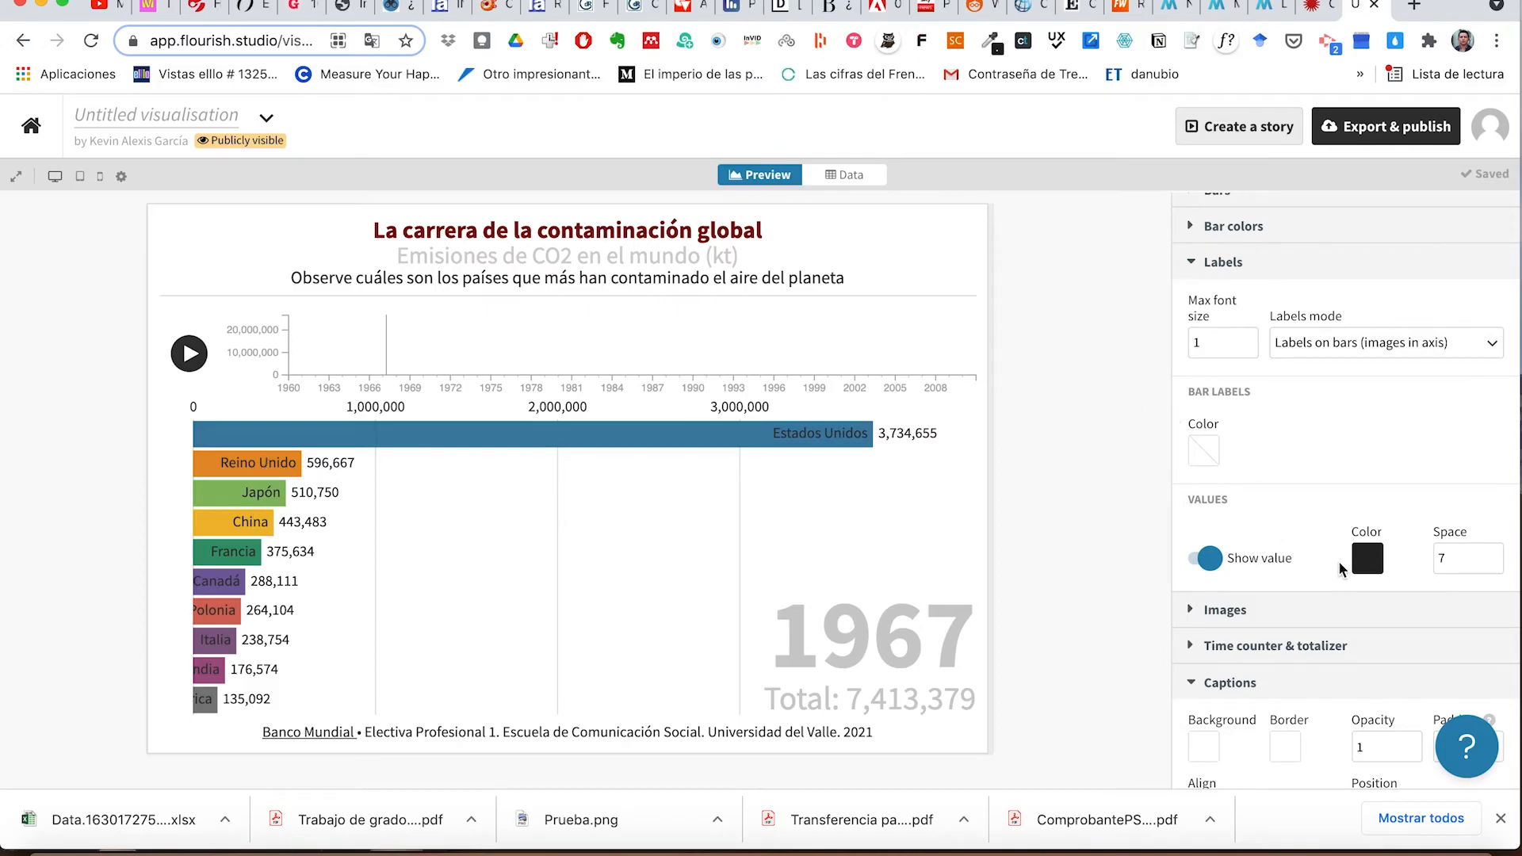
# Step: Set the value labels' color to black and the bar labels' color to white (RGB 255, 255, 255)
pyautogui.click(1368, 559)
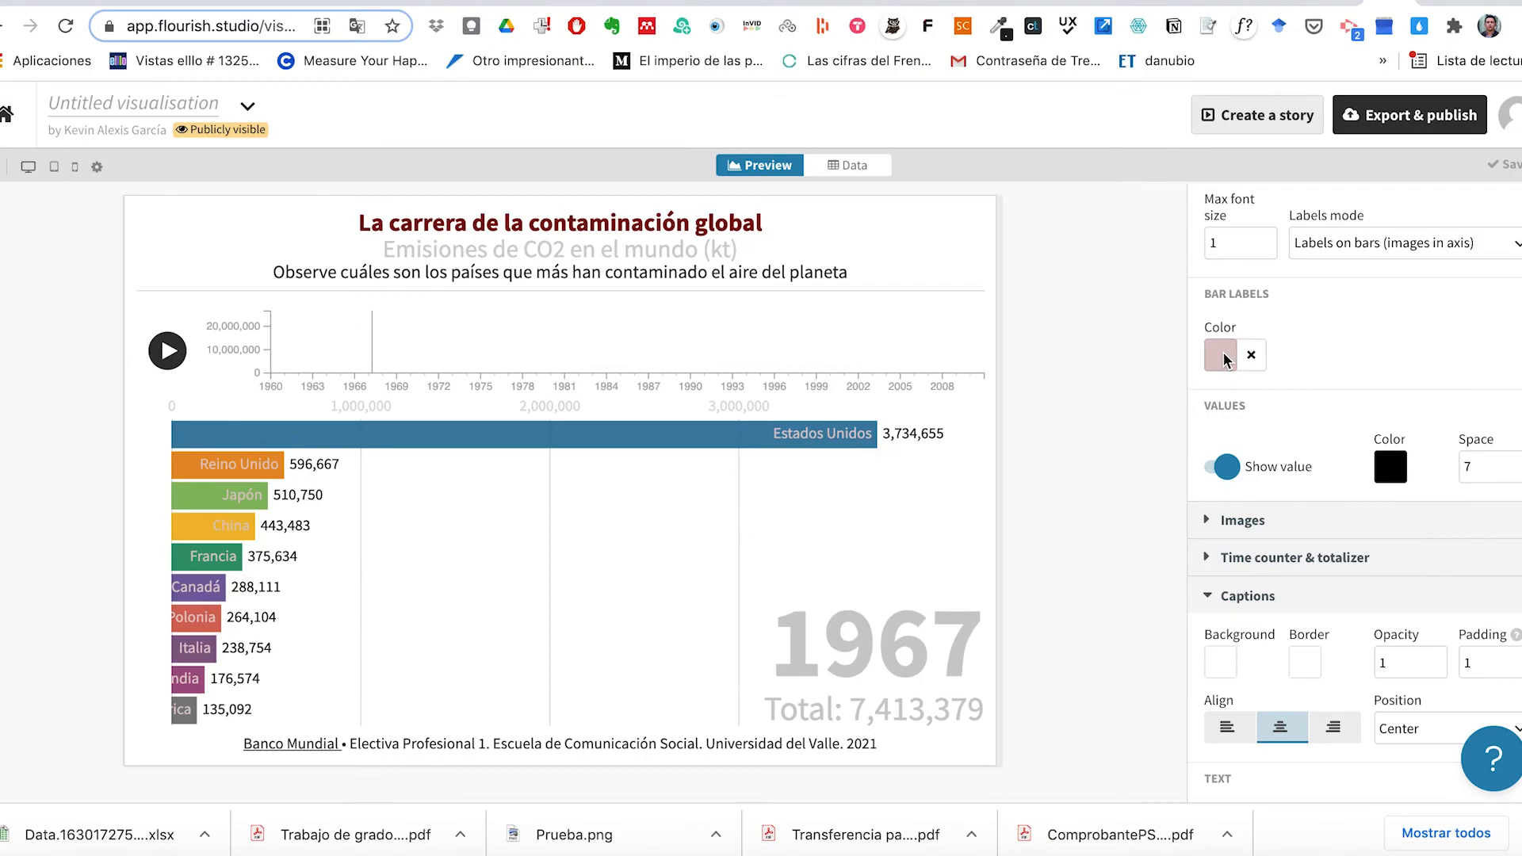
pyautogui.click(1224, 356)
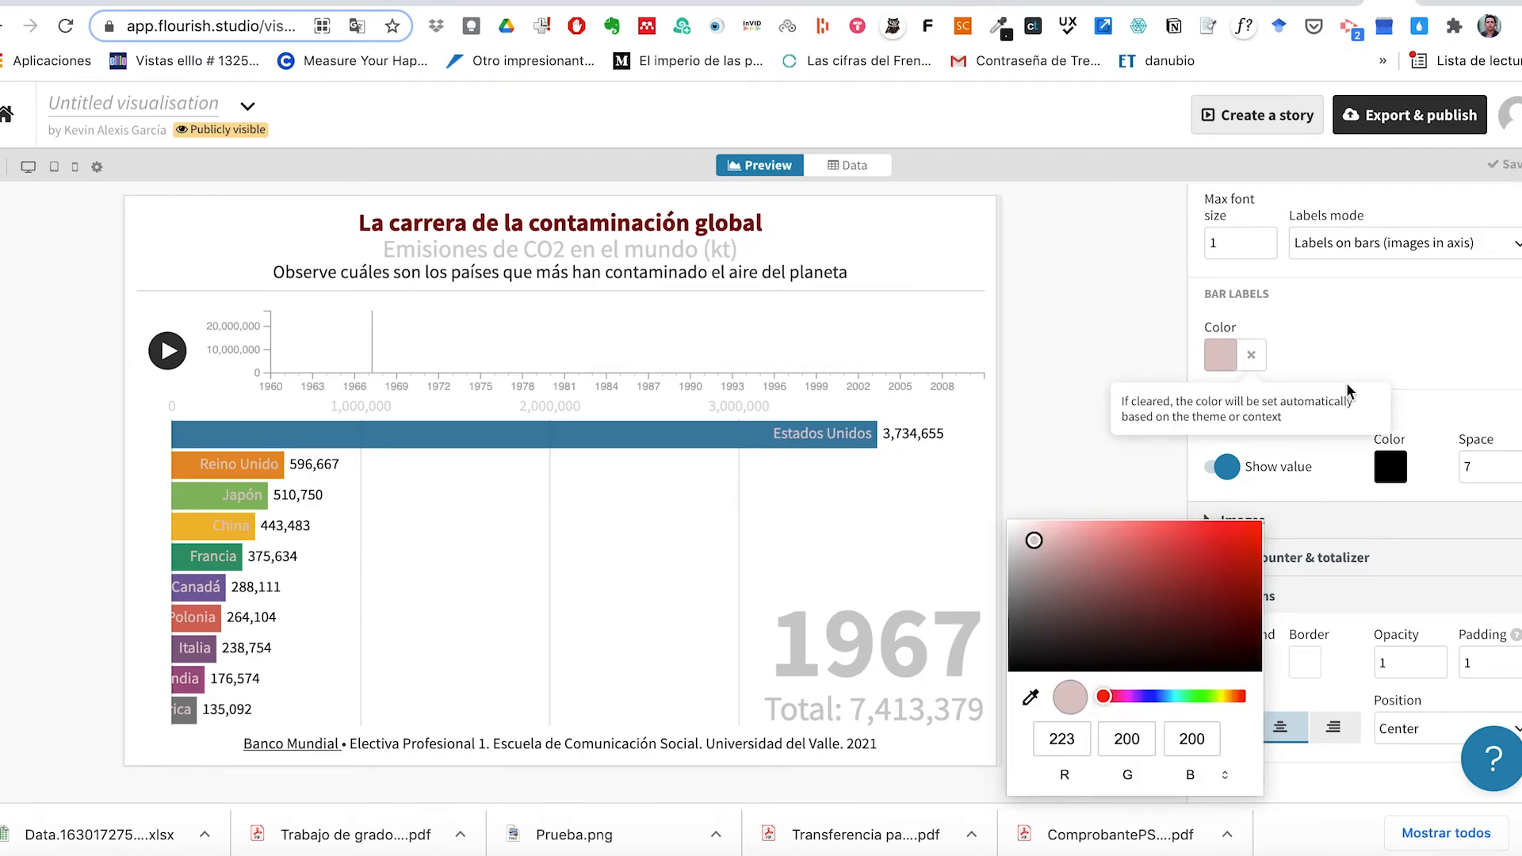
pyautogui.scroll(2, 1347, 383)
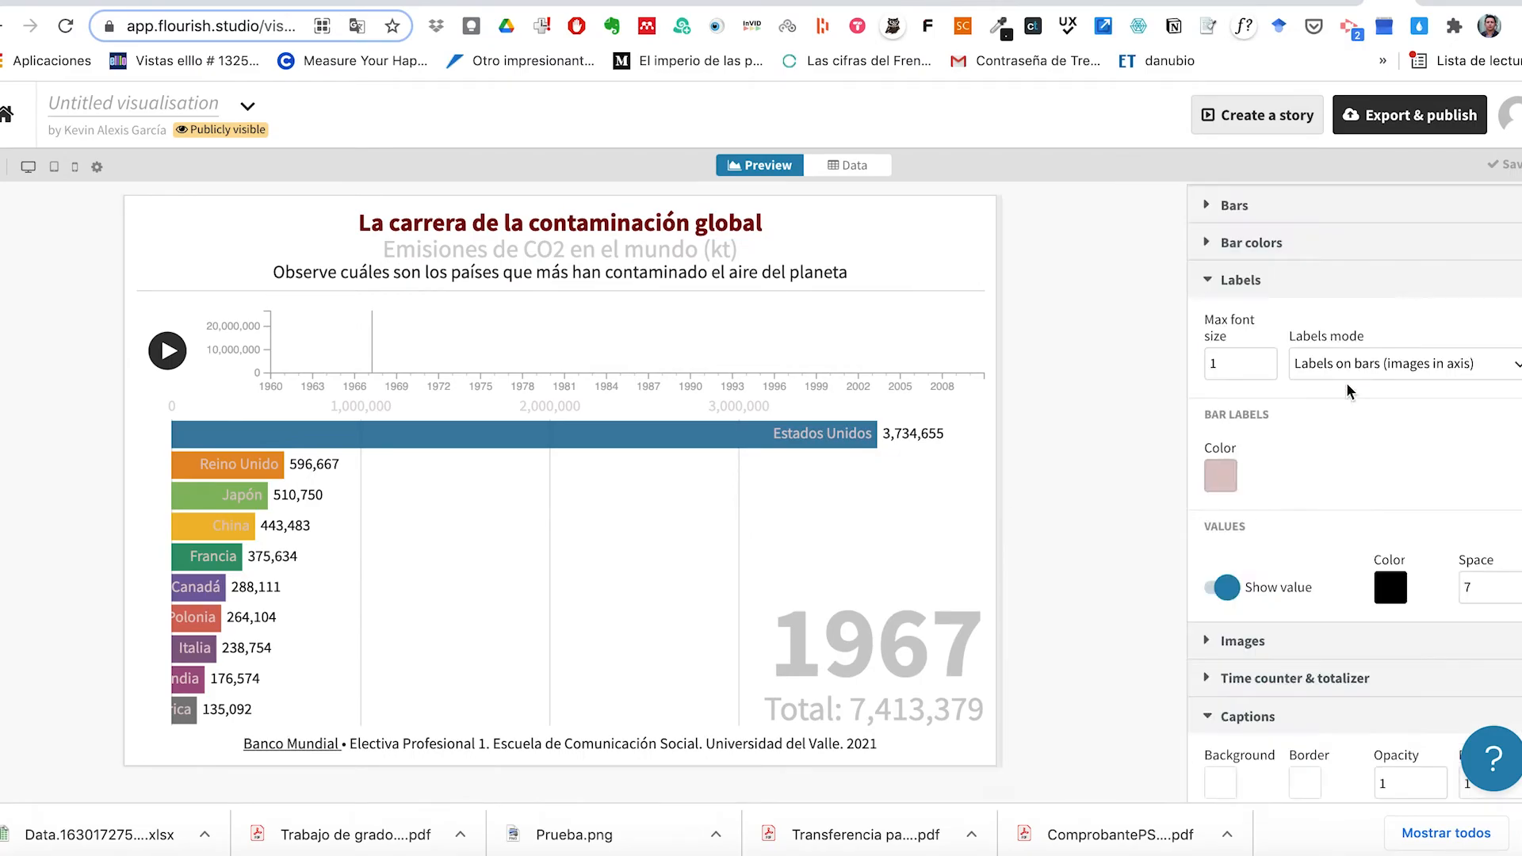
pyautogui.click(1215, 483)
pyautogui.moveTo(1034, 56); pyautogui.dragTo(1005, 34)
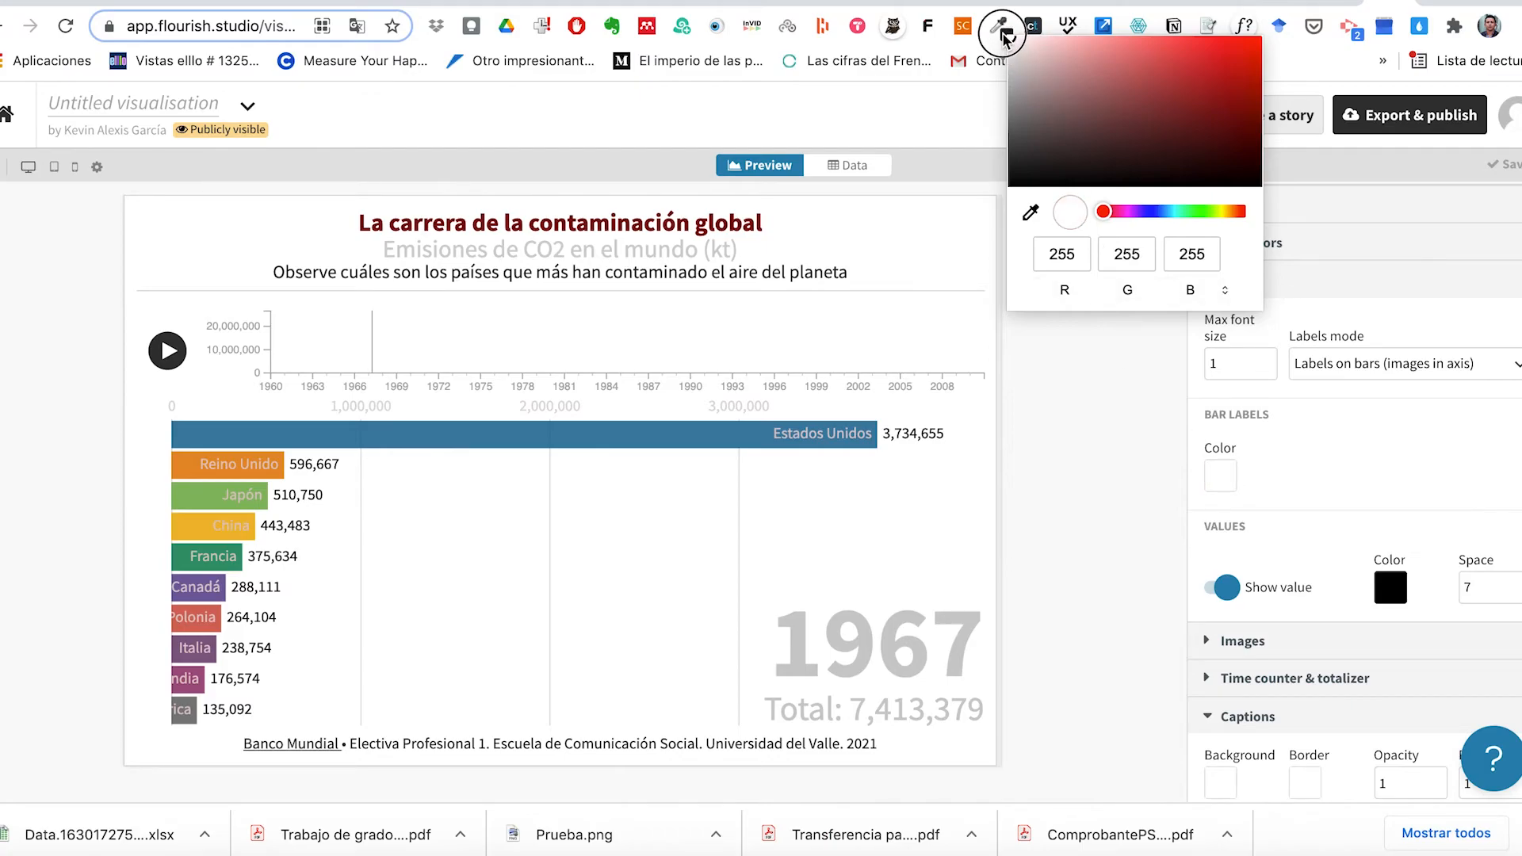
# Step: Close the color picker, play the bar chart race, and move the timeline to 1977 and 1992 to preview the labels
pyautogui.click(1036, 444)
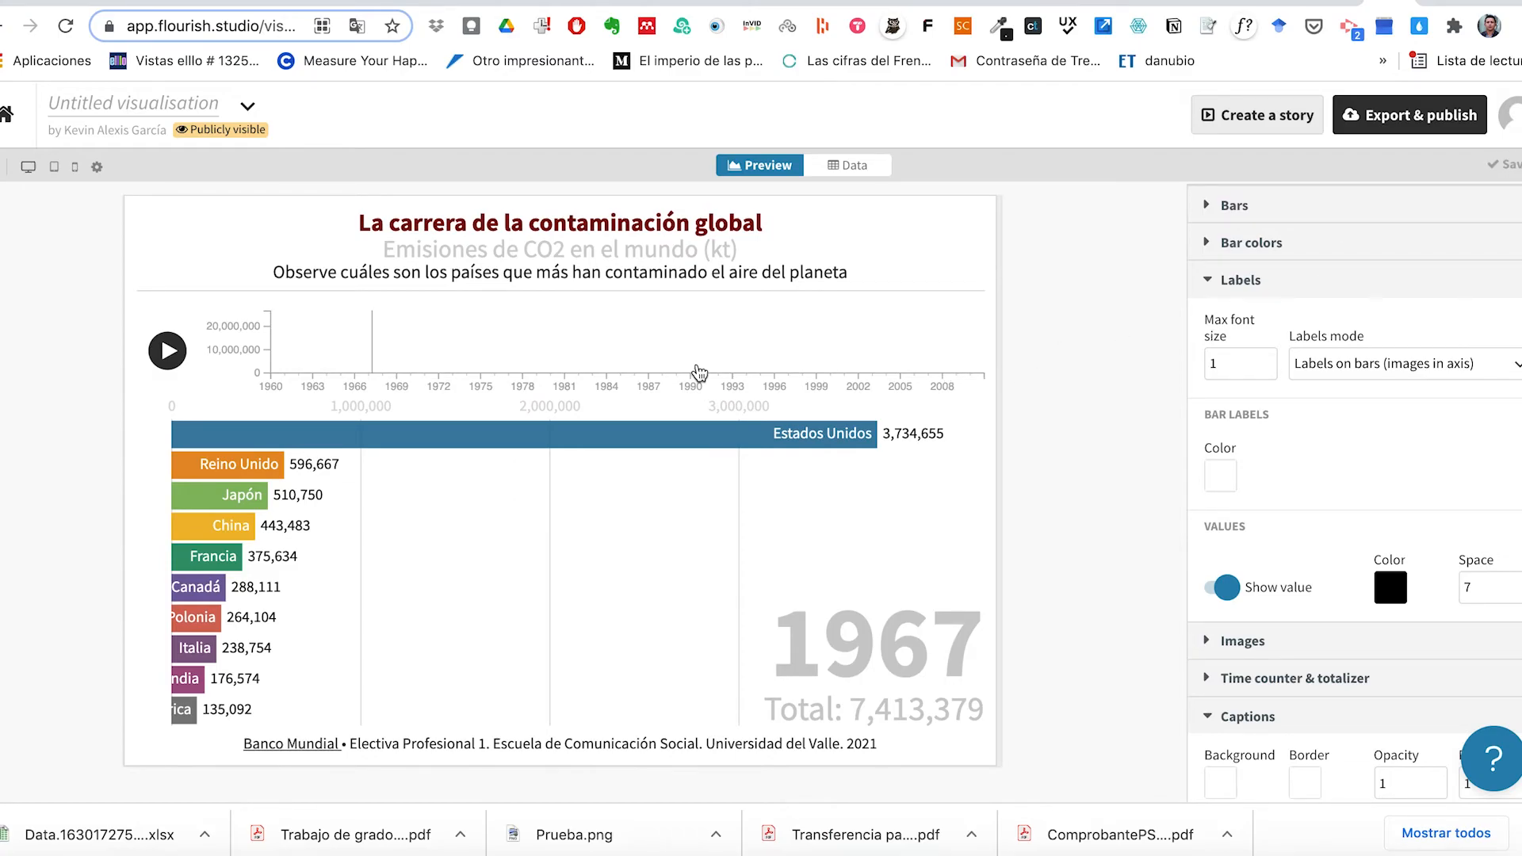
pyautogui.click(757, 167)
pyautogui.click(160, 353)
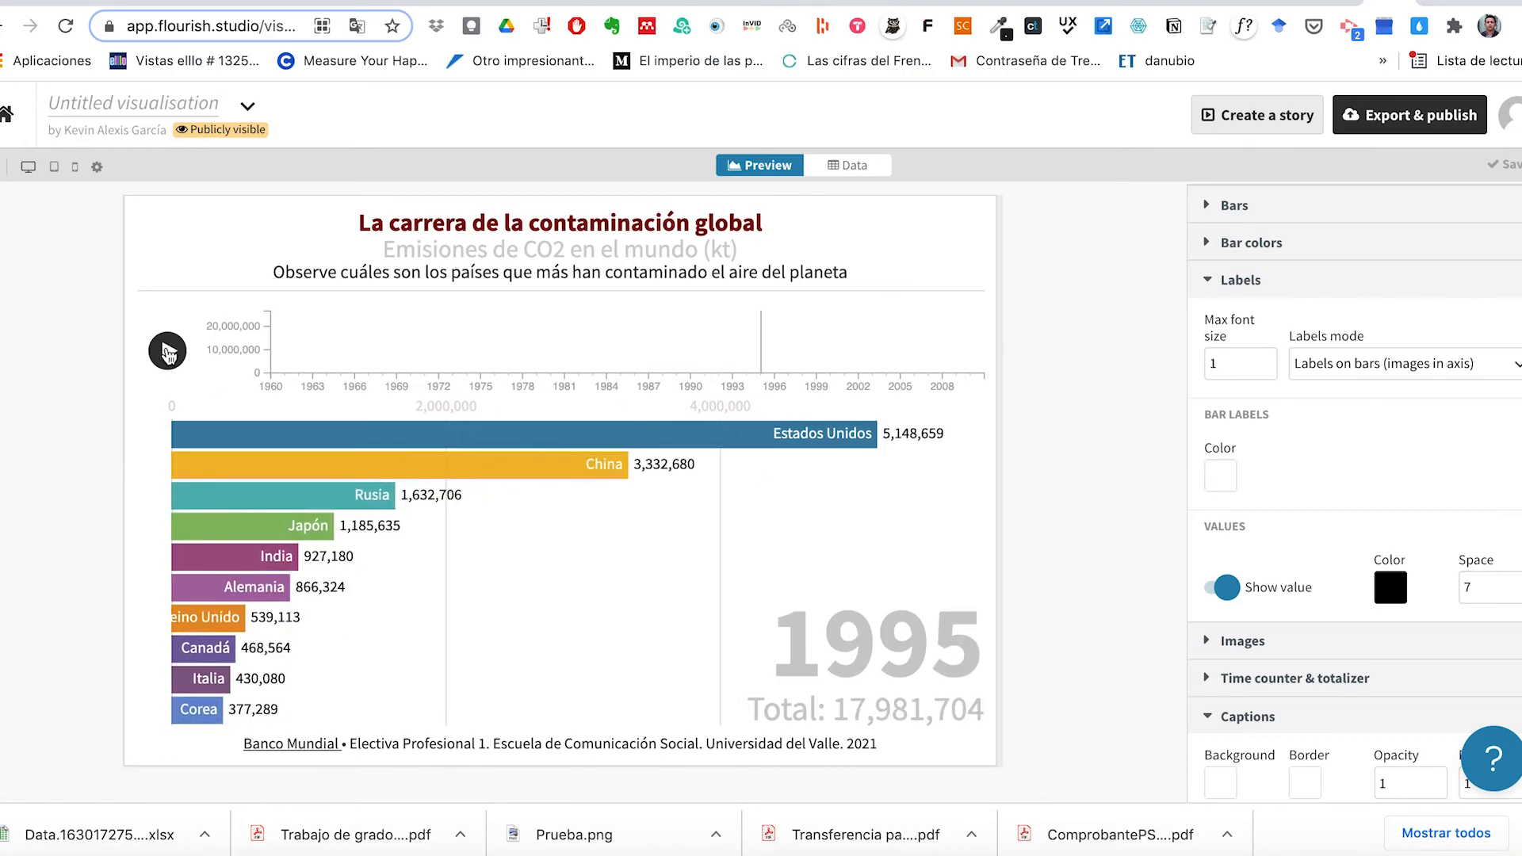
pyautogui.click(513, 365)
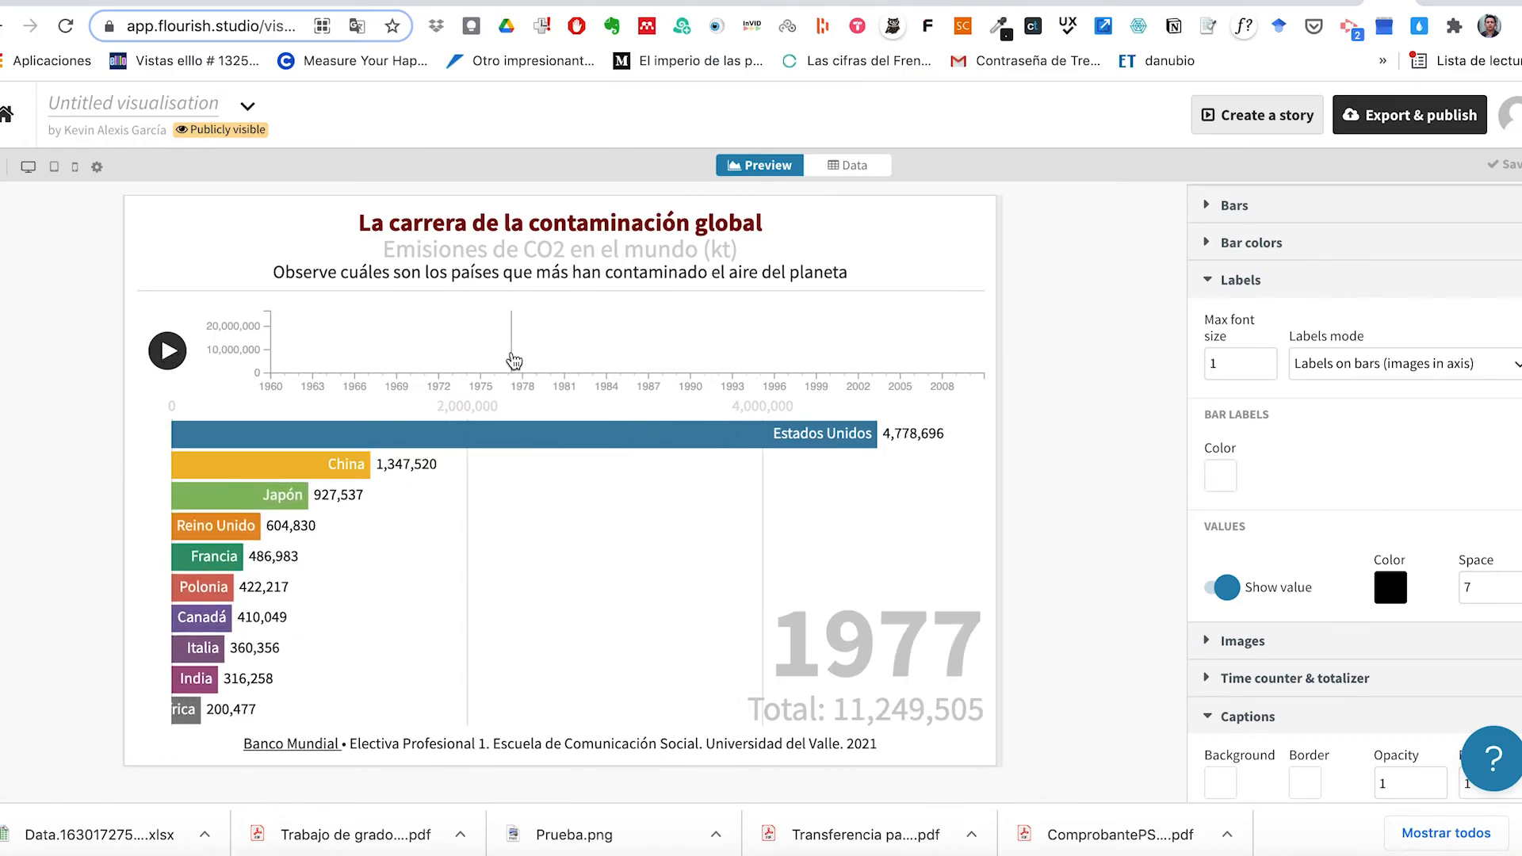
pyautogui.click(729, 367)
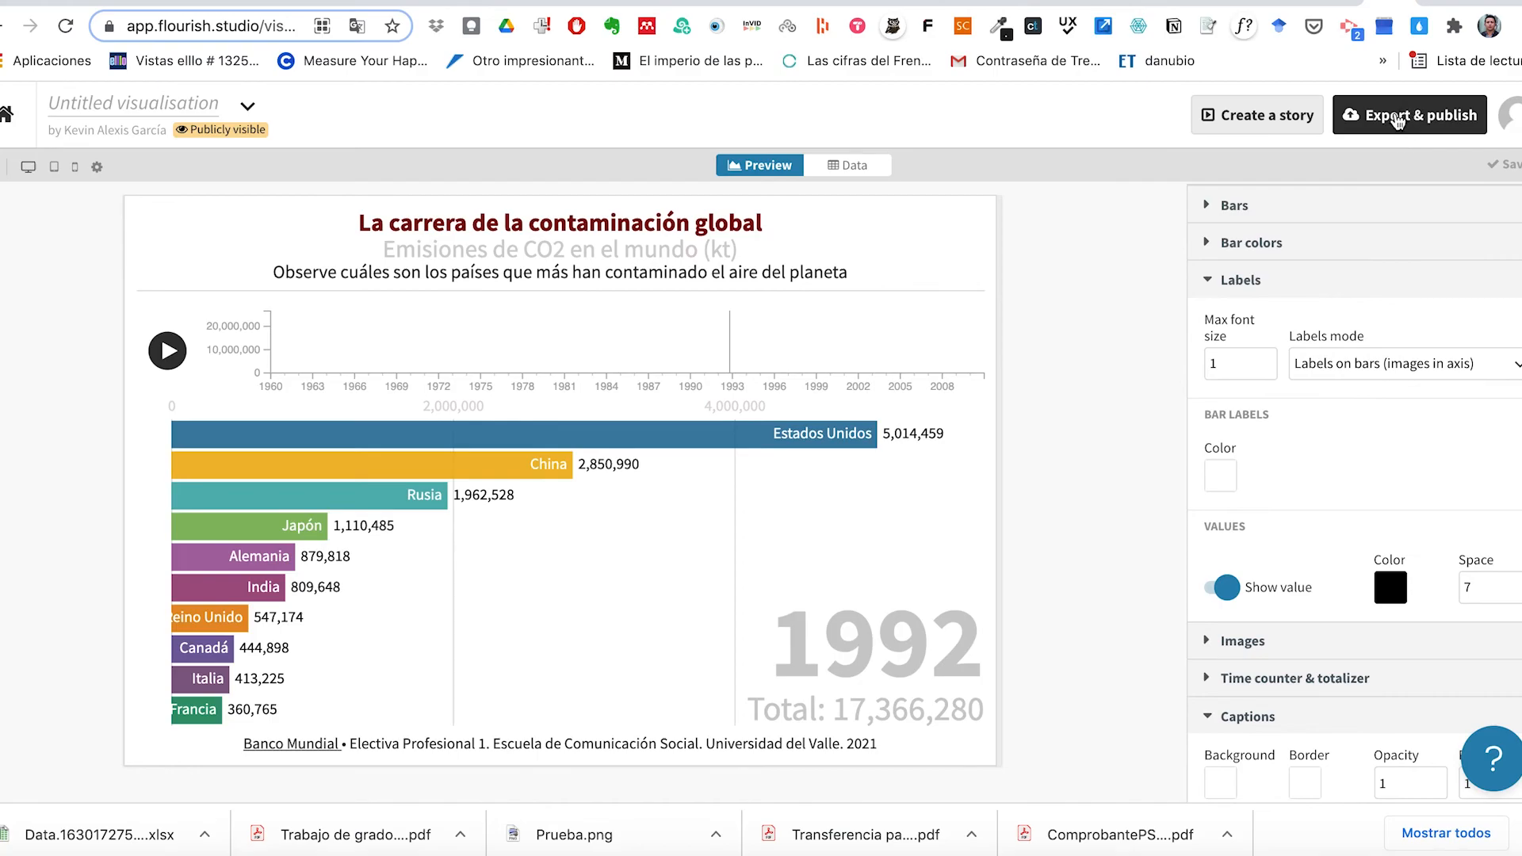
# Step: Collapse the open Labels, Captions and Axis settings
pyautogui.click(1211, 285)
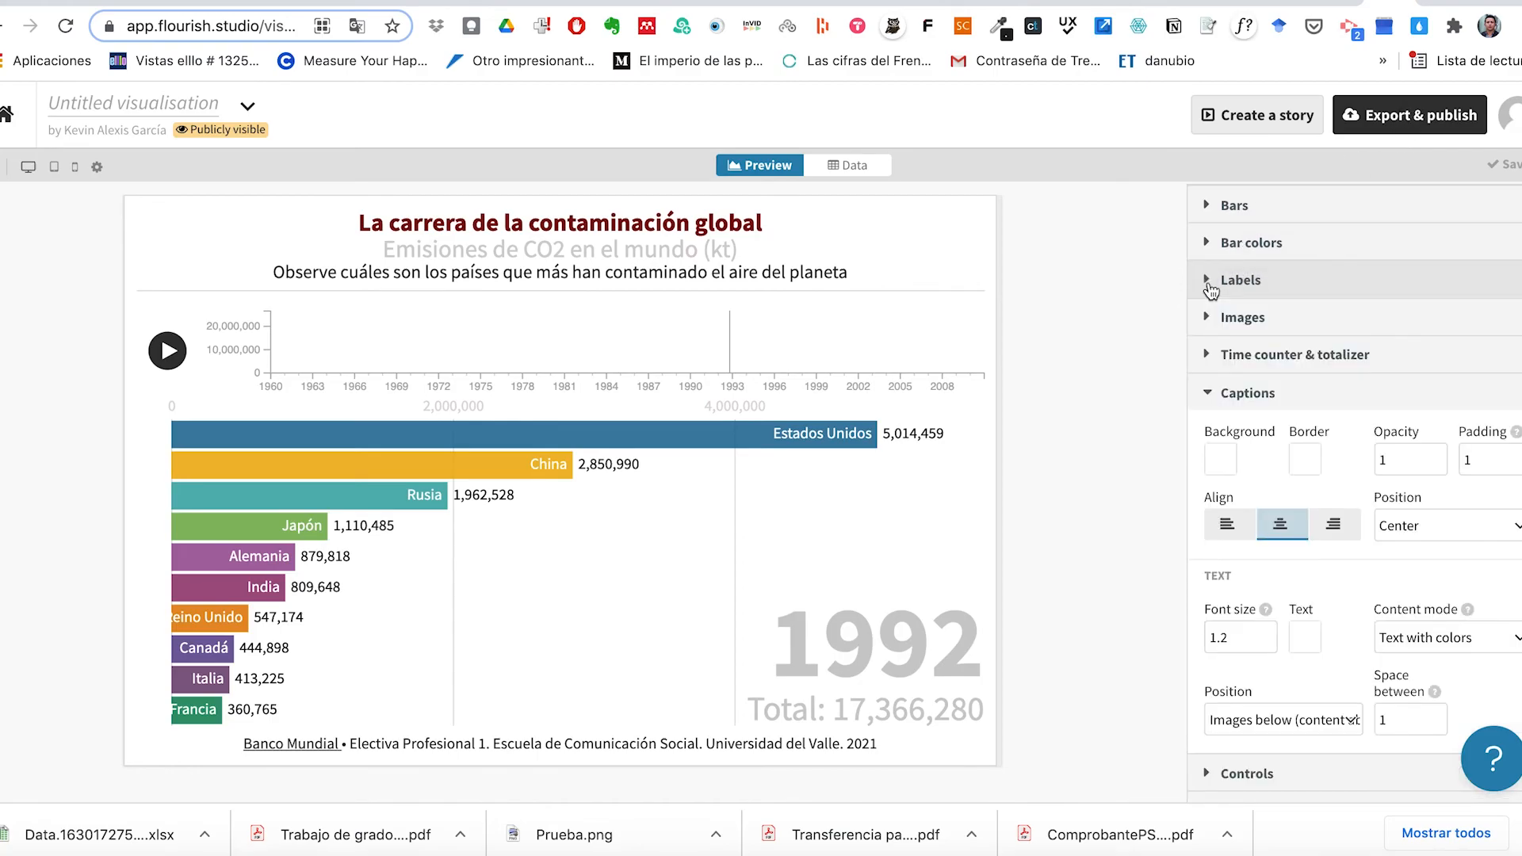
pyautogui.click(1209, 394)
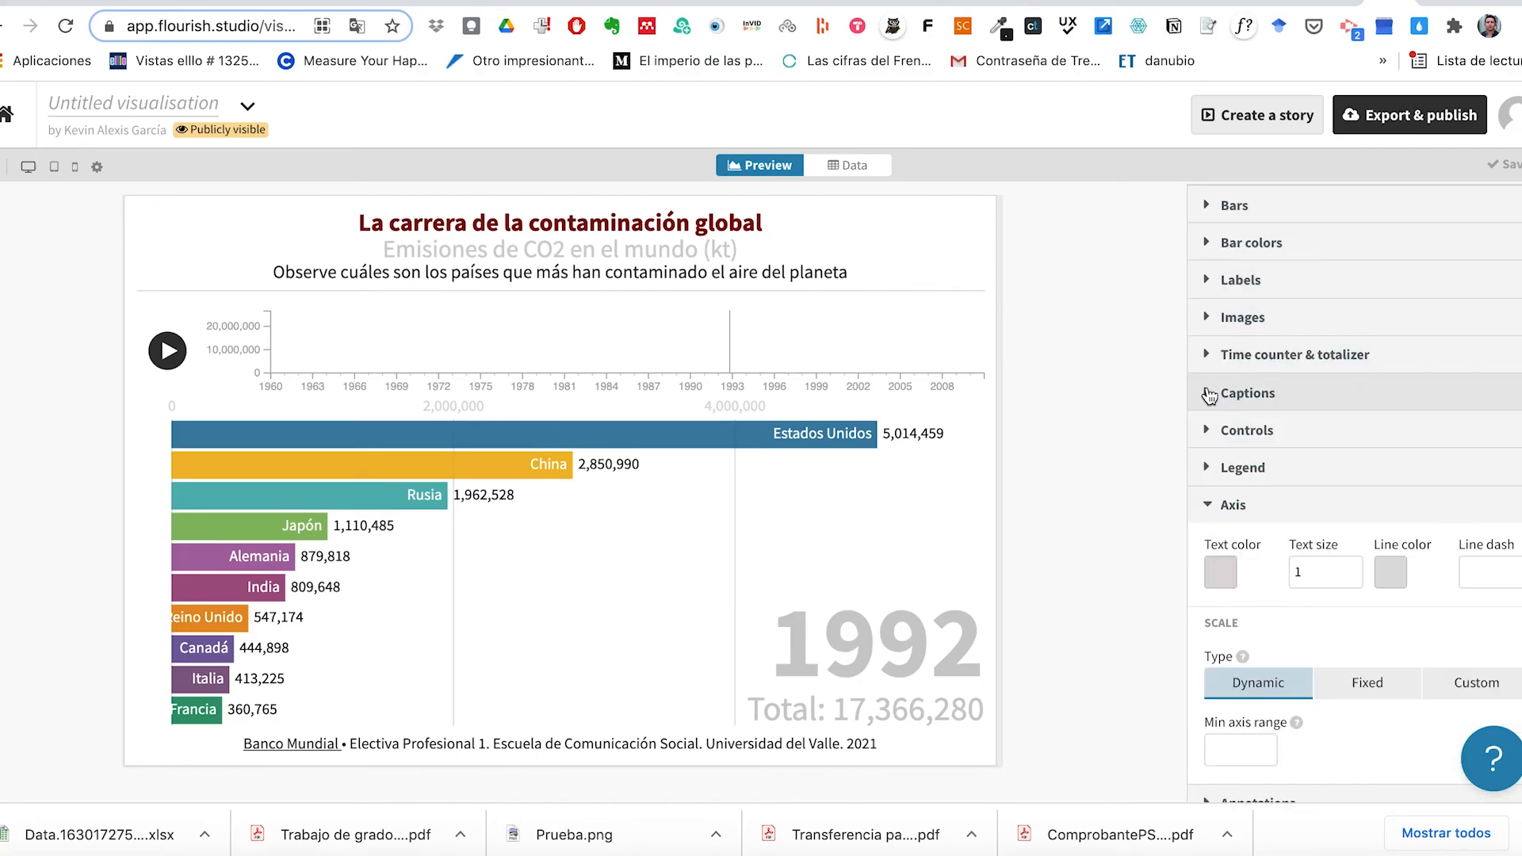
pyautogui.click(1211, 507)
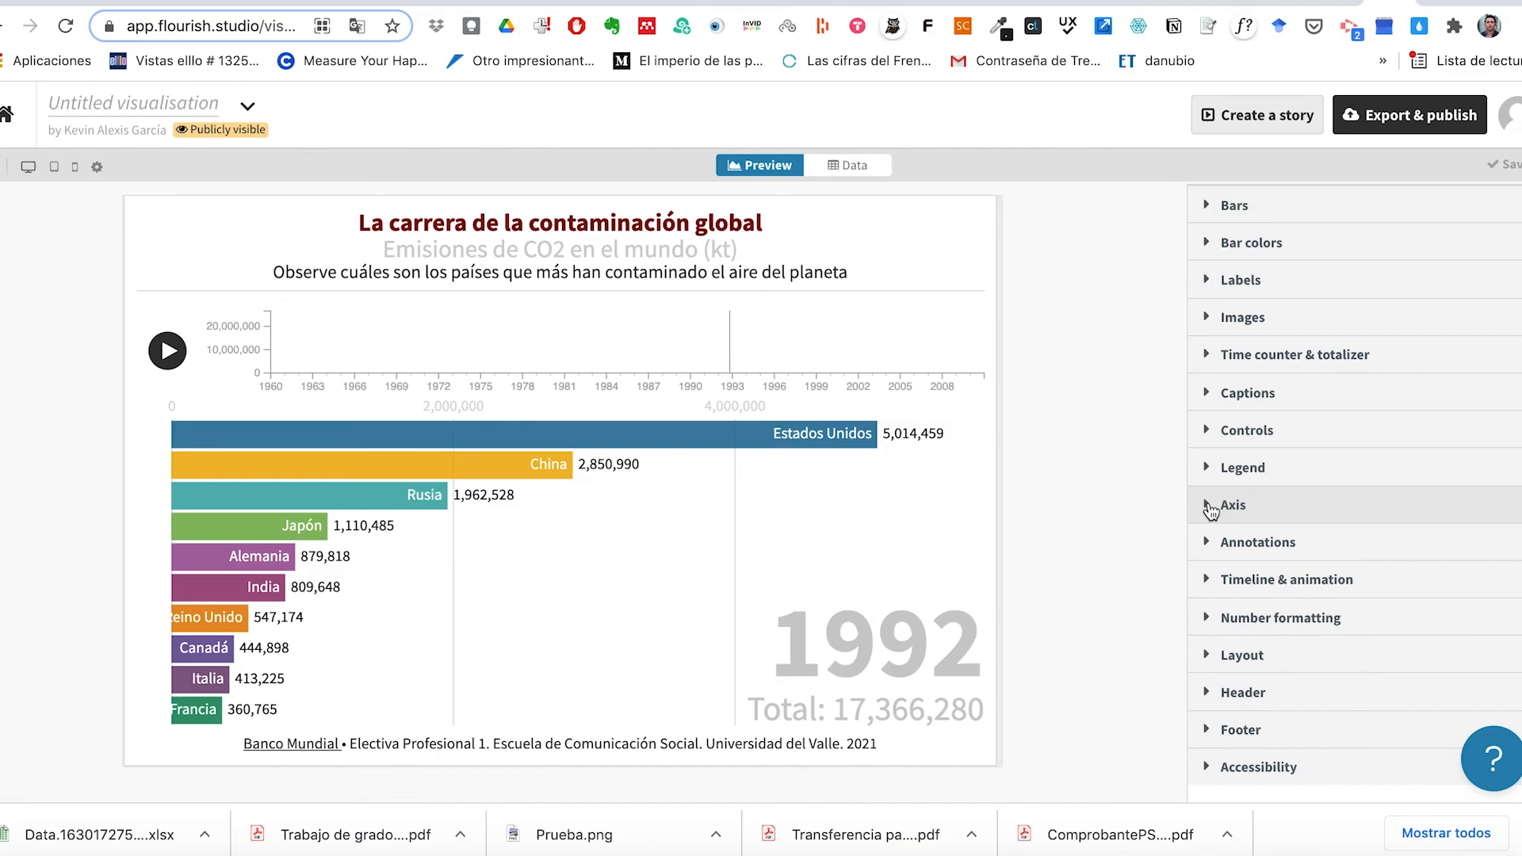
# Step: Publish the visualisation for sharing and embedding, without requiring a password to open it
pyautogui.click(1412, 119)
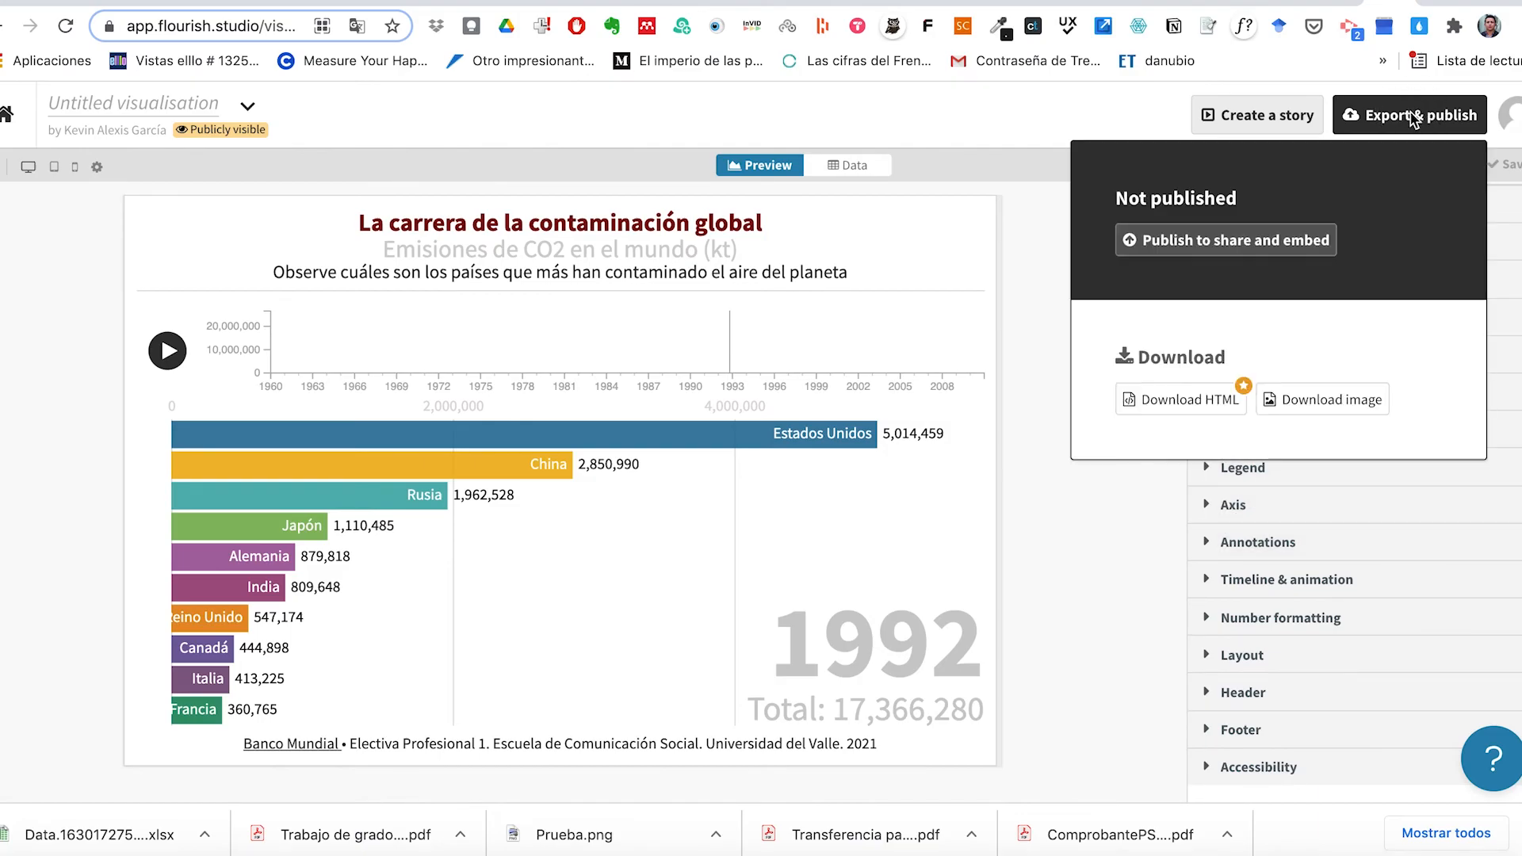
pyautogui.click(1242, 242)
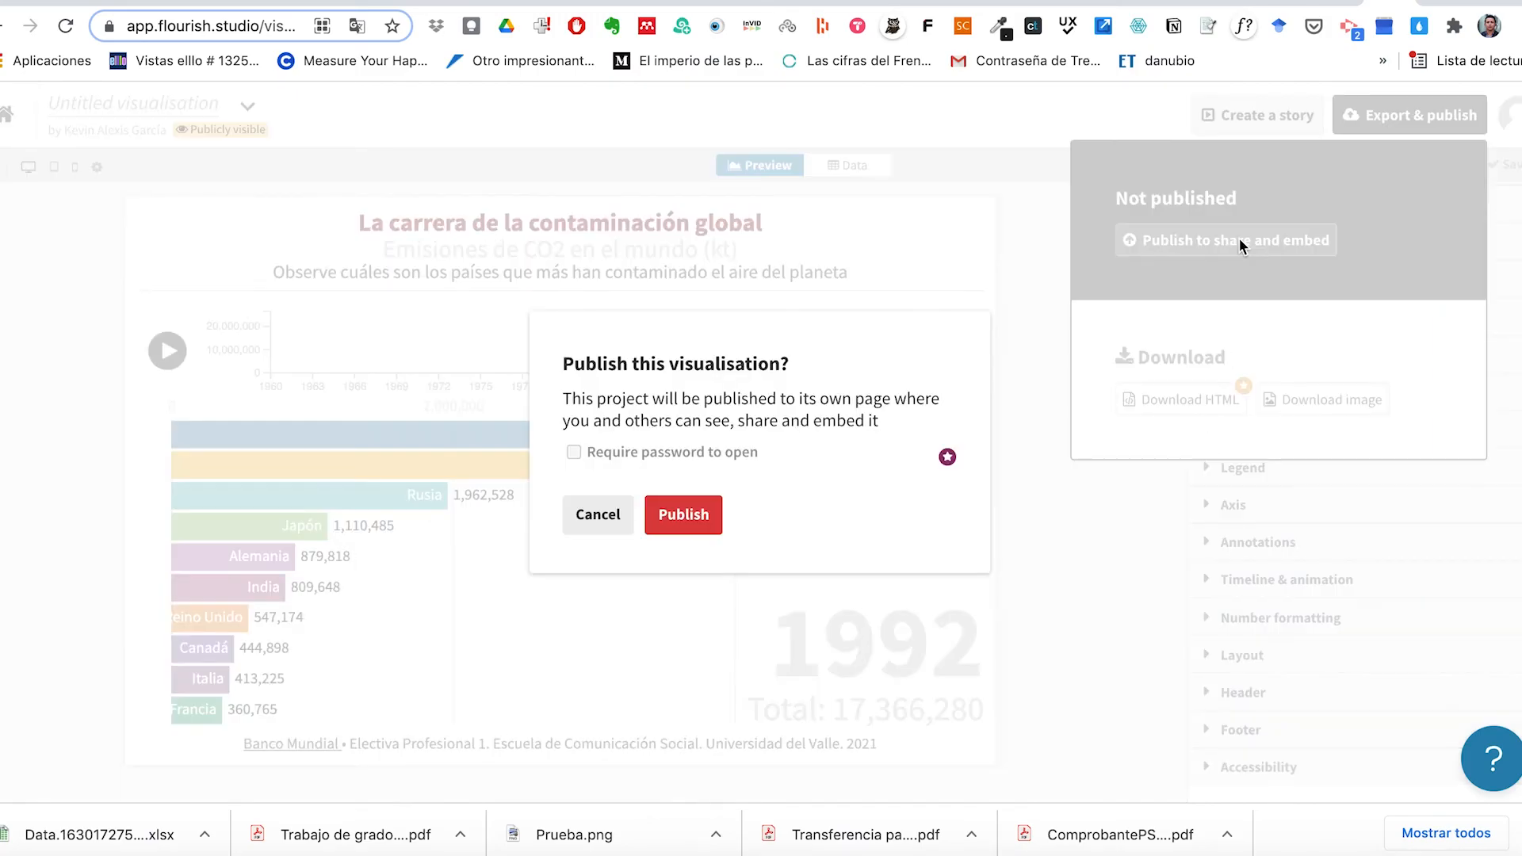
pyautogui.click(692, 513)
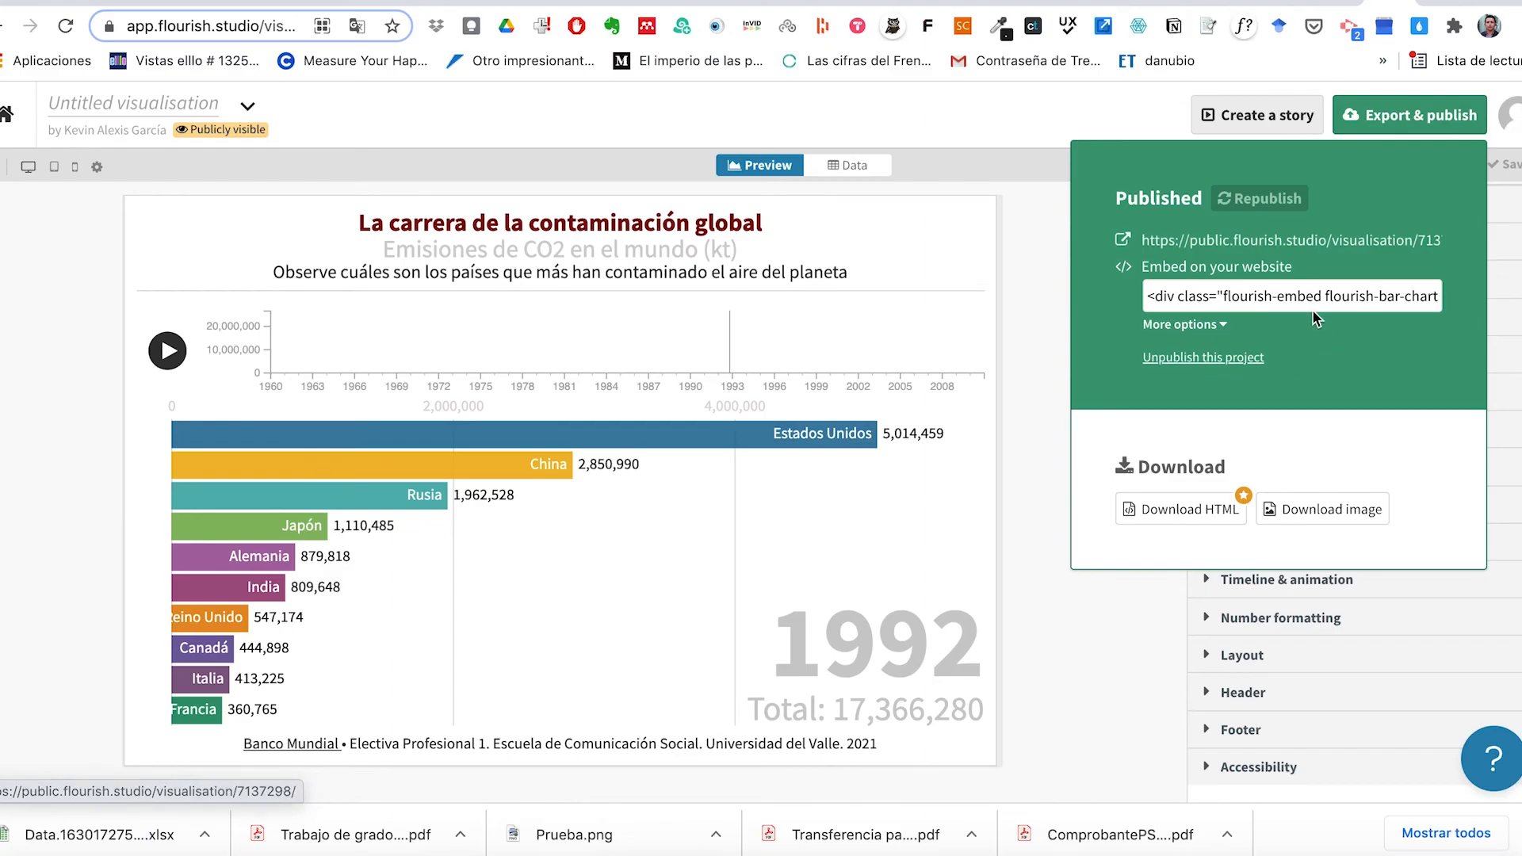
# Step: Open the published visualisation's public link, dismiss the translation offer, and check the bar chart race as it plays
pyautogui.rightClick(1297, 240)
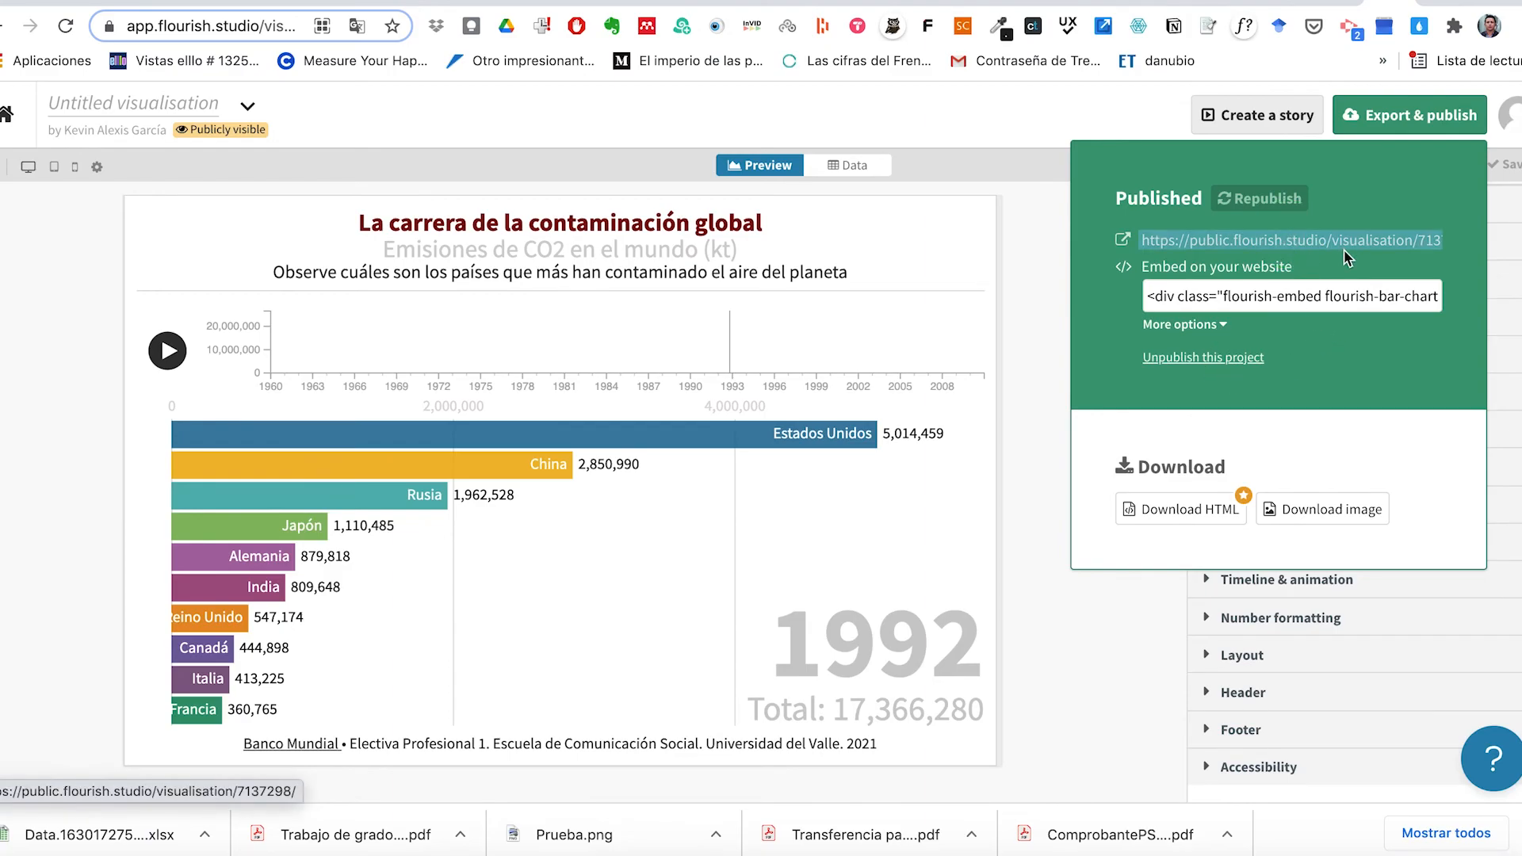
pyautogui.click(1362, 272)
pyautogui.click(1331, 242)
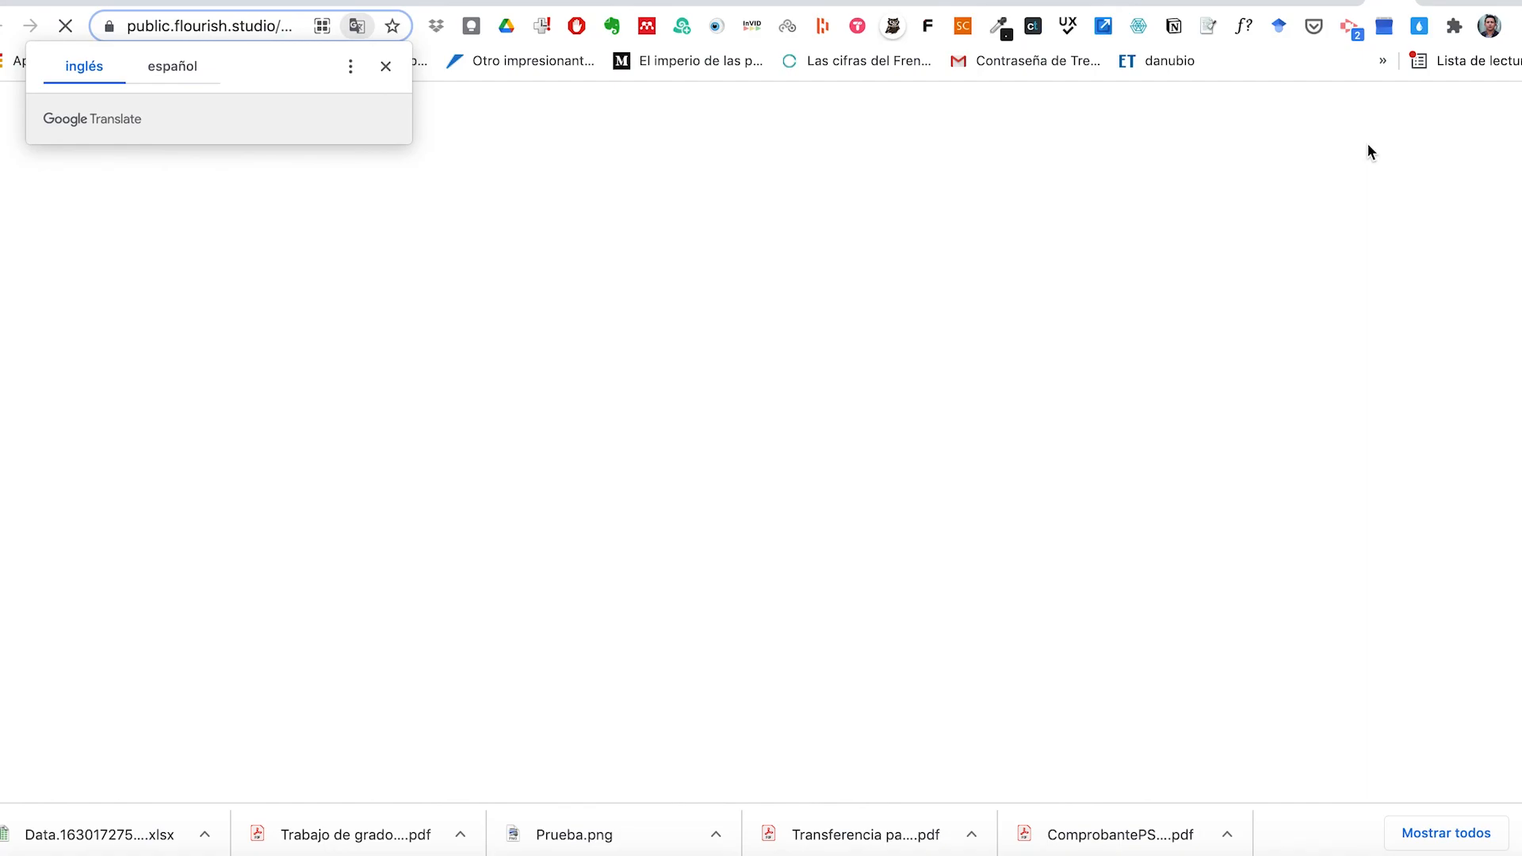
pyautogui.click(387, 68)
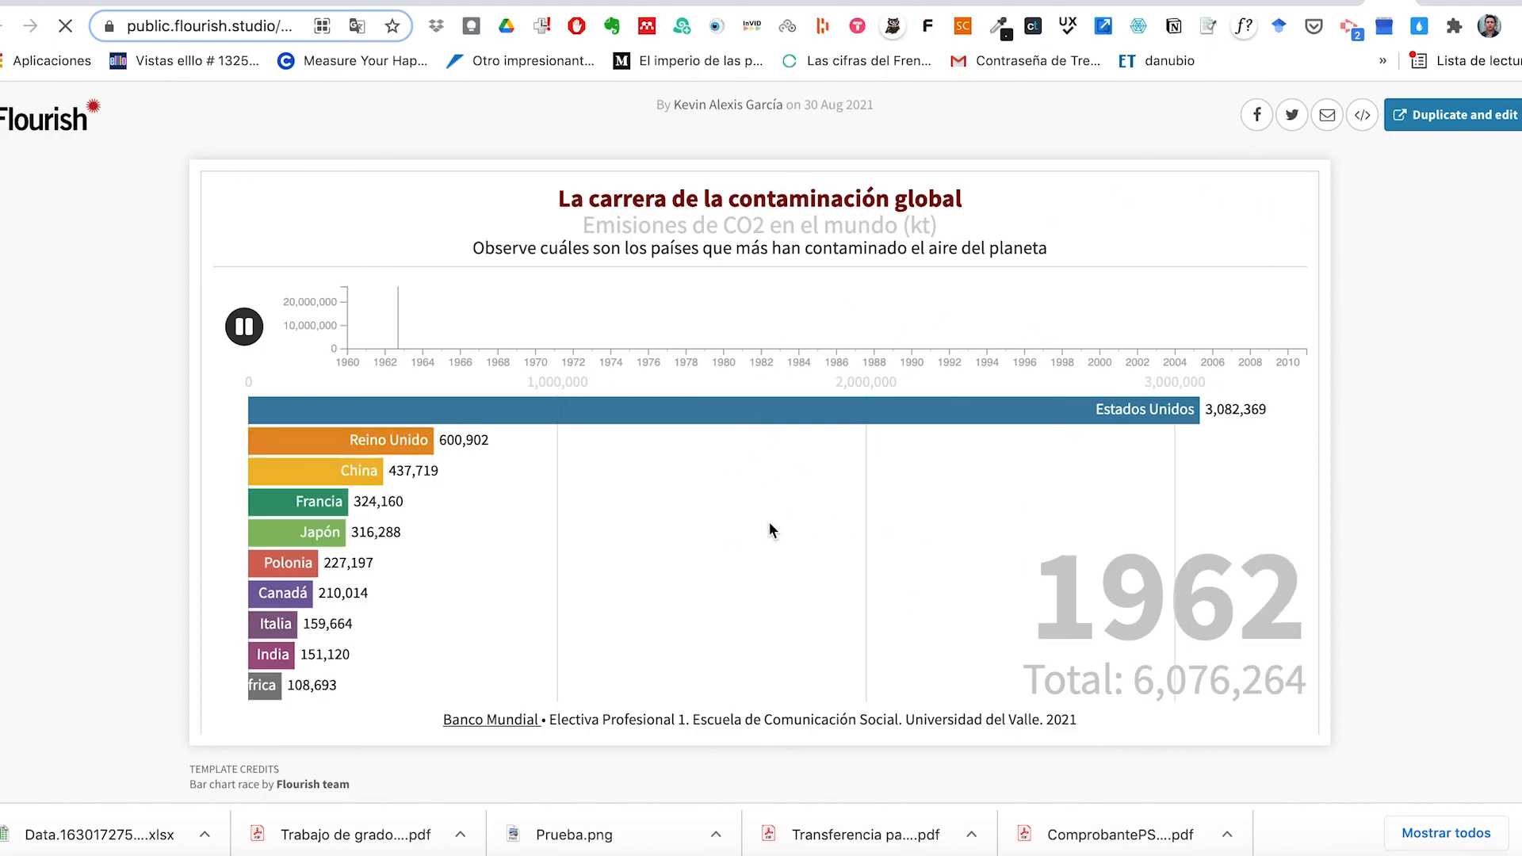
pyautogui.click(248, 330)
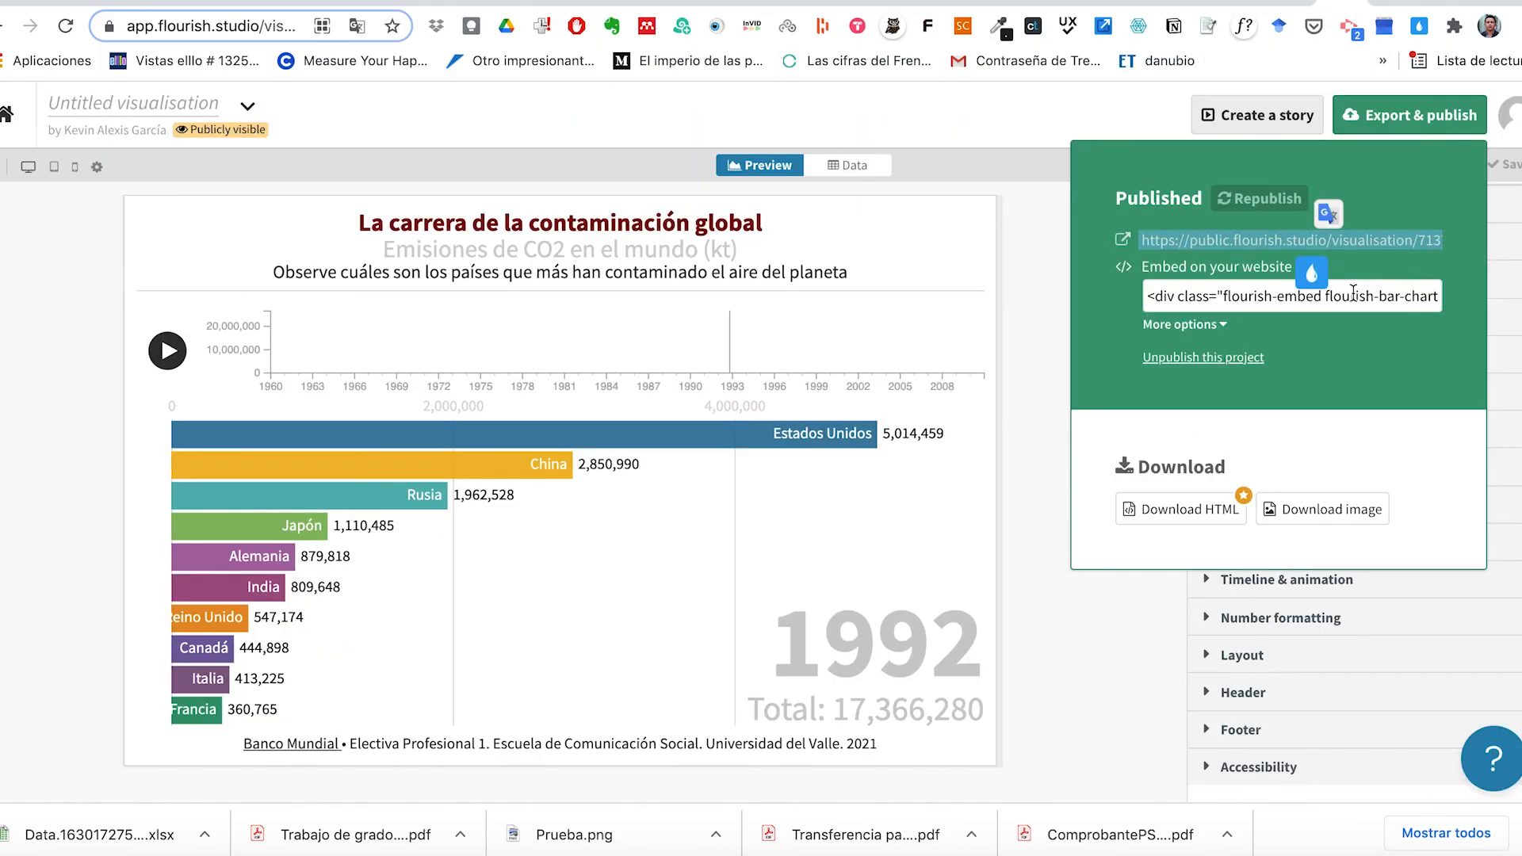
# Step: Select the published visualisation's website embed code in the editor
pyautogui.click(1190, 287)
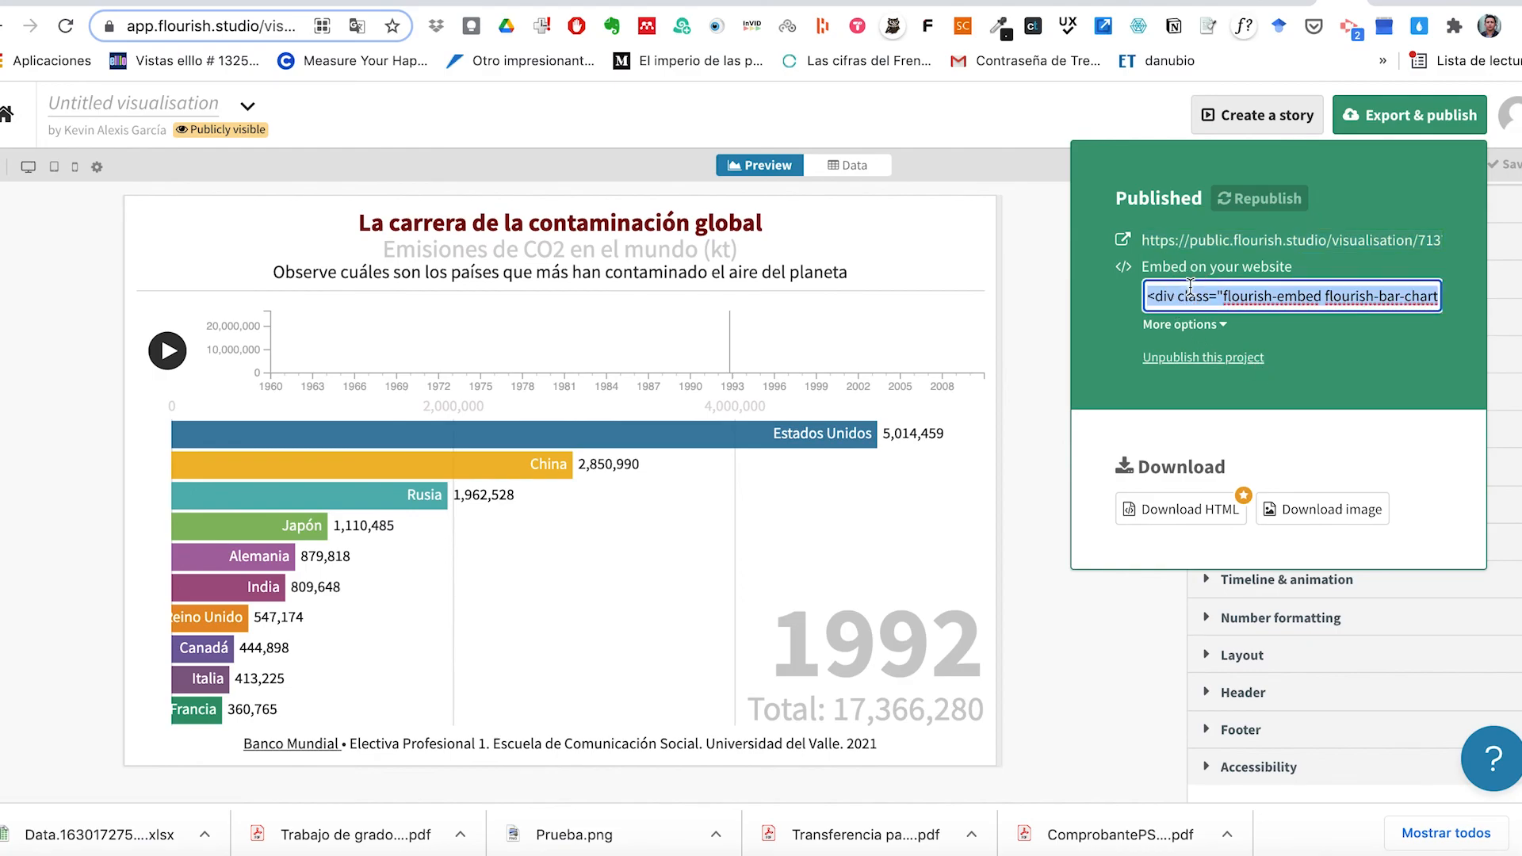